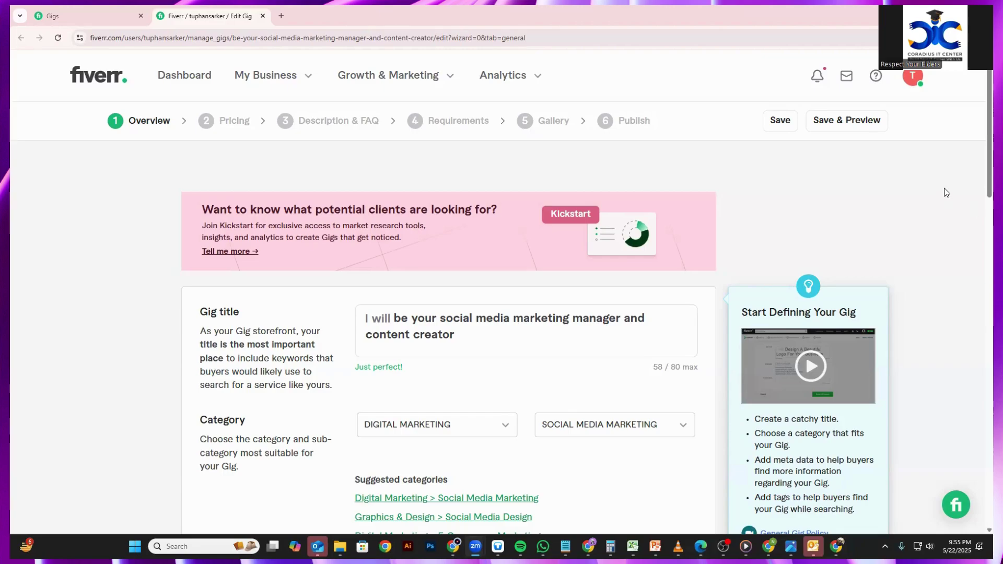
# - Open the Fiverr site in a new browser tab, switch the account to buying mode and look over the buyer homepage
pyautogui.click(279, 14)
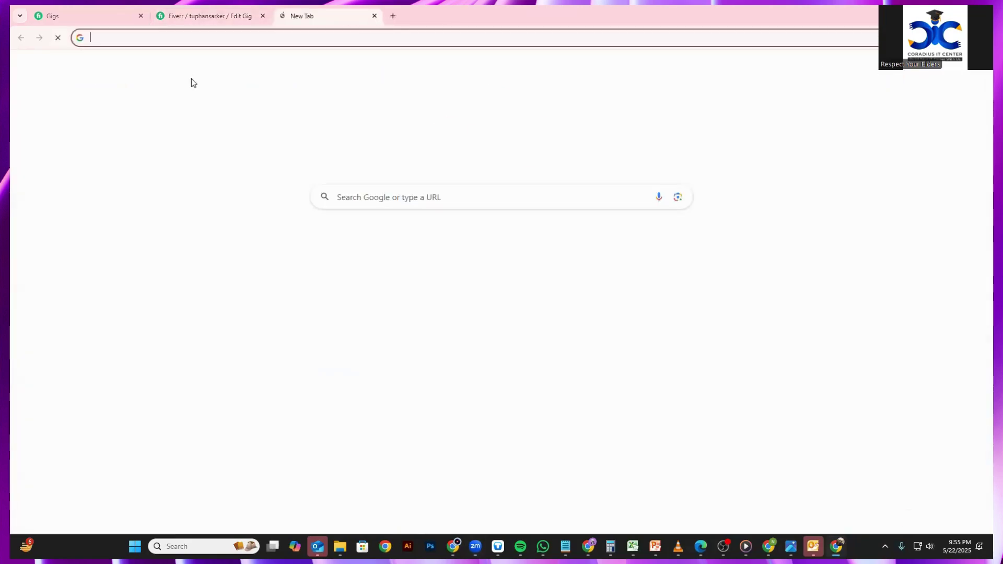
pyautogui.write('fiverr')
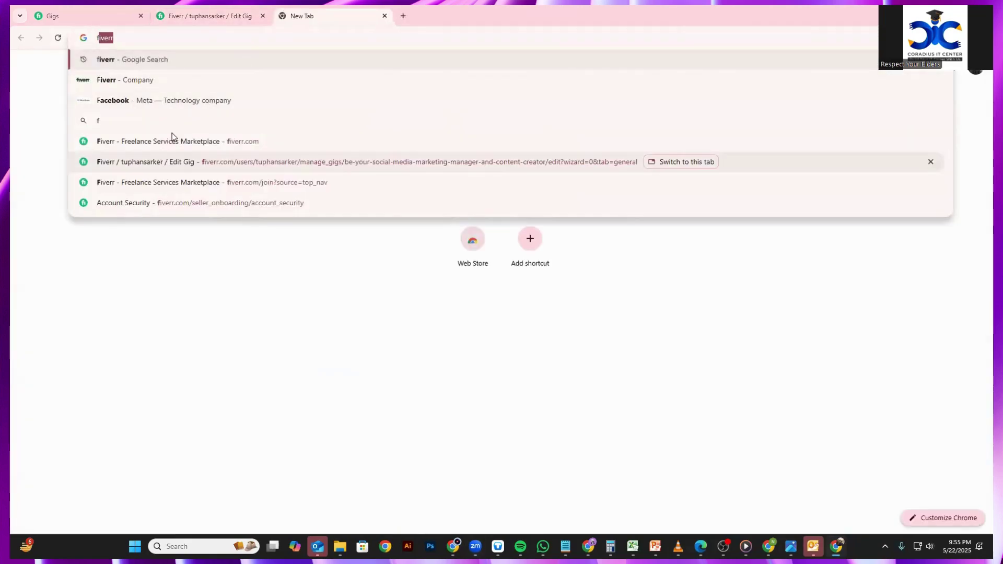
pyautogui.click(235, 145)
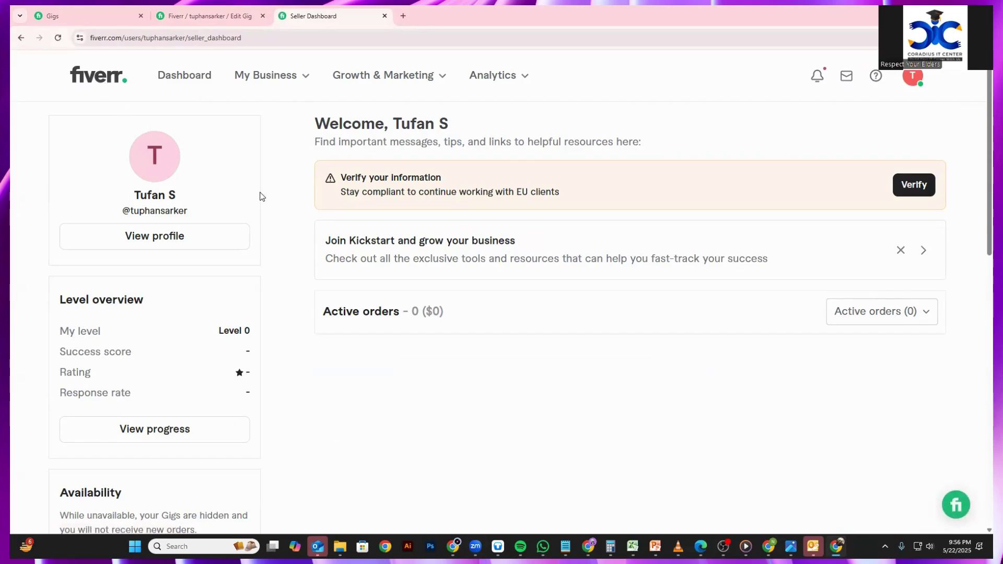
pyautogui.click(912, 77)
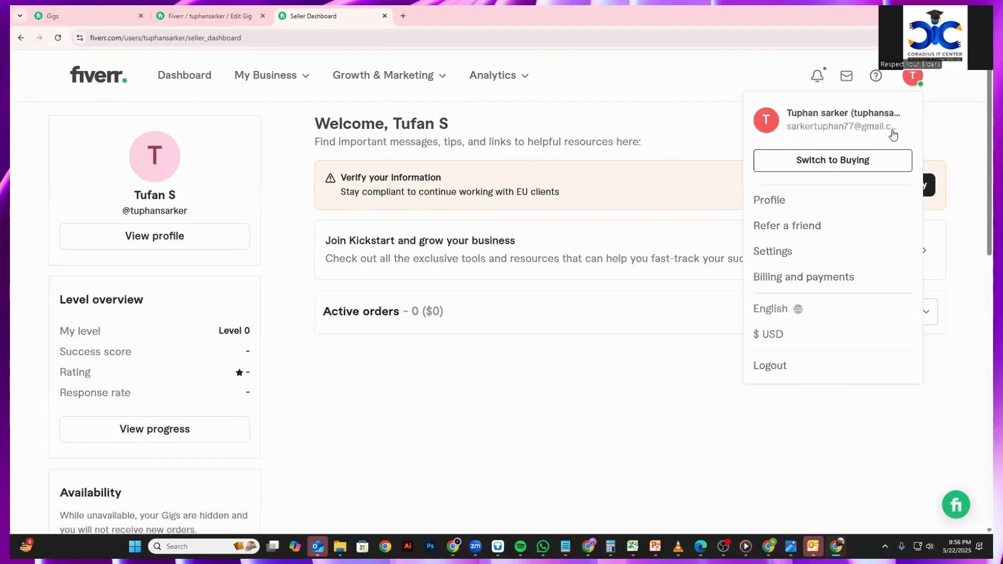
pyautogui.click(839, 162)
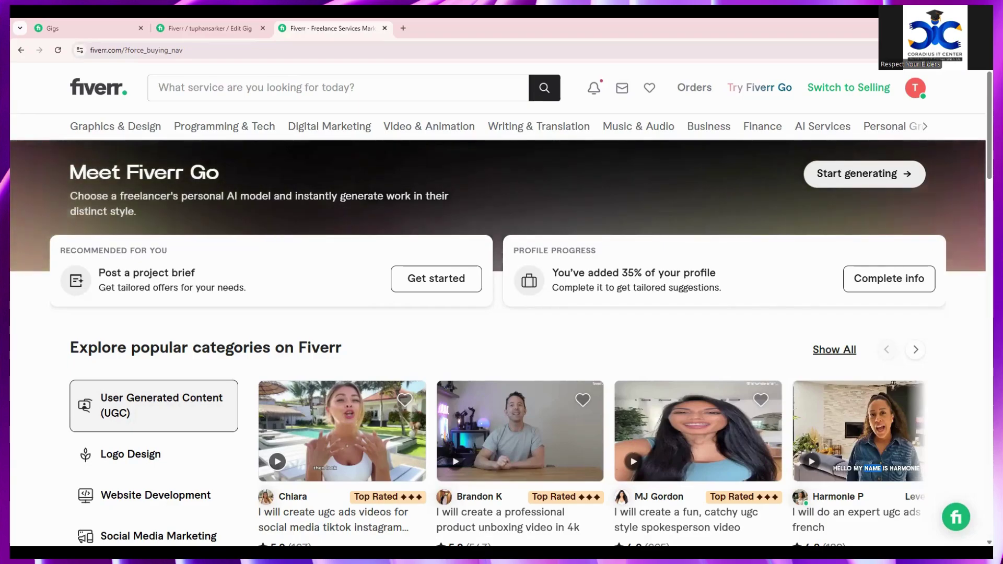
pyautogui.scroll(-4, 759, 311)
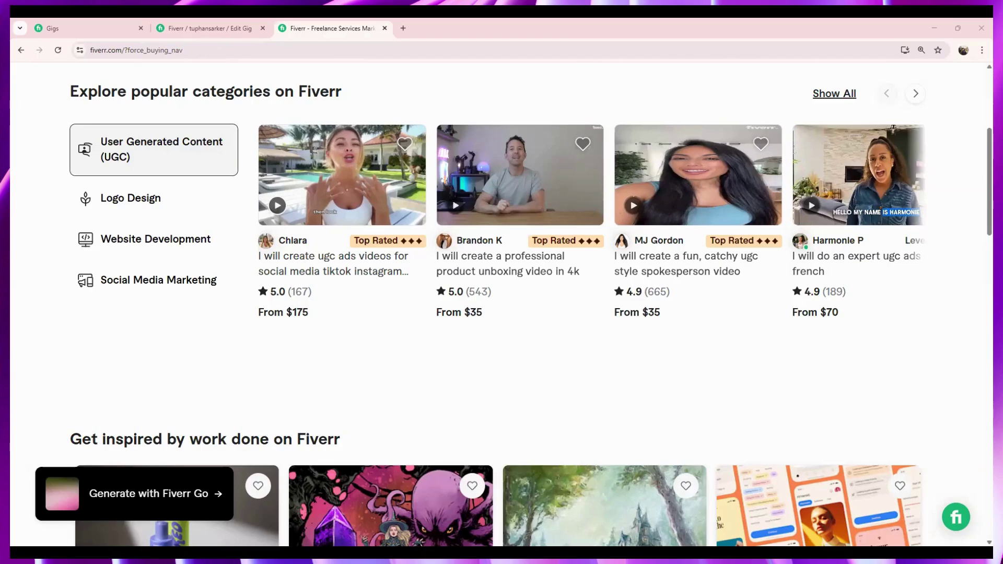
pyautogui.scroll(5, 751, 375)
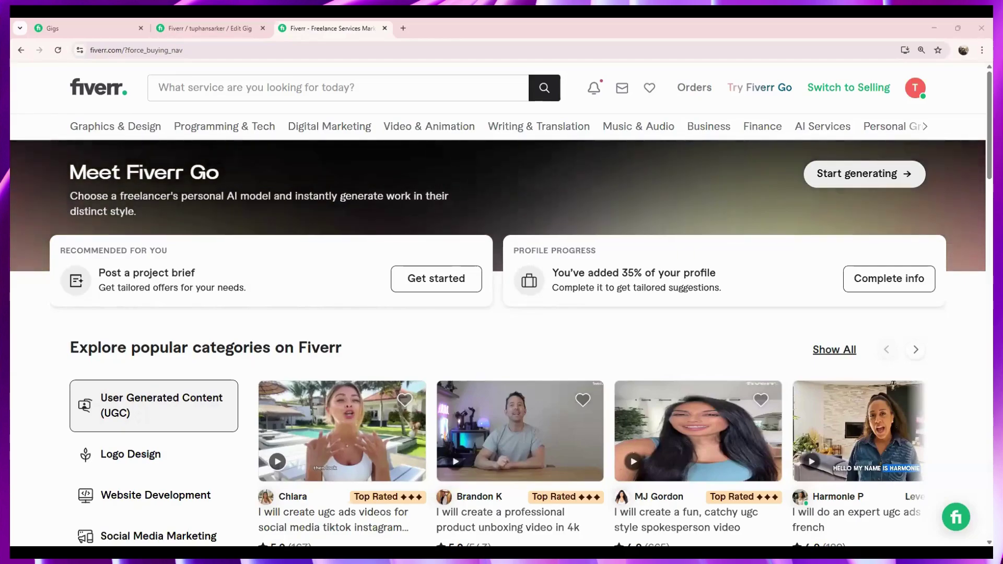
# - Review the gig title, category and service type on the Edit Gig overview page in the other browser tab
pyautogui.click(188, 27)
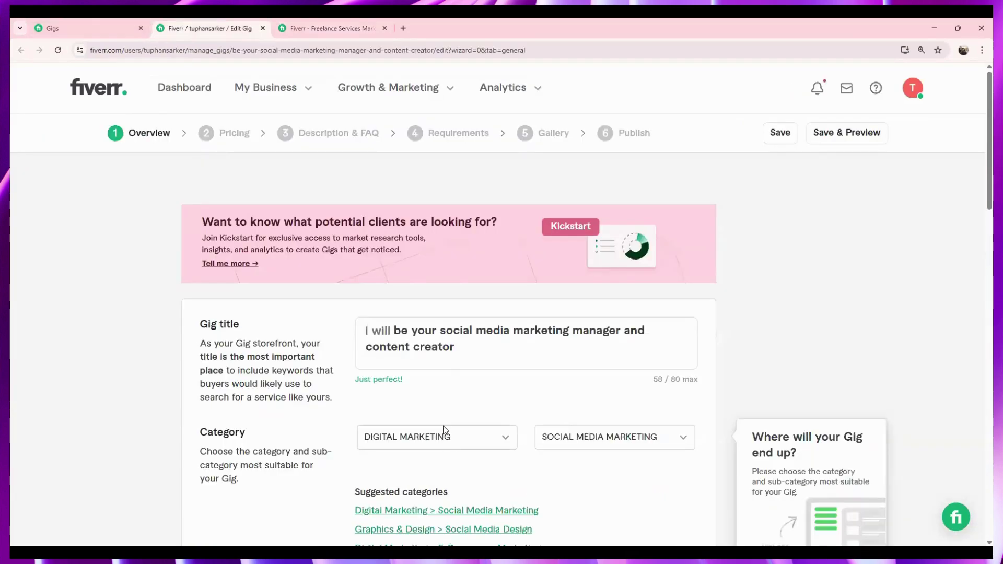
pyautogui.scroll(-3, 445, 426)
pyautogui.scroll(3, 446, 423)
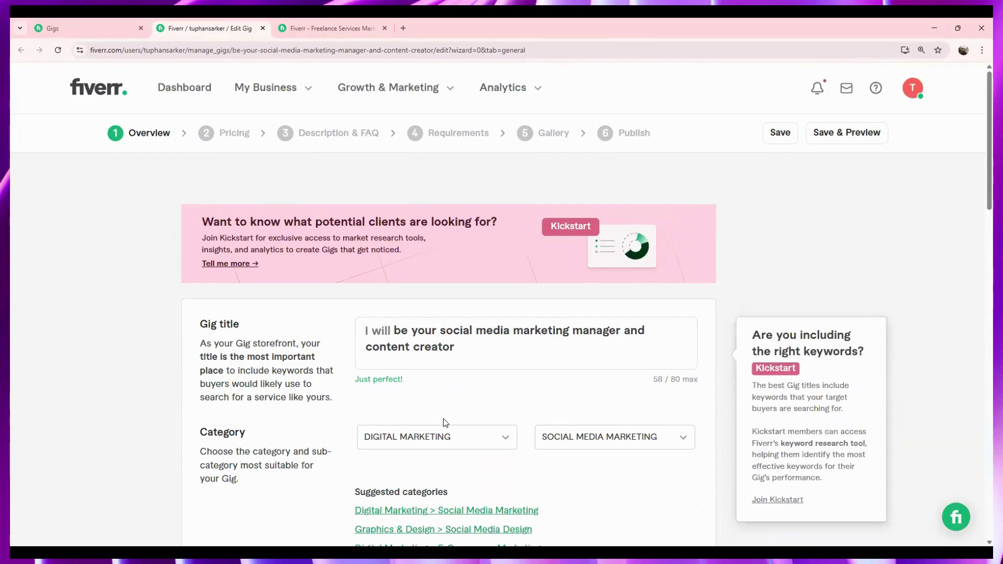
pyautogui.scroll(-2, 332, 163)
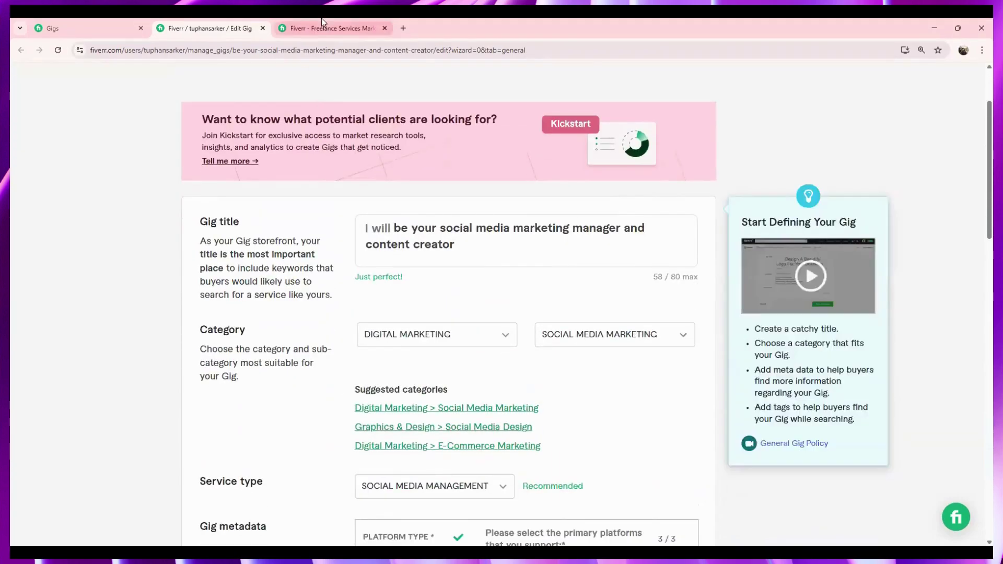
# - Open the 4k product unboxing video gig from the buyer homepage and look over its gallery and packages
pyautogui.click(322, 18)
pyautogui.scroll(-2, 293, 418)
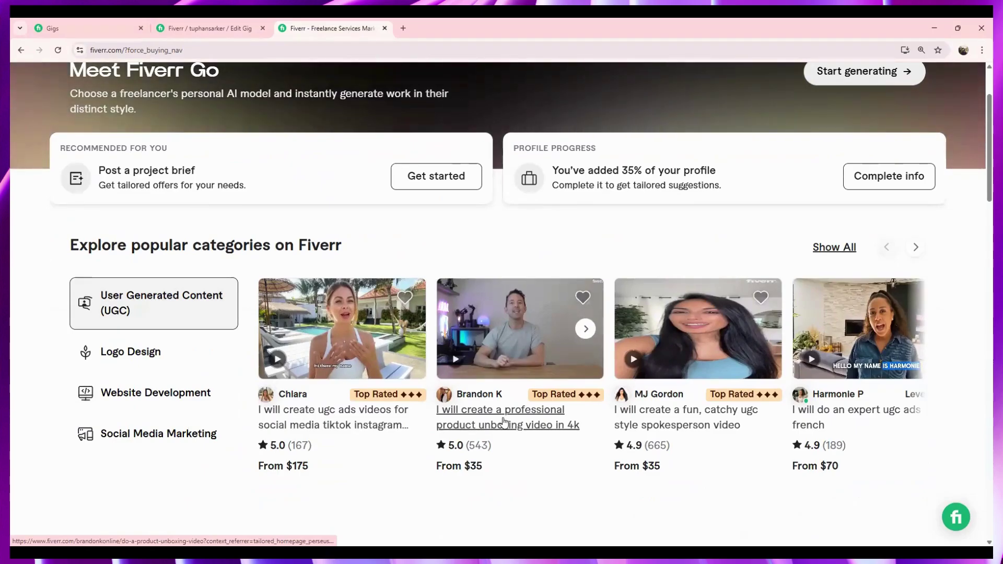
pyautogui.click(498, 439)
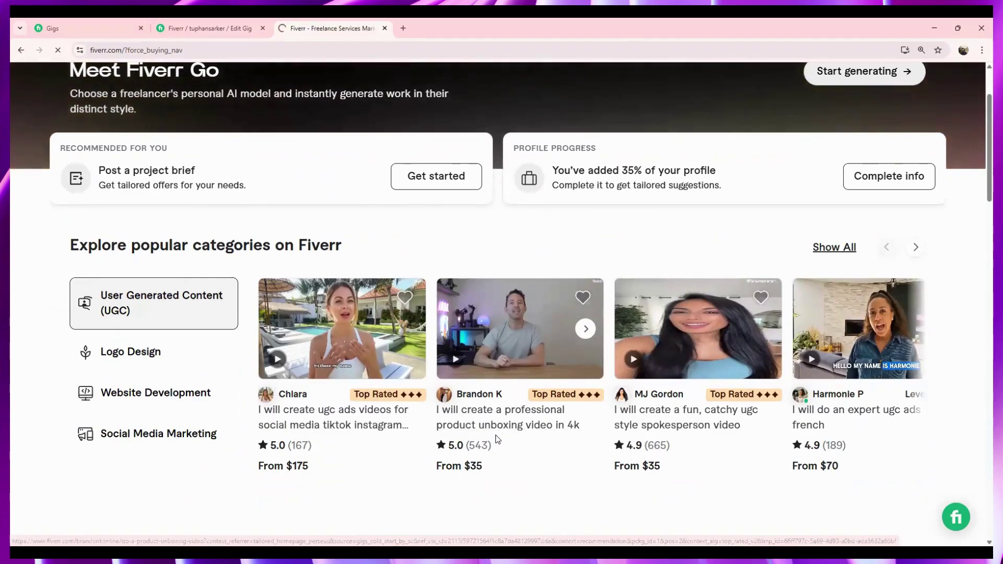
pyautogui.scroll(-3, 532, 394)
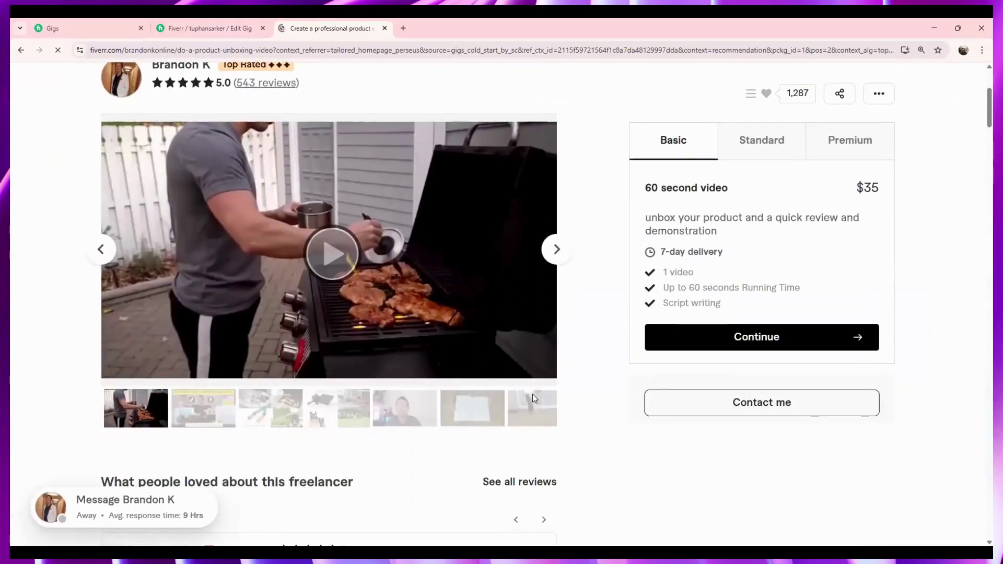
pyautogui.scroll(3, 751, 355)
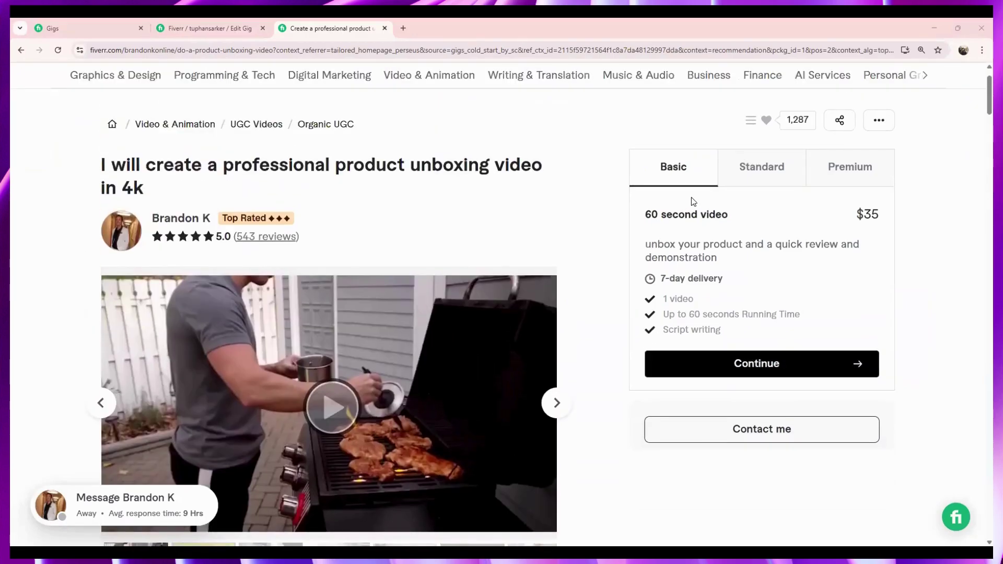
pyautogui.scroll(1, 526, 286)
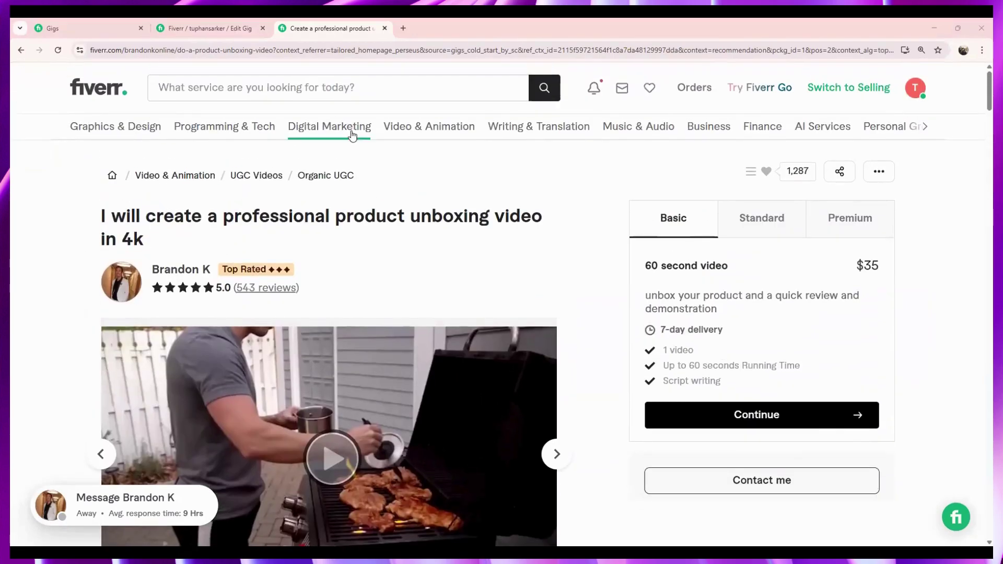
# - Search Fiverr services for "canva design"
pyautogui.click(361, 87)
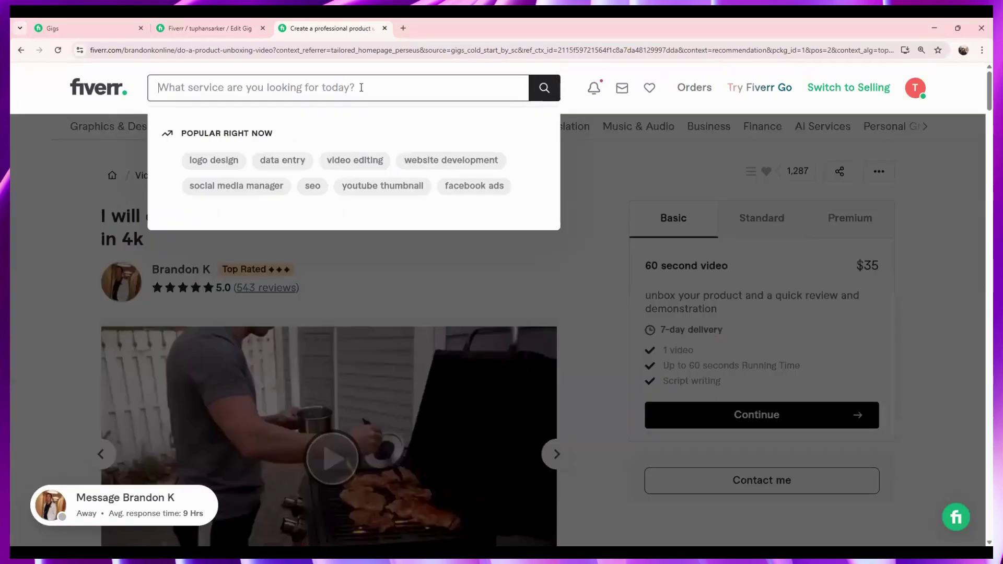
pyautogui.write('canva ')
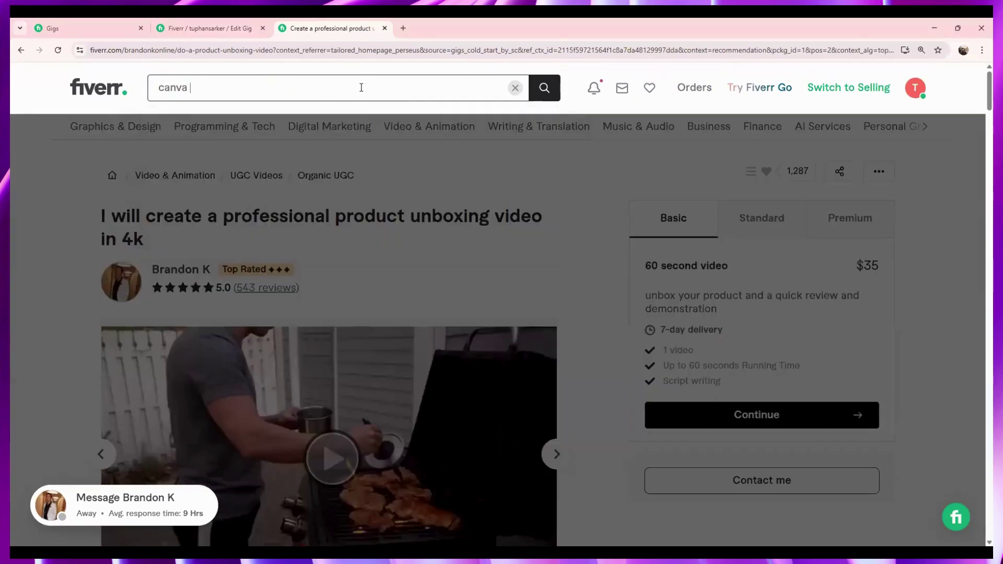
pyautogui.write('design')
pyautogui.press('Return')
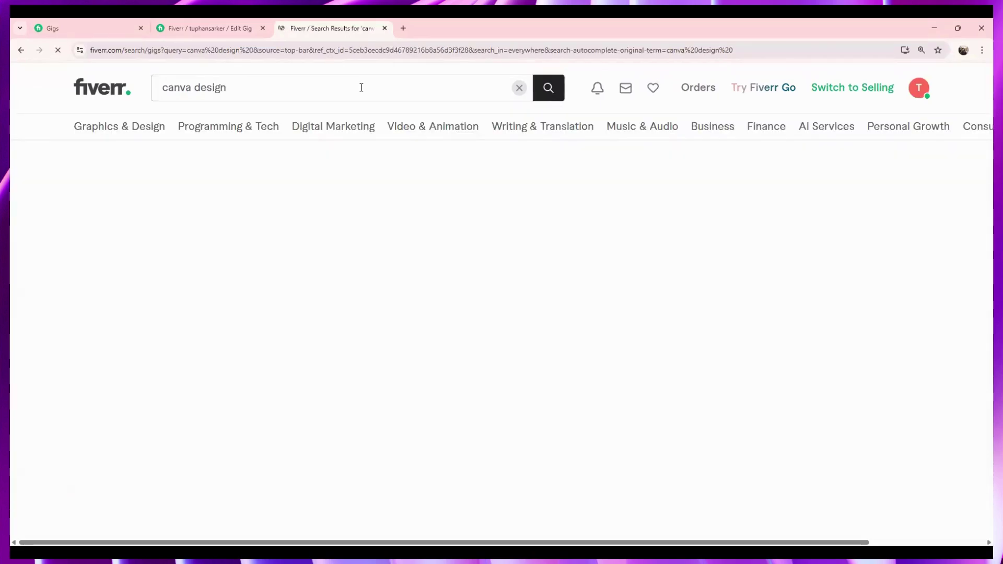
# - Browse the search results and open the Top Rated gig for editable canva templates and instagram post design
pyautogui.scroll(-3, 372, 183)
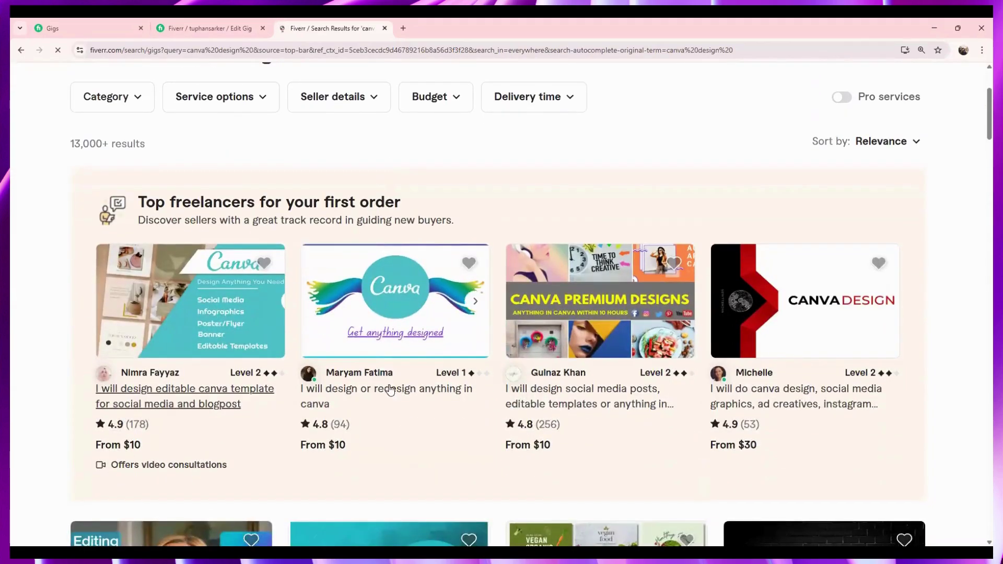
pyautogui.scroll(-5, 366, 387)
pyautogui.scroll(-1, 388, 386)
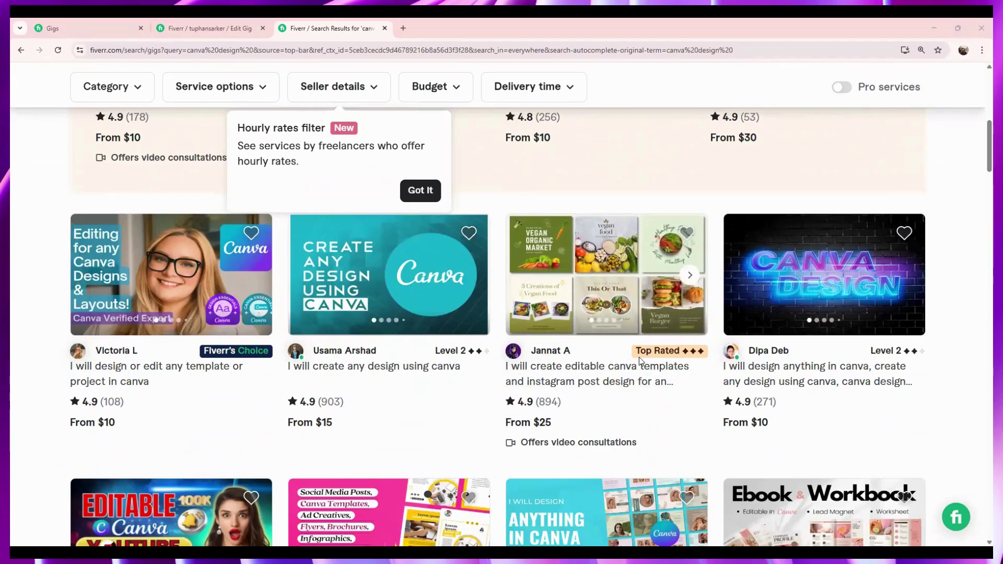
pyautogui.click(577, 389)
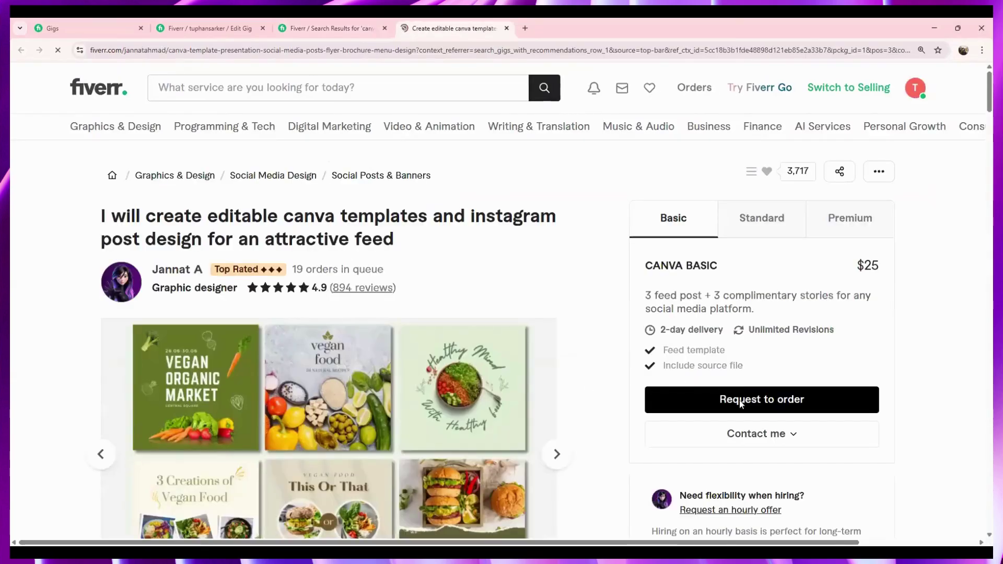
# - Compare the prices and contents of the gig's Basic and Standard packages
pyautogui.click(796, 223)
pyautogui.click(675, 221)
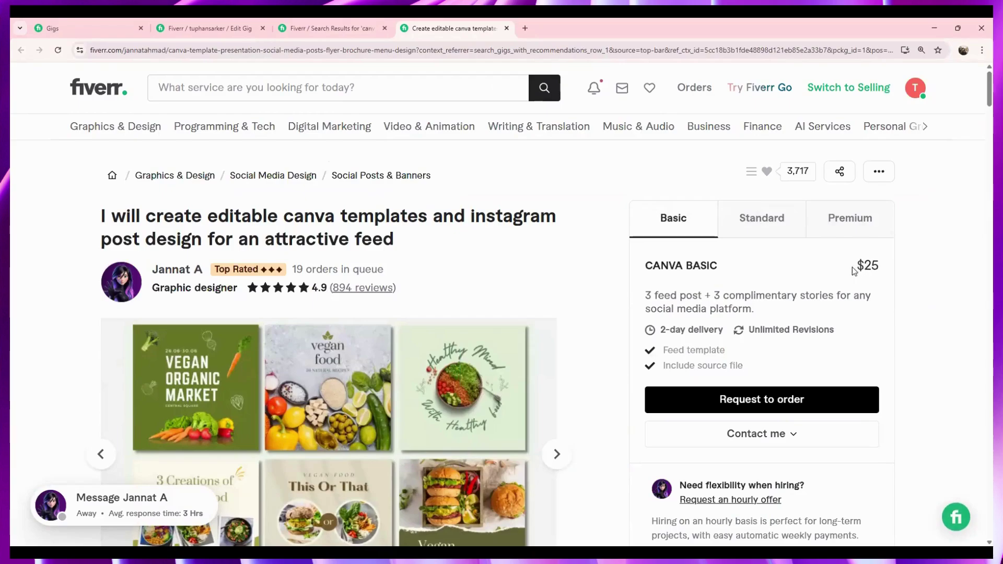
pyautogui.moveTo(855, 271); pyautogui.dragTo(880, 269)
pyautogui.click(768, 215)
# - Choose the CANVA PREMIUM package, check its contents and price, and continue to the order options
pyautogui.click(864, 225)
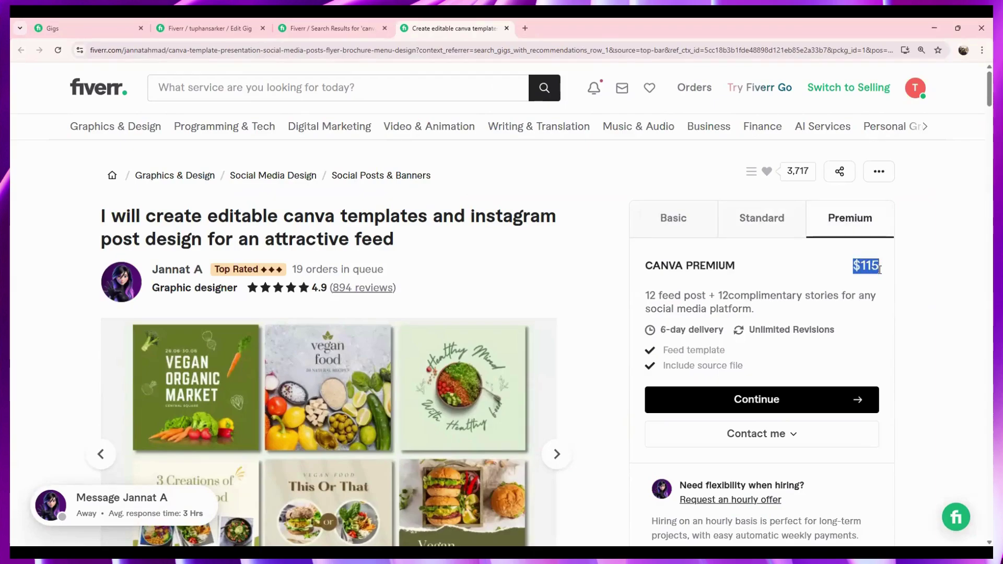
pyautogui.moveTo(645, 296); pyautogui.dragTo(840, 294)
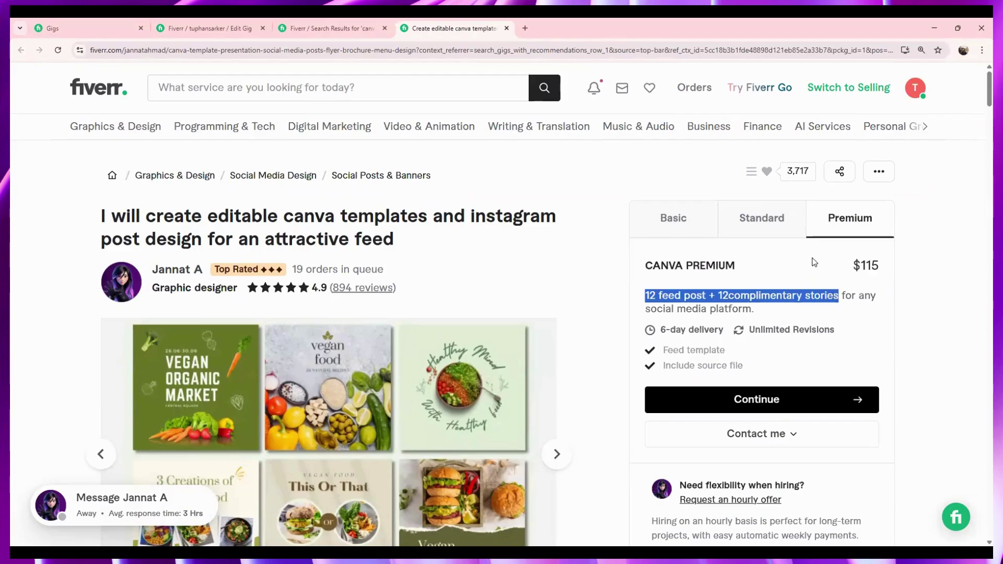
pyautogui.click(857, 267)
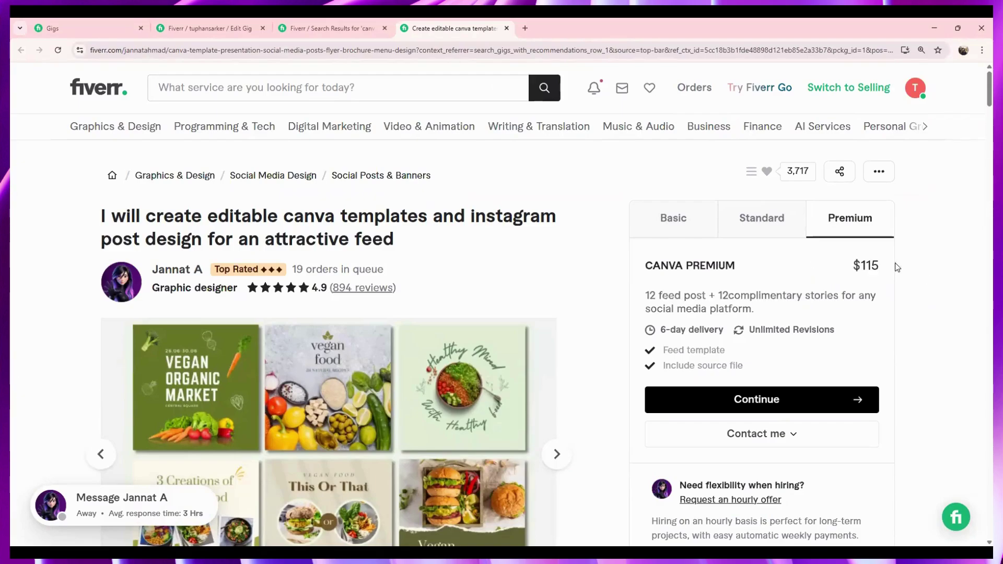
pyautogui.click(766, 402)
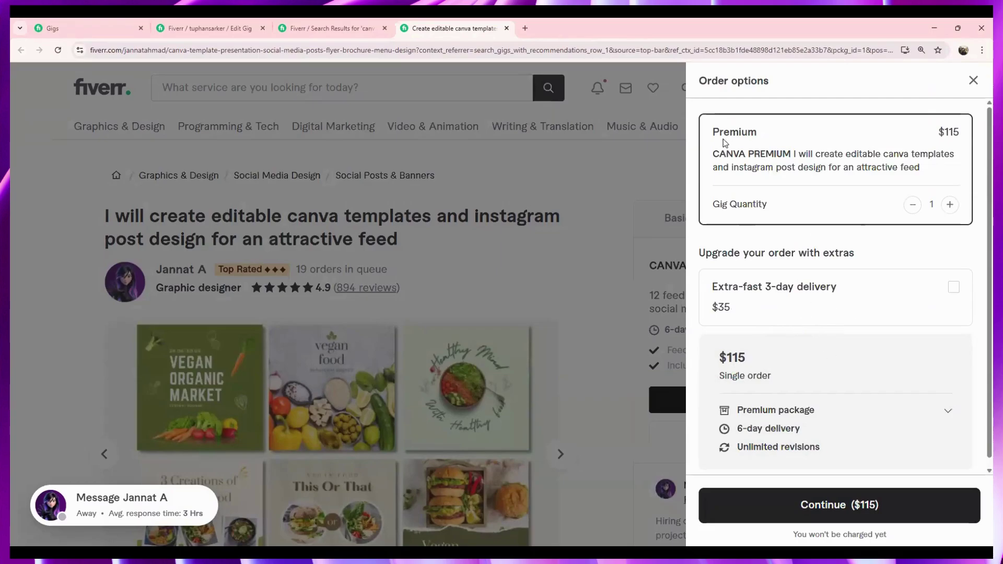
# - Add the Extra-fast 3-day delivery upgrade to the Premium order and continue to the checkout
pyautogui.moveTo(714, 133); pyautogui.dragTo(769, 137)
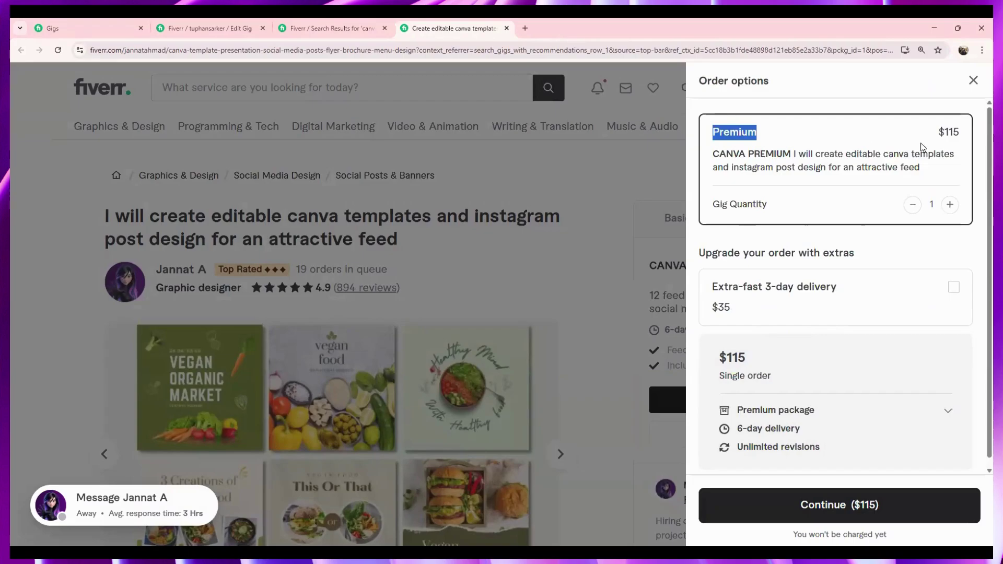
pyautogui.moveTo(939, 131); pyautogui.dragTo(961, 142)
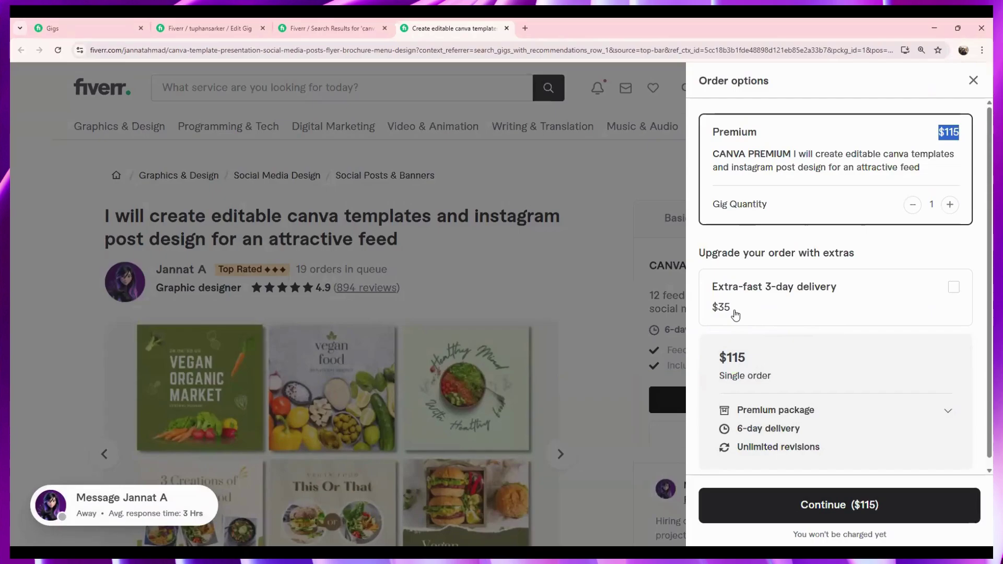
pyautogui.moveTo(731, 312); pyautogui.dragTo(715, 312)
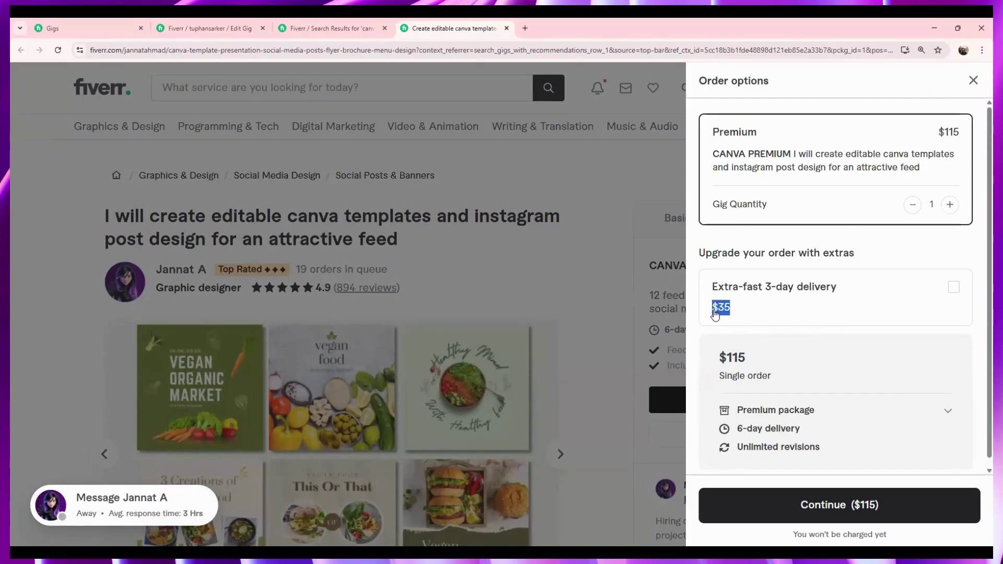
pyautogui.click(716, 313)
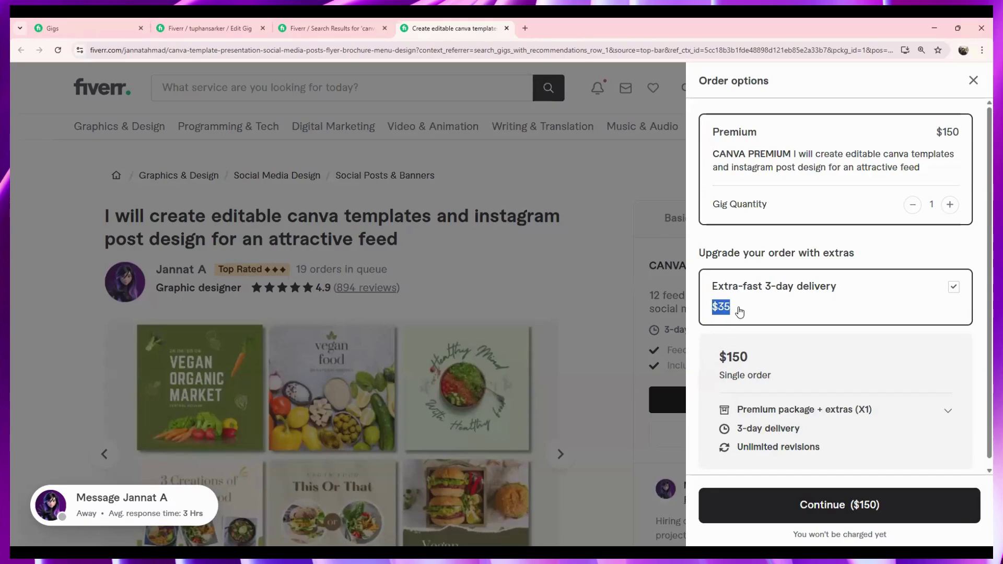
pyautogui.click(837, 507)
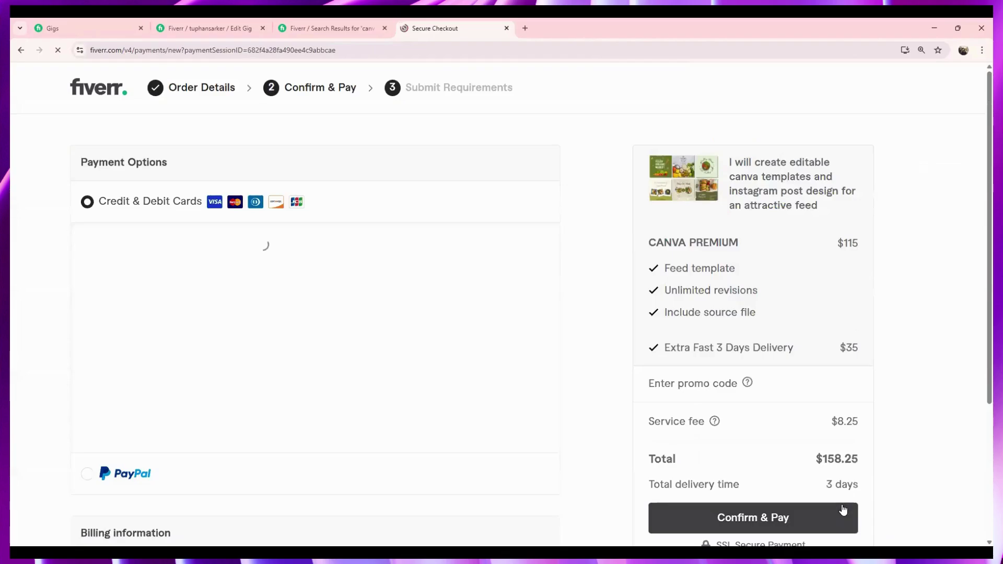
# - Examine the credit and debit card fields, the PayPal option and the billing section on the checkout page, leaving the fields empty
pyautogui.scroll(-2, 352, 347)
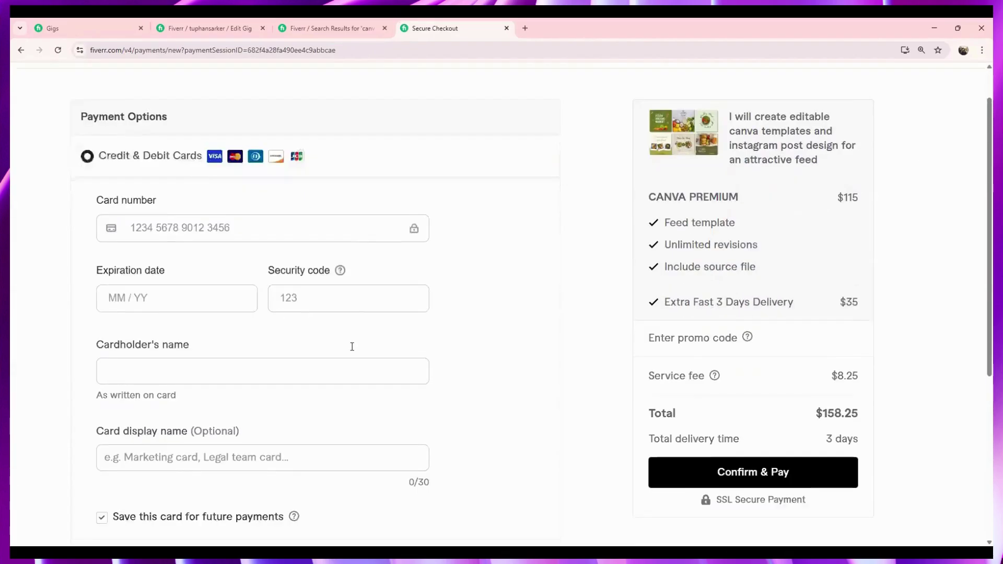
pyautogui.click(238, 175)
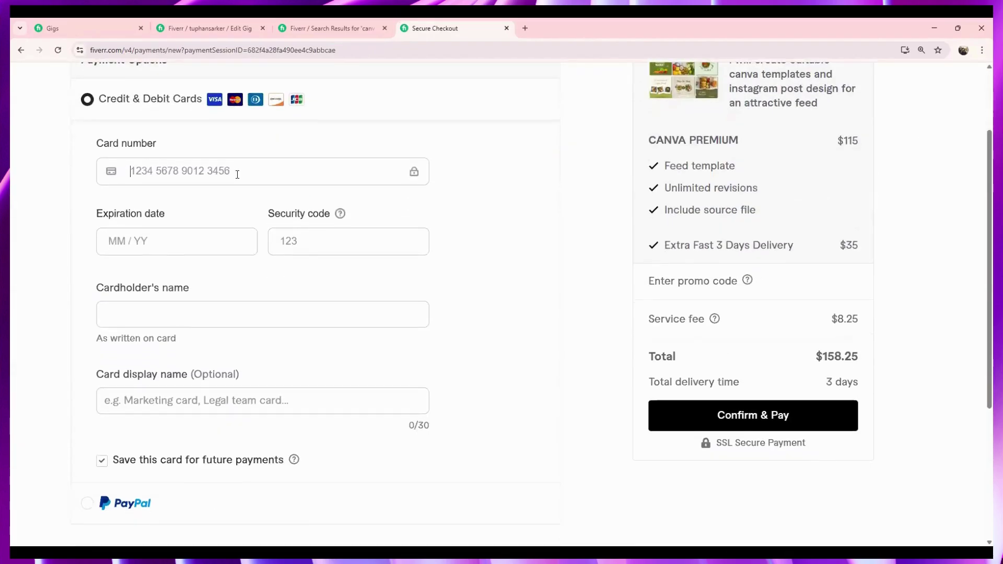
pyautogui.click(162, 242)
pyautogui.click(347, 246)
pyautogui.scroll(-2, 274, 298)
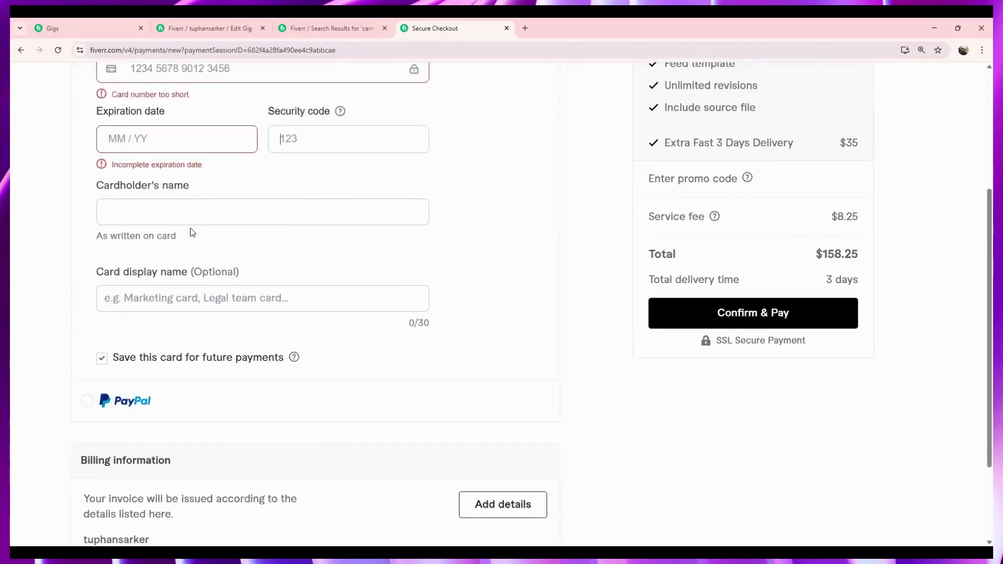
pyautogui.press('Tab')
pyautogui.press('Tab')
pyautogui.scroll(2, 541, 324)
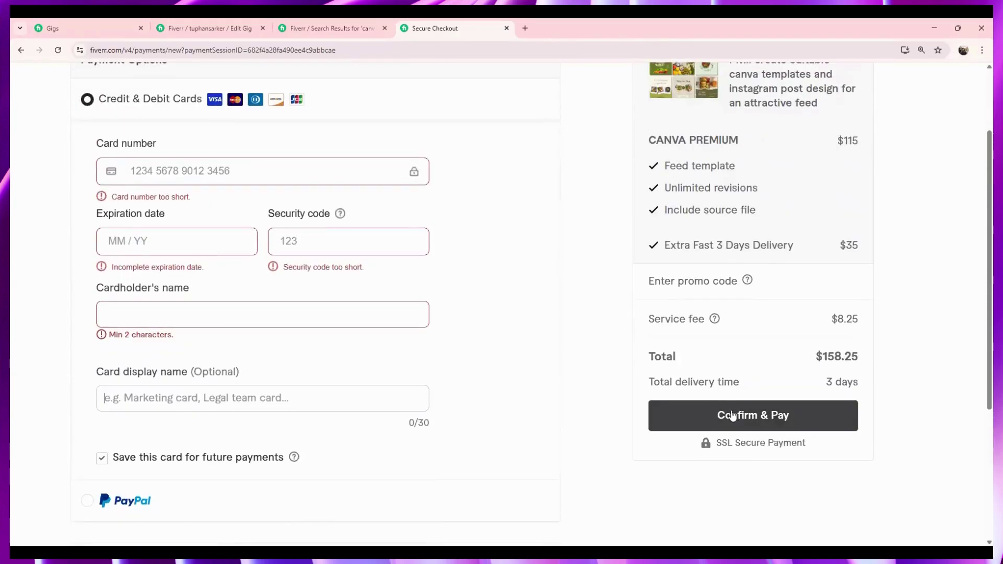
# - Try to confirm the payment with empty card fields, and review the order summary's gig title, delivery extra and total along with the billing section
pyautogui.click(732, 415)
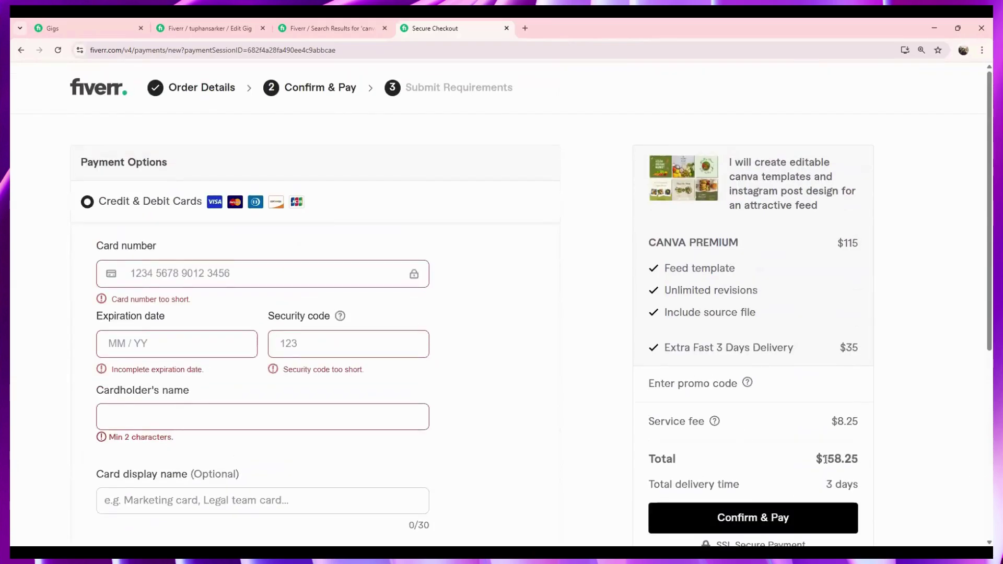
pyautogui.moveTo(824, 460); pyautogui.dragTo(838, 460)
pyautogui.moveTo(839, 348); pyautogui.dragTo(858, 348)
pyautogui.moveTo(730, 161); pyautogui.dragTo(812, 208)
pyautogui.scroll(-5, 466, 354)
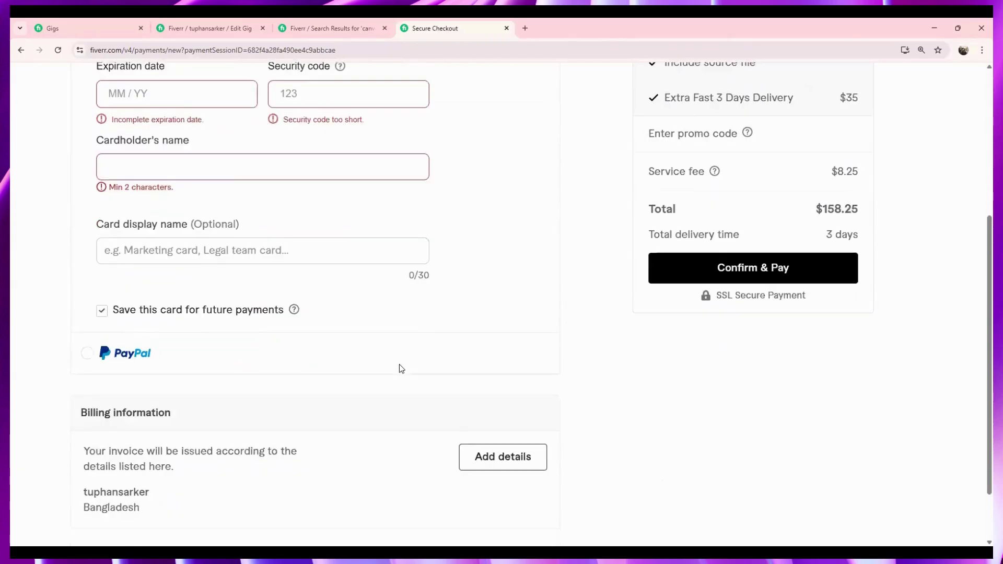
pyautogui.scroll(-1, 400, 365)
pyautogui.scroll(1, 433, 352)
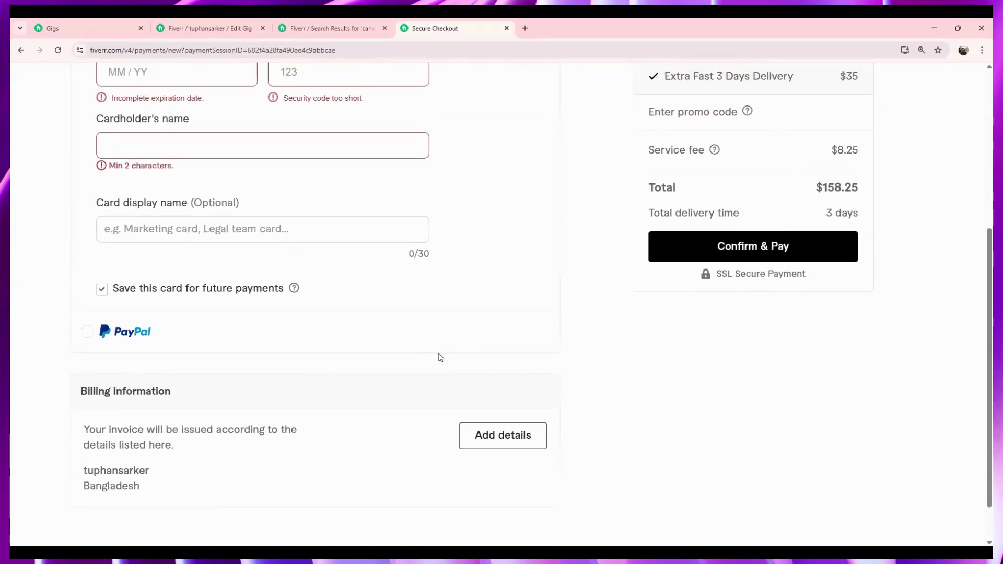
pyautogui.scroll(4, 462, 365)
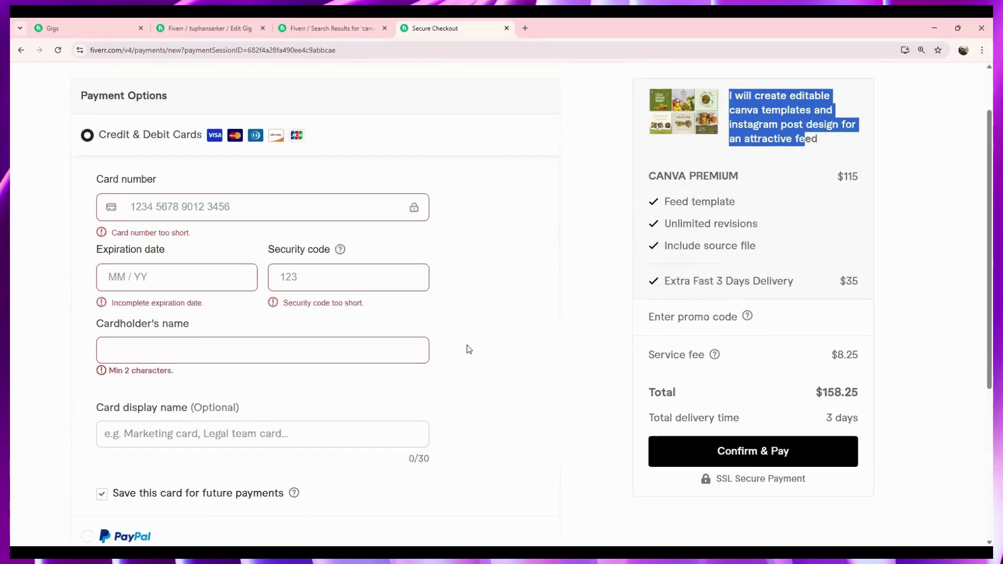
pyautogui.scroll(1, 698, 271)
pyautogui.click(863, 236)
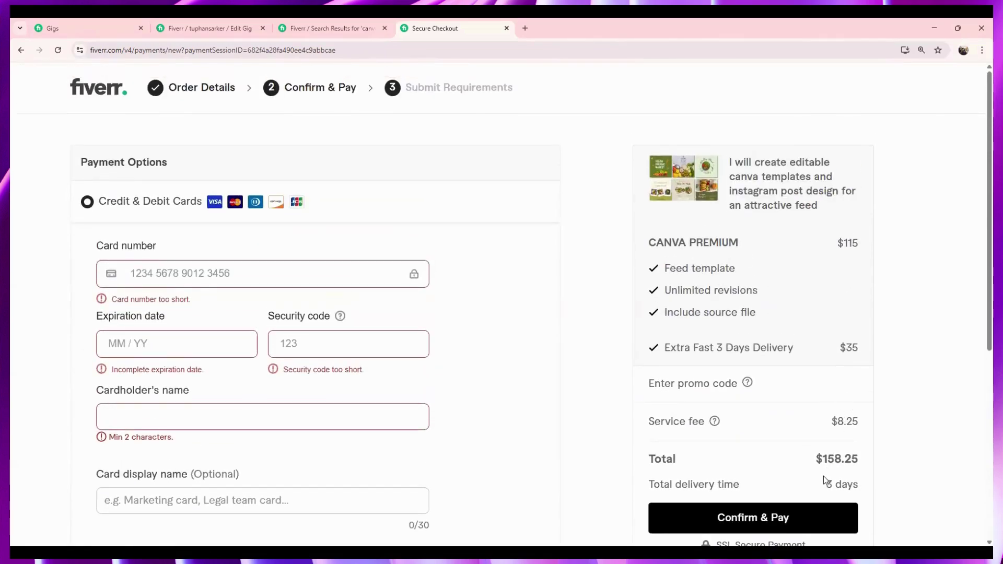
pyautogui.moveTo(822, 457); pyautogui.dragTo(842, 457)
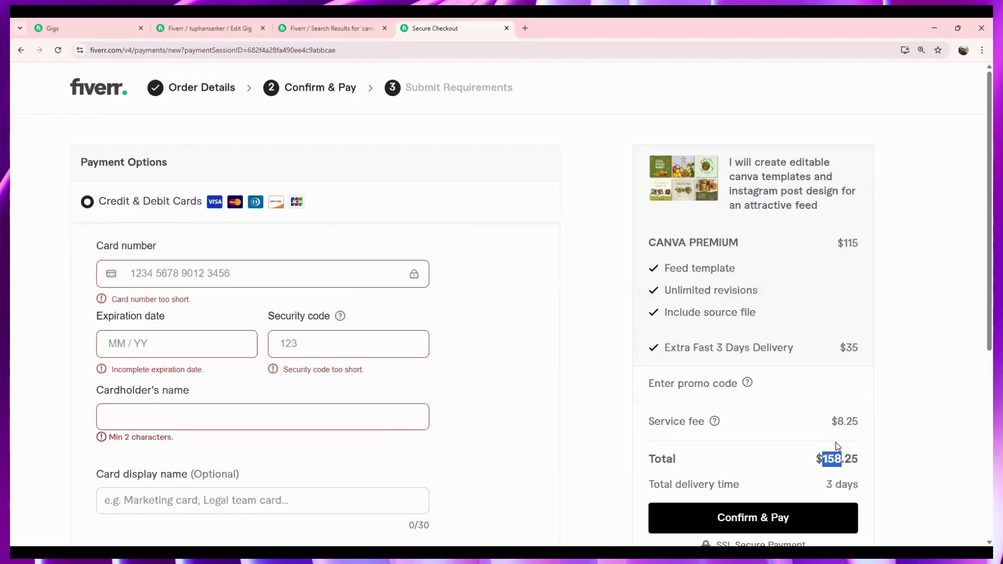
# - Look over the canva design search results and the title and category settings of the seller's own gig on its edit page
pyautogui.click(351, 20)
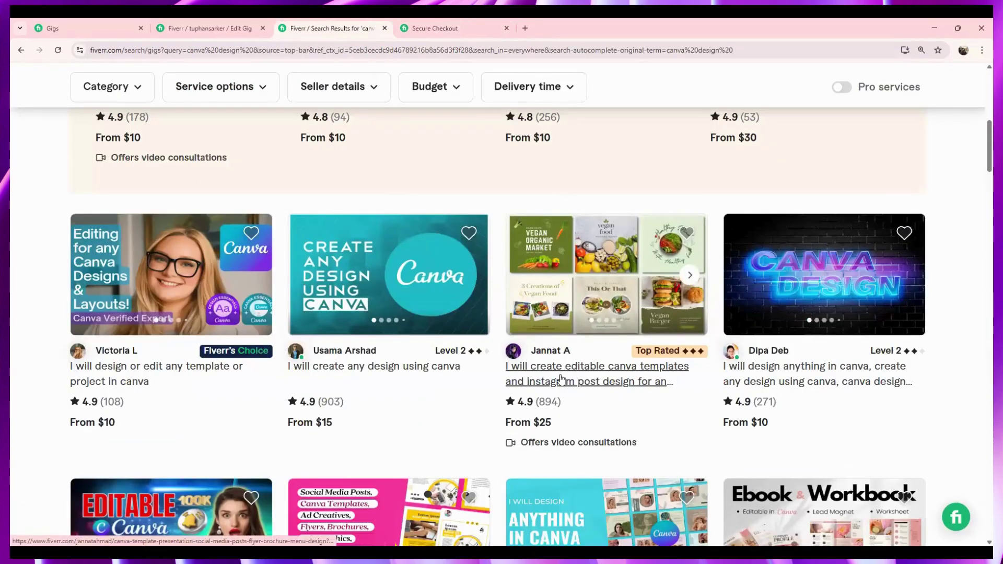
pyautogui.scroll(2, 561, 378)
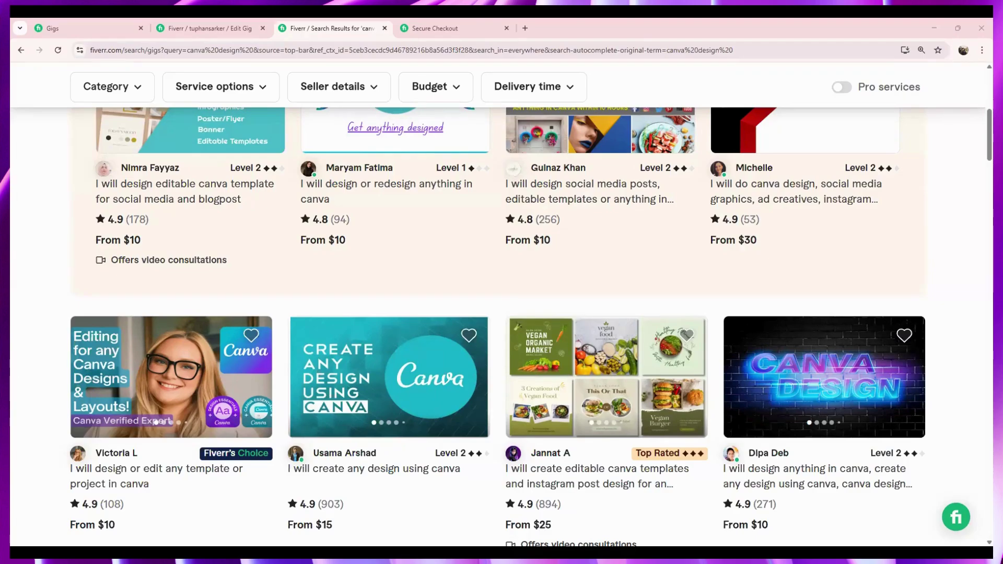
pyautogui.click(208, 27)
pyautogui.scroll(-6, 415, 350)
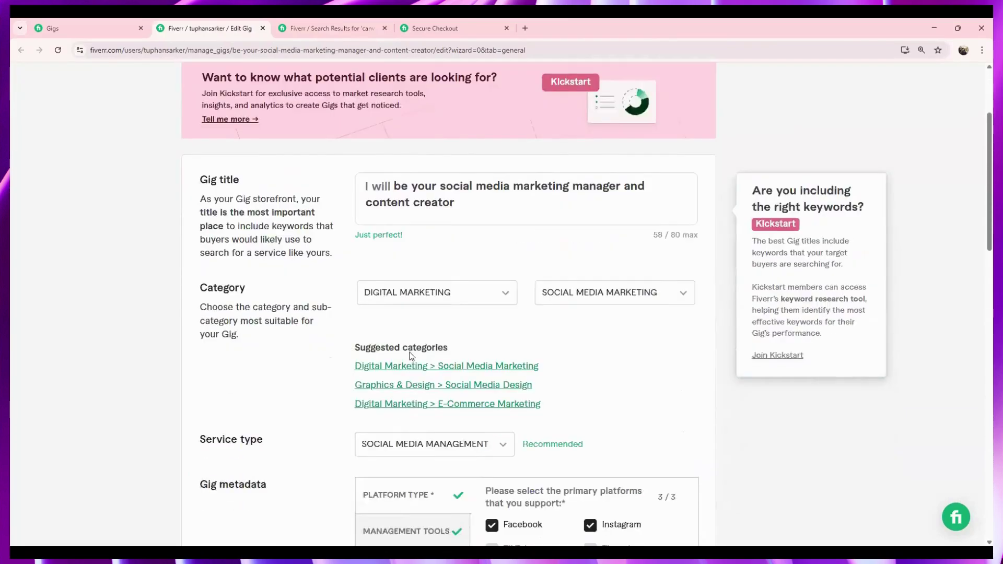
pyautogui.scroll(4, 409, 357)
# - Return to the gig search results and run the search for "canva design" again
pyautogui.click(329, 28)
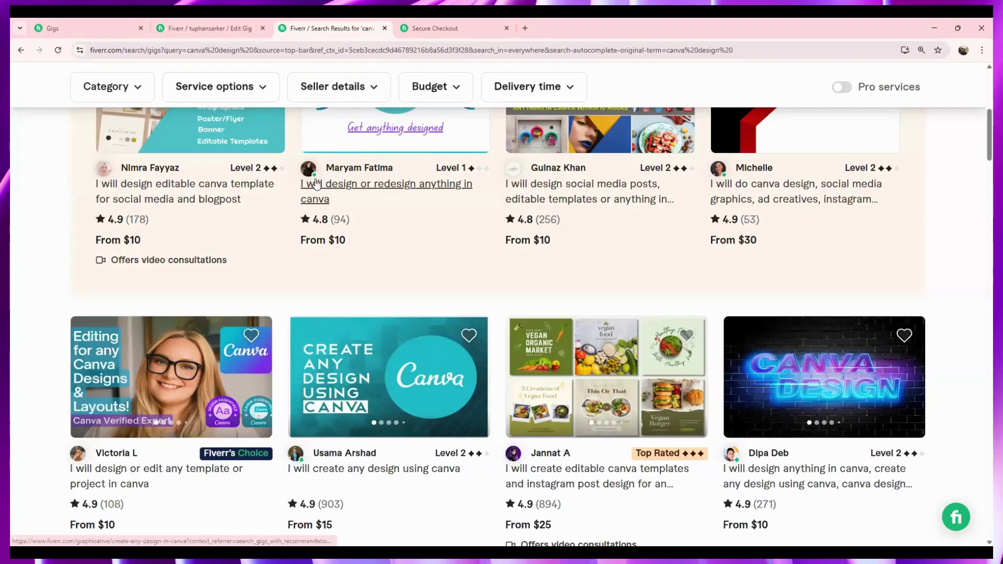
pyautogui.scroll(-1, 705, 486)
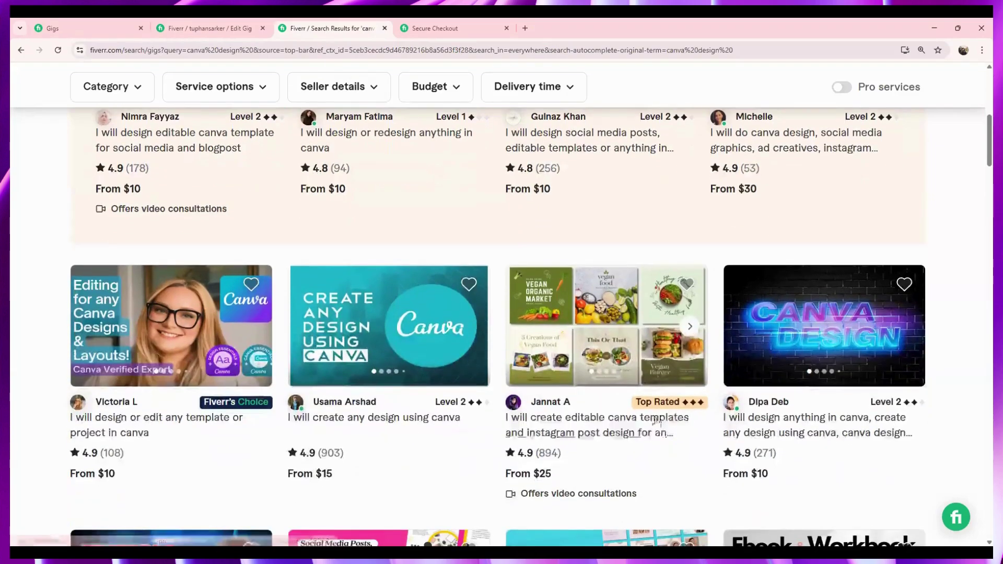
pyautogui.scroll(4, 664, 462)
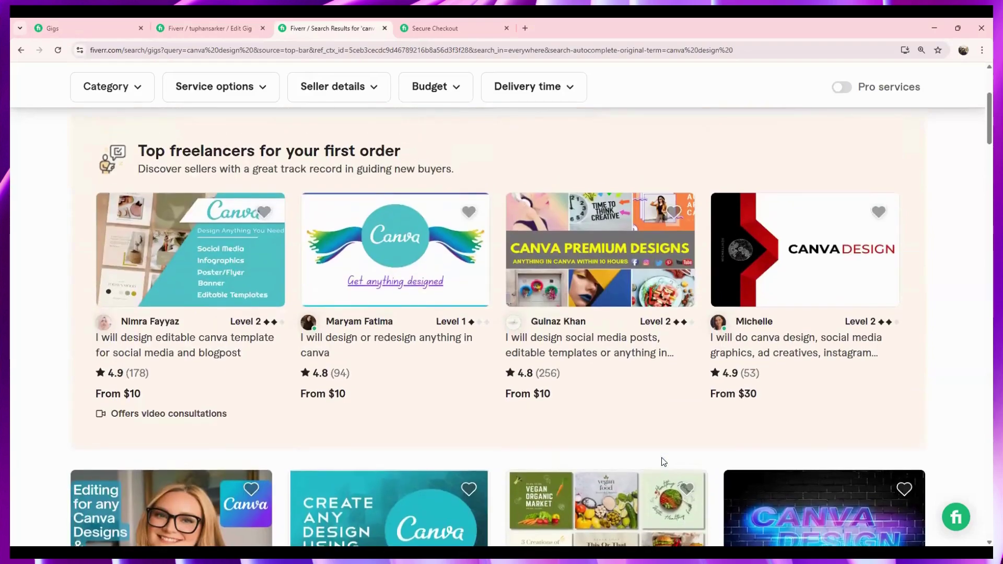
pyautogui.scroll(3, 664, 461)
pyautogui.scroll(1, 284, 136)
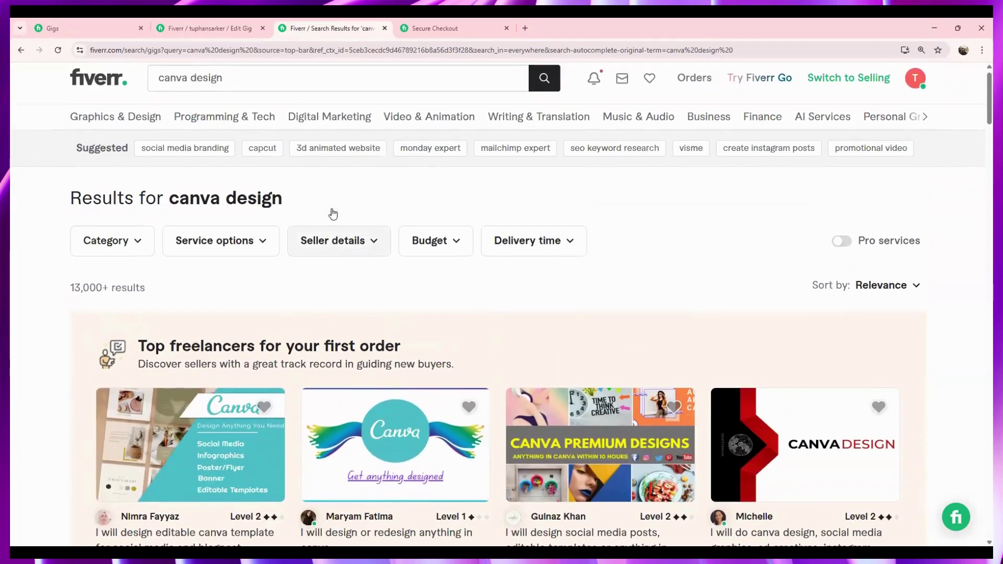
pyautogui.click(242, 94)
pyautogui.moveTo(294, 94); pyautogui.dragTo(159, 86)
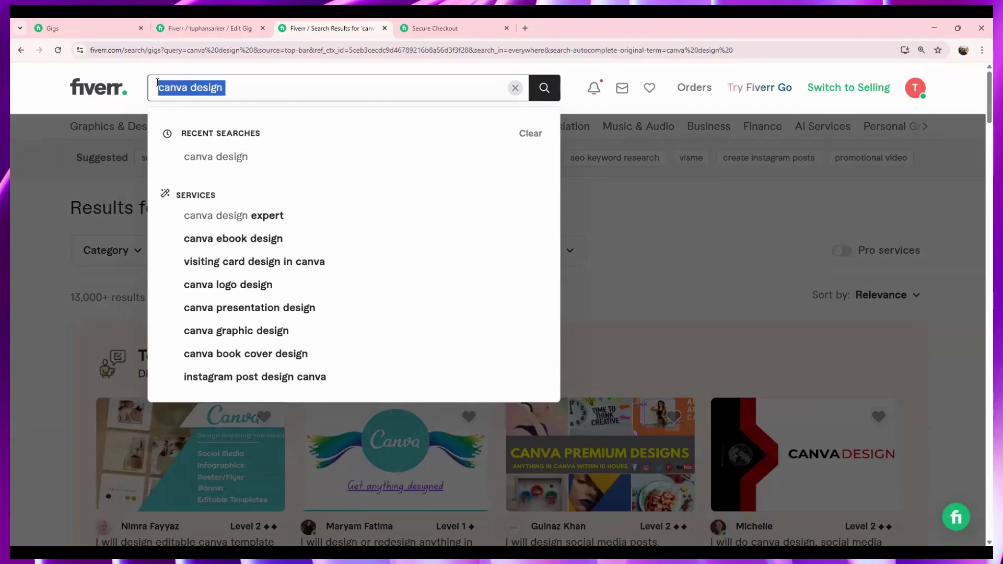
pyautogui.click(269, 81)
pyautogui.press('Return')
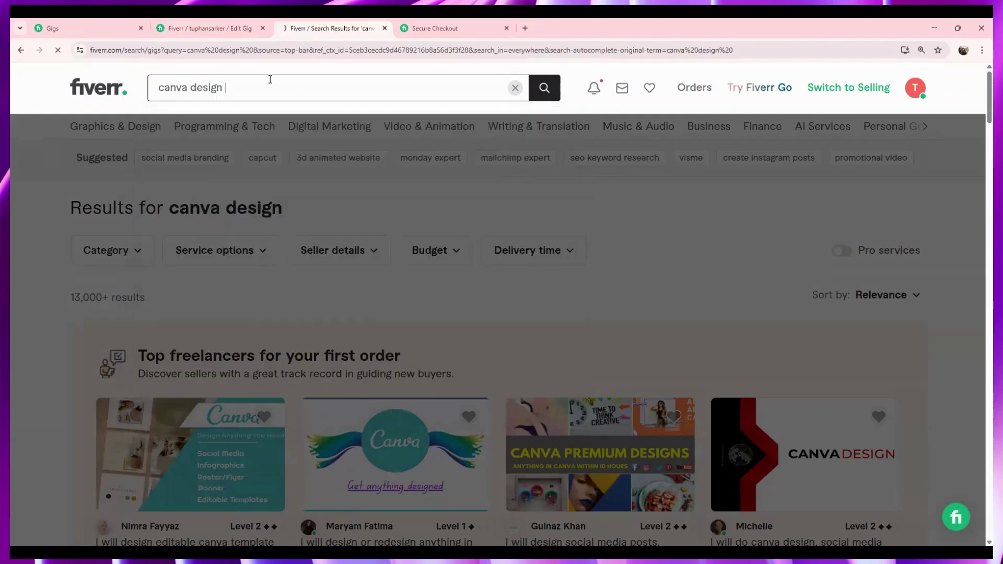
# - Find the gig for editable canva templates and instagram post design in the results, check its starting price and open it
pyautogui.scroll(-10, 501, 235)
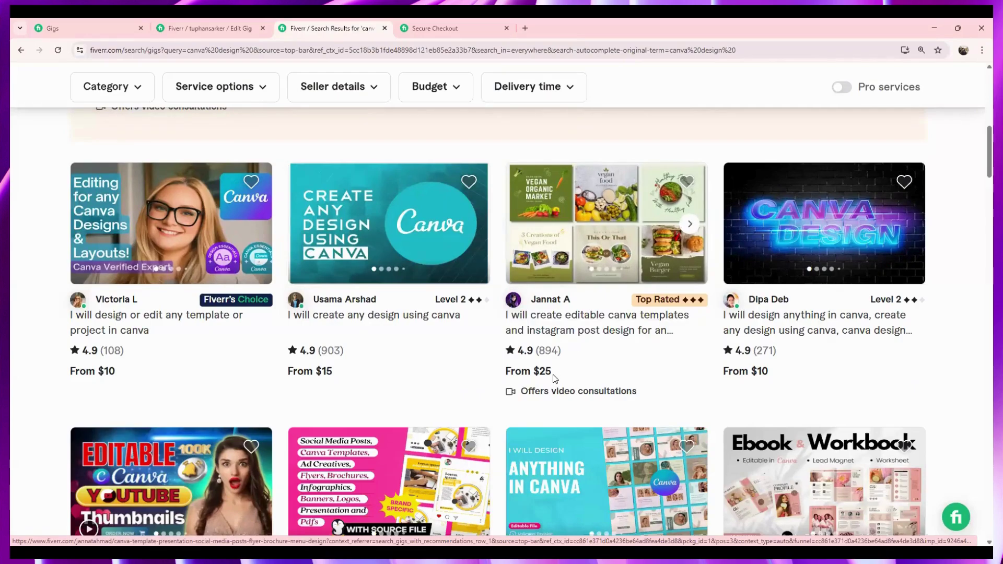
pyautogui.moveTo(552, 372); pyautogui.dragTo(536, 370)
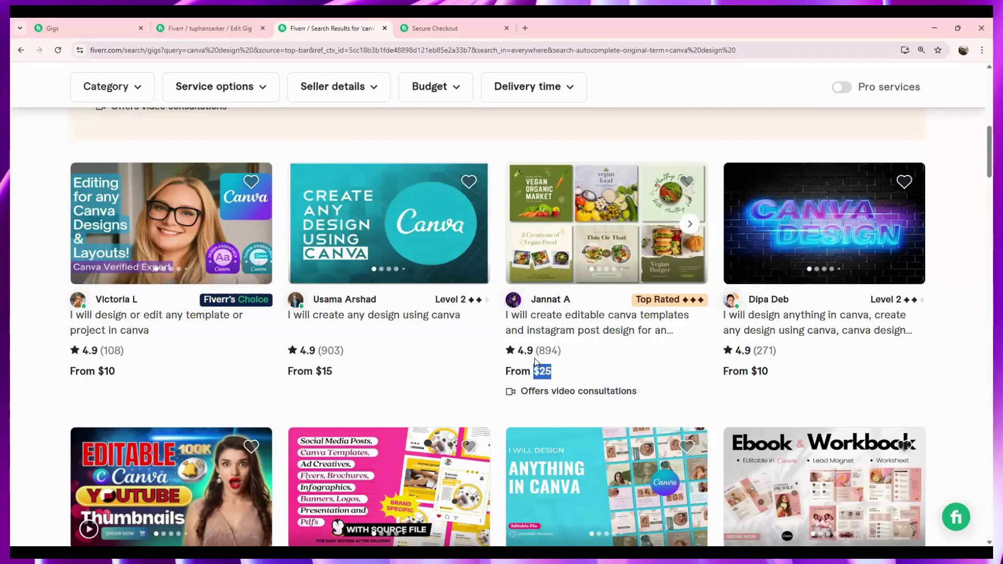
pyautogui.click(571, 323)
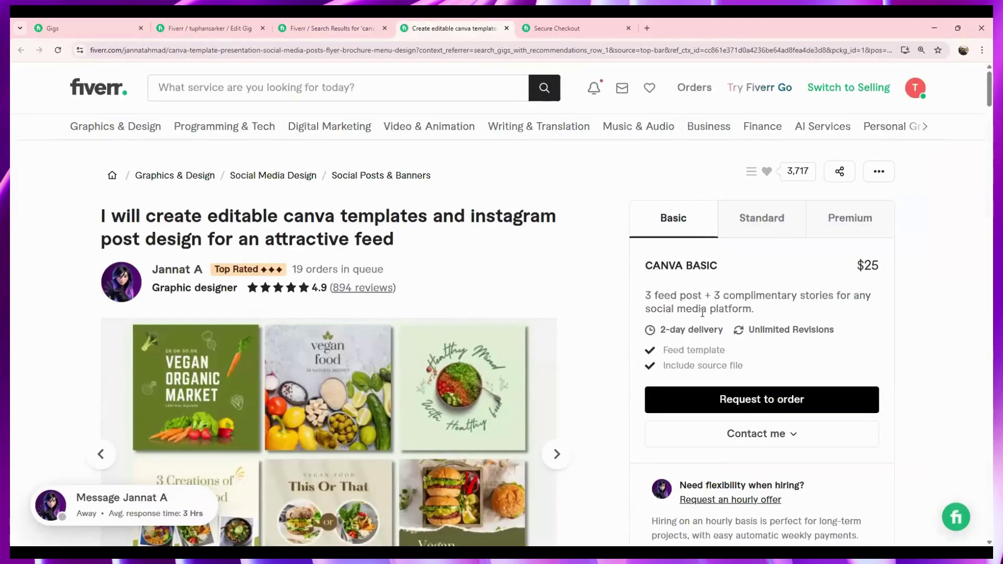
# - Compare the names and prices of the gig's Basic, Standard and Premium packages
pyautogui.click(772, 230)
pyautogui.click(850, 218)
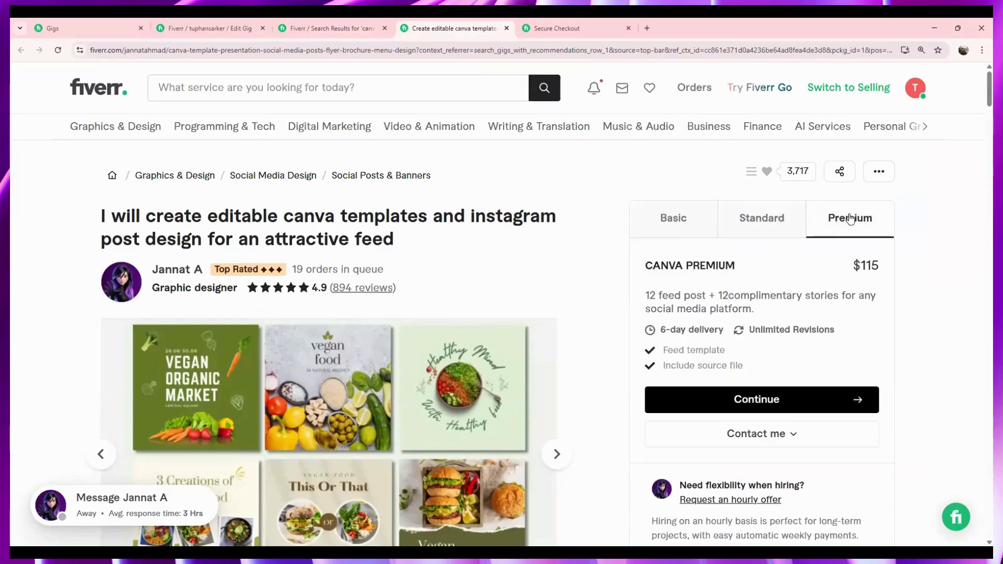
pyautogui.click(678, 214)
pyautogui.moveTo(645, 266); pyautogui.dragTo(726, 272)
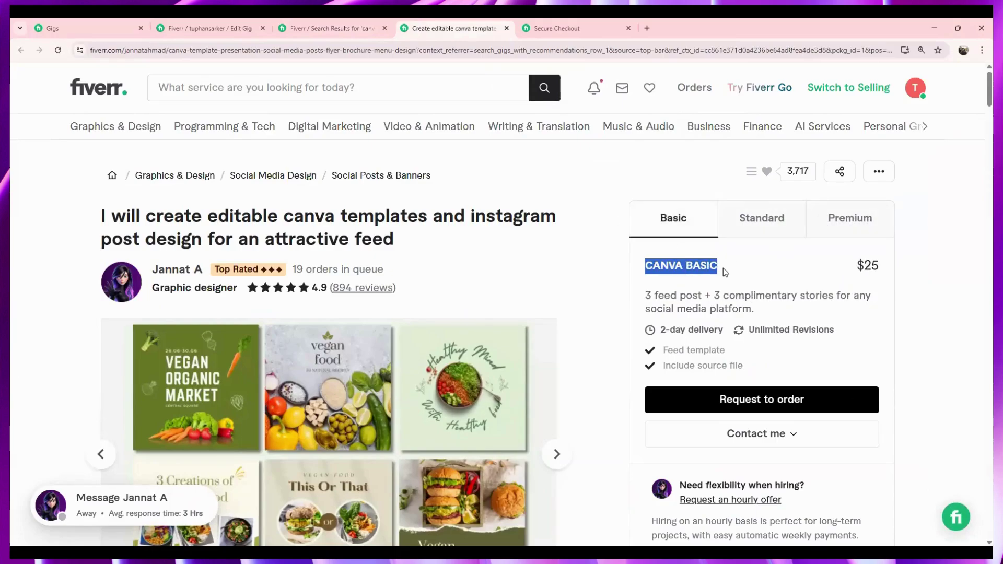
pyautogui.moveTo(888, 266)
pyautogui.mouseDown()
pyautogui.moveTo(865, 260)
pyautogui.moveTo(880, 267)
pyautogui.mouseUp()
pyautogui.click(759, 221)
pyautogui.click(859, 236)
pyautogui.scroll(-1, 831, 274)
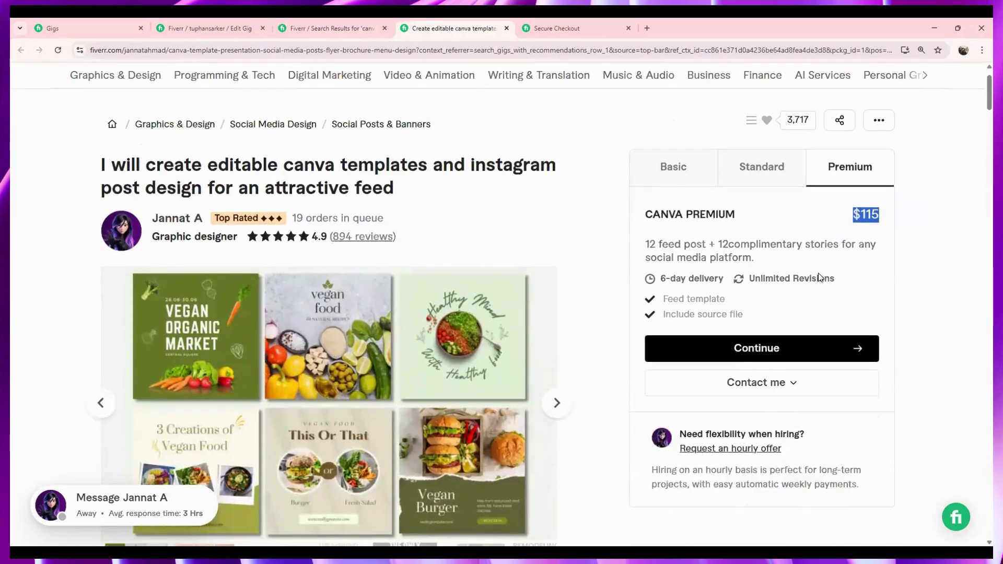
pyautogui.click(790, 182)
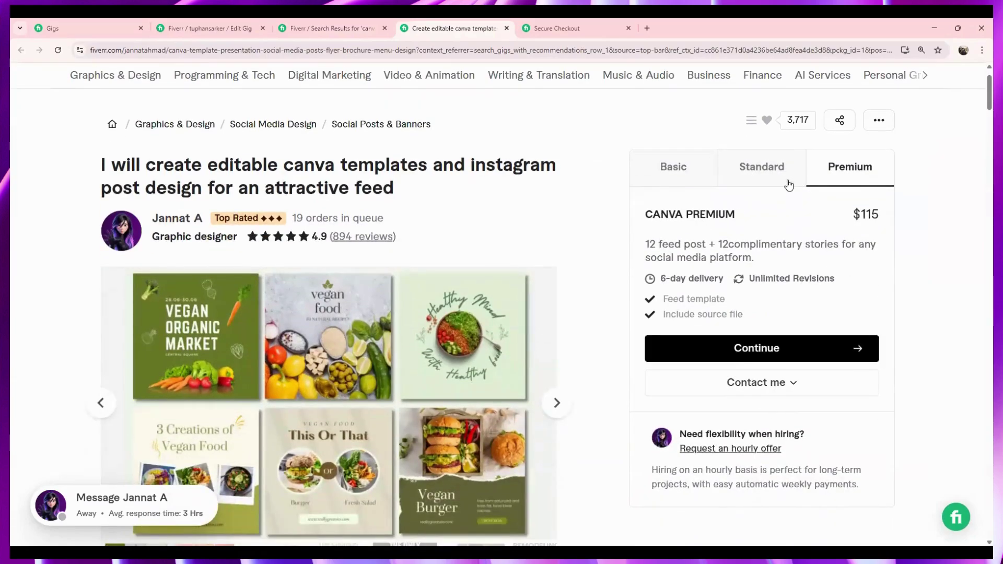
# - Order the Premium package with the Extra-fast 3-day delivery upgrade and continue to the checkout
pyautogui.click(831, 176)
pyautogui.click(748, 347)
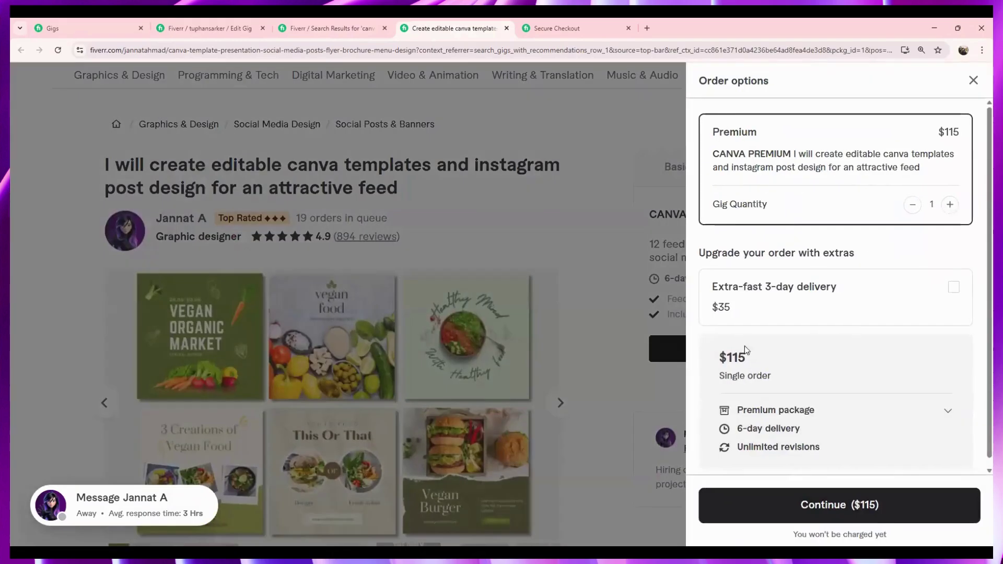
pyautogui.scroll(-1, 847, 296)
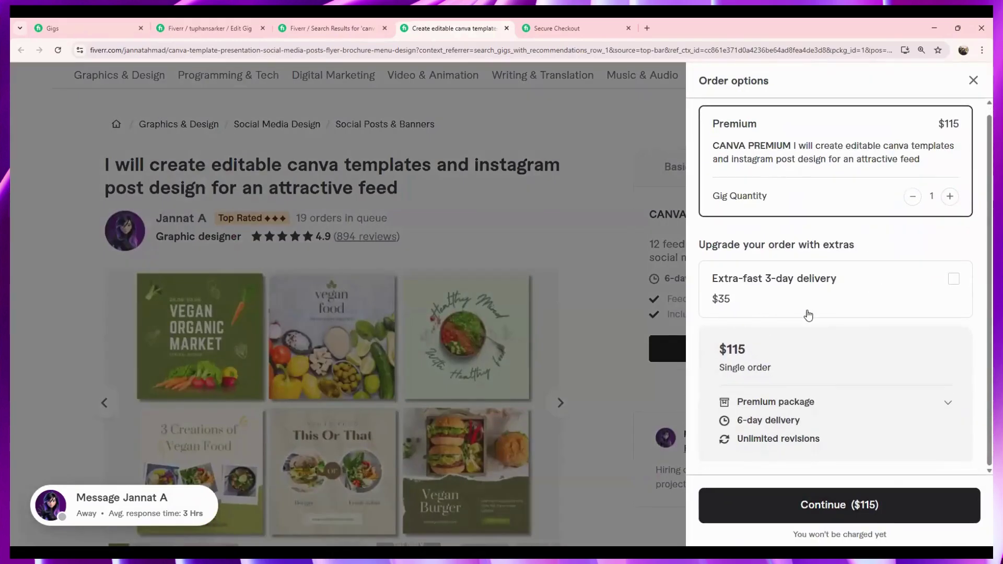
pyautogui.click(952, 280)
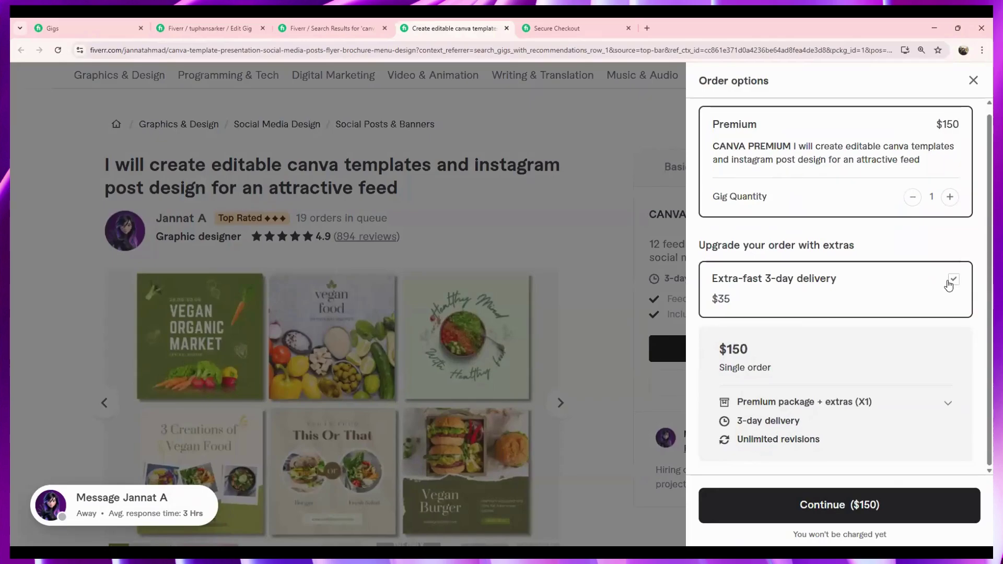
pyautogui.click(854, 502)
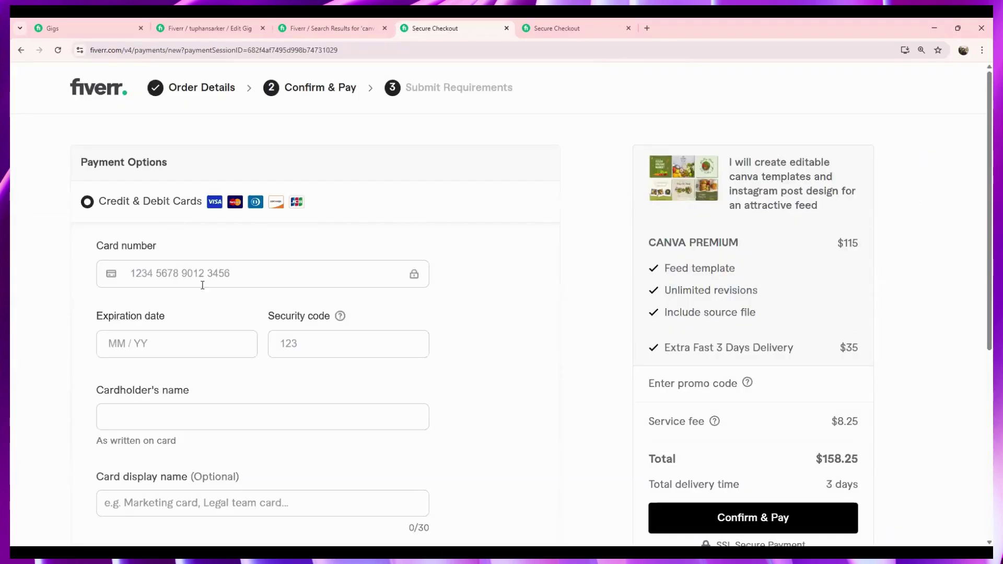
# - Review the payment form and mark the order total on the new checkout page
pyautogui.scroll(-2, 251, 303)
pyautogui.scroll(2, 277, 354)
pyautogui.moveTo(814, 461); pyautogui.dragTo(859, 459)
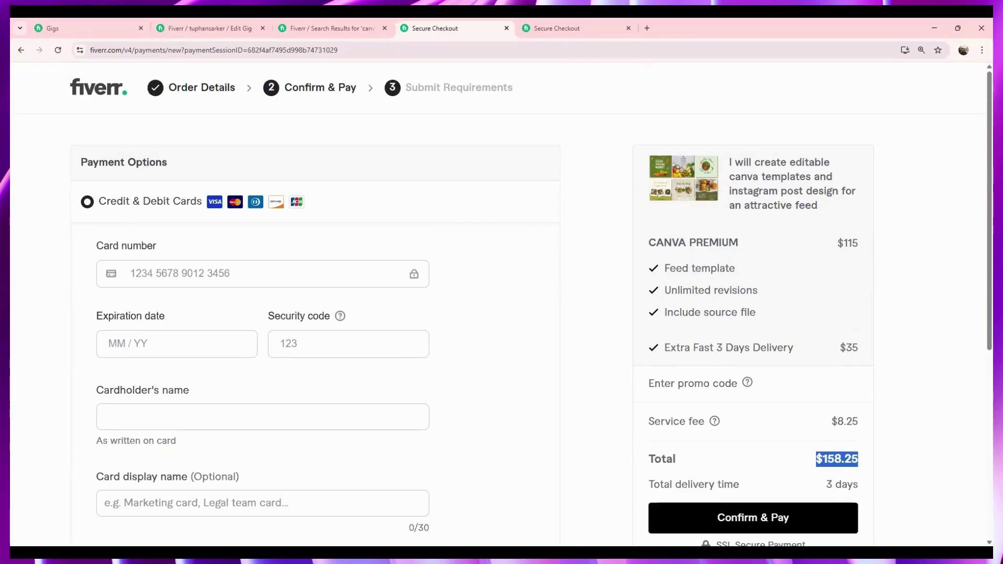
pyautogui.click(311, 21)
pyautogui.click(230, 21)
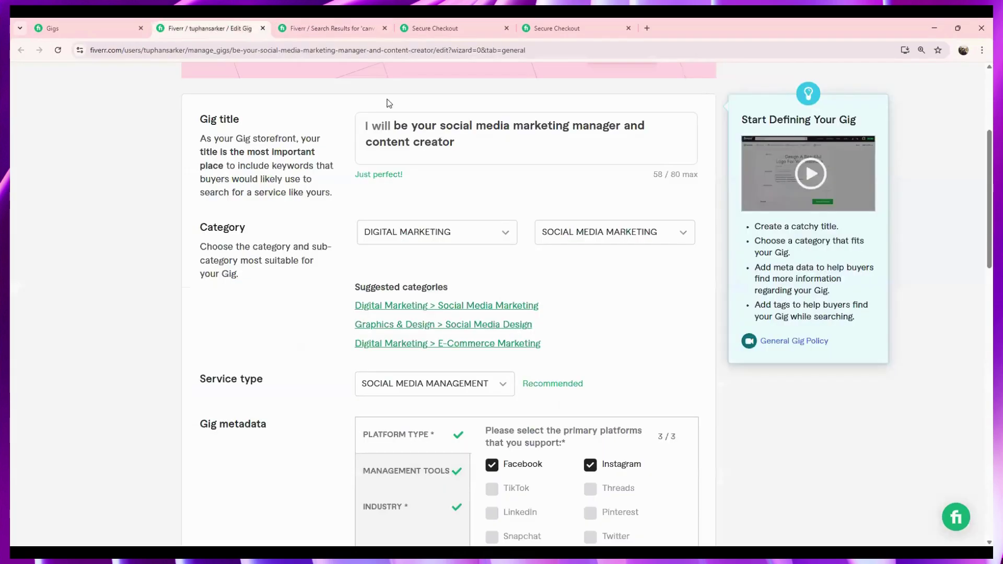
pyautogui.click(318, 23)
pyautogui.click(418, 26)
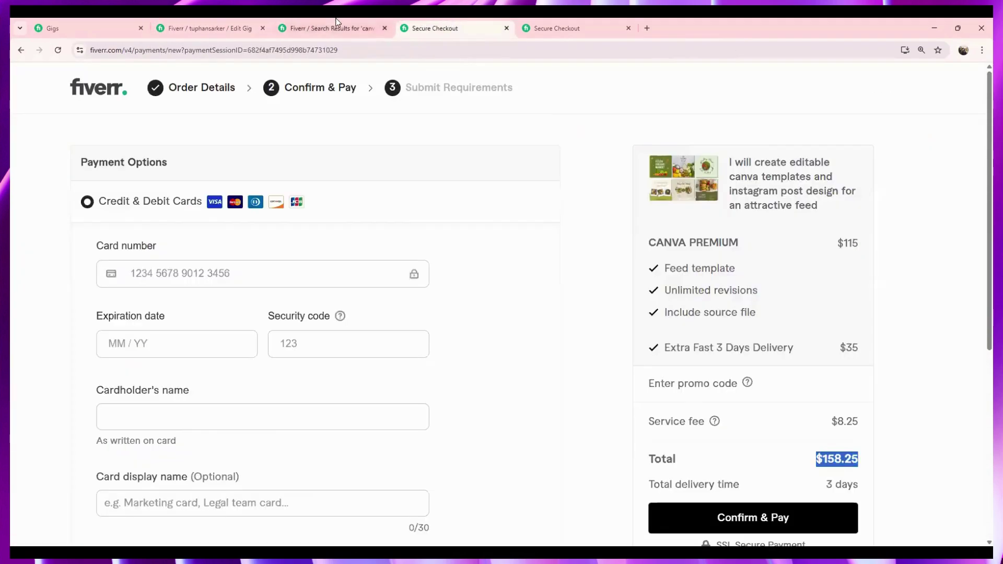
# - Reopen the editable canva templates gig from the search results and read what its Basic package includes
pyautogui.click(336, 22)
pyautogui.click(599, 537)
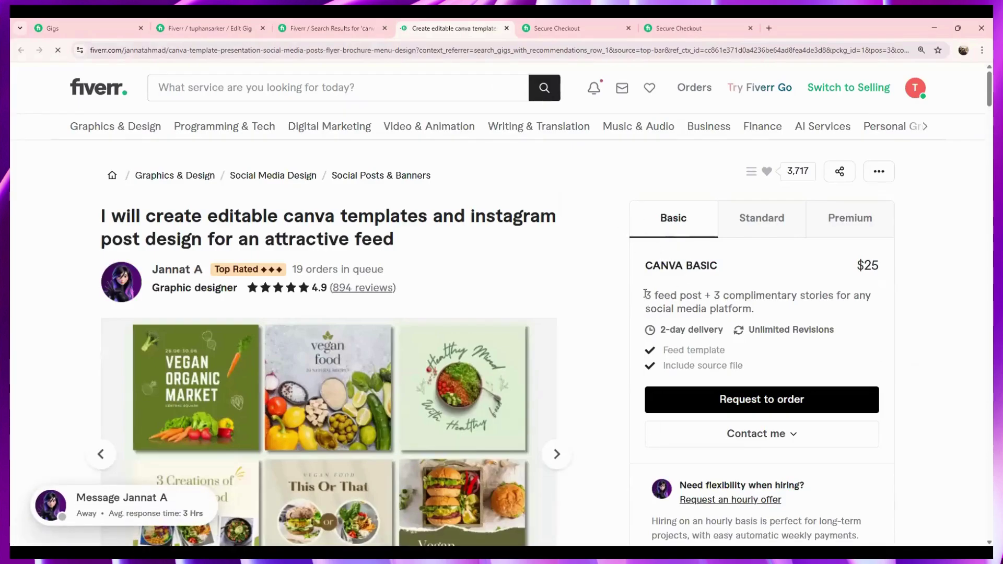
pyautogui.moveTo(647, 294); pyautogui.dragTo(861, 307)
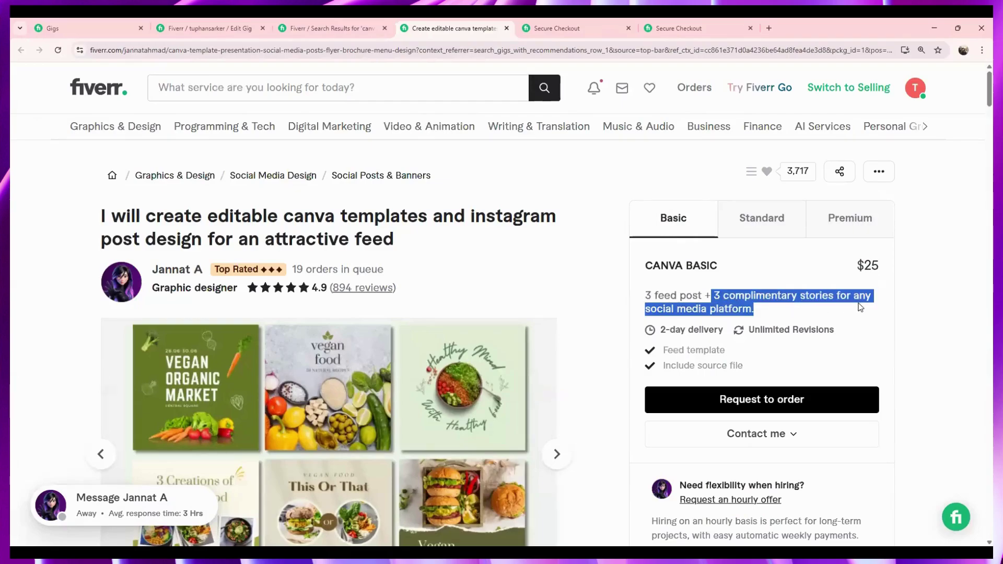
pyautogui.click(761, 311)
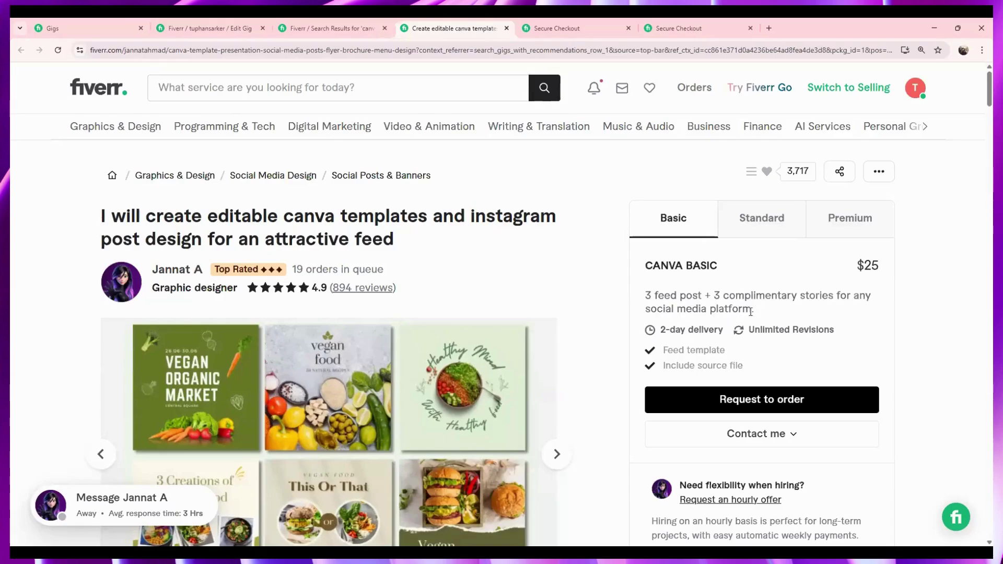
pyautogui.moveTo(754, 312); pyautogui.dragTo(619, 296)
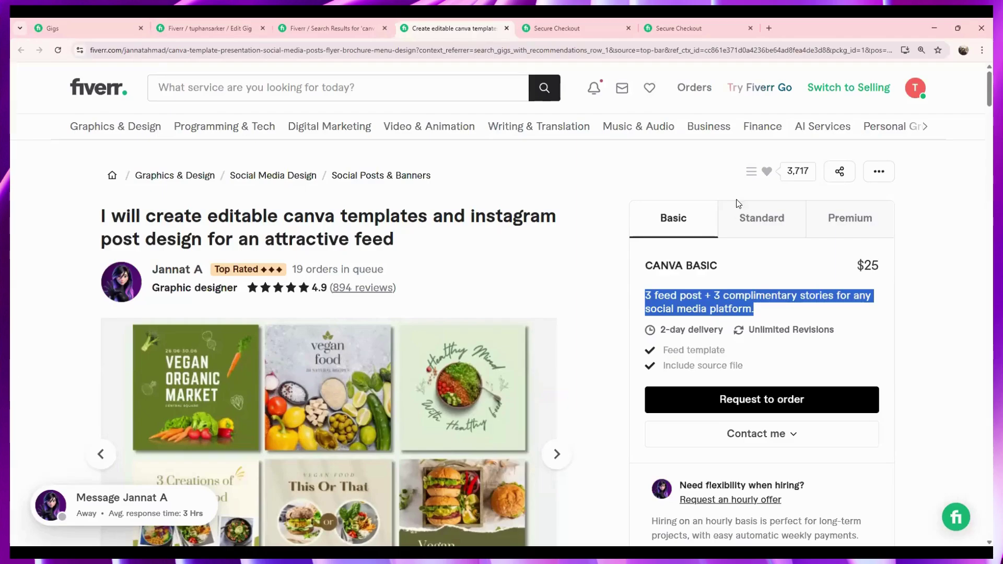
# - Show the gig's Standard package and check how many feed posts its description offers
pyautogui.click(774, 235)
pyautogui.click(774, 236)
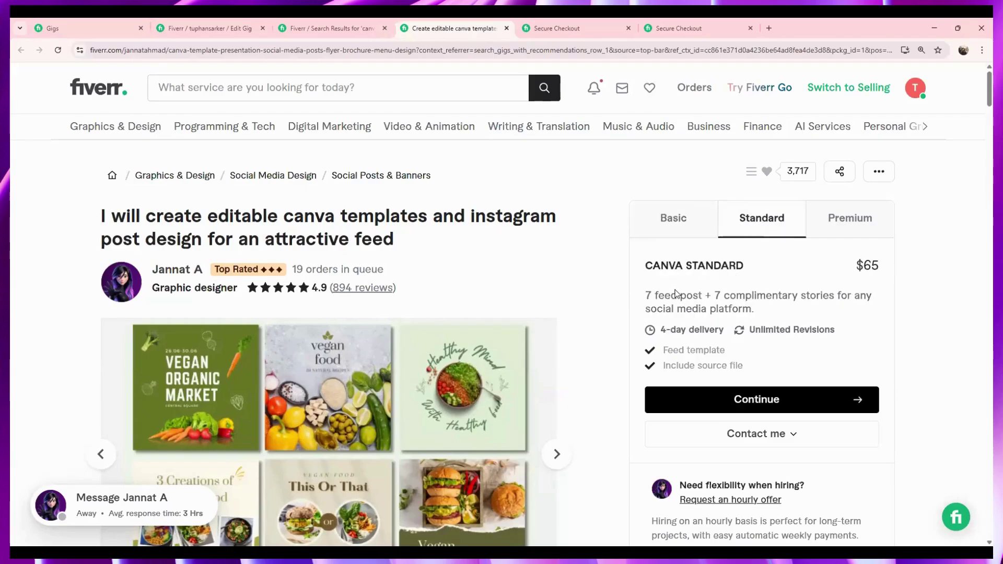
pyautogui.moveTo(647, 295); pyautogui.dragTo(702, 291)
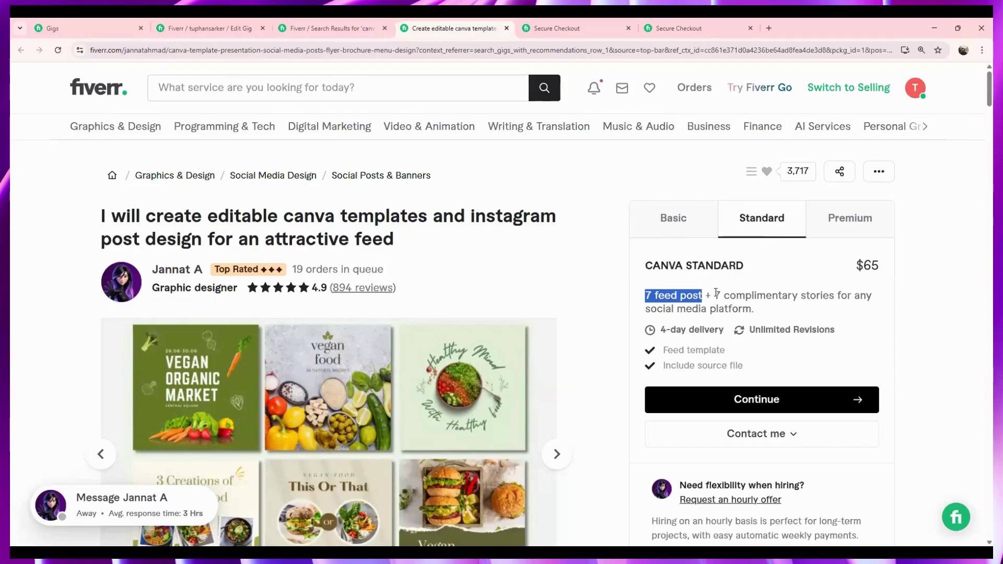
# - Mark the complimentary stories in the Standard package description, then check the order total on the Premium checkout page
pyautogui.moveTo(715, 295); pyautogui.dragTo(838, 297)
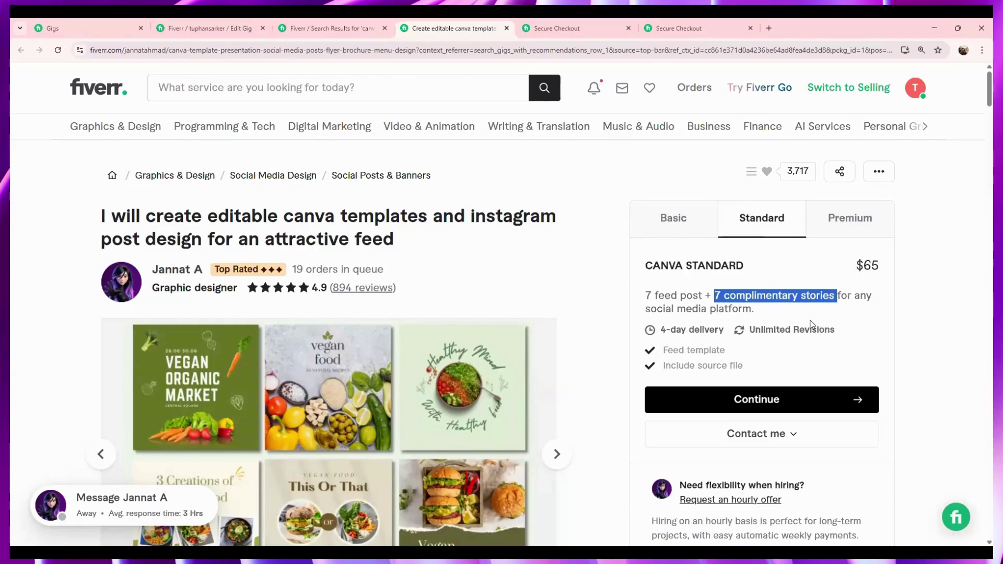
pyautogui.click(818, 309)
pyautogui.click(575, 29)
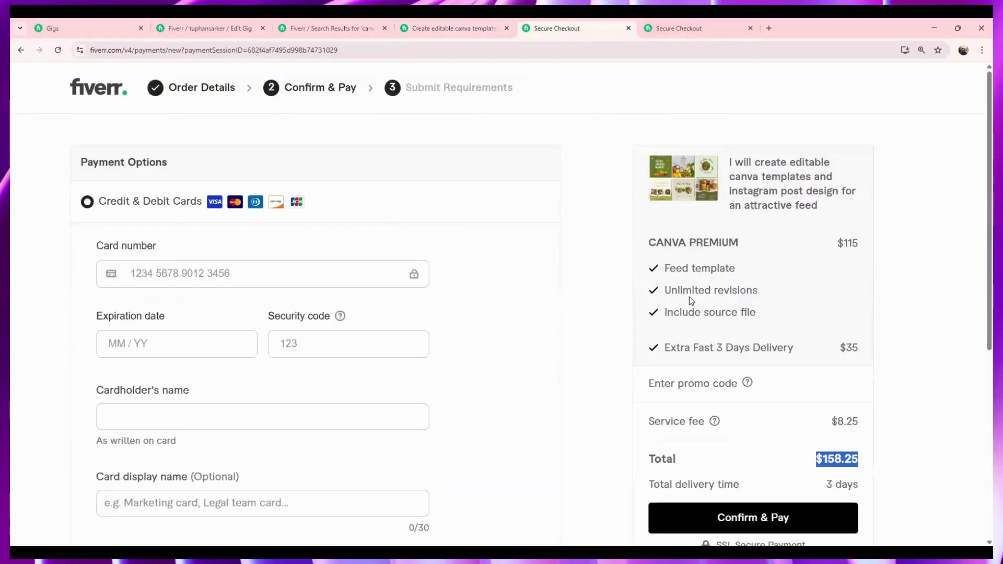
pyautogui.scroll(-2, 794, 421)
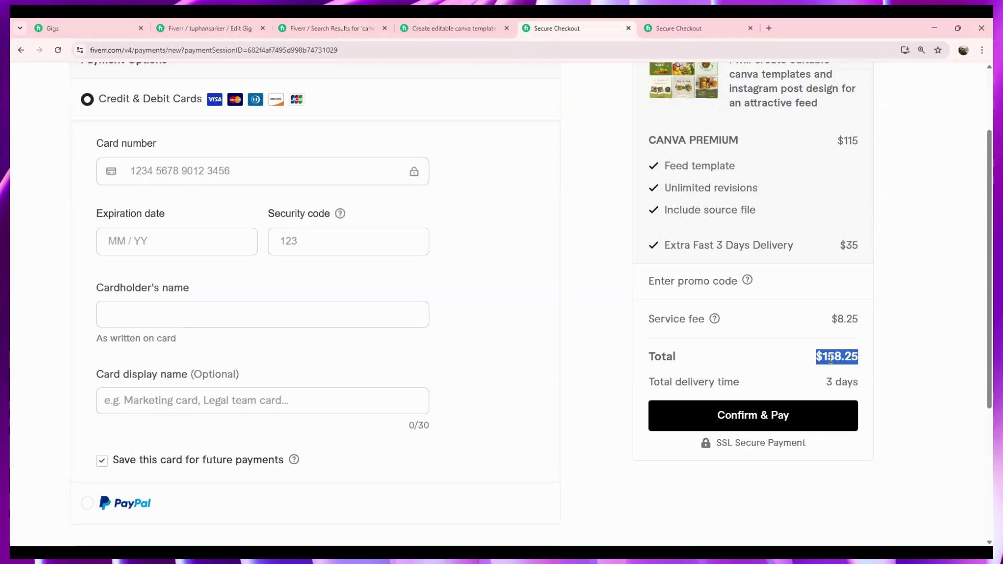
# - Return to the editable canva templates gig and look over its sample images and Standard package
pyautogui.click(473, 21)
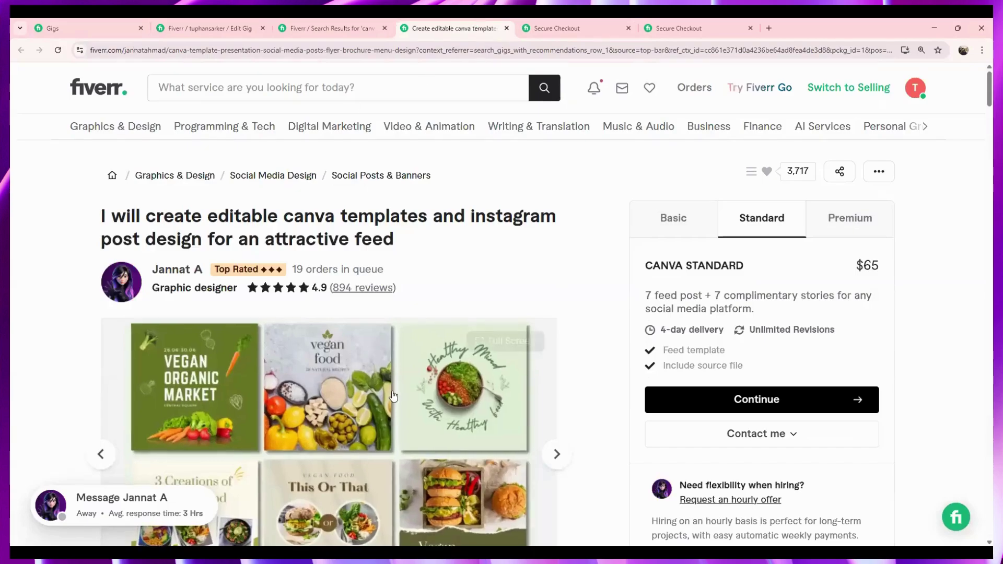
pyautogui.scroll(-3, 396, 405)
pyautogui.scroll(2, 397, 405)
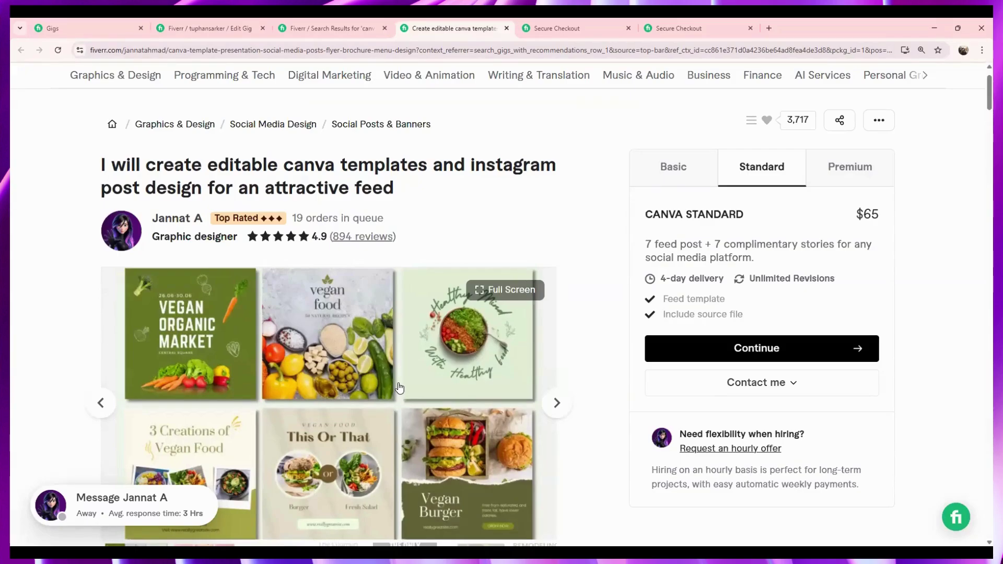
# - Go back to the seller's gig editing page and bring its title section into view
pyautogui.click(295, 21)
pyautogui.click(209, 29)
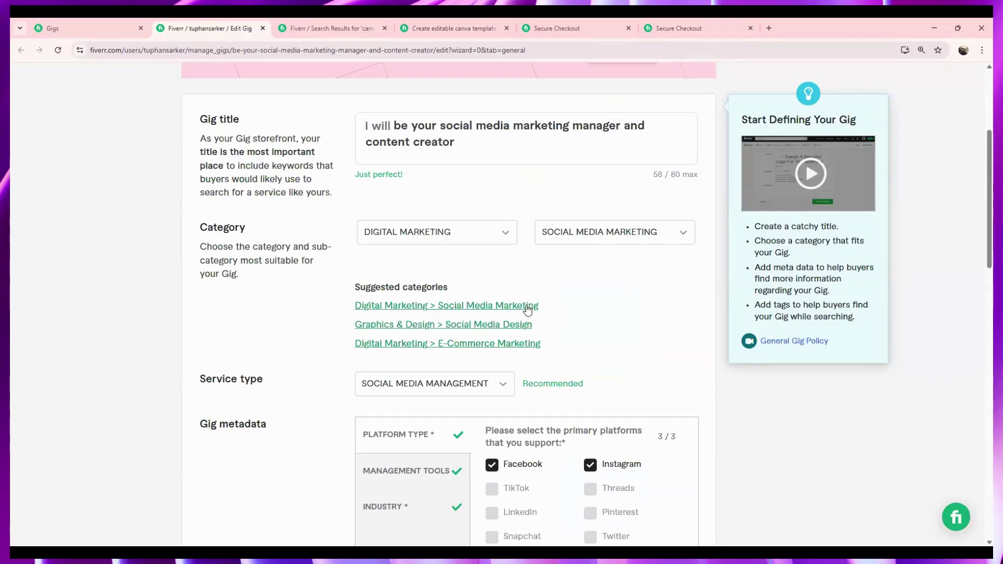
pyautogui.moveTo(527, 379)
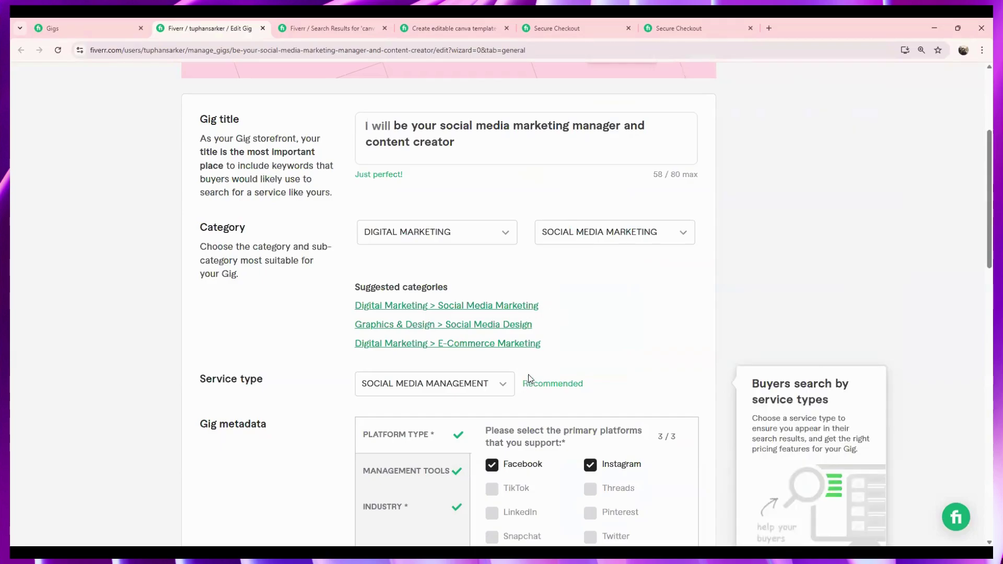
pyautogui.scroll(4, 528, 376)
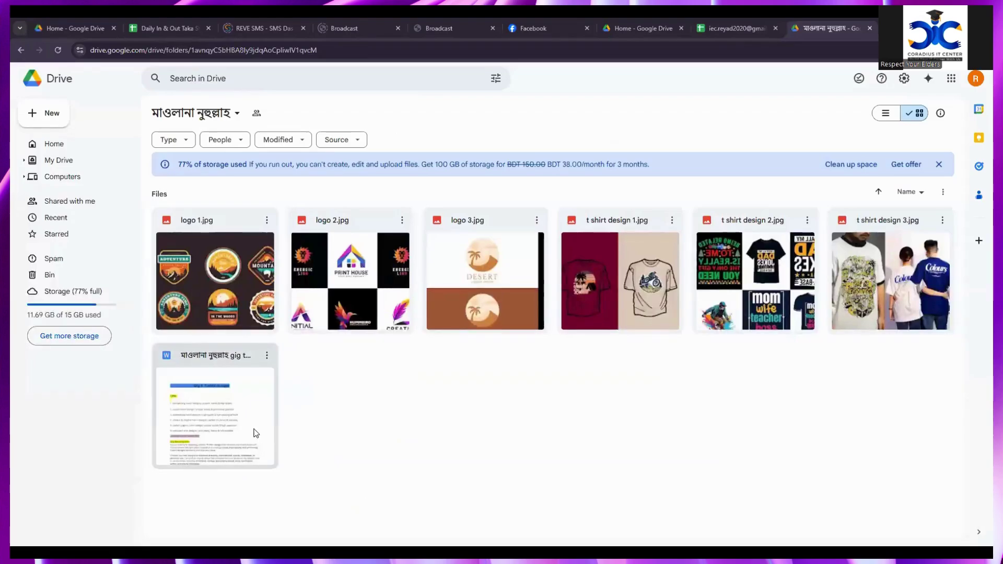
# - Open the gig text document from the Google Drive folder, then return to the folder's file list
pyautogui.doubleClick(259, 429)
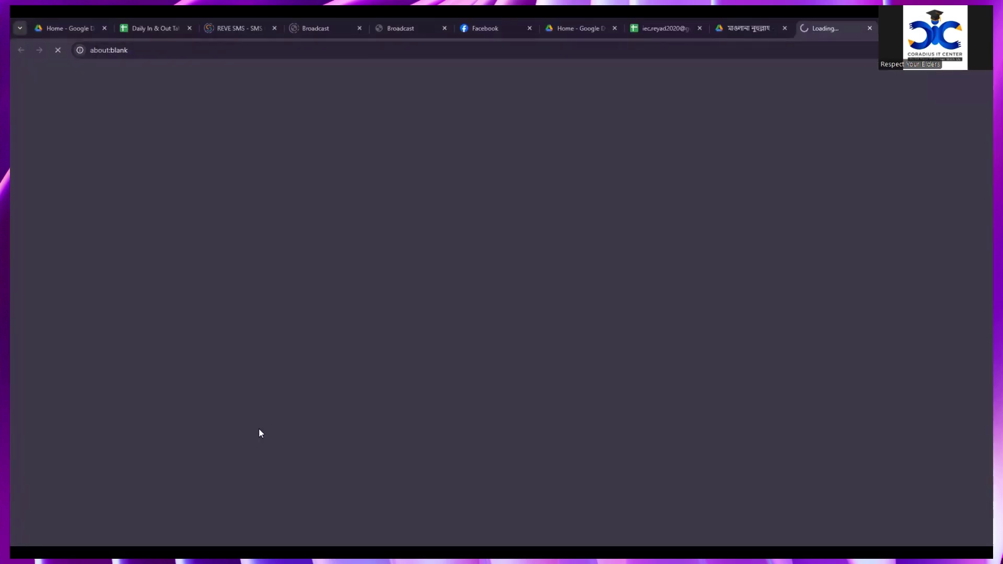
pyautogui.moveTo(741, 30)
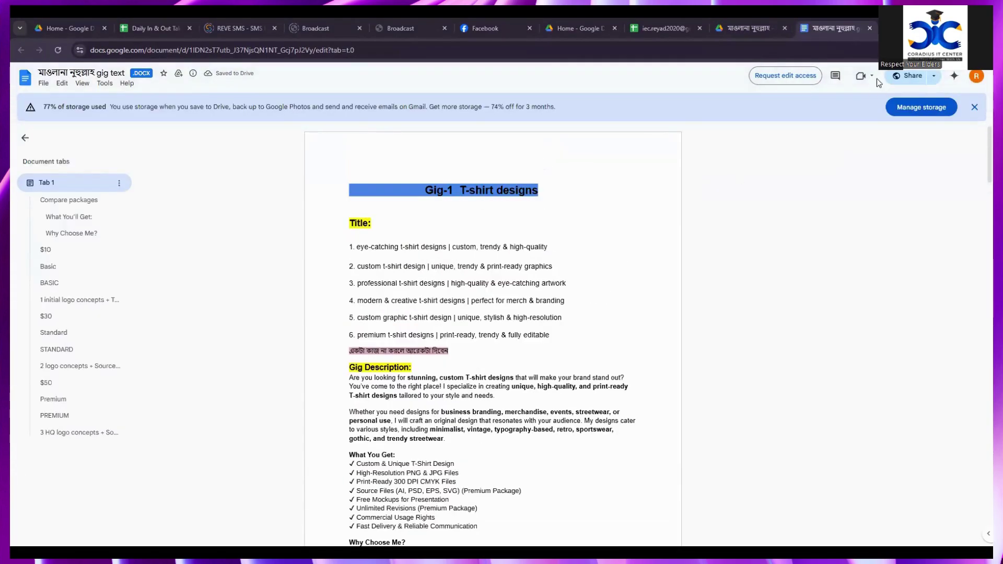
pyautogui.hotkey('ctrl', 'shift', 'Tab')
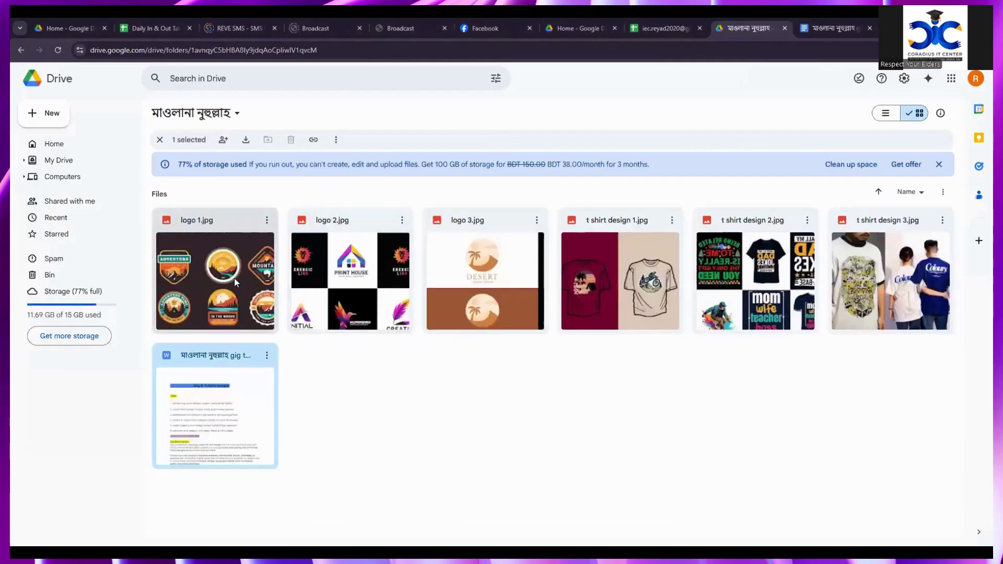
# - Download logo 1.jpg, logo 2.jpg and logo 3.jpg from the Drive folder
pyautogui.click(266, 220)
pyautogui.click(302, 263)
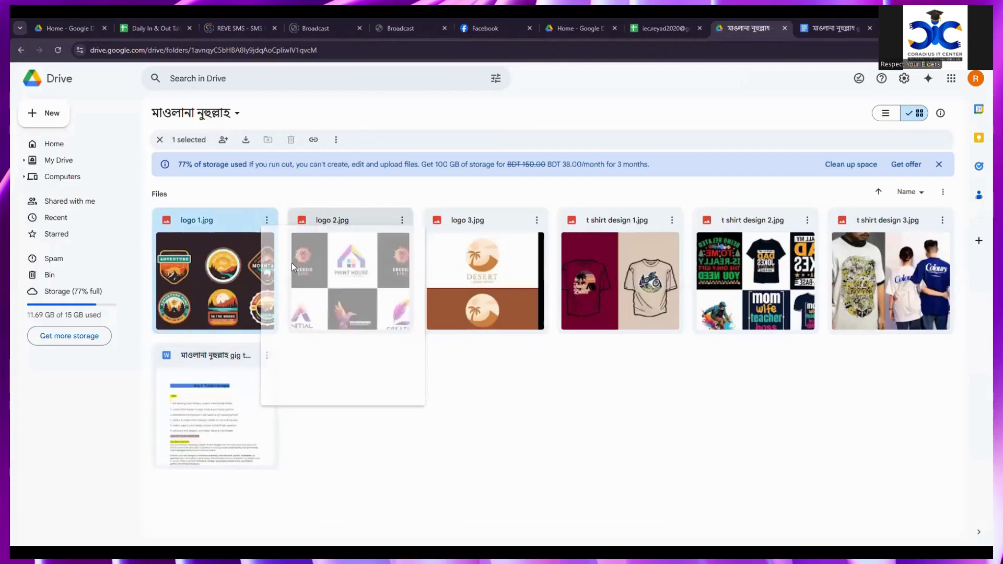
pyautogui.click(402, 220)
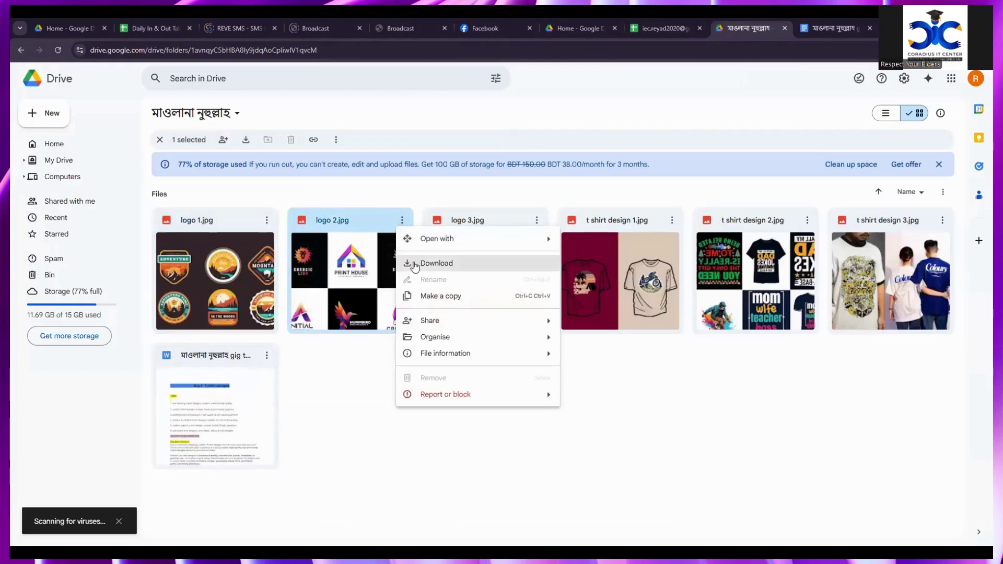
pyautogui.click(408, 264)
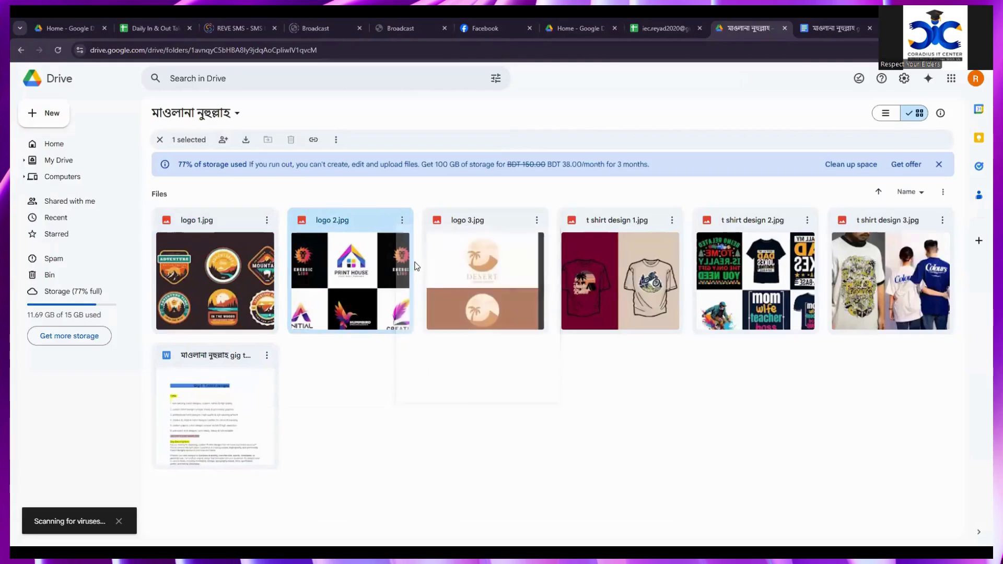
pyautogui.click(537, 220)
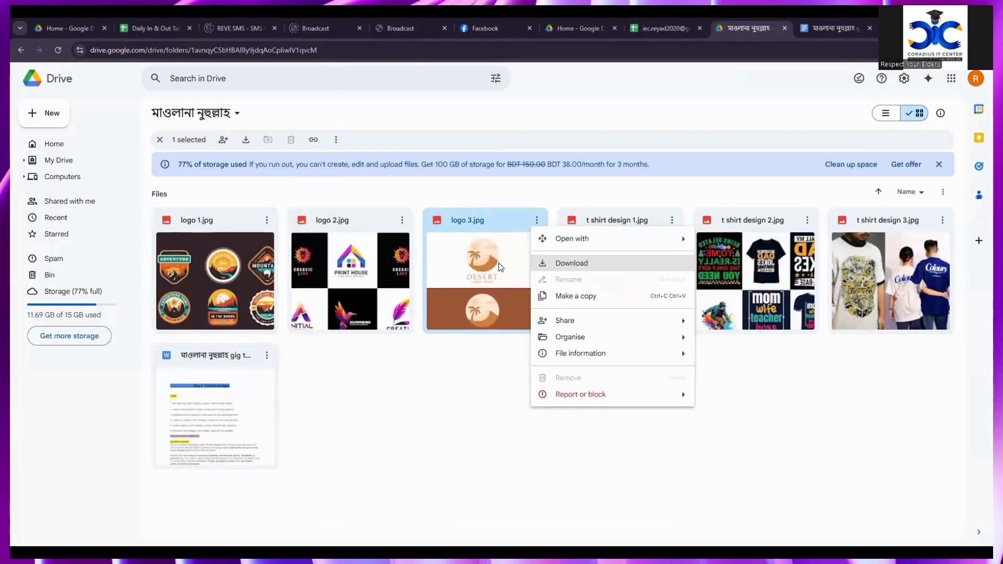
pyautogui.click(564, 264)
# - Skim the Gig-1 T-shirt designs section of the gig text document, from the title options to the package comparison
pyautogui.click(834, 29)
pyautogui.scroll(-3, 454, 275)
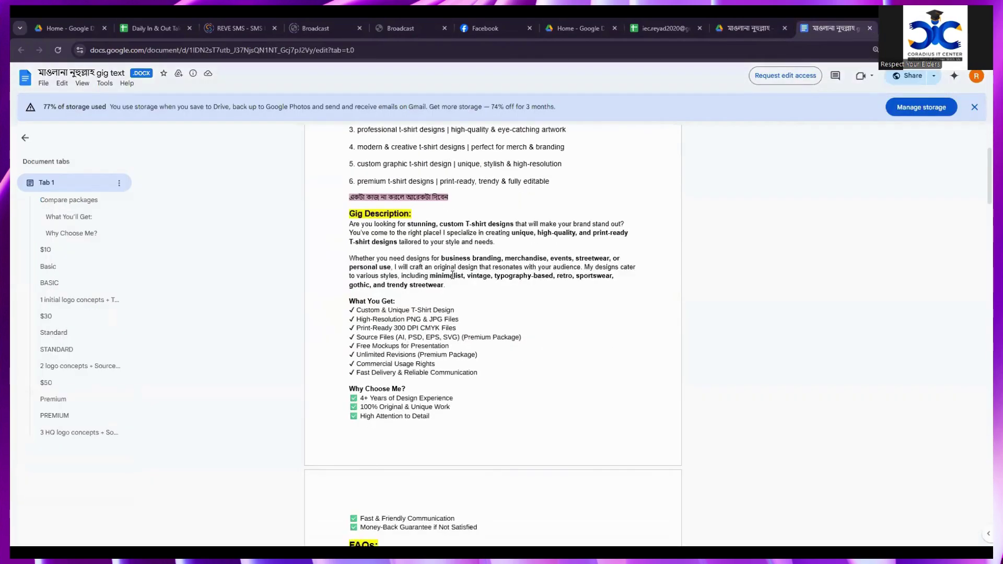
pyautogui.scroll(3, 444, 300)
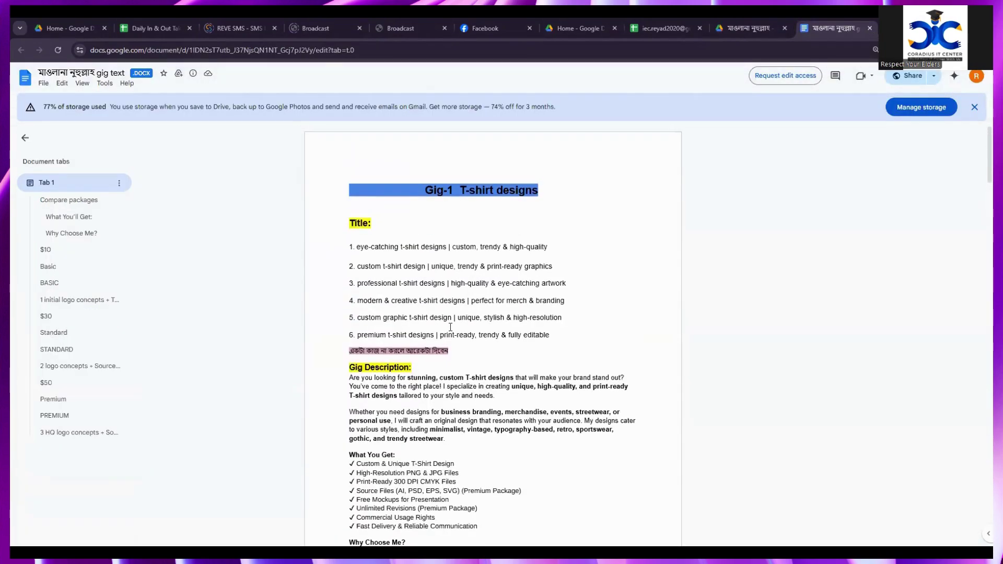
pyautogui.scroll(-15, 450, 327)
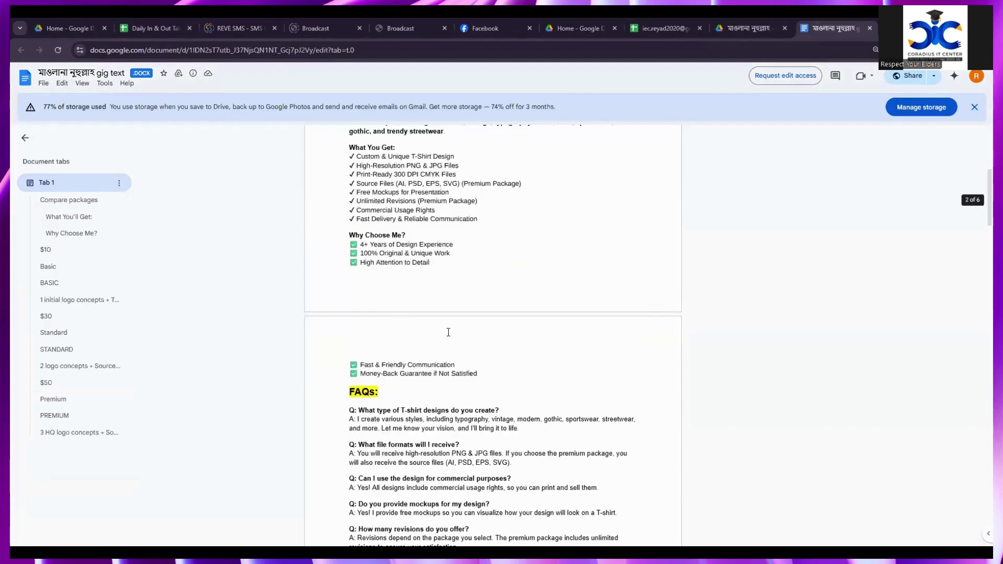
pyautogui.scroll(-2, 447, 333)
pyautogui.scroll(17, 447, 334)
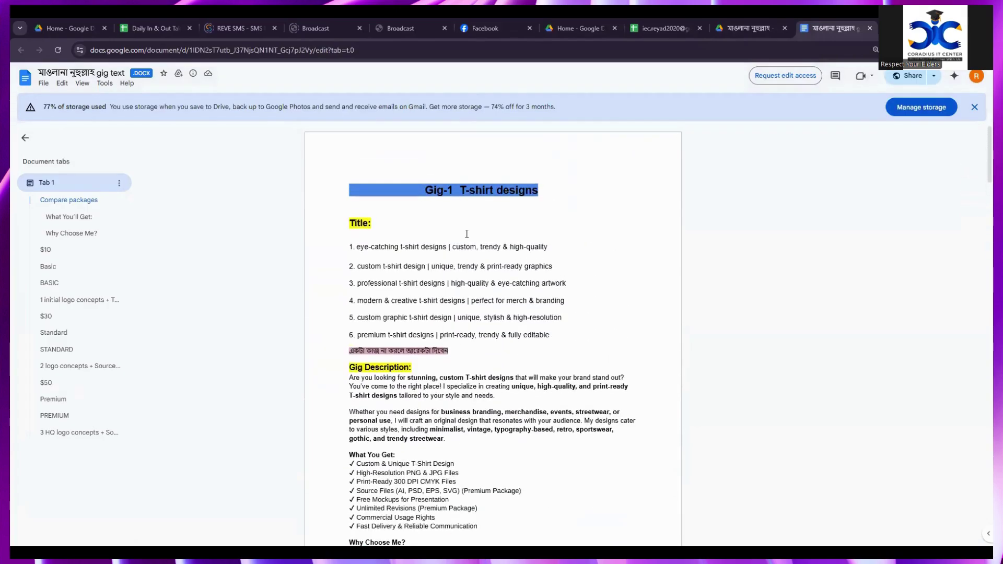
pyautogui.moveTo(466, 190); pyautogui.dragTo(500, 190)
pyautogui.scroll(-16, 497, 202)
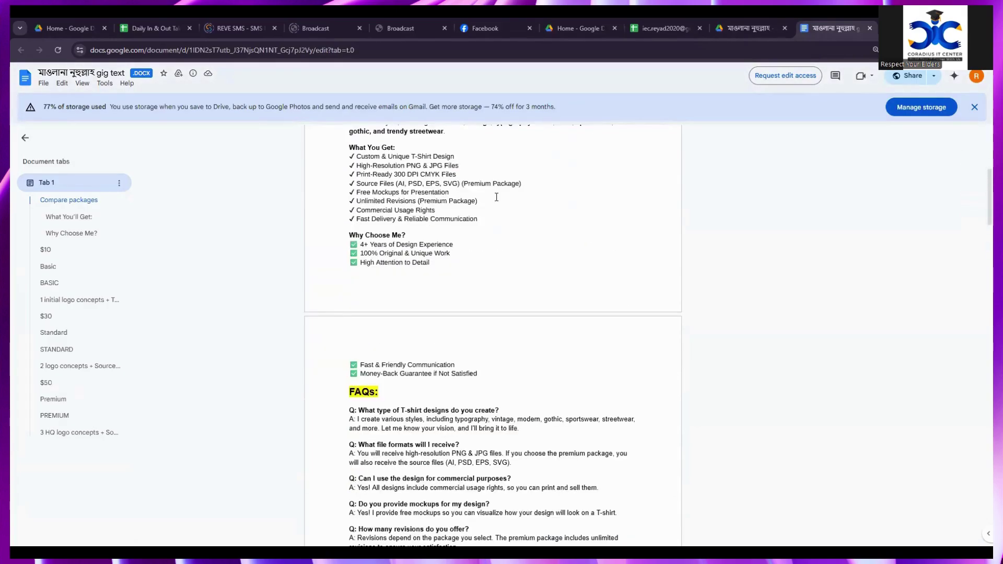
pyautogui.scroll(-2, 495, 209)
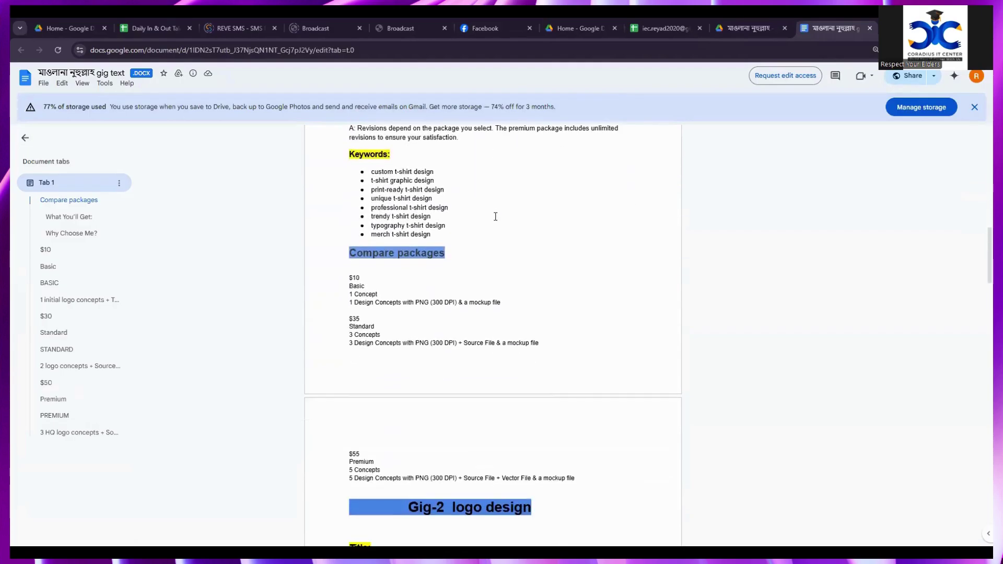
pyautogui.scroll(7, 497, 215)
pyautogui.scroll(-15, 496, 245)
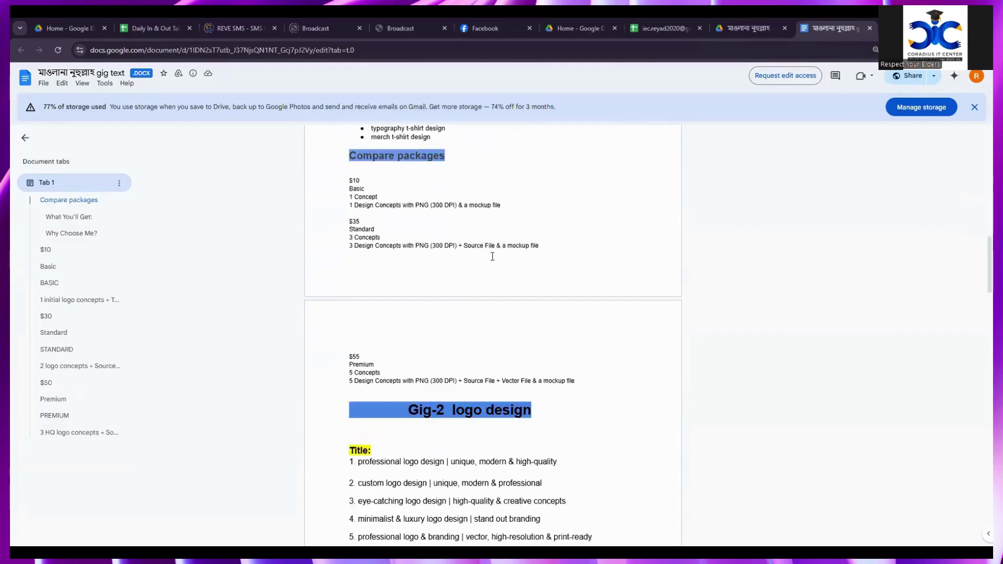
# - Look through the Gig-2 logo design section, from its FAQs to the package descriptions at the document's end
pyautogui.scroll(-6, 490, 266)
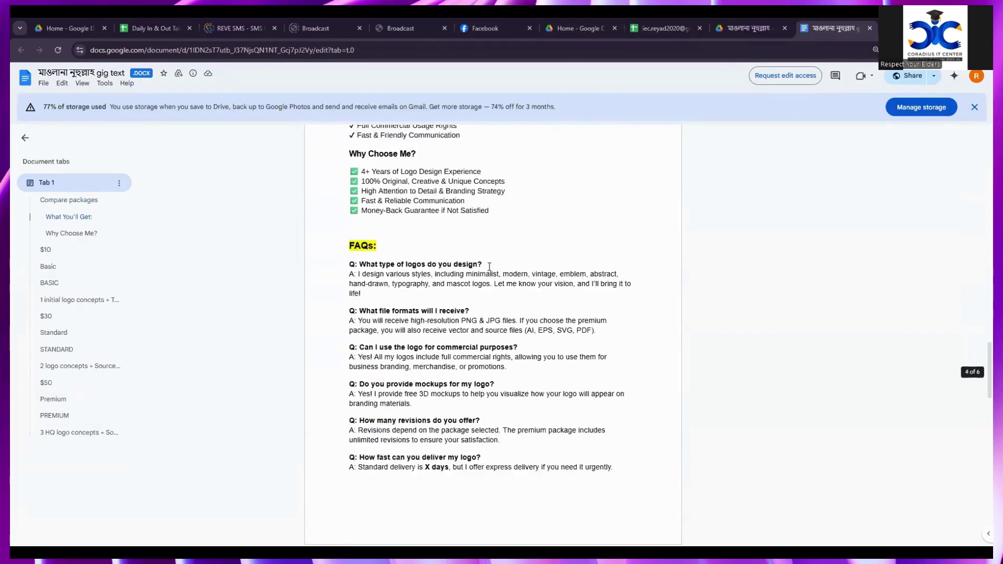
pyautogui.scroll(-8, 303, 415)
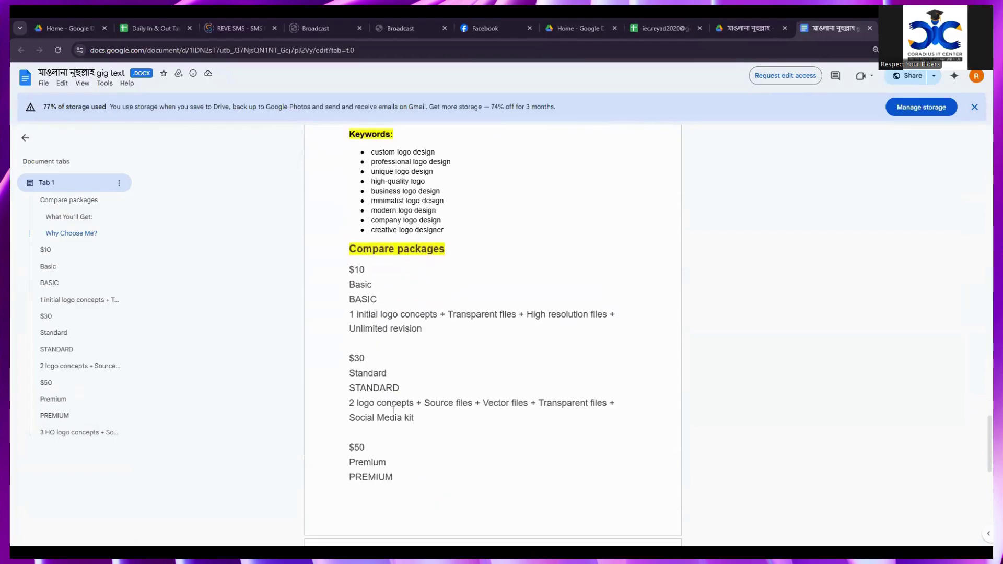
pyautogui.scroll(-8, 400, 335)
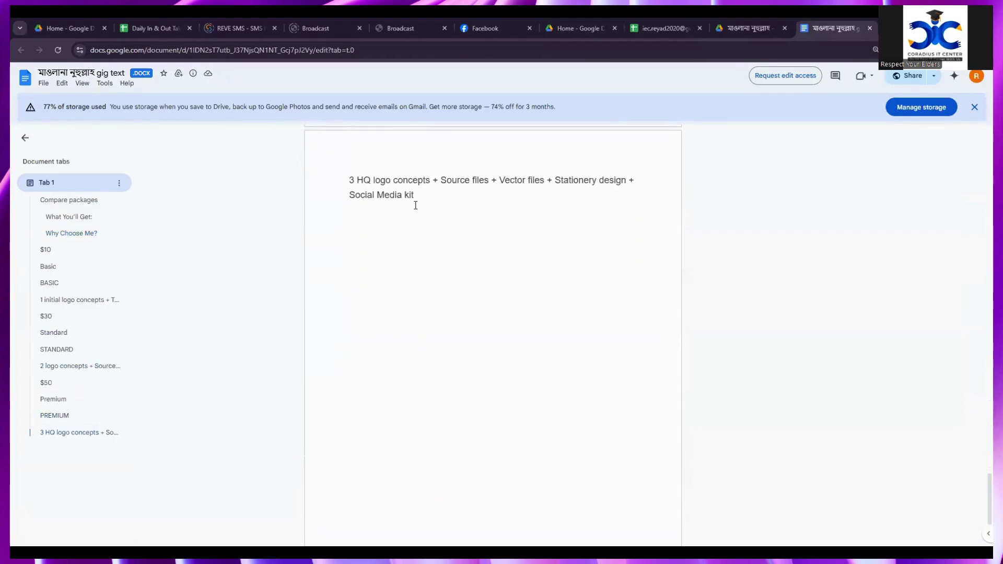
pyautogui.scroll(5, 421, 204)
pyautogui.scroll(2, 403, 284)
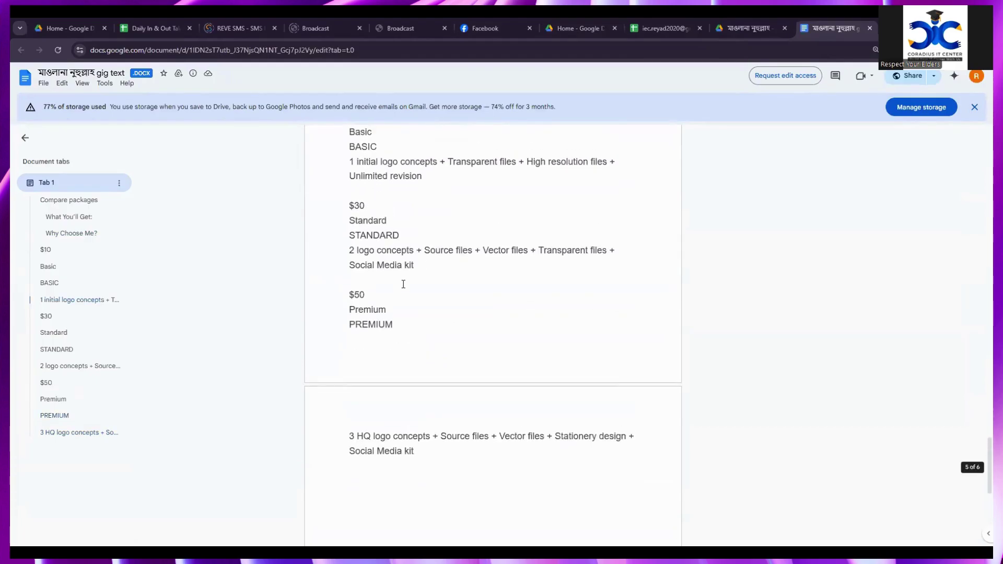
pyautogui.scroll(-4, 406, 289)
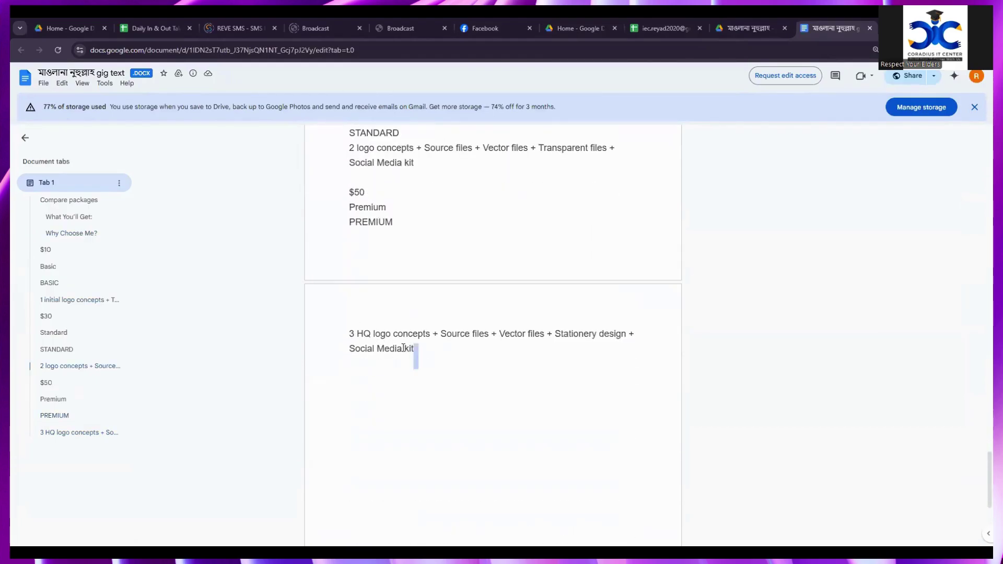
# - Copy the entire Gig-2 logo design section, from its heading to the last Premium package line
pyautogui.moveTo(415, 352); pyautogui.dragTo(343, 299)
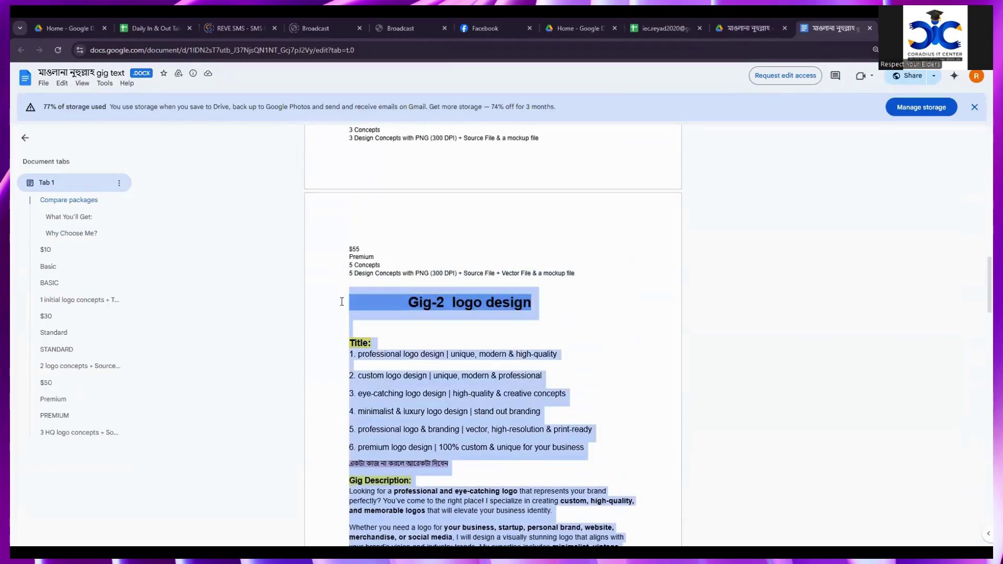
pyautogui.rightClick(362, 296)
pyautogui.click(387, 312)
# - Switch to the Fiverr gig editor, clear the text after "I will" in the gig title and ready the field for entry
pyautogui.hotkey('alt', 'Tab')
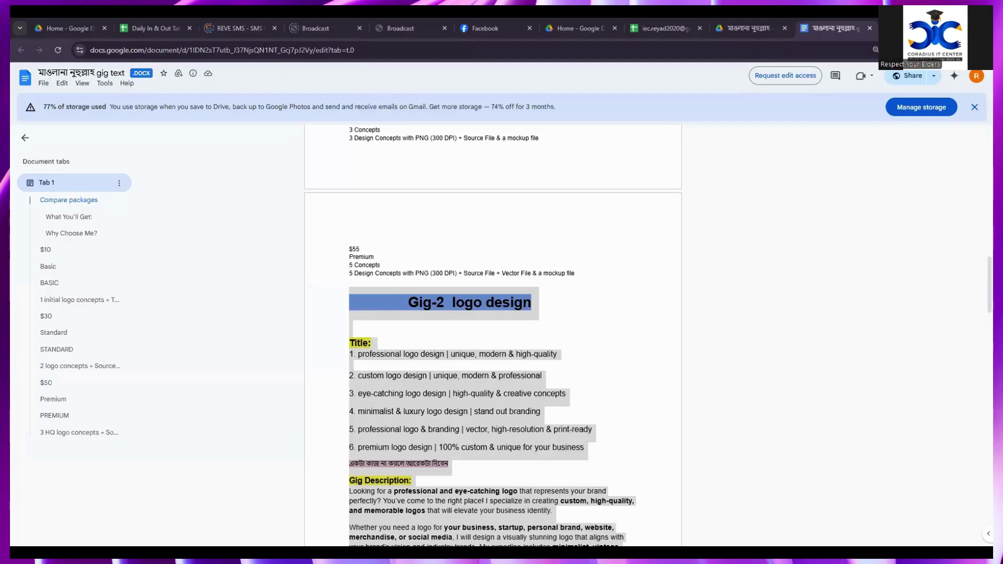
pyautogui.hotkey('alt', 'Tab')
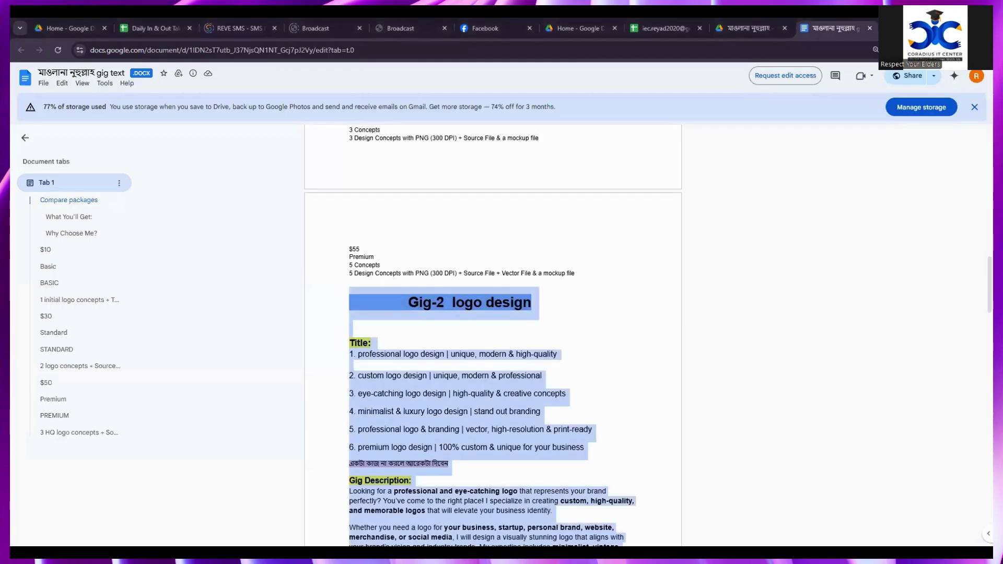
pyautogui.hotkey('alt', 'Tab')
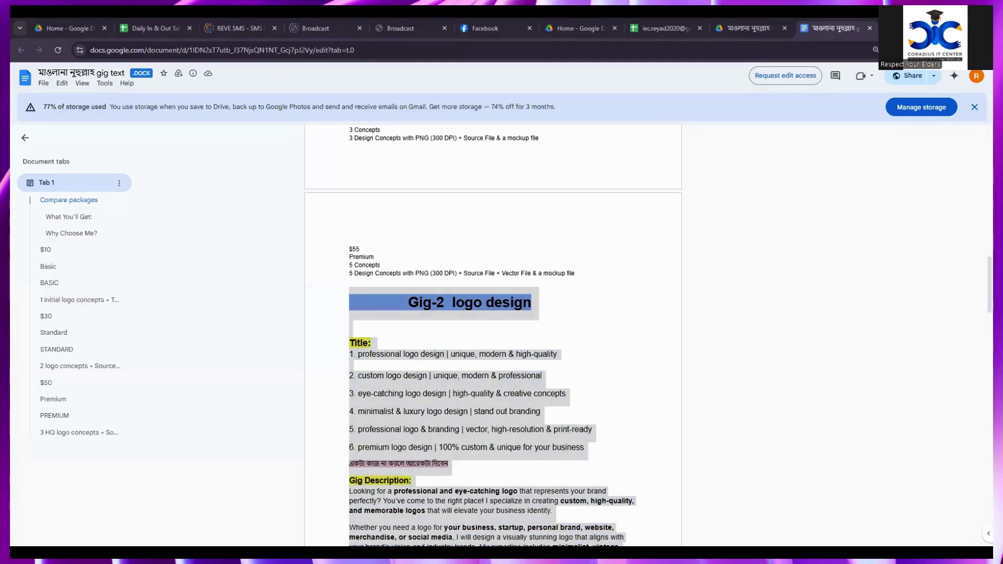
pyautogui.hotkey('alt', 'Tab')
pyautogui.hotkey('ctrl', 'a')
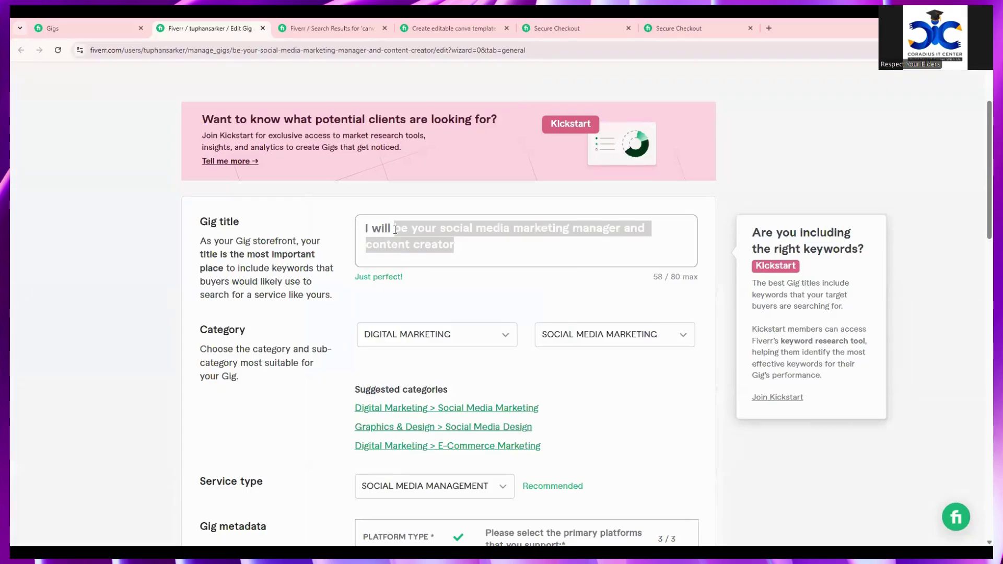
pyautogui.press('BackSpace')
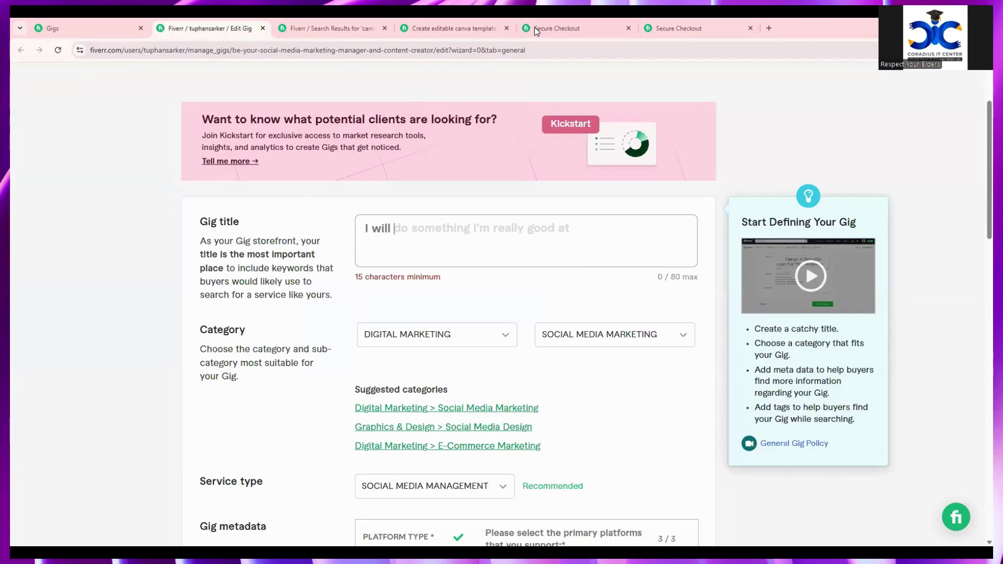
pyautogui.click(469, 121)
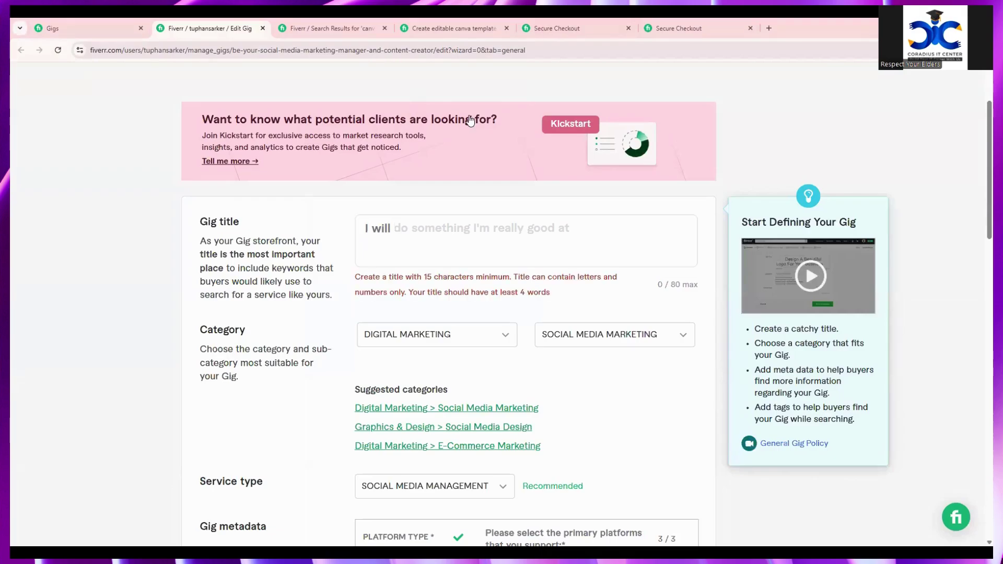
pyautogui.click(436, 231)
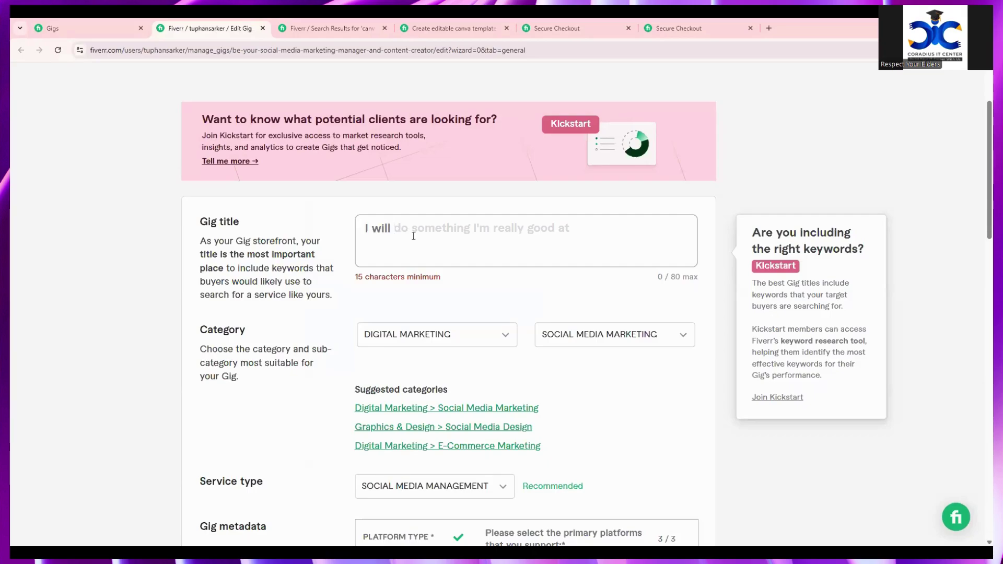
# - Switch to the gig text document and copy the third Gig-2 title, "eye-catching logo design | high-quality & creative concepts"
pyautogui.scroll(-1, 451, 232)
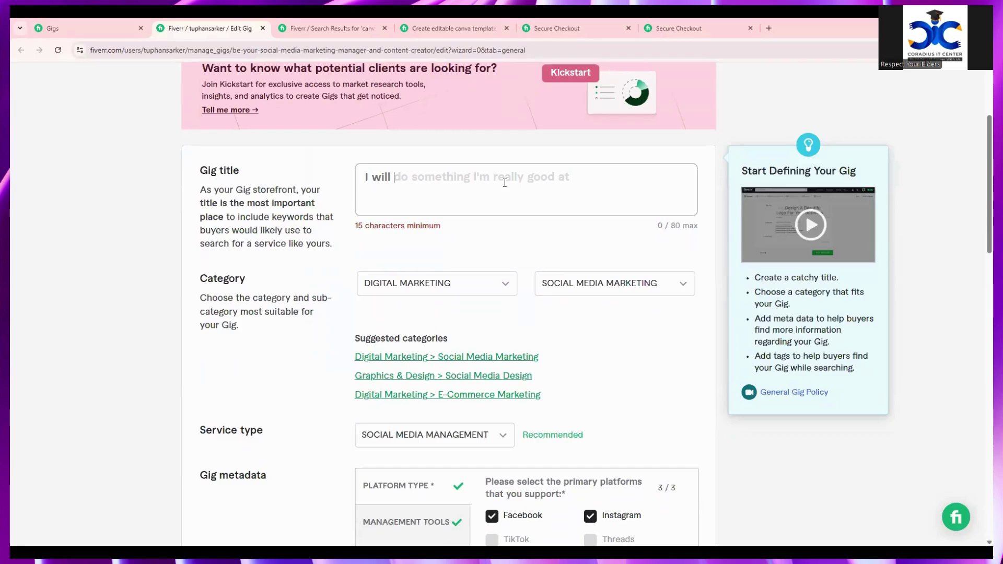
pyautogui.hotkey('alt', 'Tab')
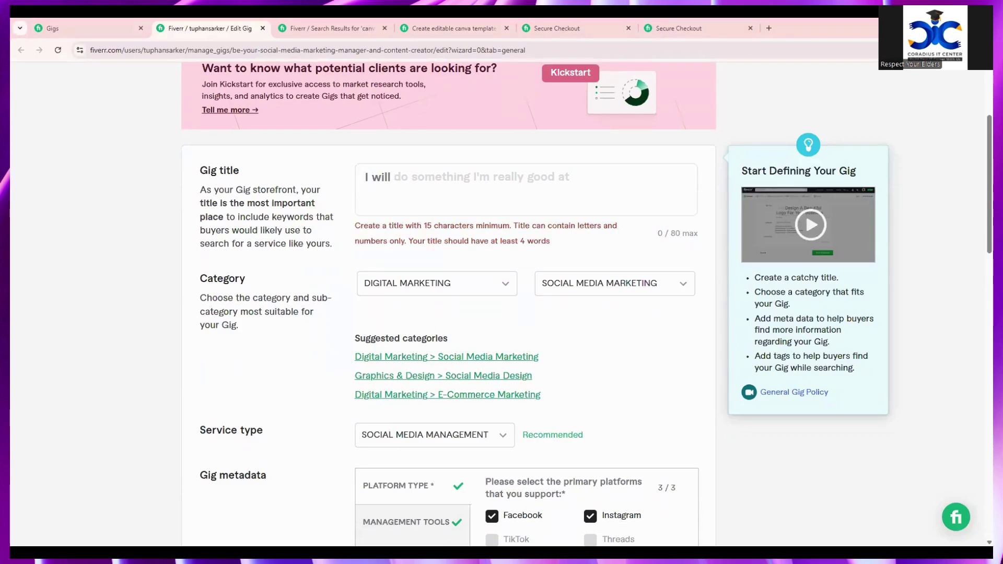
pyautogui.hotkey('alt', 'Tab')
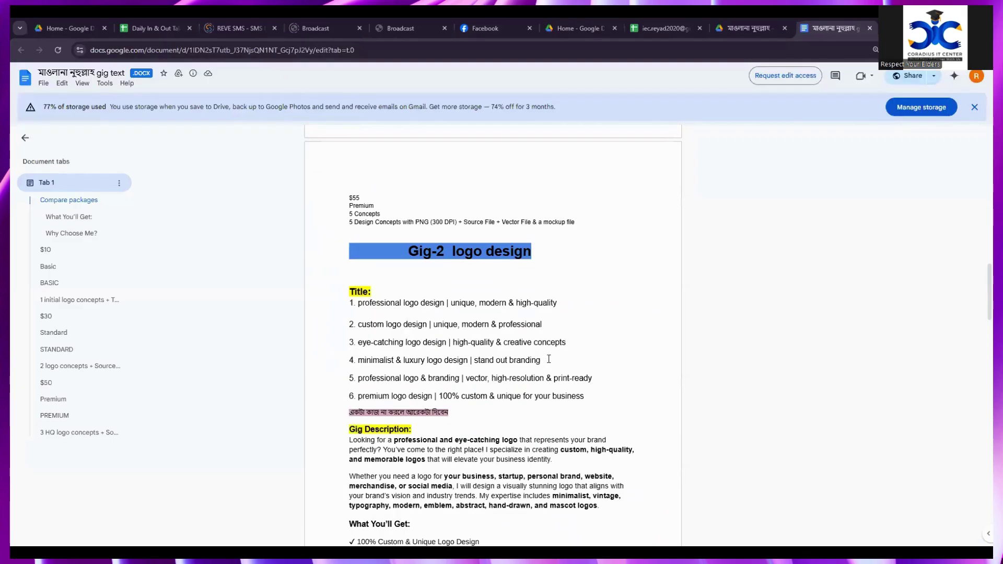
pyautogui.moveTo(569, 343); pyautogui.dragTo(359, 340)
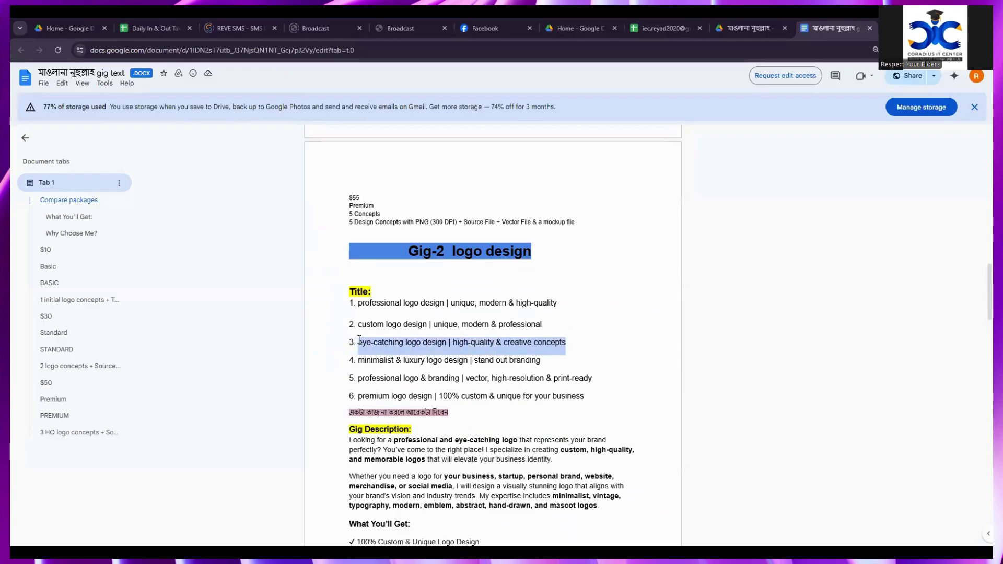
pyautogui.rightClick(390, 346)
pyautogui.click(410, 359)
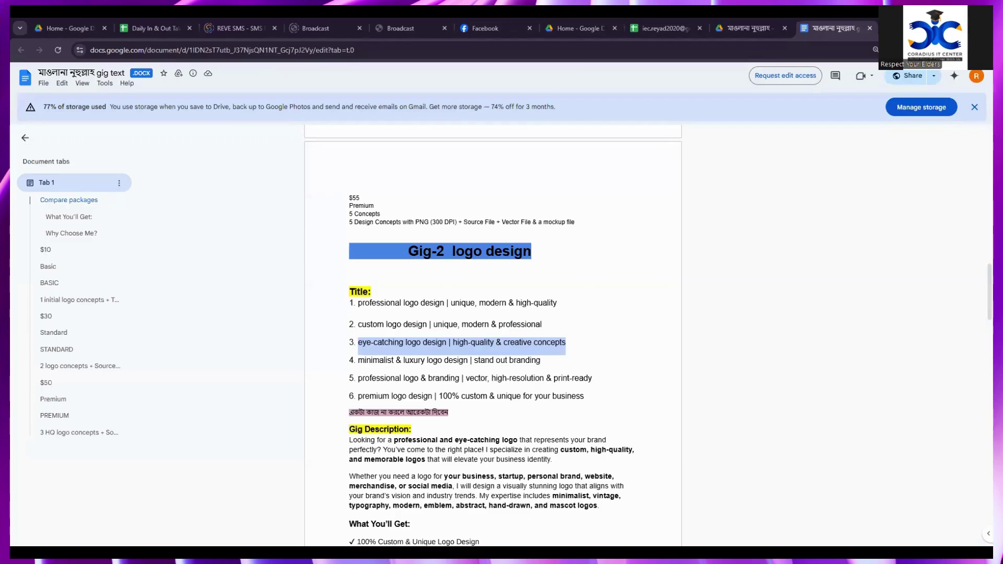
# - Paste the copied text after "I will" in the Fiverr gig title and remove the vertical bar after "logo design"
pyautogui.hotkey('alt', 'Tab')
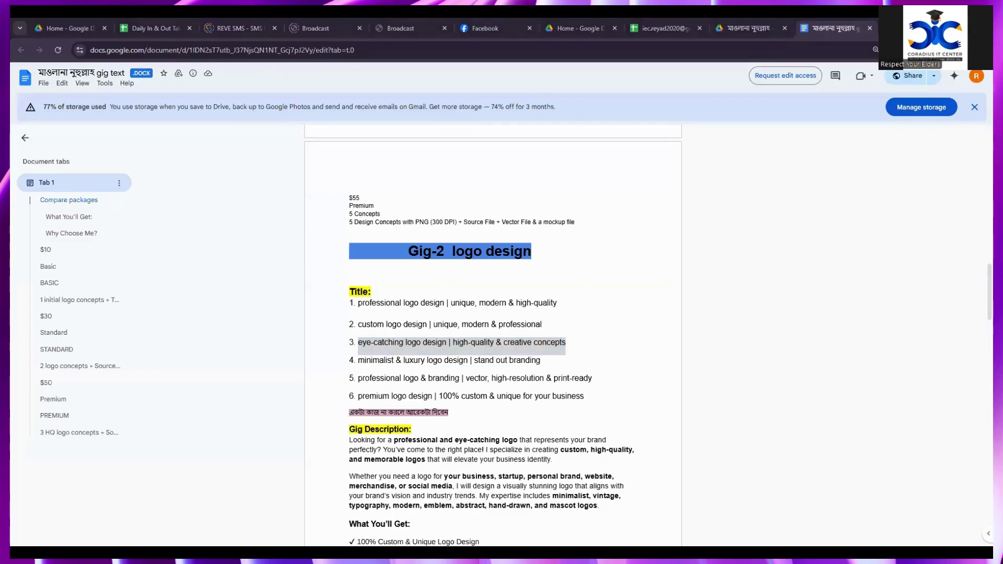
pyautogui.hotkey('alt', 'Tab')
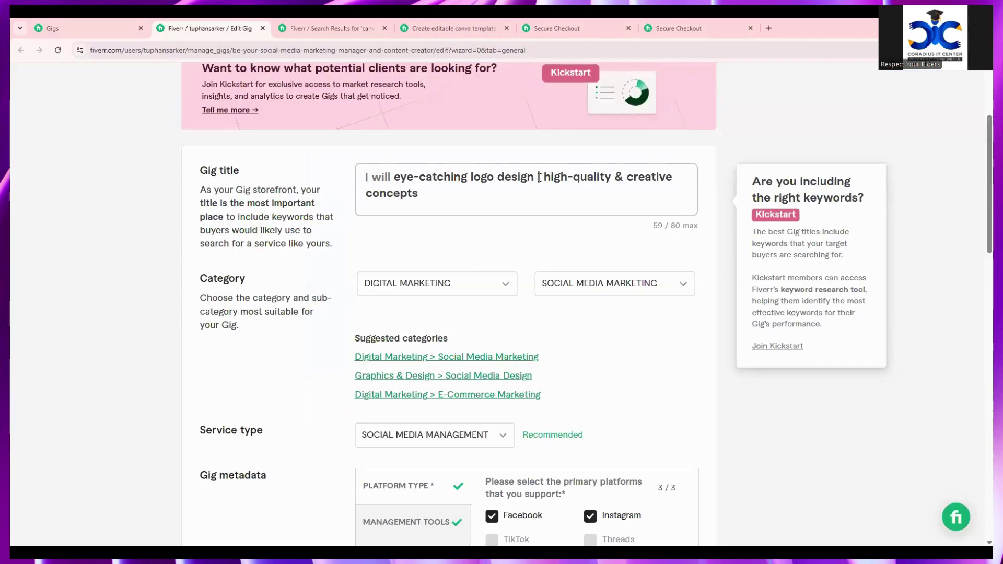
pyautogui.press('BackSpace')
pyautogui.press('BackSpace')
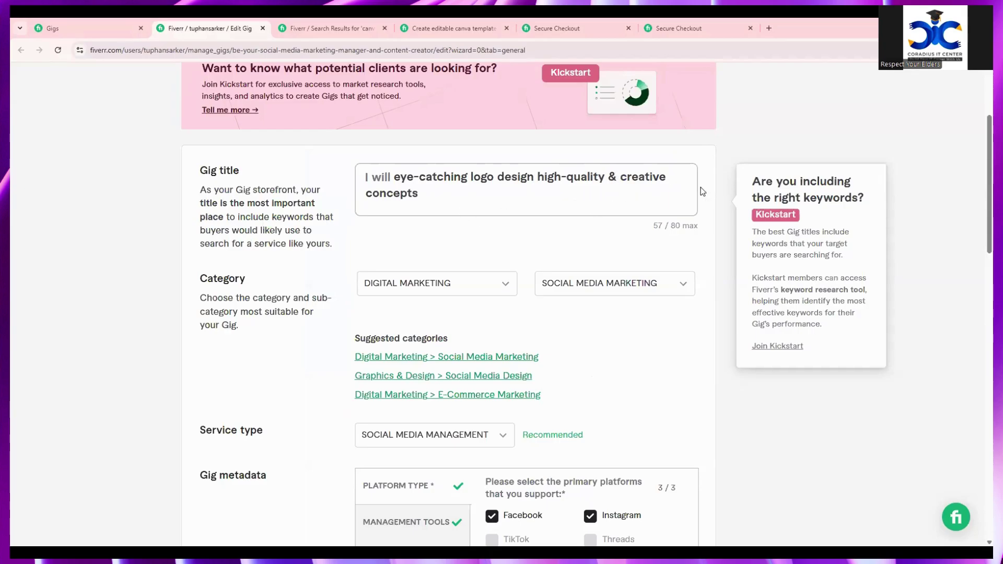
# - Replace the hyphens in "high-quality" and "eye-catching" in the gig title with spaces
pyautogui.click(566, 178)
pyautogui.hotkey('ctrl', '+')
pyautogui.moveTo(581, 246); pyautogui.dragTo(576, 247)
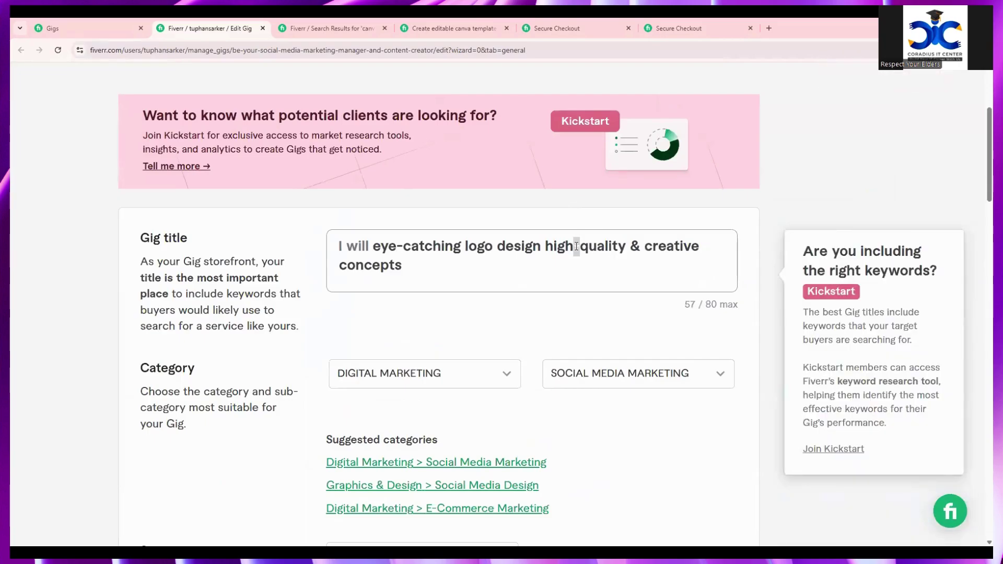
pyautogui.press('BackSpace')
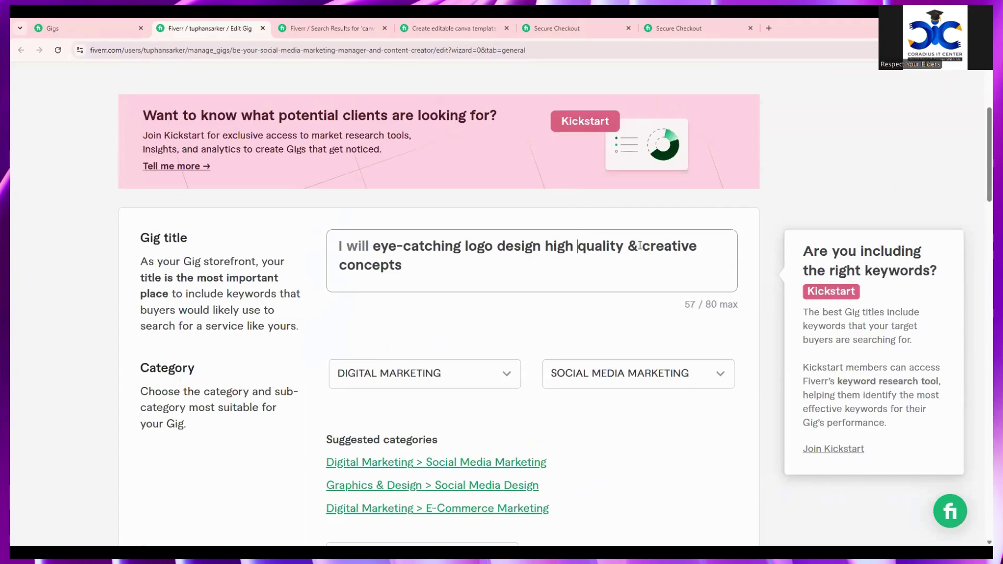
pyautogui.moveTo(403, 266); pyautogui.dragTo(366, 253)
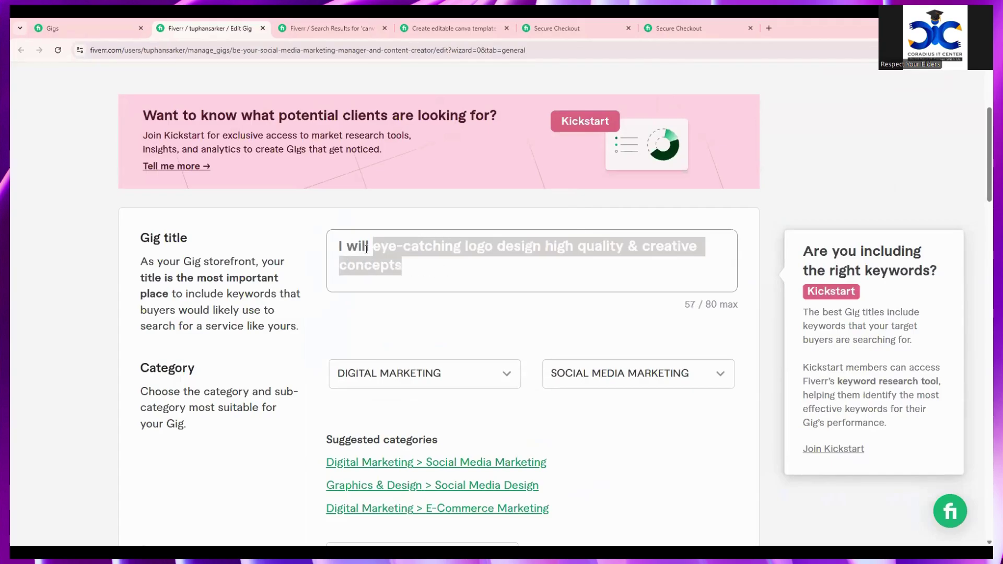
pyautogui.click(422, 243)
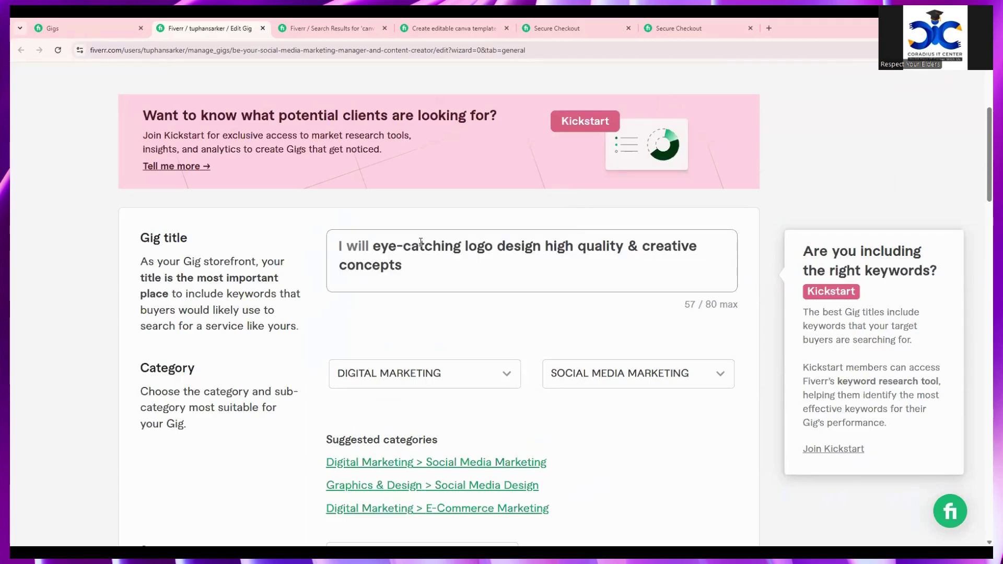
pyautogui.press('BackSpace')
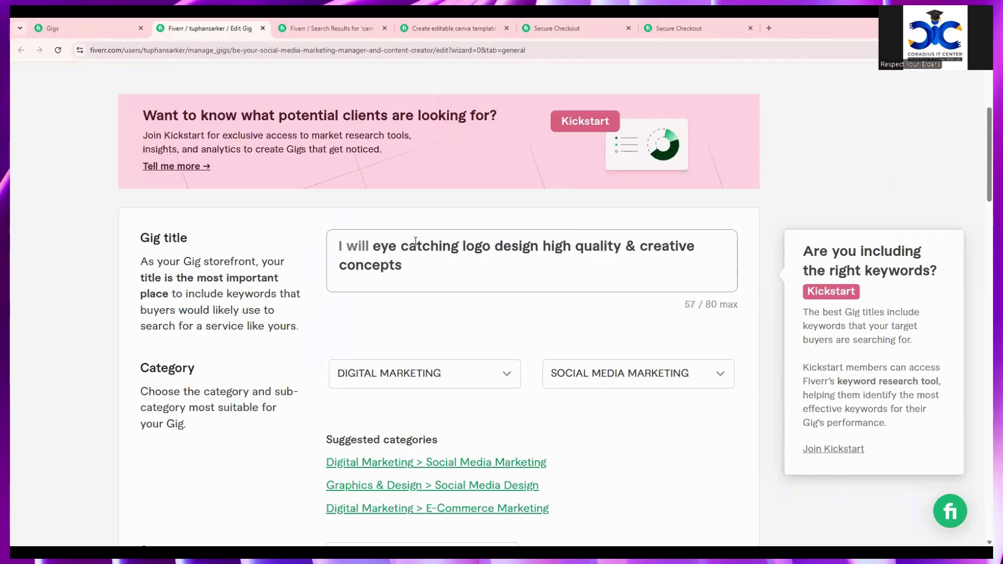
# - Insert "design" before "eye catching" in the gig title and delete the word "design" after "logo"
pyautogui.click(372, 242)
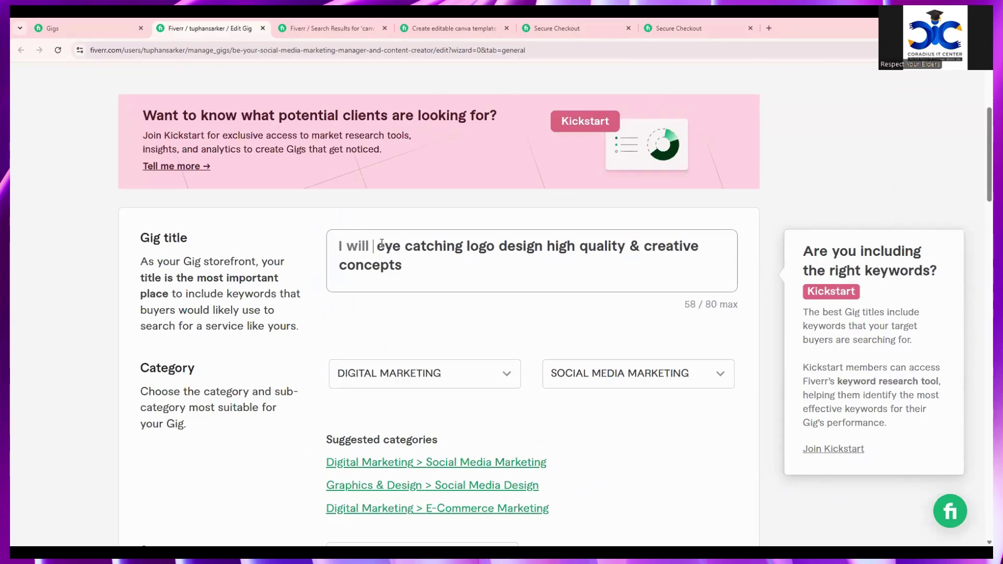
pyautogui.write('design')
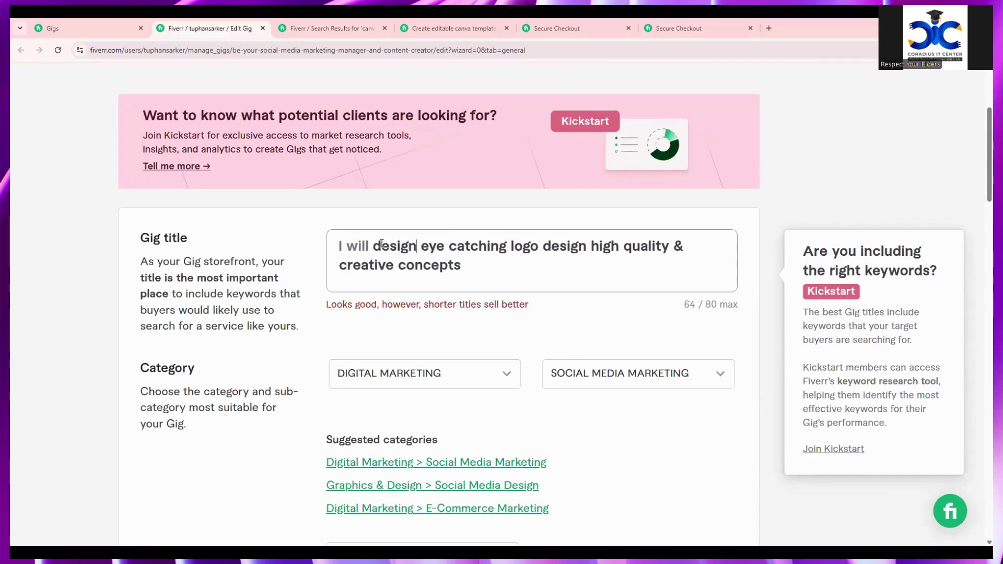
pyautogui.doubleClick(559, 250)
pyautogui.press('BackSpace')
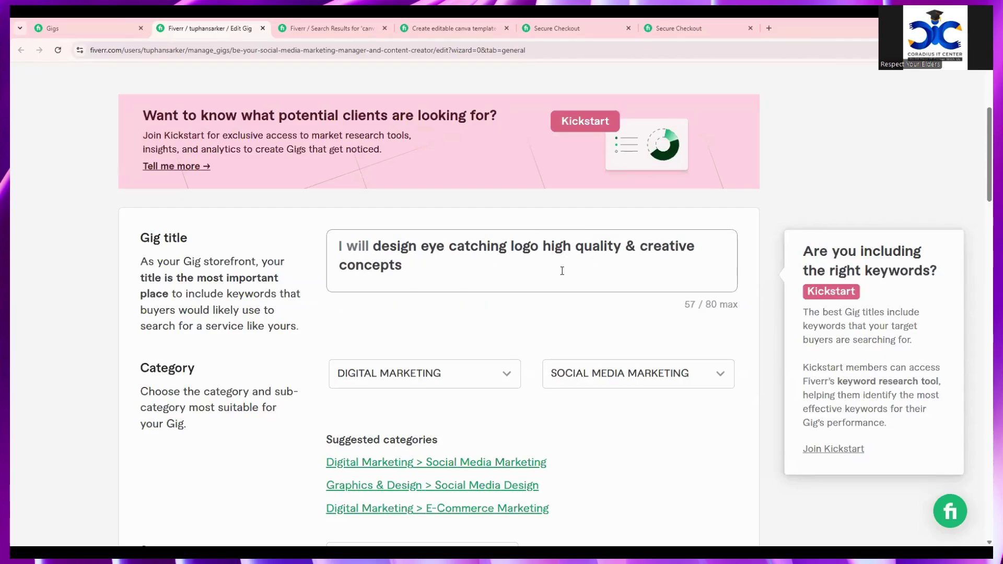
pyautogui.moveTo(654, 269); pyautogui.dragTo(353, 252)
pyautogui.click(503, 268)
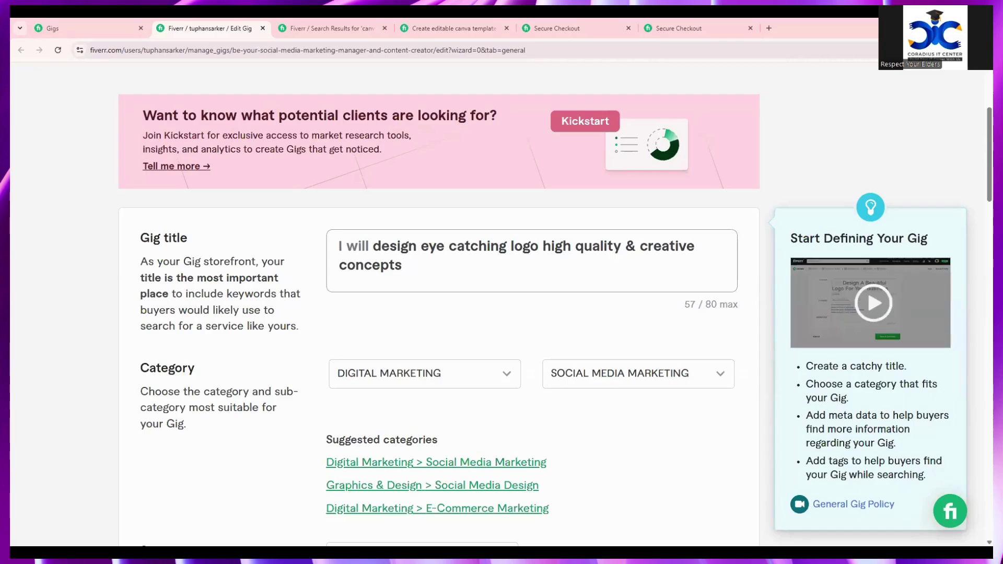
pyautogui.moveTo(410, 266); pyautogui.dragTo(359, 244)
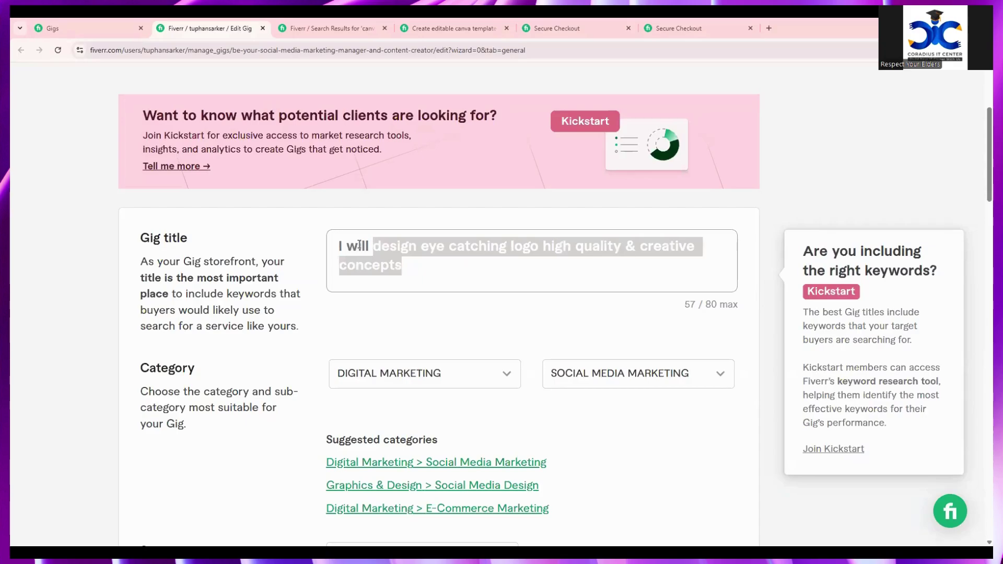
pyautogui.click(602, 274)
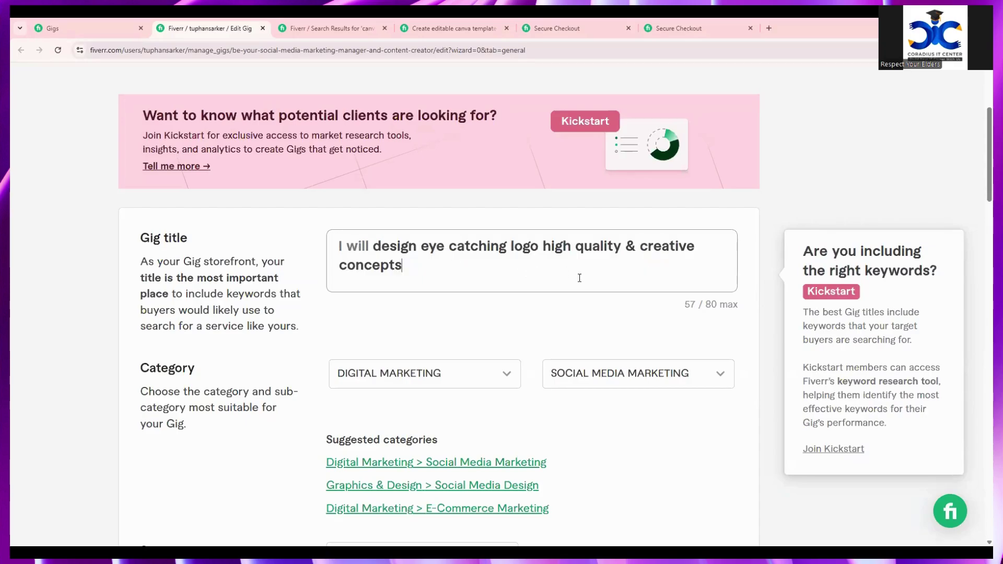
pyautogui.click(698, 247)
pyautogui.write('-')
pyautogui.press('BackSpace')
pyautogui.press('BackSpace')
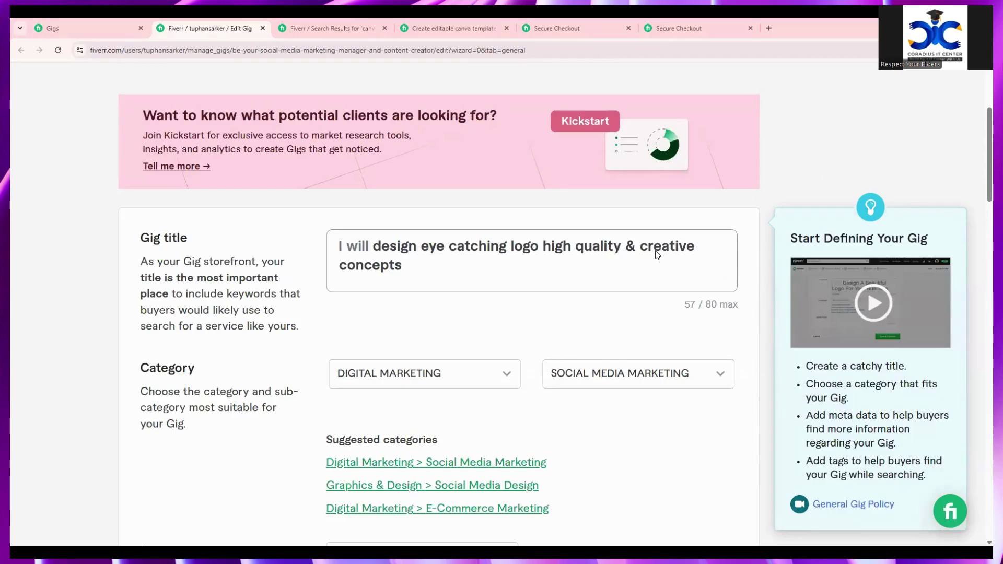
# - Switch to the gig text document and look through the Gig-2 FAQs, keywords and package comparison, returning to the title options
pyautogui.hotkey('alt', 'Tab')
pyautogui.scroll(-5, 520, 324)
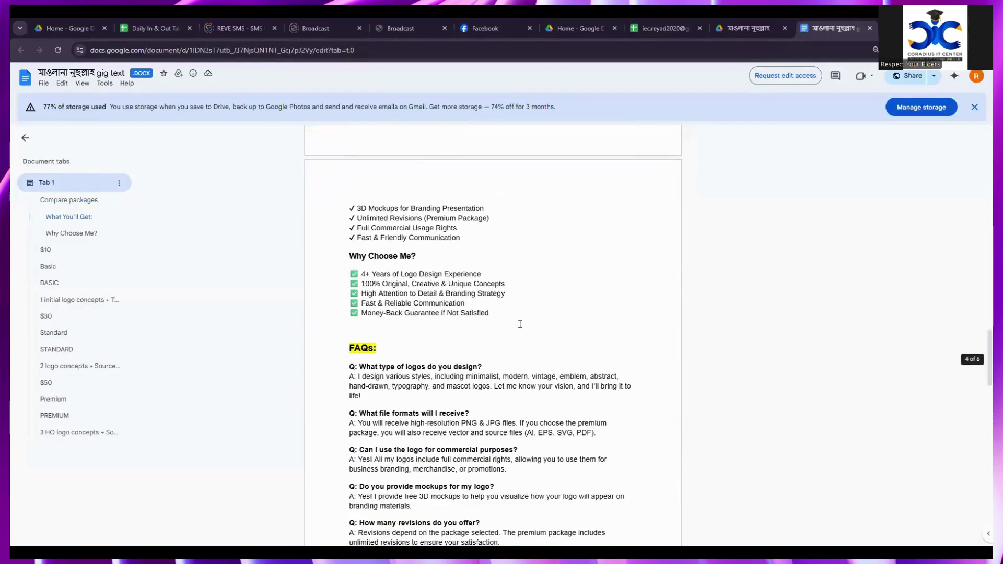
pyautogui.scroll(-3, 520, 324)
pyautogui.scroll(3, 514, 326)
pyautogui.scroll(-8, 509, 332)
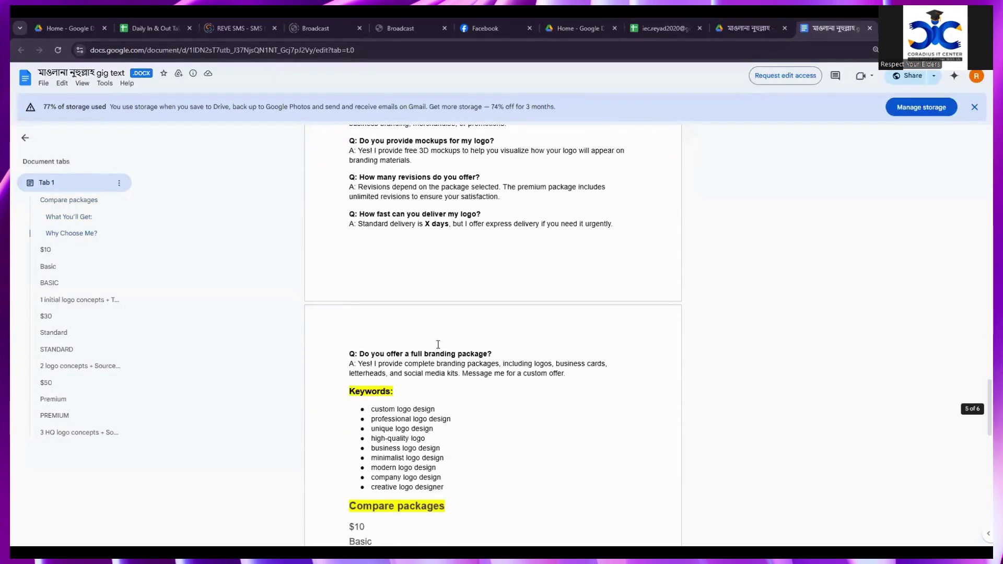
pyautogui.scroll(-6, 438, 345)
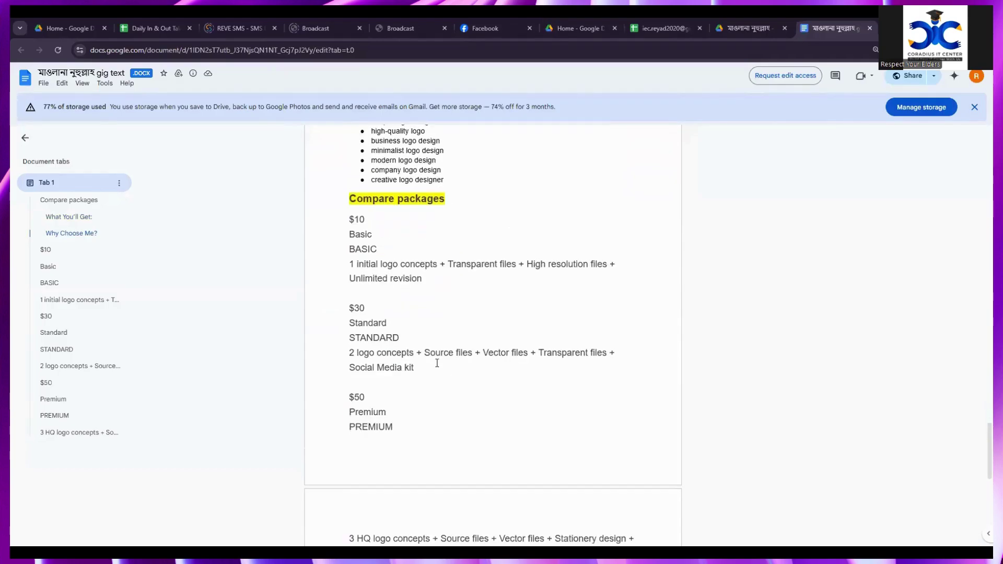
pyautogui.moveTo(407, 428); pyautogui.dragTo(351, 345)
pyautogui.scroll(5, 374, 325)
pyautogui.scroll(10, 374, 321)
pyautogui.scroll(5, 366, 313)
pyautogui.scroll(3, 360, 324)
pyautogui.click(423, 367)
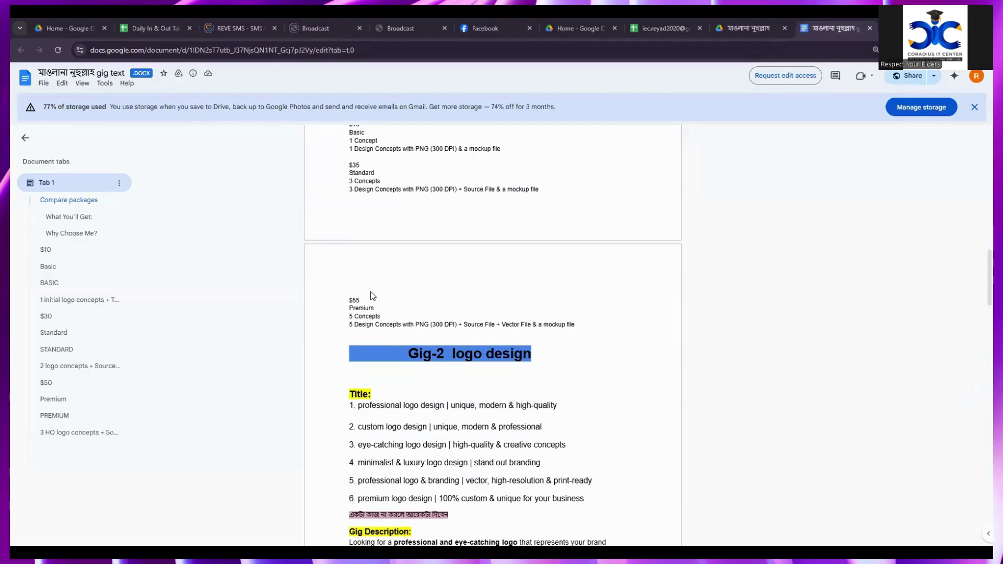
# - Switch to the Fiverr gig editor and set the category to Graphics & Design with the subcategory Logo Design
pyautogui.hotkey('alt', 'Tab')
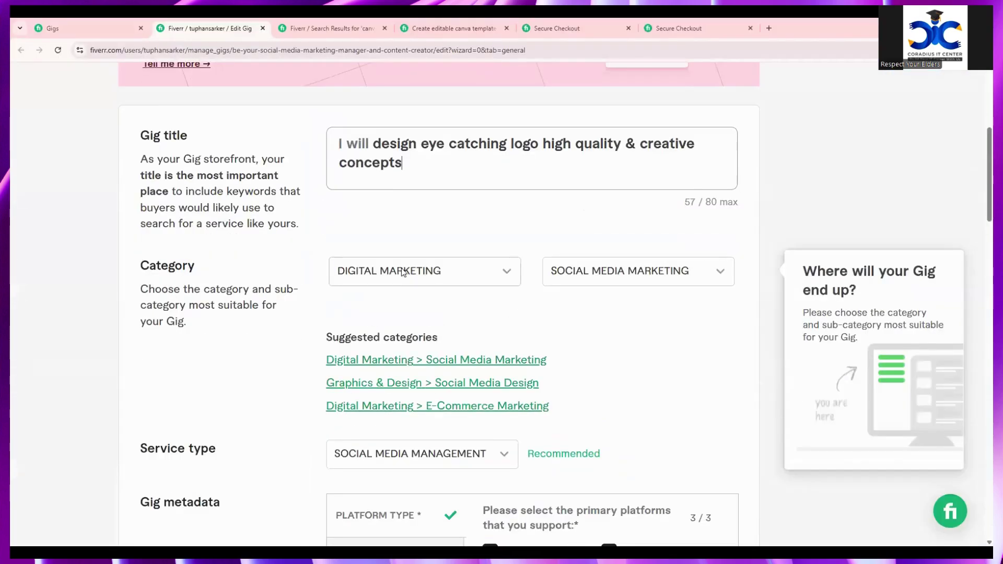
pyautogui.click(457, 275)
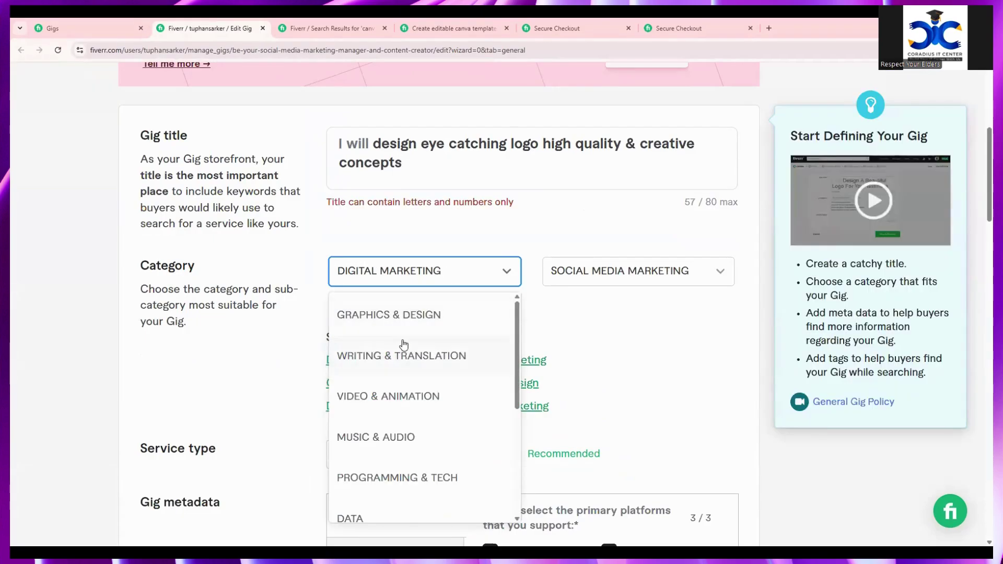
pyautogui.click(393, 320)
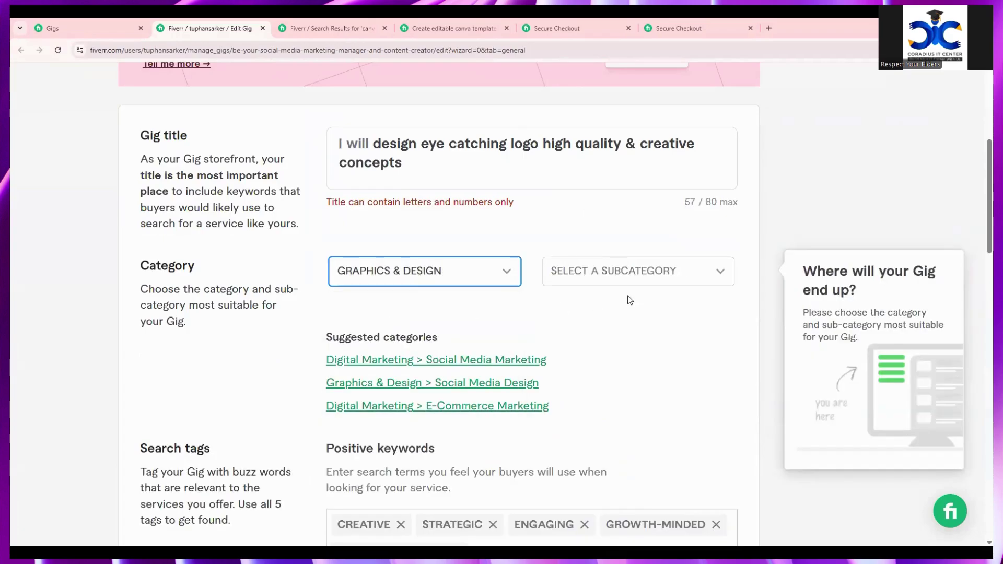
pyautogui.click(625, 279)
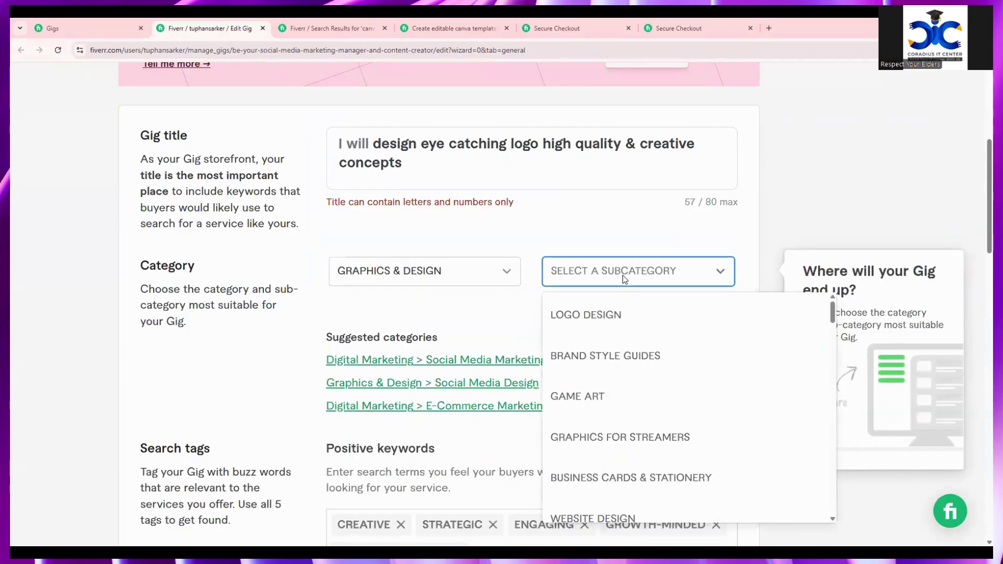
pyautogui.click(592, 316)
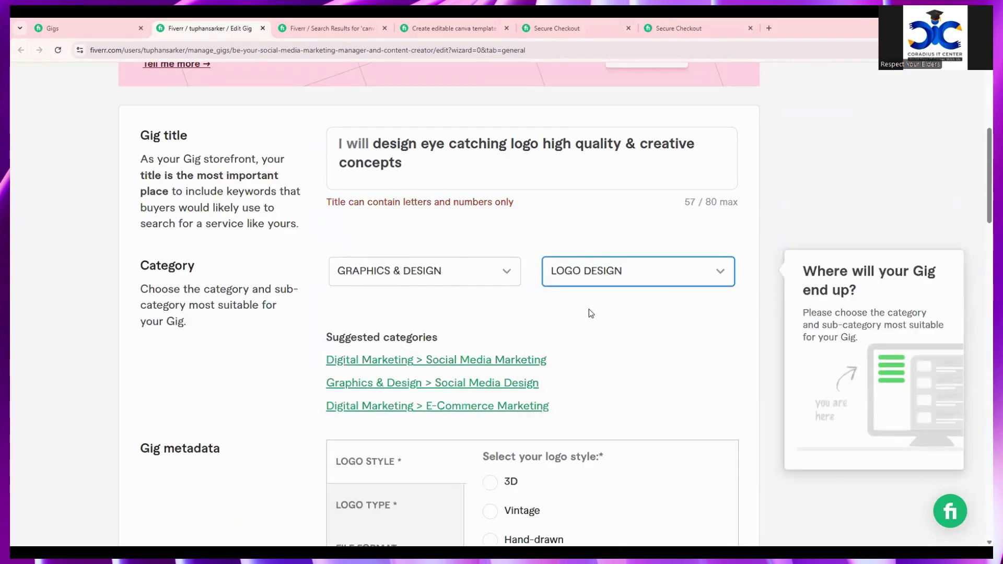
# - Change the gig category to Digital Marketing with Social Media Marketing, and return it to Graphics & Design with Logo Design
pyautogui.click(431, 271)
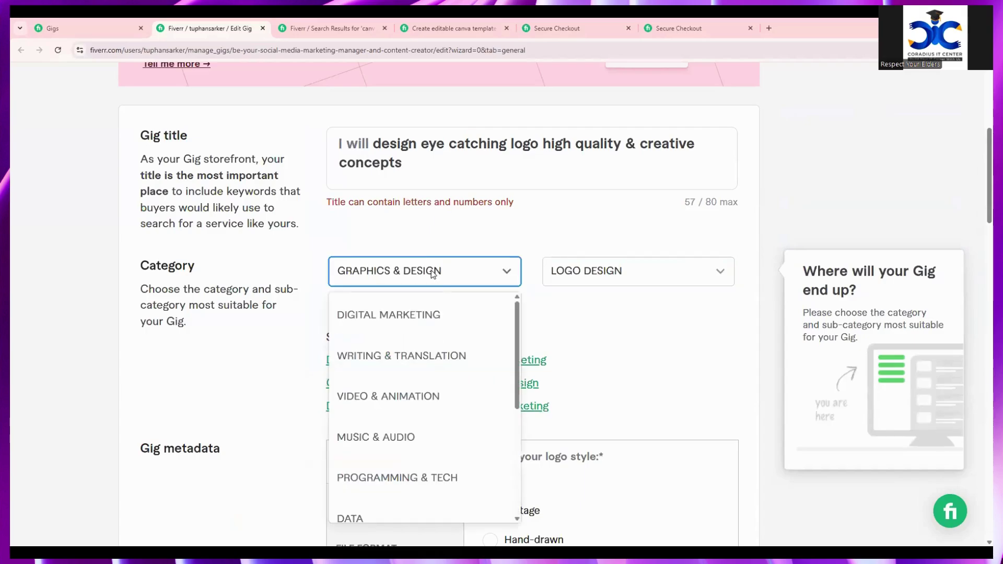
pyautogui.click(389, 316)
pyautogui.click(567, 274)
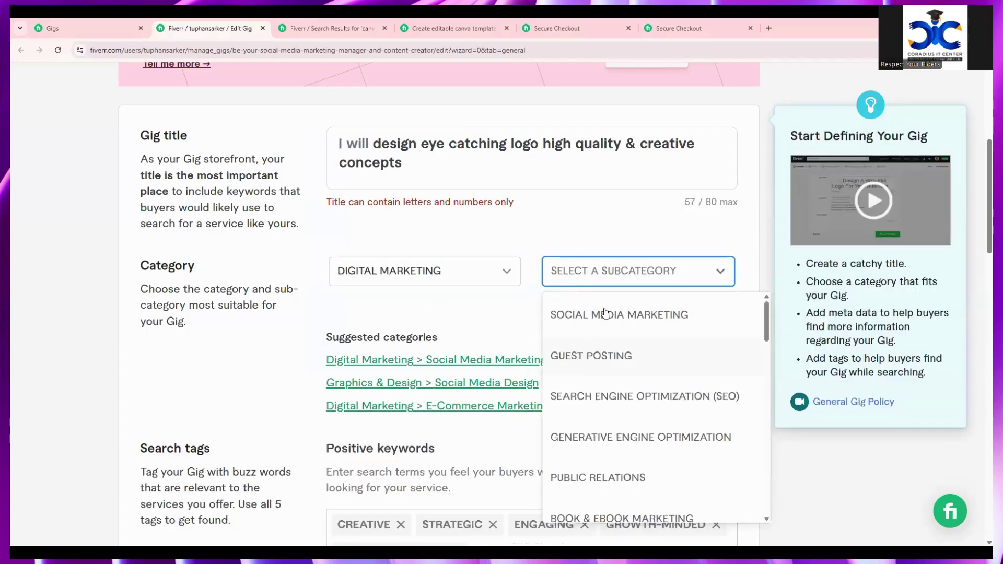
pyautogui.click(588, 316)
pyautogui.click(430, 277)
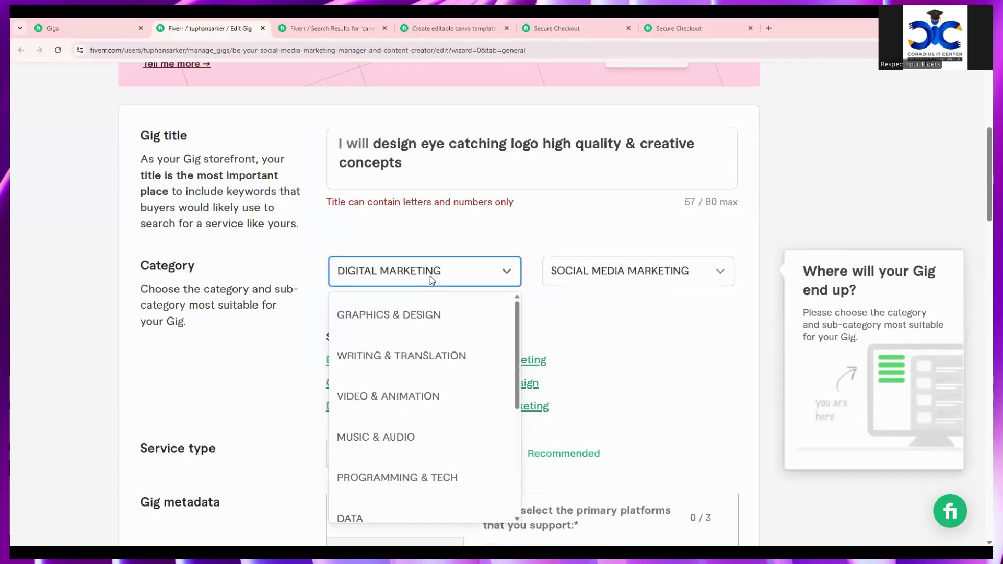
pyautogui.click(418, 316)
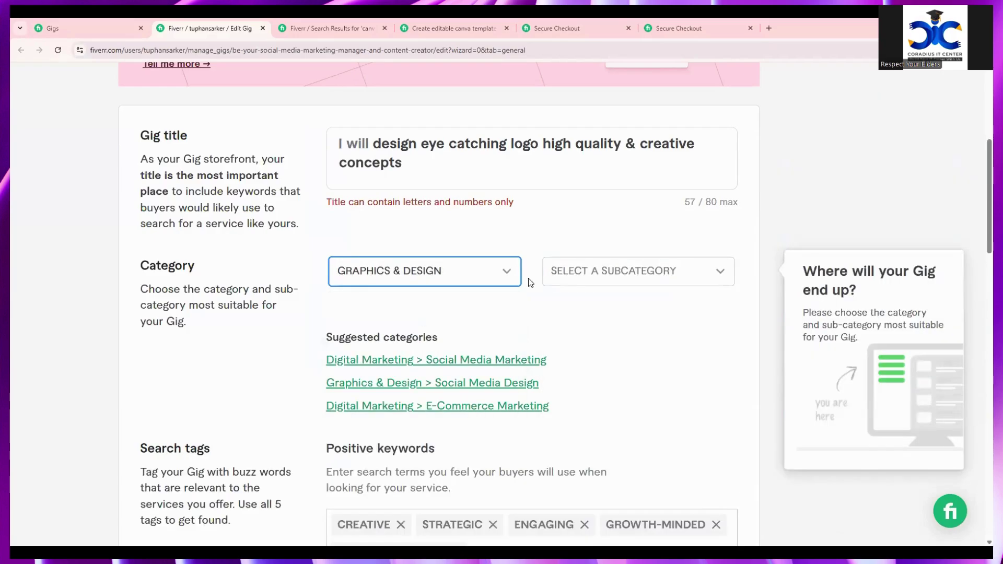
pyautogui.click(630, 270)
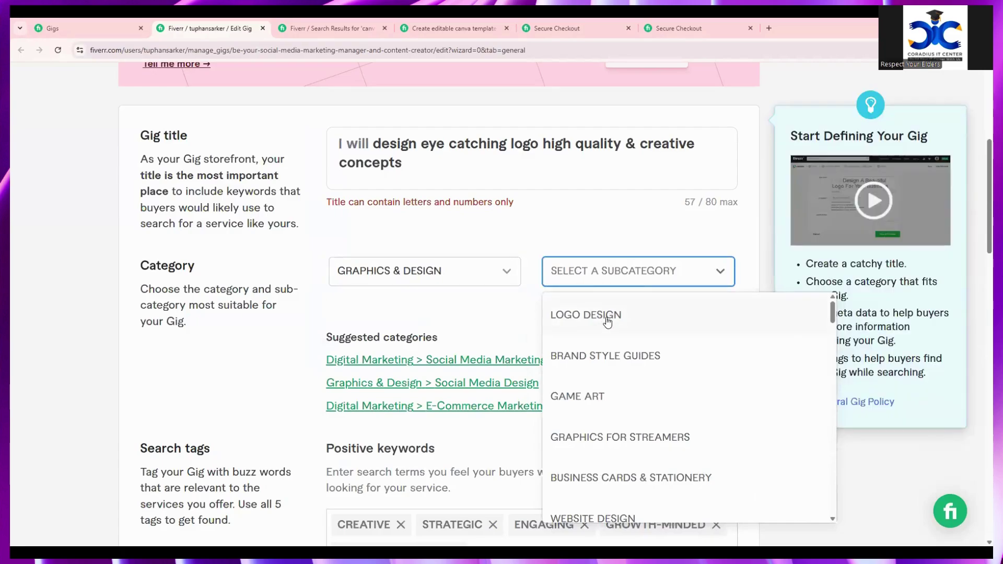
pyautogui.click(607, 316)
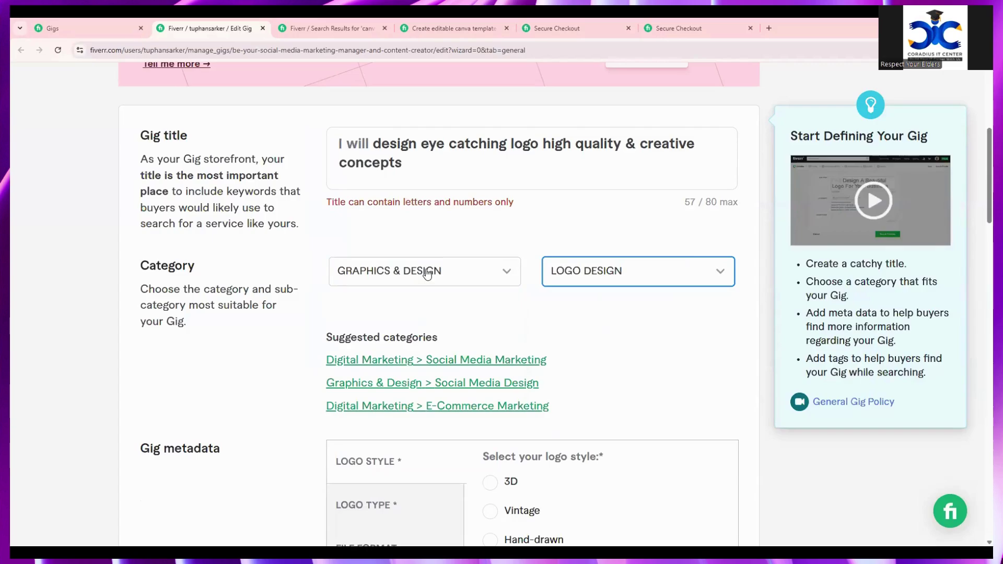
# - Try the 3D, Vintage, Hand-drawn and Cartoon logo styles in the gig metadata, and settle on Minimalist
pyautogui.click(155, 273)
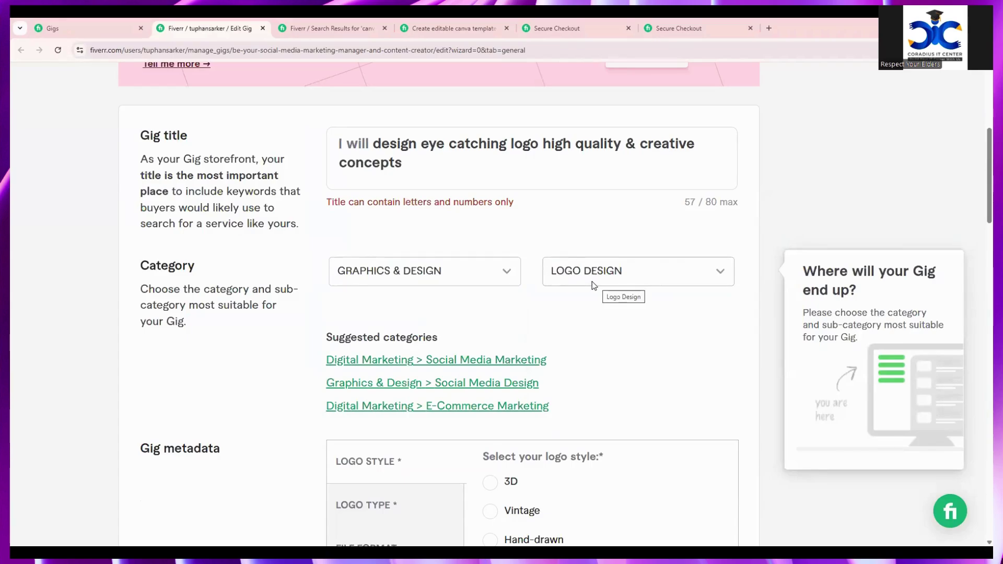
pyautogui.scroll(-1, 594, 286)
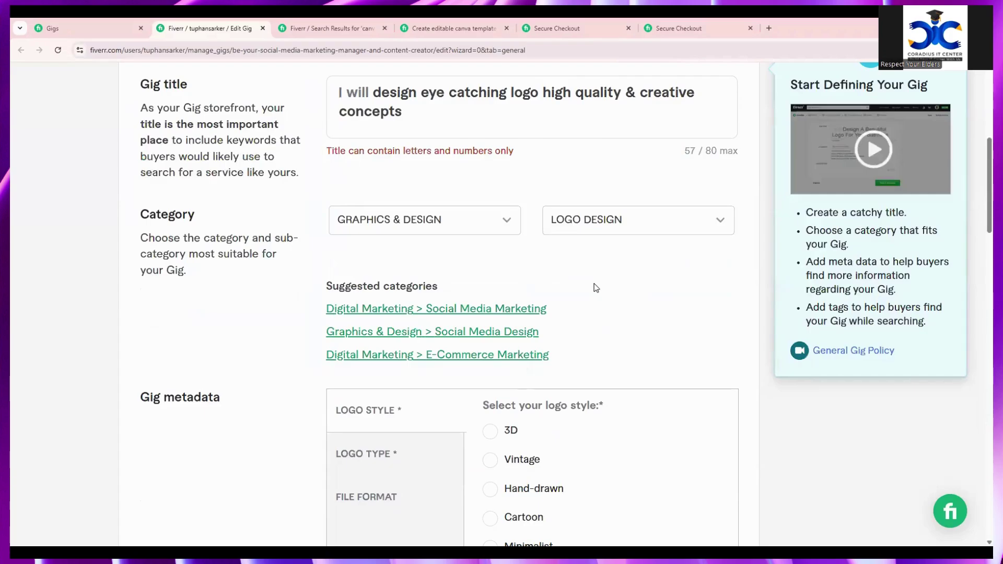
pyautogui.scroll(-3, 592, 290)
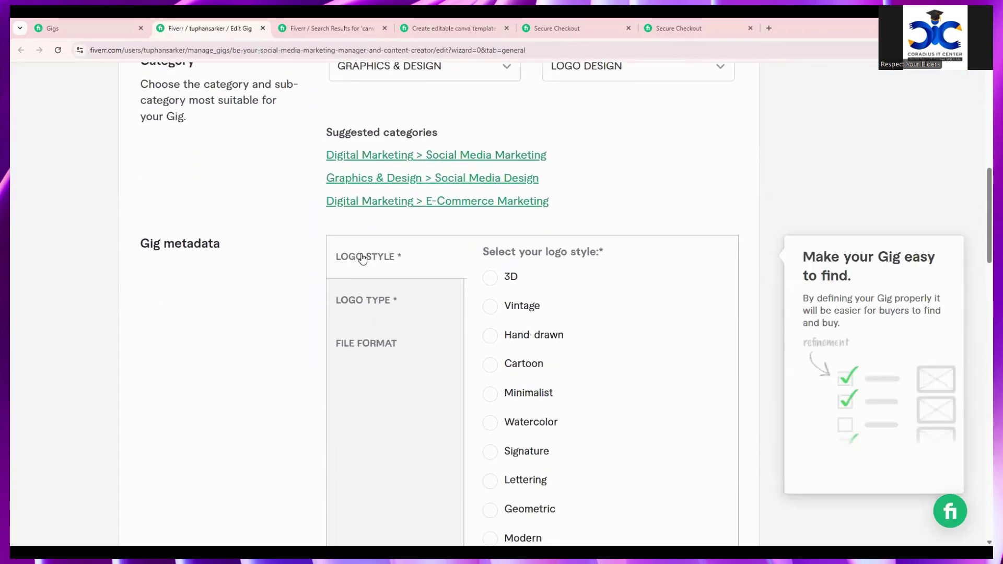
pyautogui.click(492, 282)
pyautogui.click(491, 309)
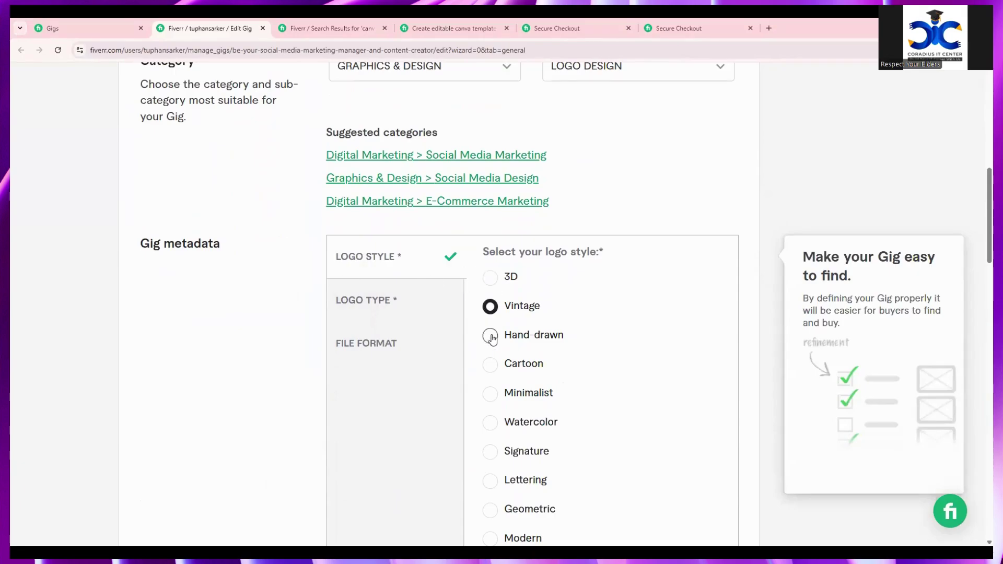
pyautogui.click(491, 337)
pyautogui.click(490, 364)
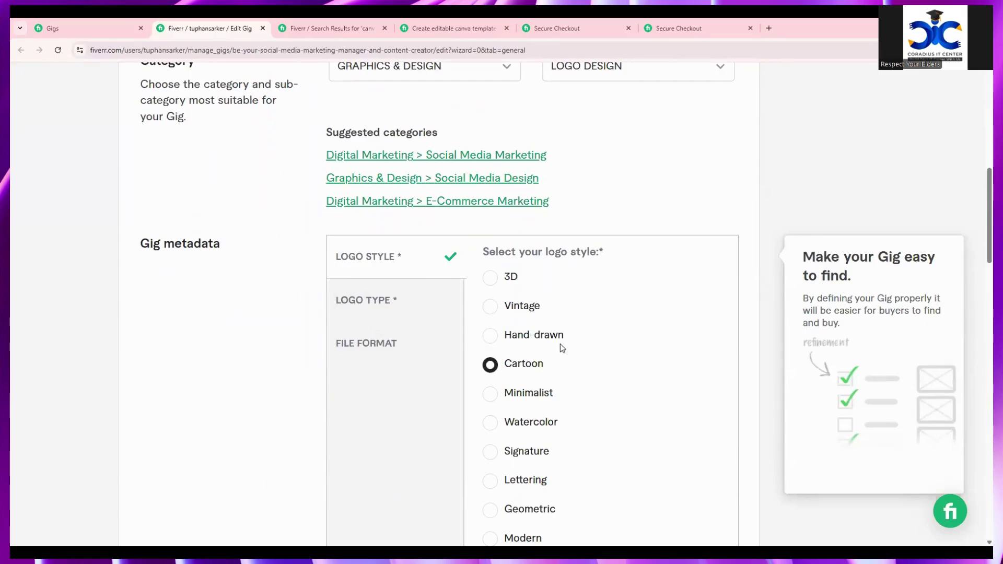
pyautogui.click(491, 397)
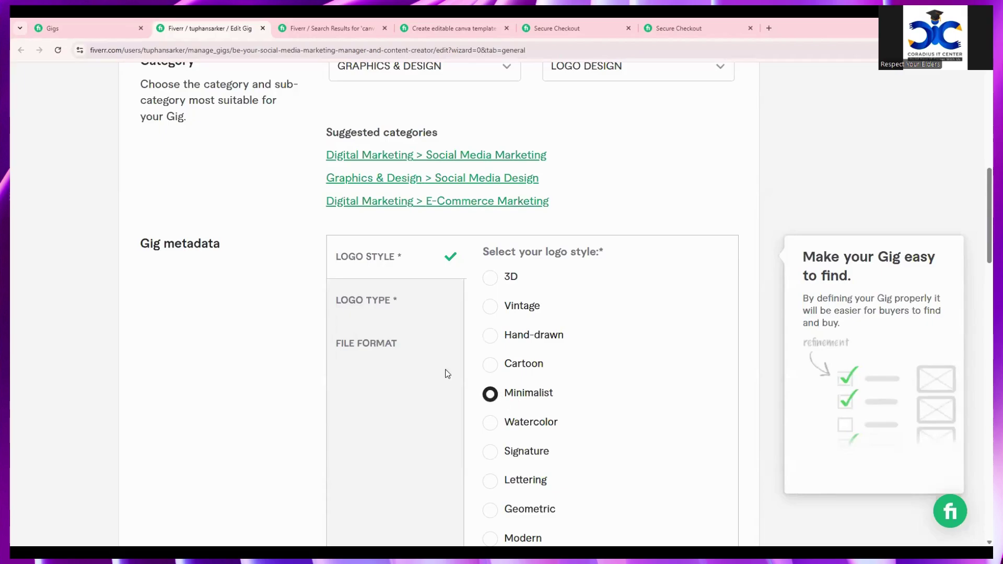
# - Select Abstract, Monogram and Wordmark as the gig's logo types
pyautogui.click(376, 301)
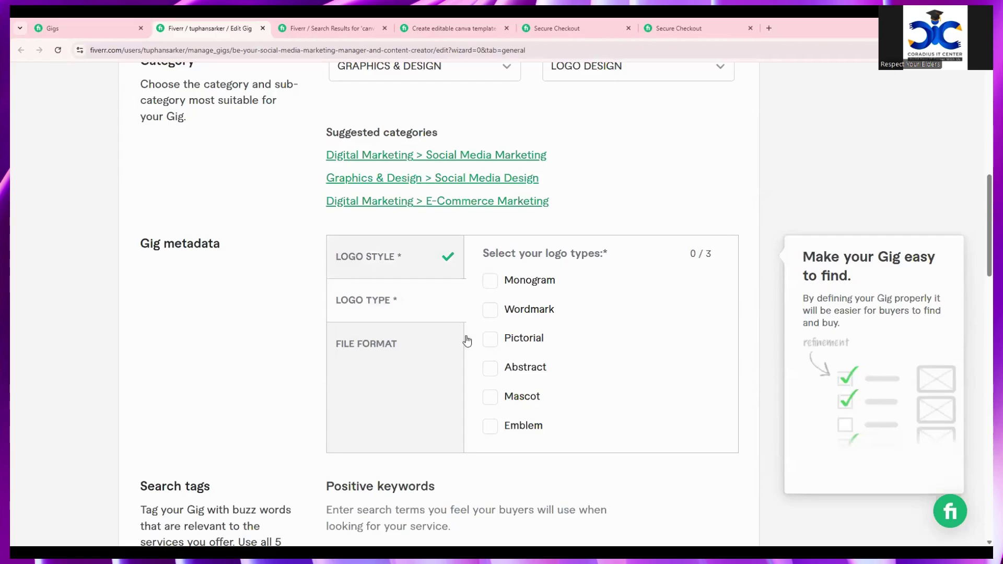
pyautogui.click(490, 369)
pyautogui.click(489, 281)
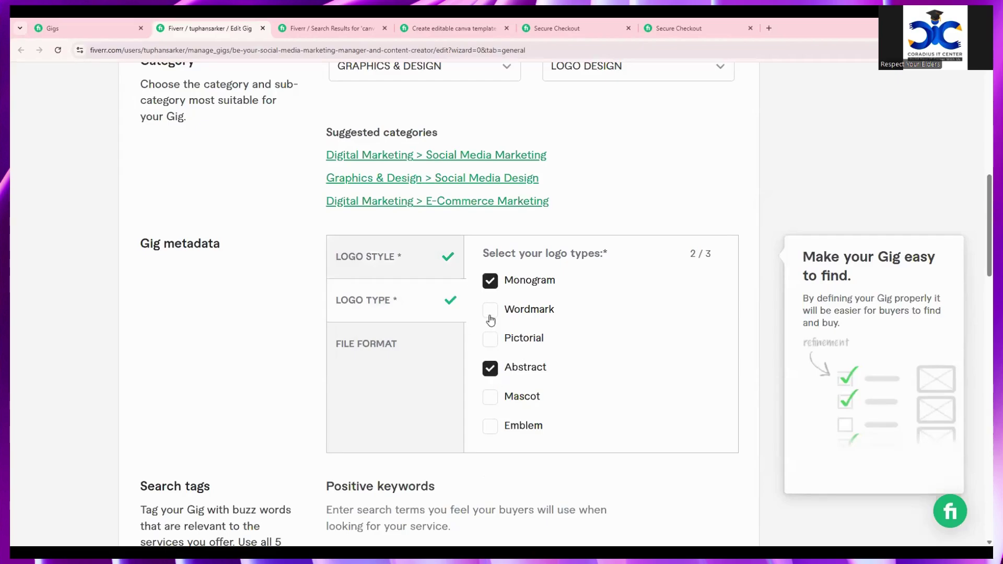
pyautogui.click(491, 314)
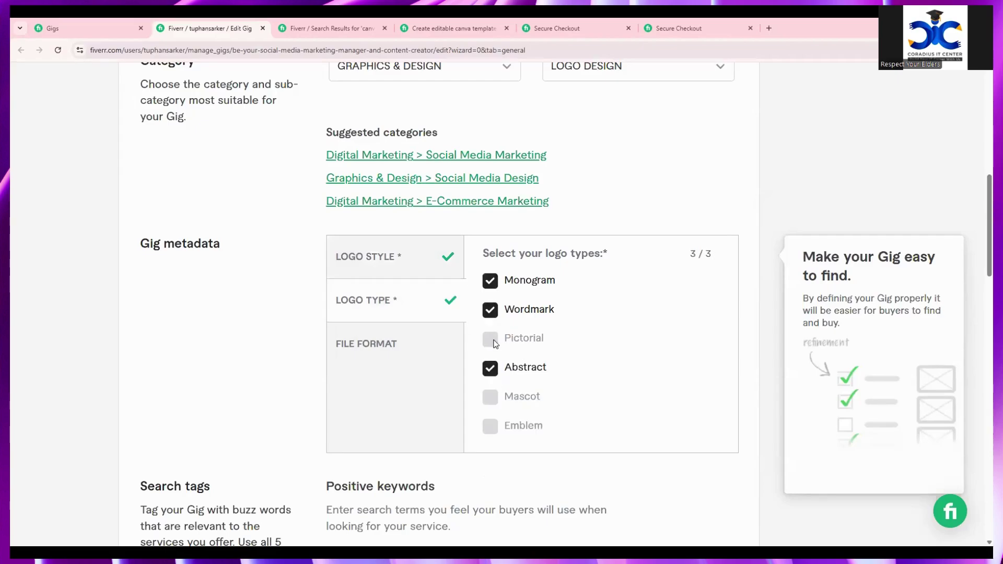
# - Set the gig's provided file formats to JPG, PDF and PNG, leaving AI and PSD unselected
pyautogui.click(380, 347)
pyautogui.click(489, 294)
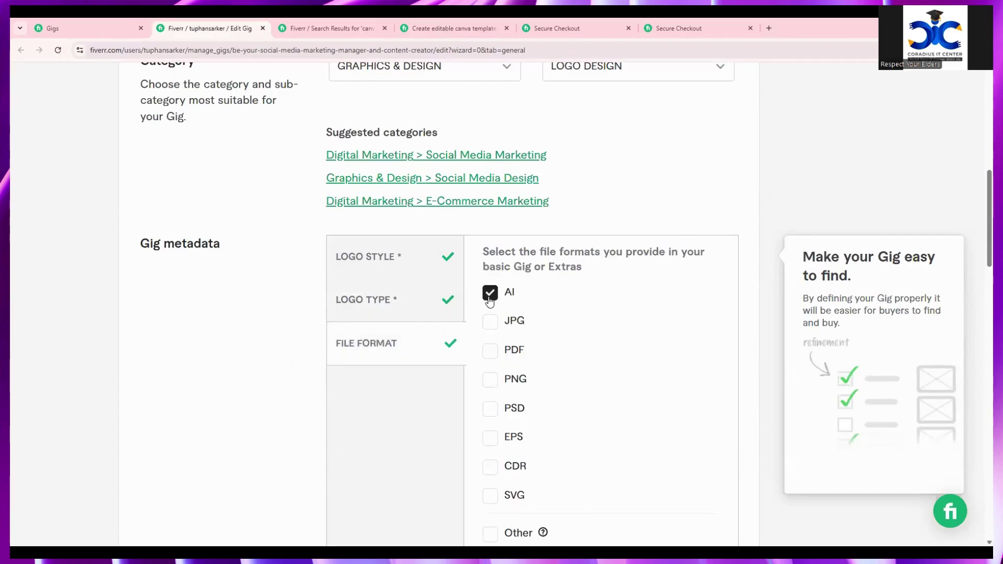
pyautogui.click(489, 296)
pyautogui.click(490, 322)
pyautogui.click(490, 351)
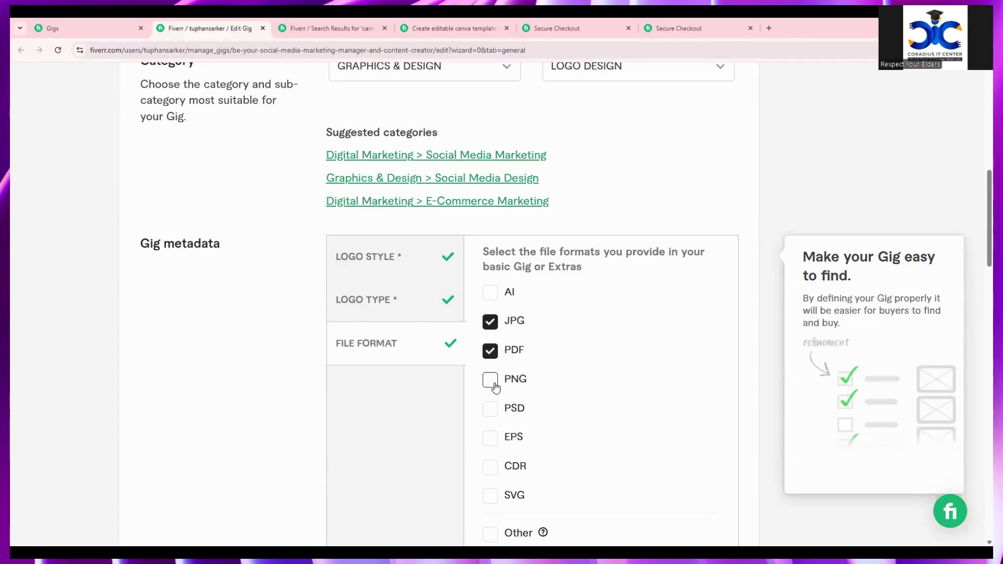
pyautogui.click(490, 380)
pyautogui.click(490, 409)
pyautogui.scroll(-2, 512, 387)
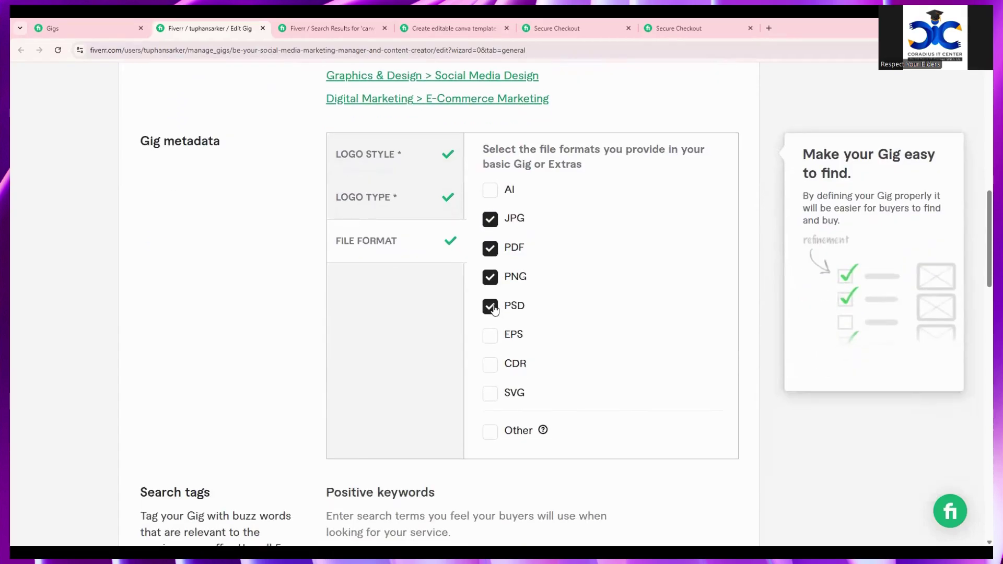
pyautogui.click(492, 308)
# - Remove the search tags Creative, Strategic, Engaging, Growth-Minded and Content Creator from the positive keywords
pyautogui.scroll(-4, 527, 303)
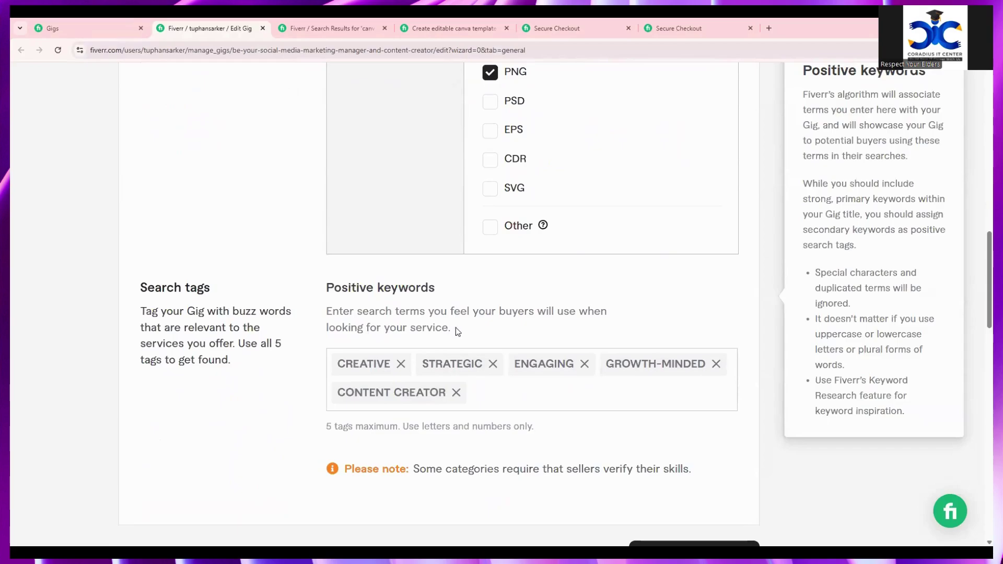
pyautogui.moveTo(316, 286)
pyautogui.mouseDown()
pyautogui.moveTo(452, 298)
pyautogui.moveTo(334, 290)
pyautogui.mouseUp()
pyautogui.click(439, 291)
pyautogui.click(400, 364)
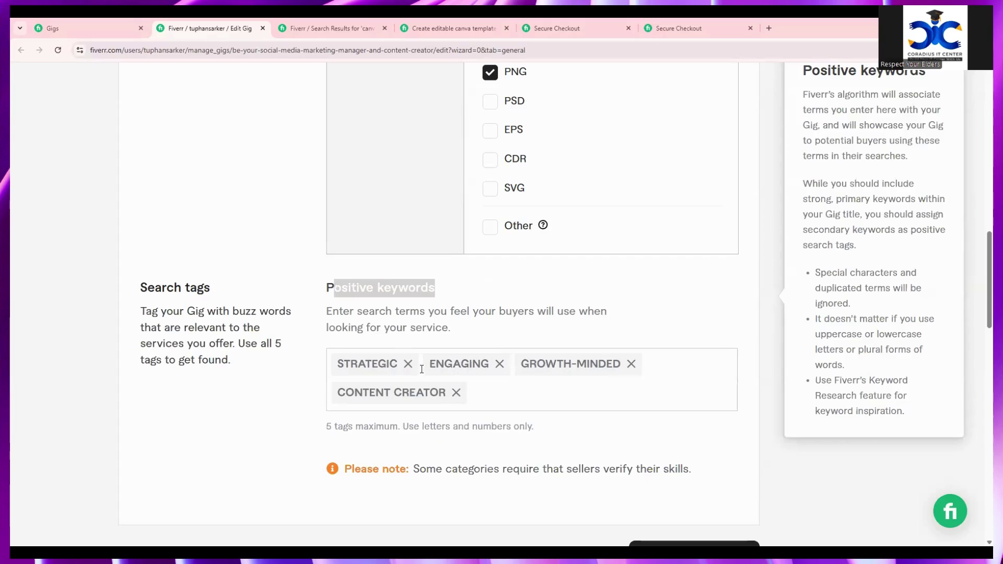
pyautogui.click(408, 363)
pyautogui.click(408, 364)
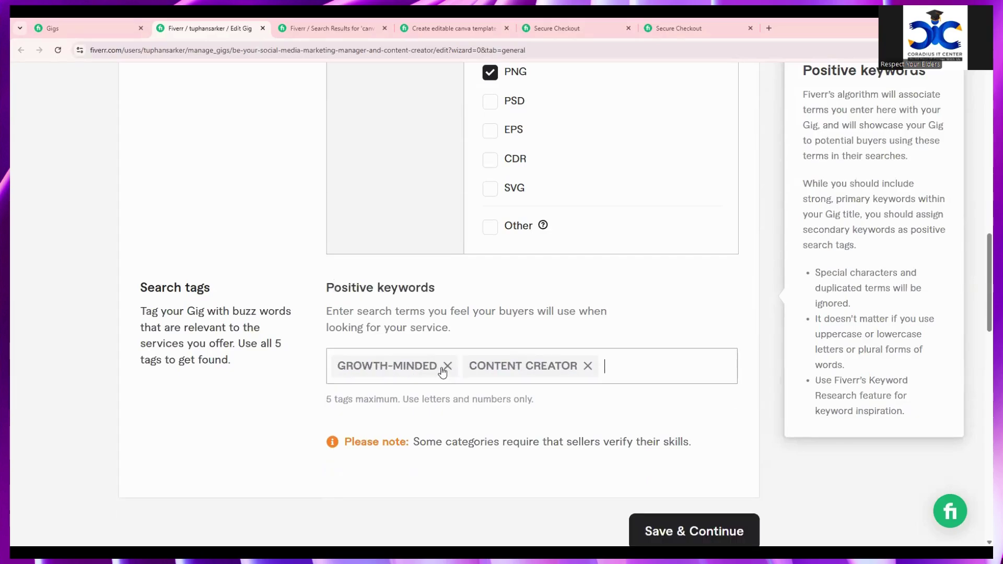
pyautogui.click(448, 368)
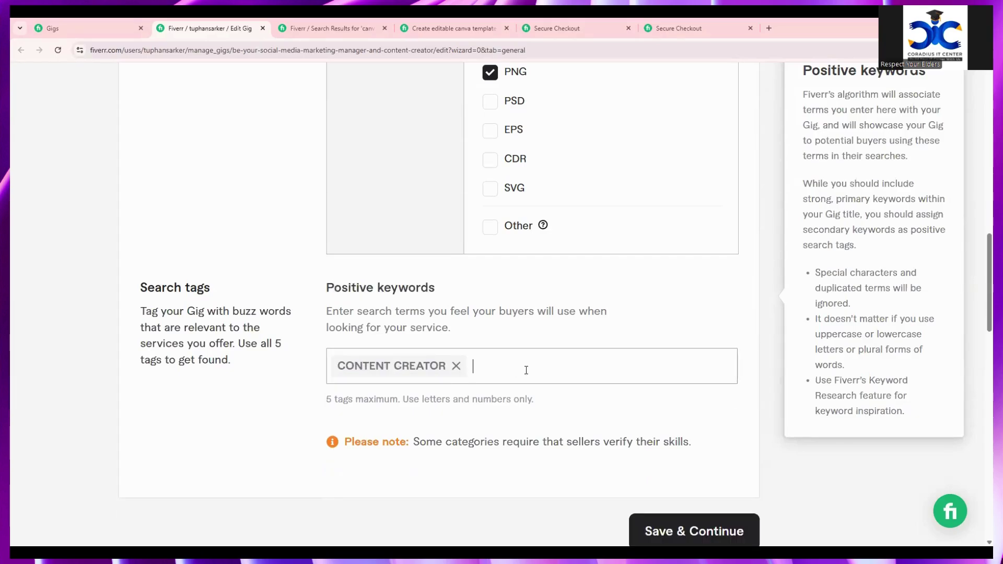
pyautogui.click(457, 365)
# - Switch to the Fiverr search results page and search for "logo design" instead of "canva design"
pyautogui.scroll(5, 457, 339)
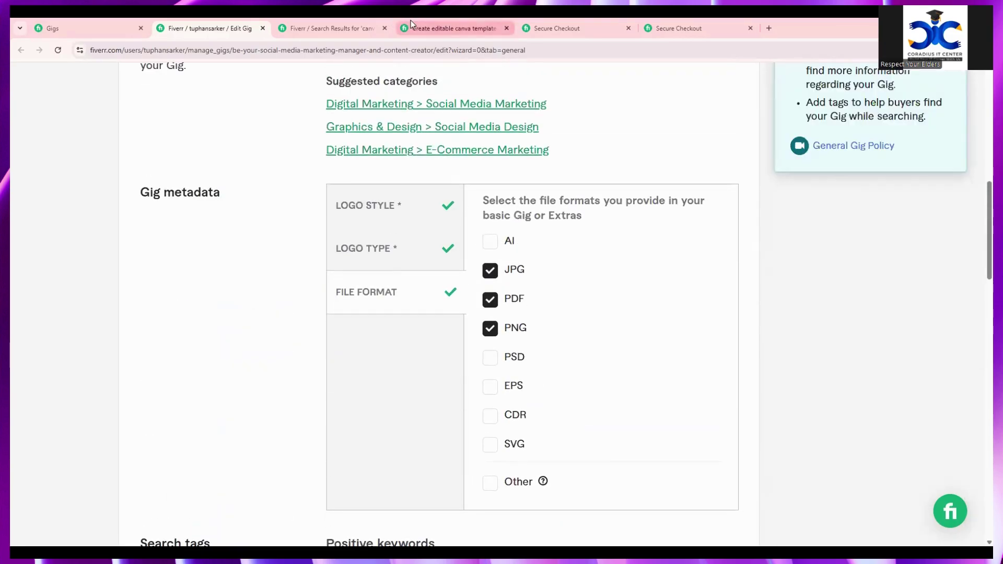
pyautogui.moveTo(459, 31)
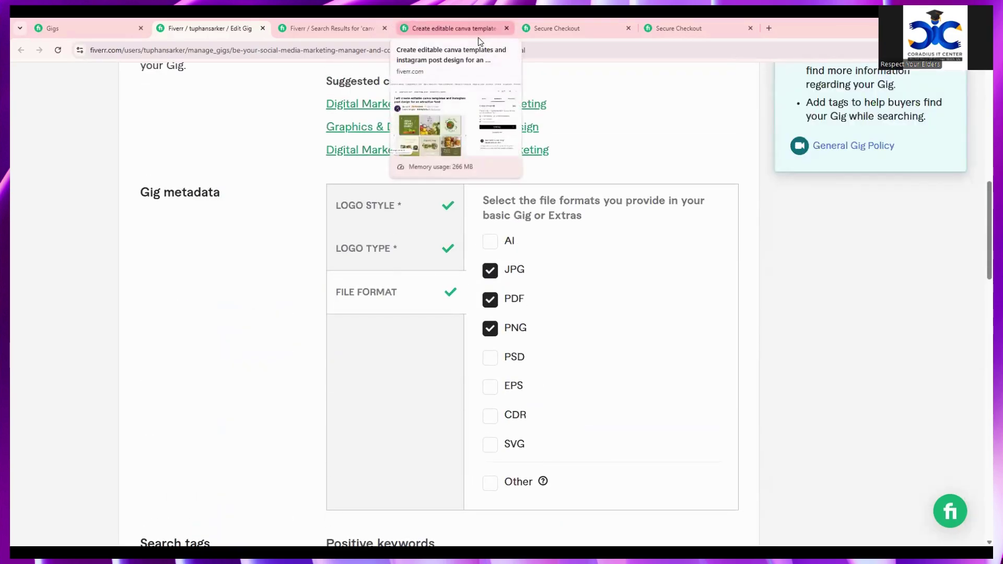
pyautogui.click(343, 18)
pyautogui.scroll(8, 311, 139)
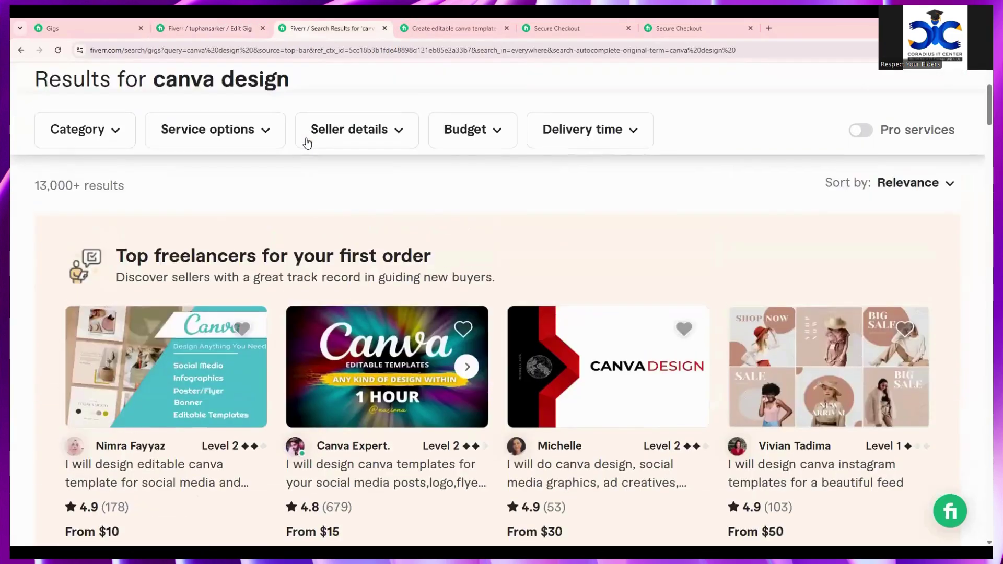
pyautogui.moveTo(313, 137)
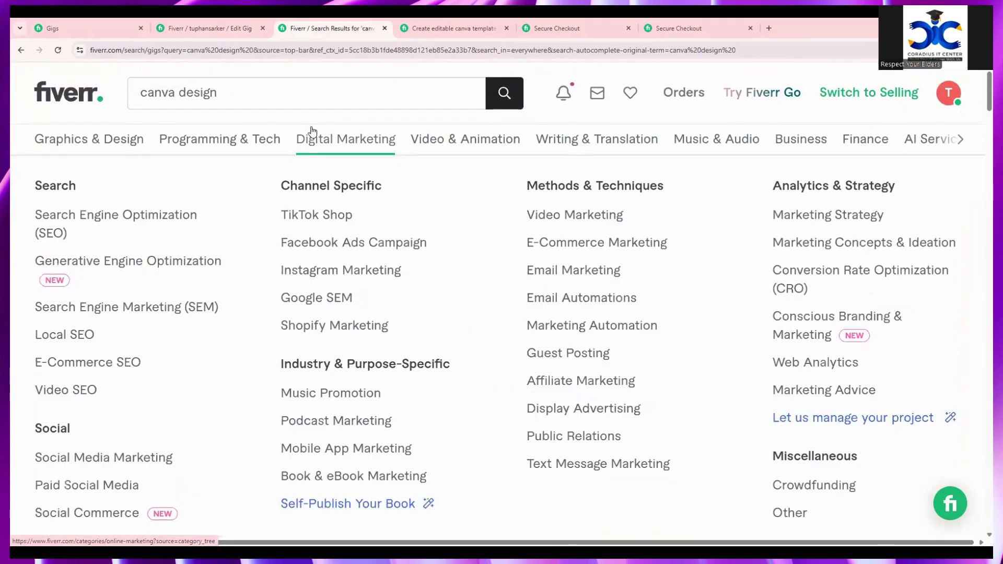
pyautogui.moveTo(307, 93); pyautogui.dragTo(56, 86)
pyautogui.press('BackSpace')
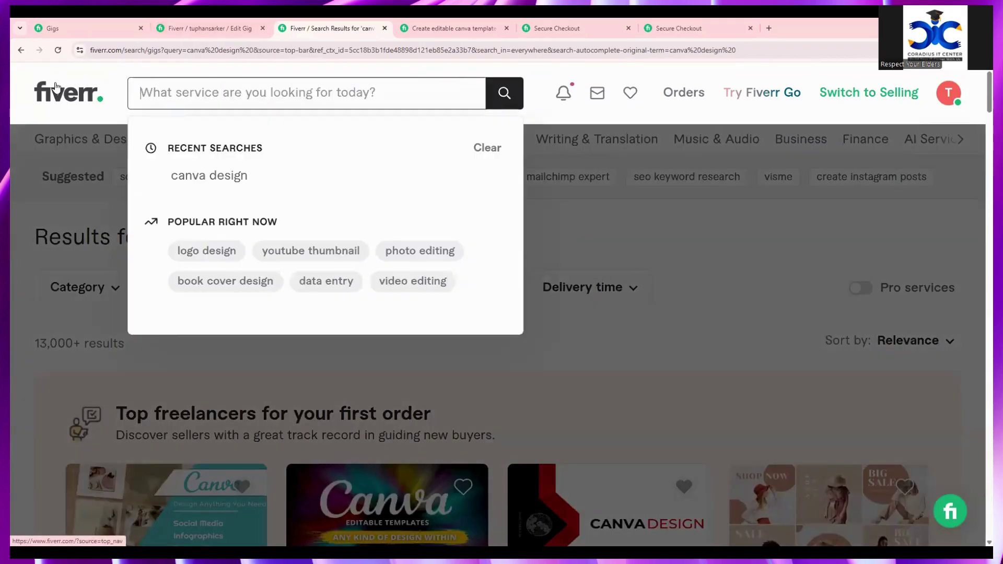
pyautogui.write('logo design')
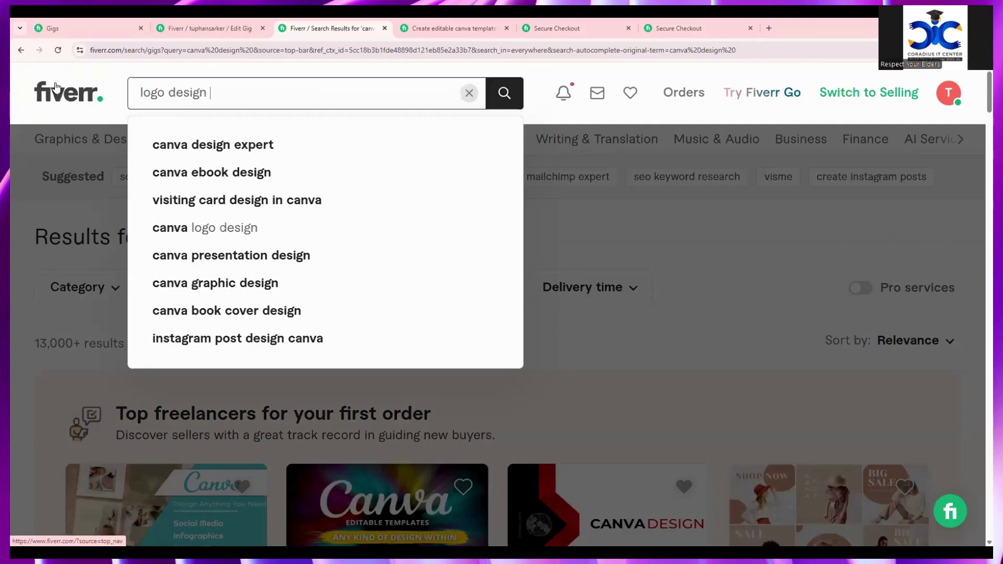
pyautogui.press('Return')
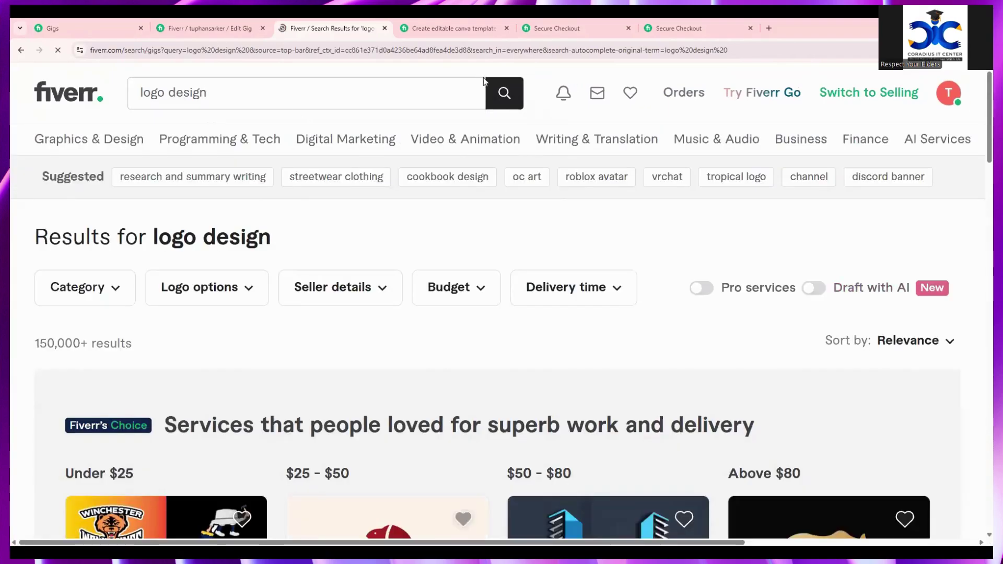
# - Look through the logo design results and open the gig "I will do modern timeless business logo design"
pyautogui.scroll(-5, 435, 314)
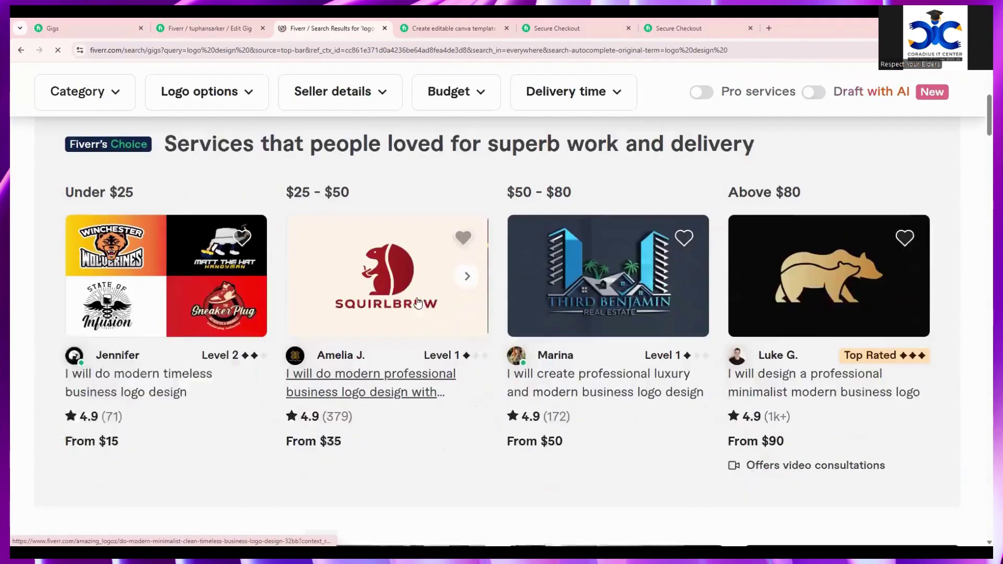
pyautogui.scroll(5, 321, 281)
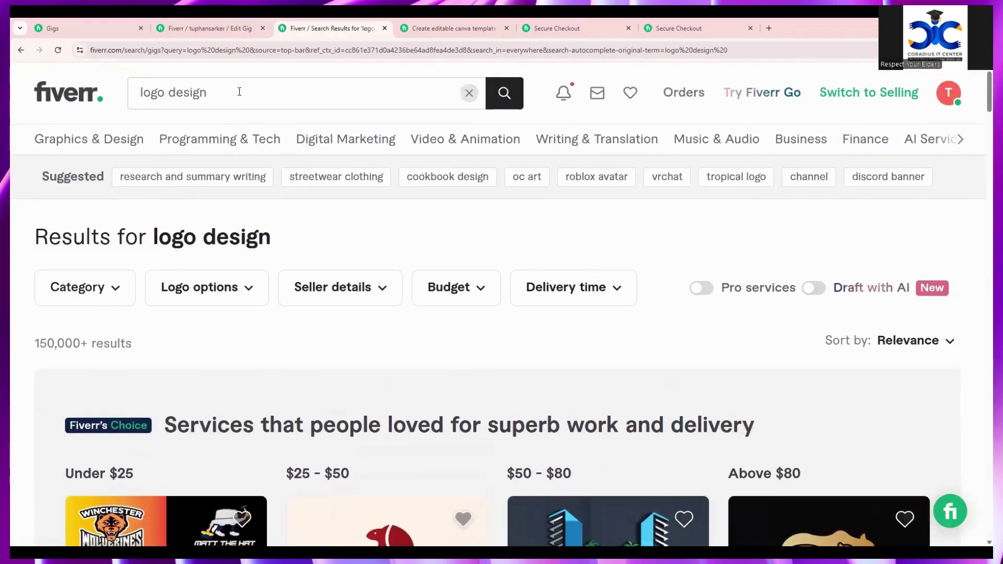
pyautogui.click(140, 95)
pyautogui.click(648, 285)
pyautogui.scroll(-5, 643, 329)
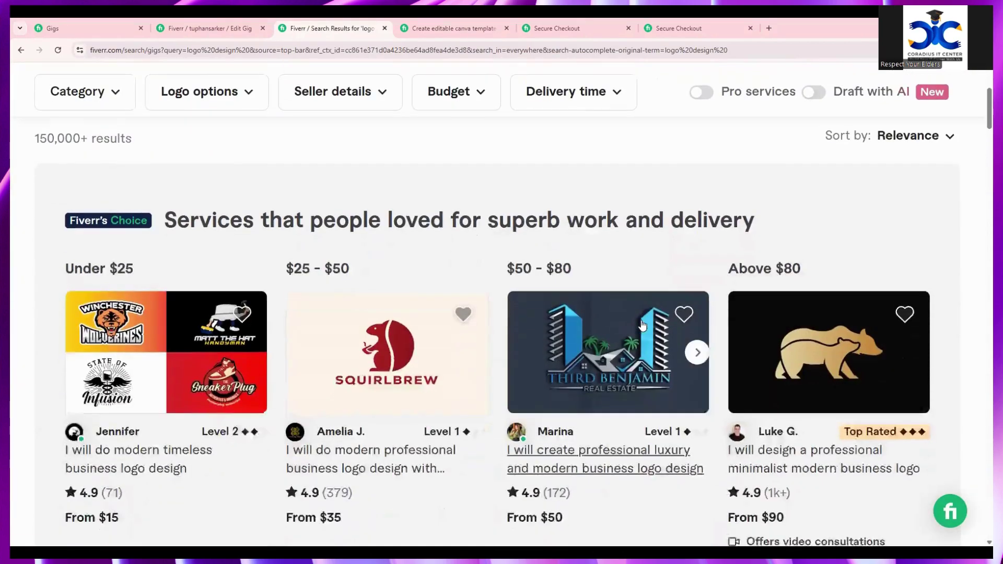
pyautogui.scroll(-1, 642, 328)
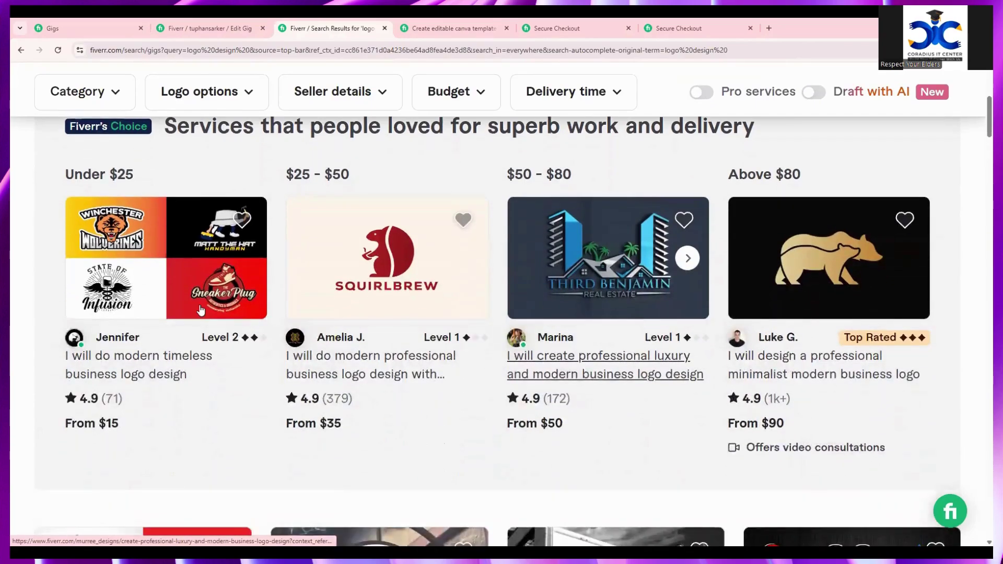
pyautogui.scroll(-1, 201, 310)
pyautogui.click(134, 323)
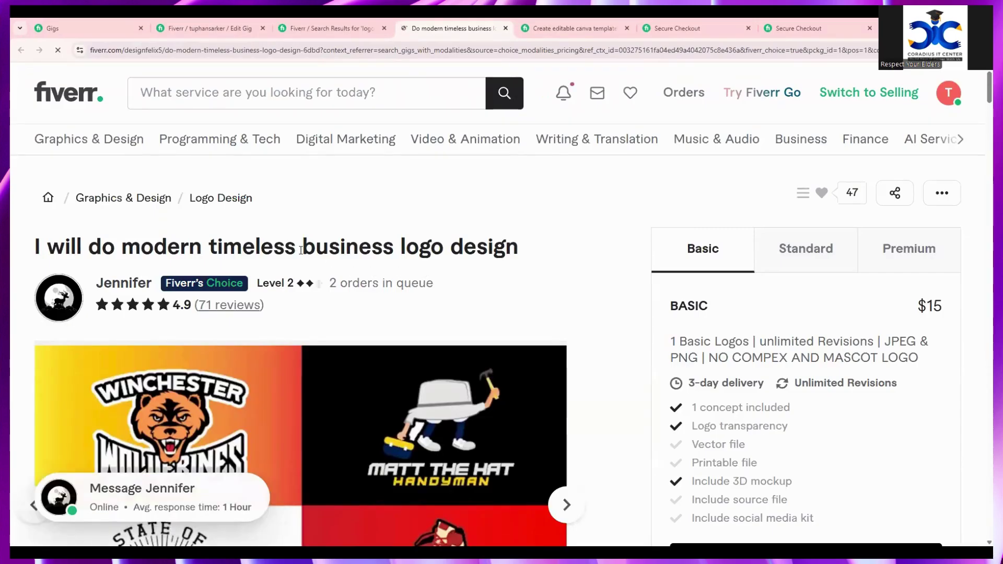
# - Copy the words "business logo" from the opened gig's title
pyautogui.moveTo(301, 250); pyautogui.dragTo(444, 252)
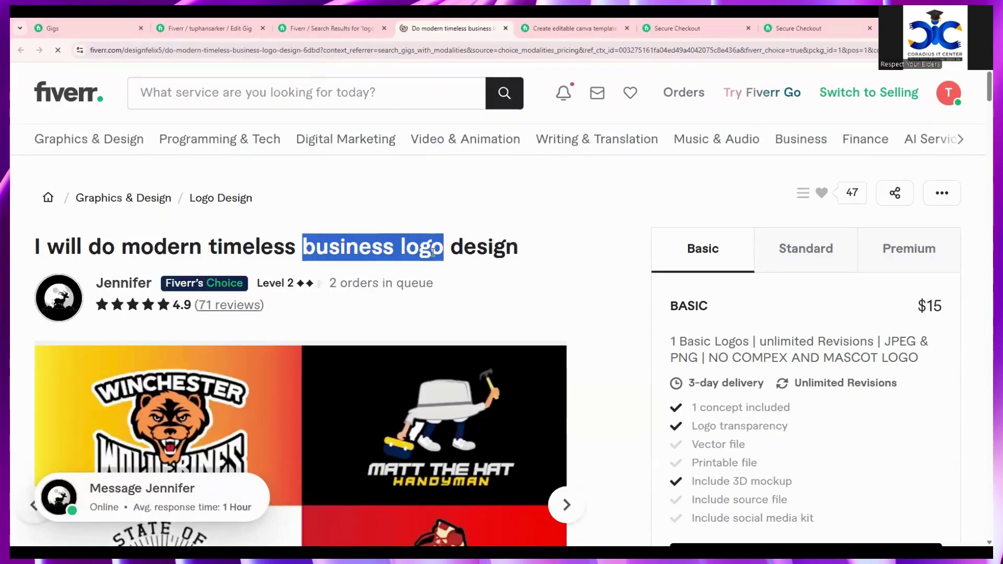
pyautogui.rightClick(410, 261)
pyautogui.click(430, 268)
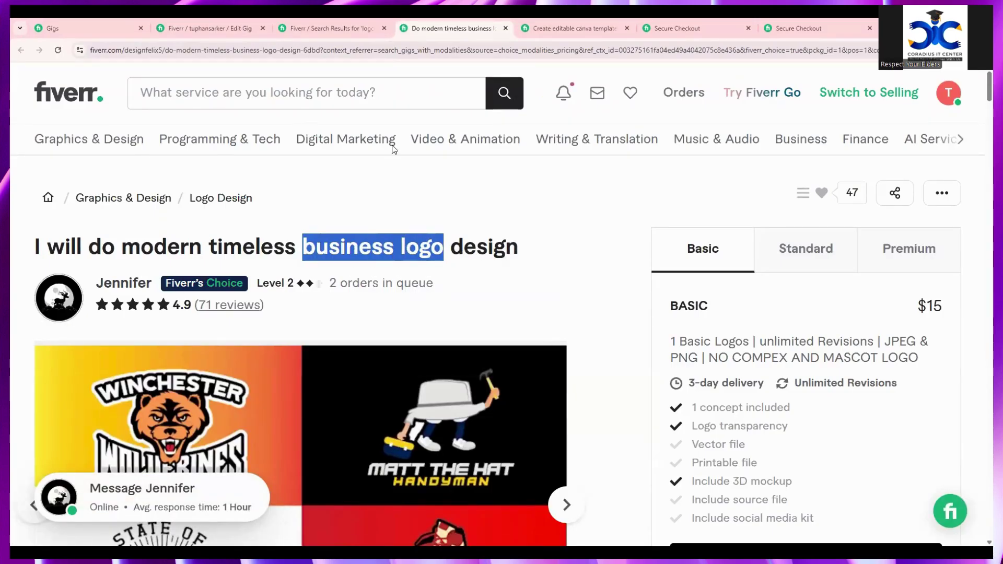
# - Return to the gig's edit page and add "business logo" to the positive keywords of the search tags
pyautogui.click(353, 19)
pyautogui.click(255, 22)
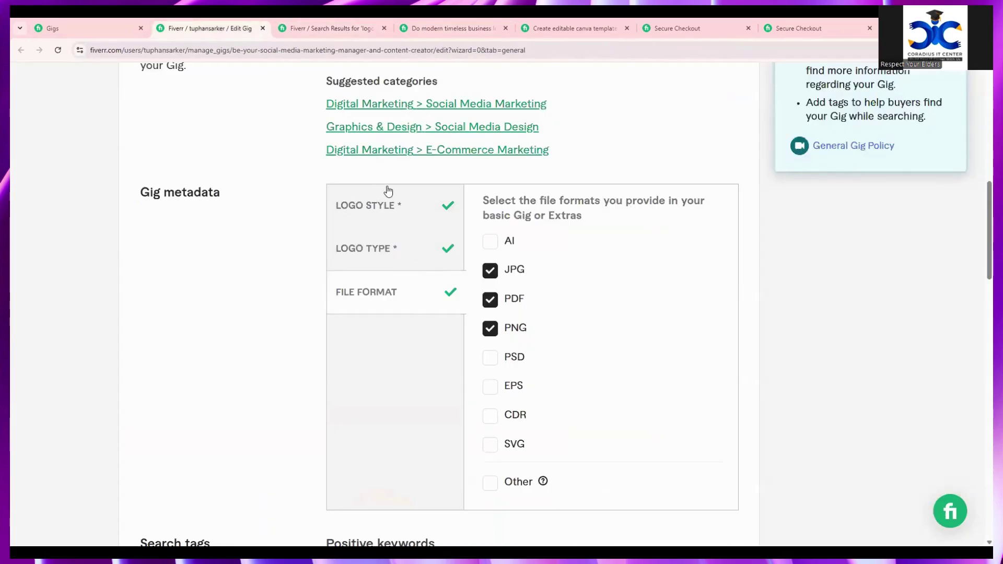
pyautogui.scroll(-5, 426, 268)
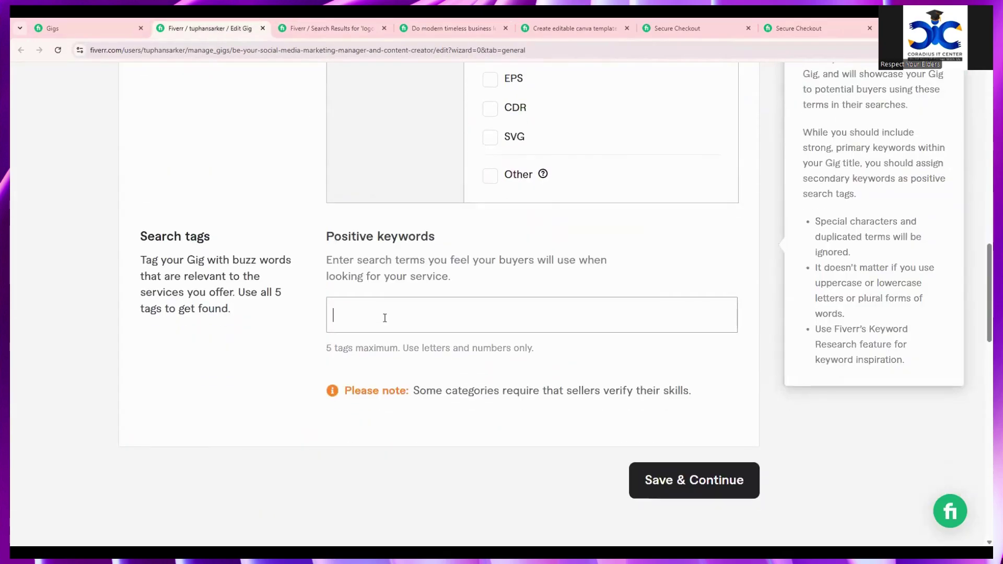
pyautogui.click(385, 318)
pyautogui.hotkey('ctrl', 'v')
pyautogui.press('Return')
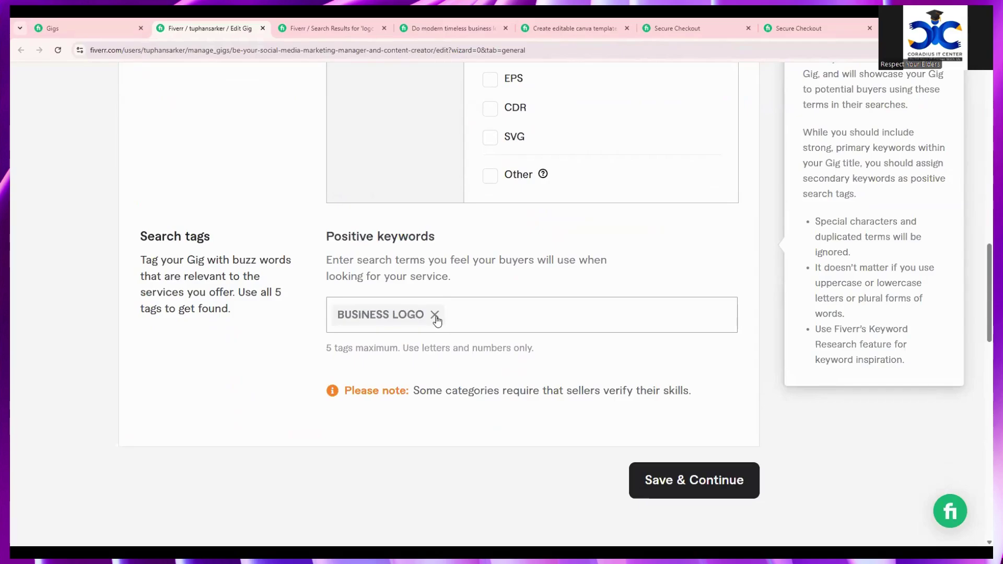
# - Remove the "business logo" tag from the positive keywords and add it again
pyautogui.click(437, 316)
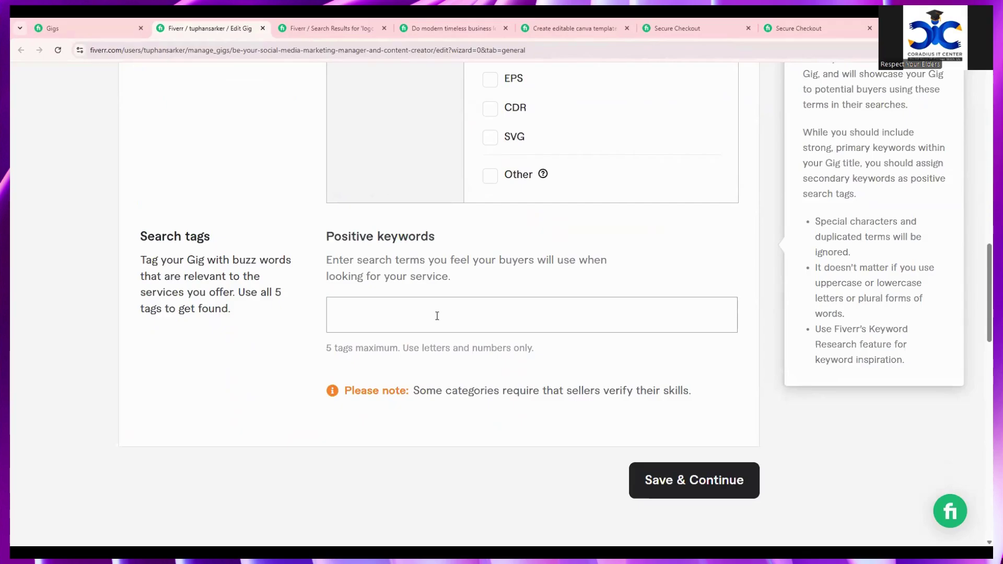
pyautogui.hotkey('ctrl', 'v')
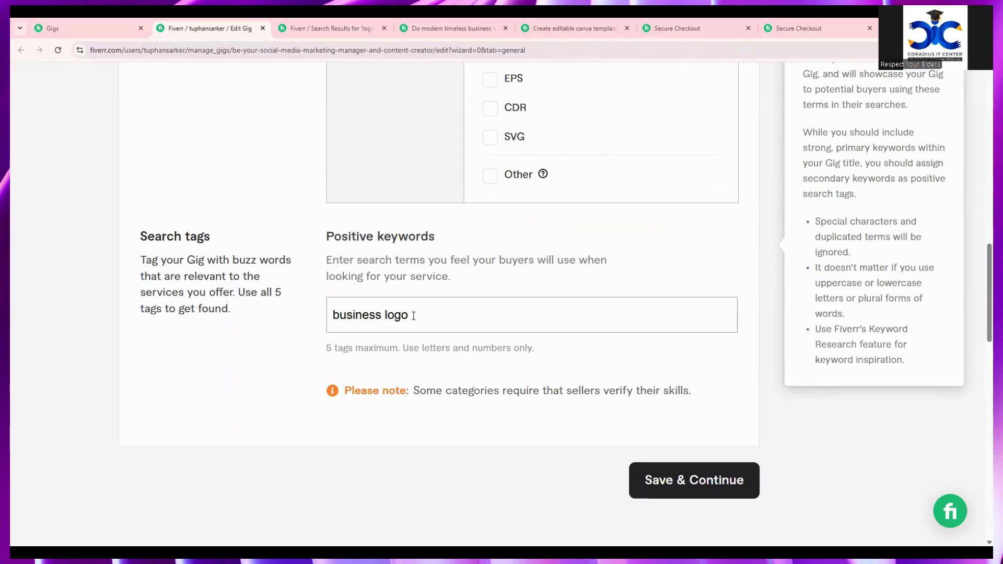
pyautogui.press('Return')
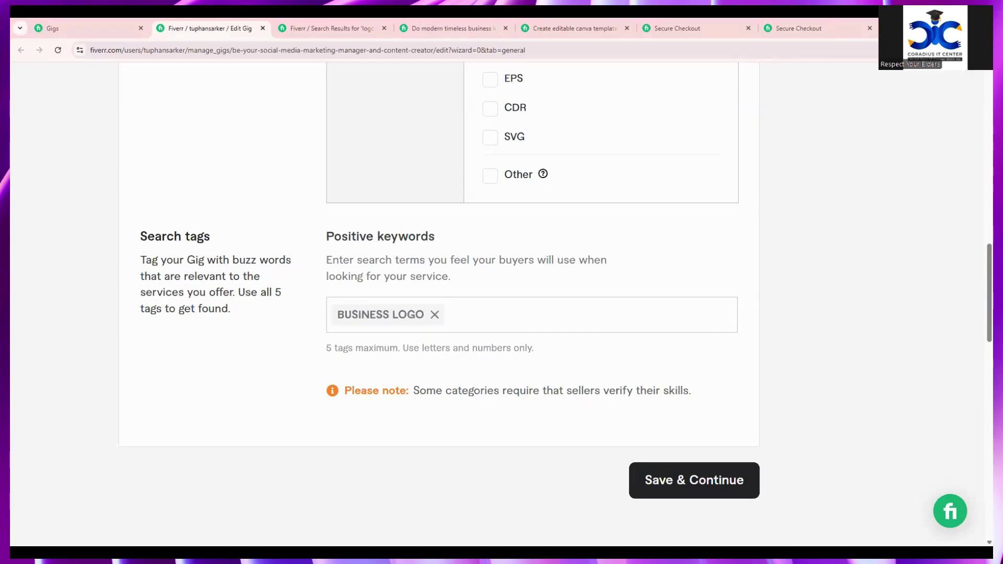
# - Switch to the gig text in Google Docs and copy "creative logo" from the last entry of the Keywords list
pyautogui.hotkey('alt', 'Tab')
pyautogui.scroll(-6, 507, 380)
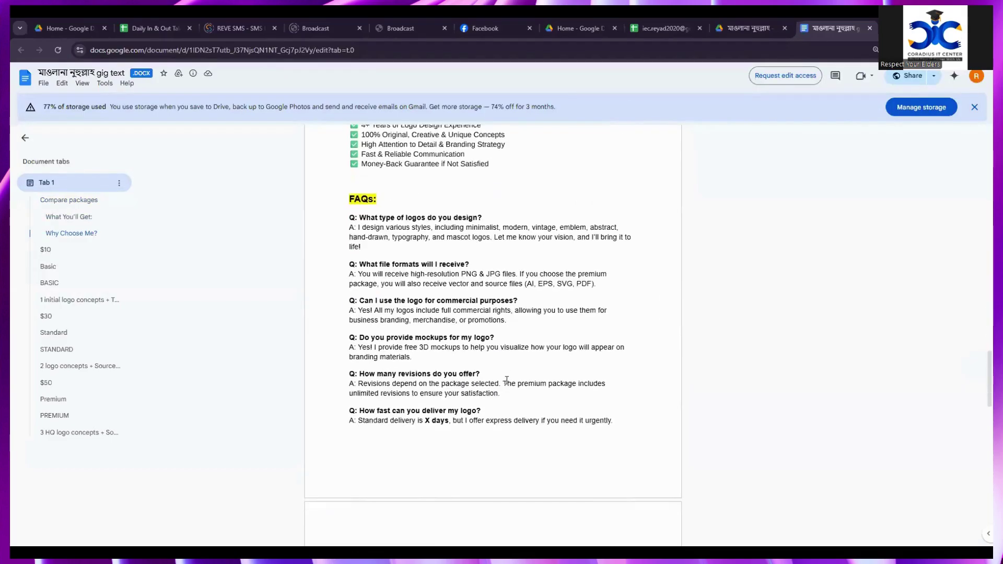
pyautogui.scroll(-7, 507, 380)
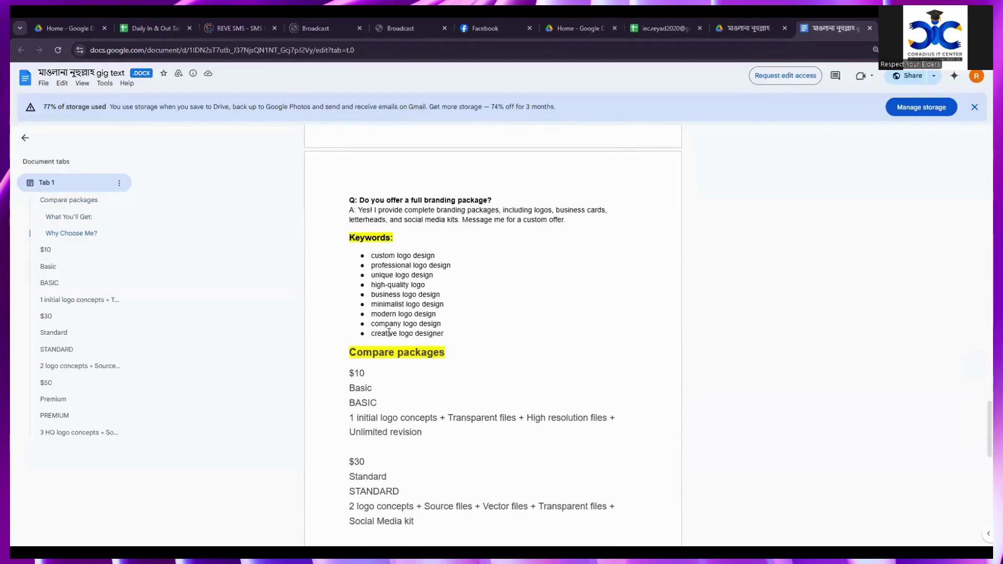
pyautogui.hotkey('ctrl', '=')
pyautogui.hotkey('ctrl', '=')
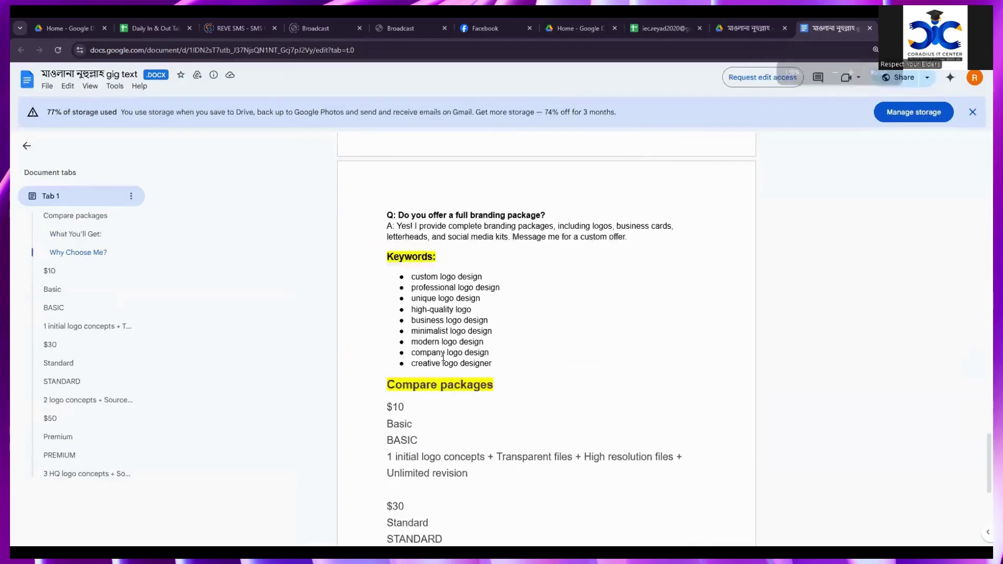
pyautogui.scroll(-2, 444, 383)
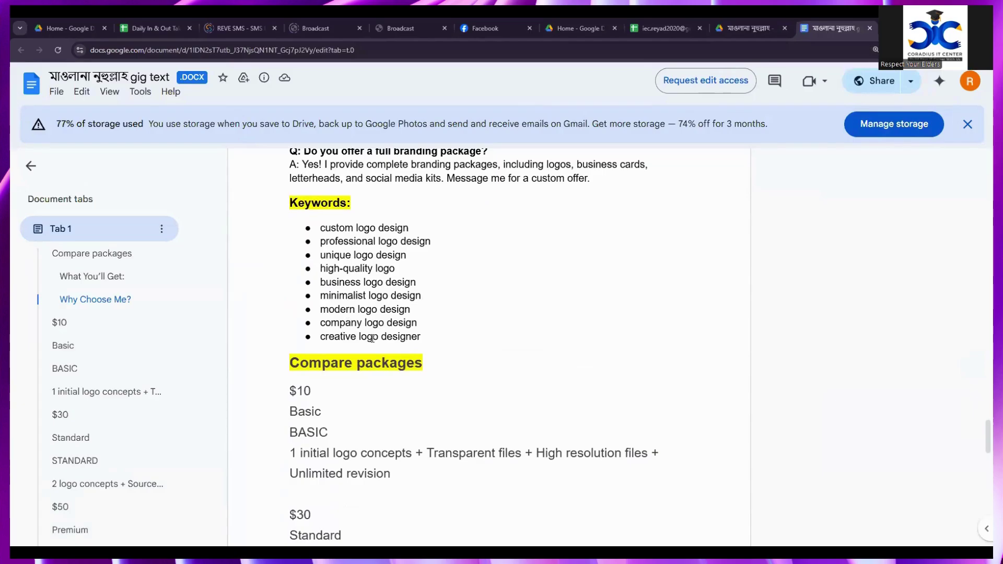
pyautogui.moveTo(377, 338); pyautogui.dragTo(321, 339)
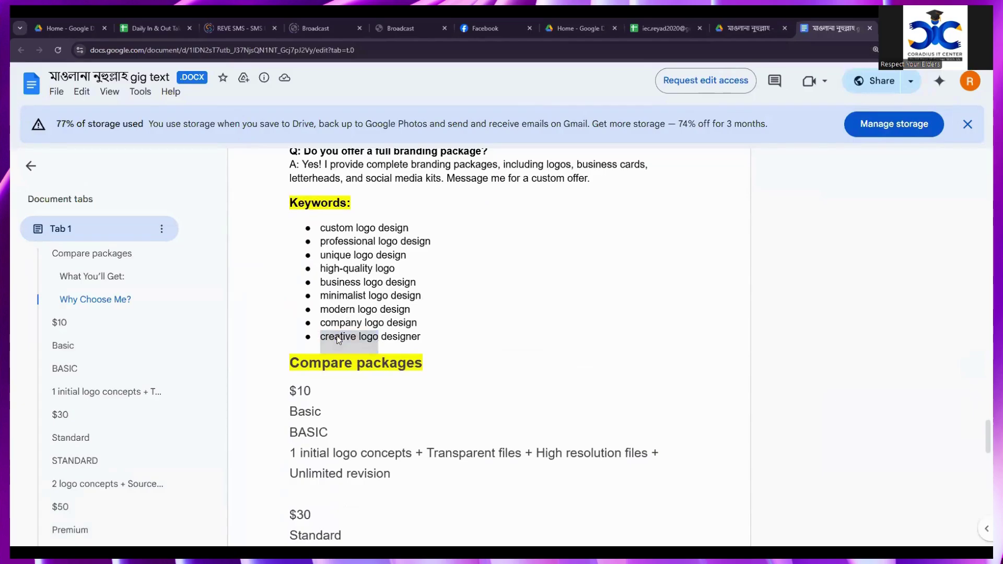
pyautogui.rightClick(336, 337)
pyautogui.click(369, 349)
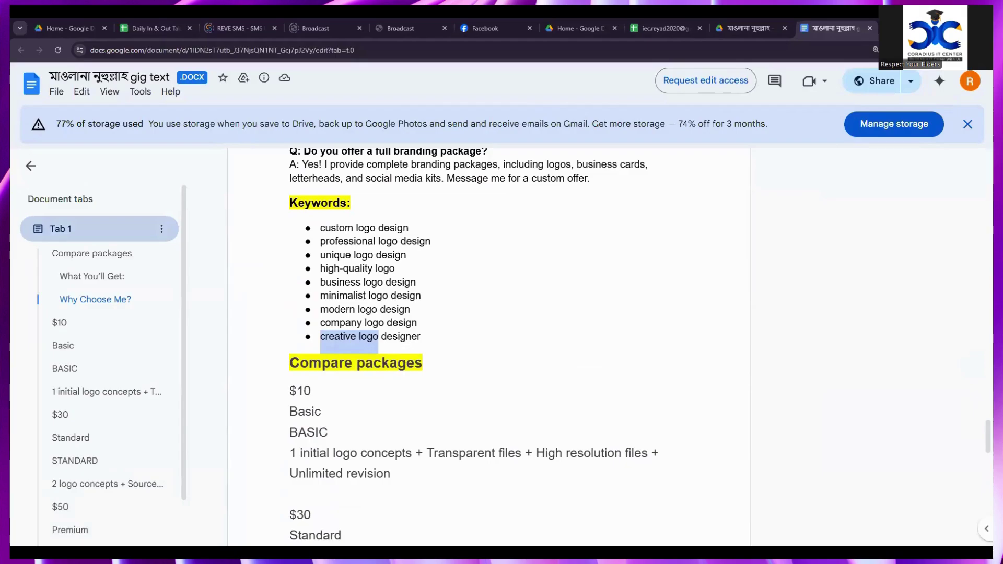
# - Switch back to the Fiverr gig and add "creative logo" as a positive keyword
pyautogui.hotkey('alt', 'Tab')
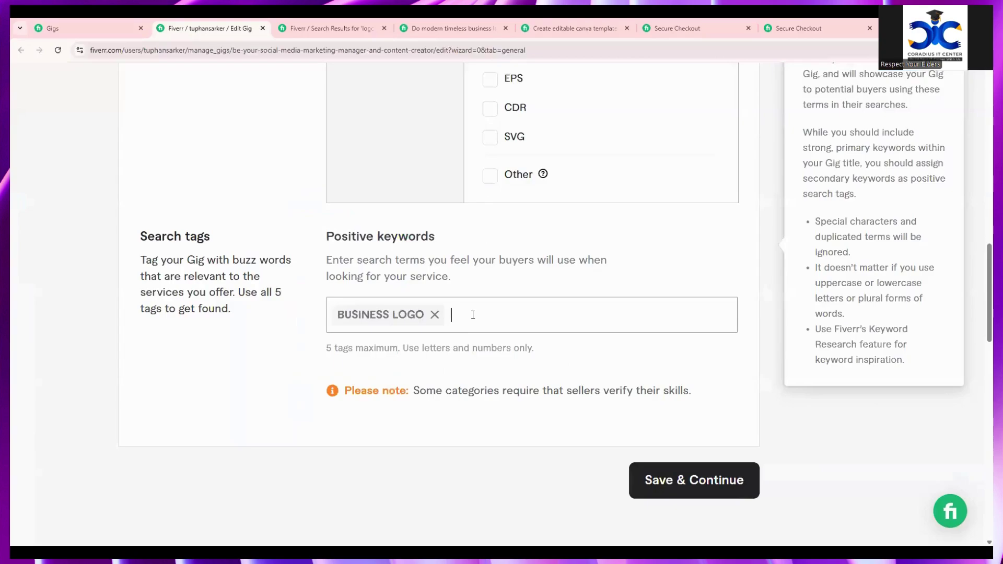
pyautogui.hotkey('ctrl', 'v')
pyautogui.press('Return')
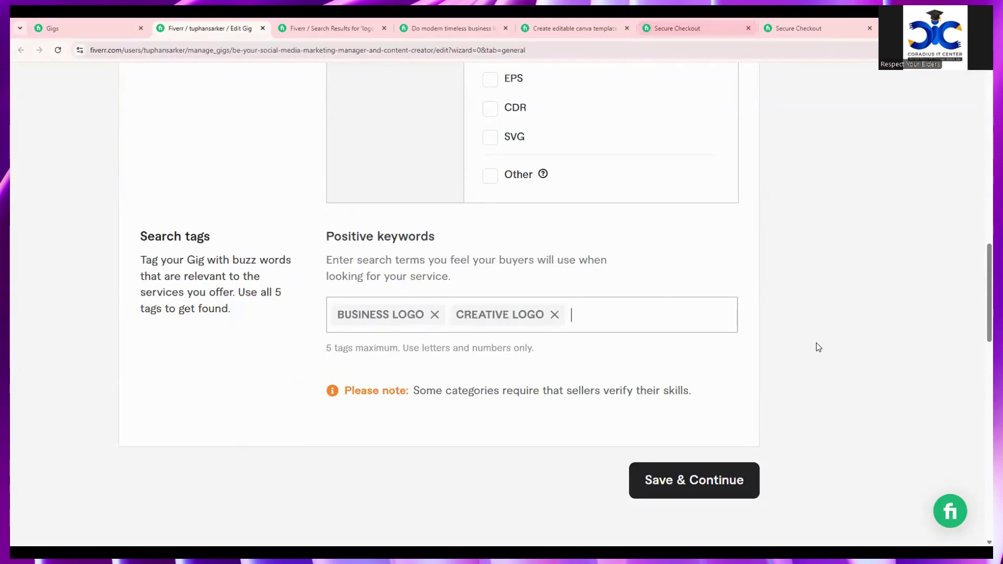
# - Copy "quality logo" from the document's Keywords list and add it to the gig's positive keywords
pyautogui.hotkey('alt', 'Tab')
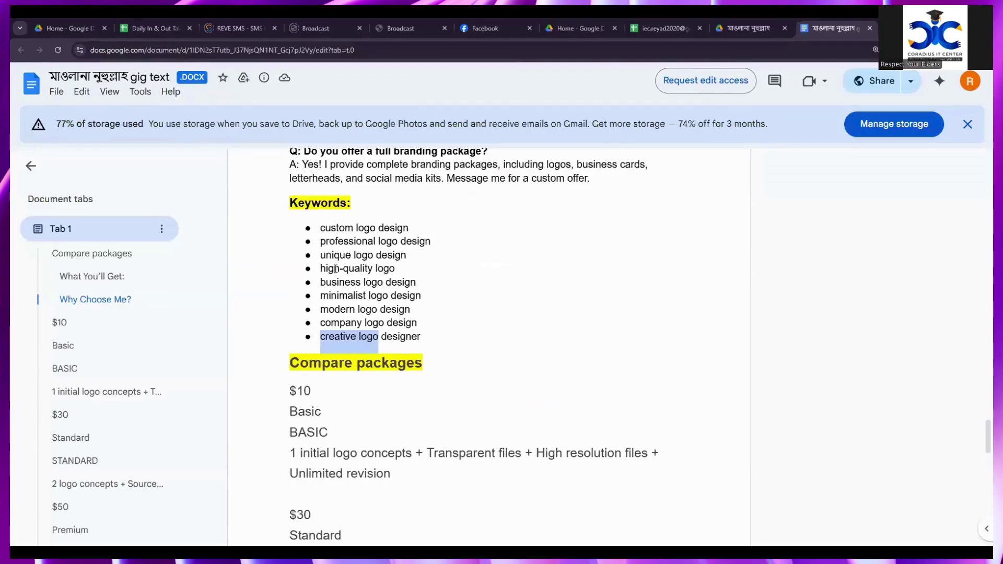
pyautogui.moveTo(343, 271); pyautogui.dragTo(400, 271)
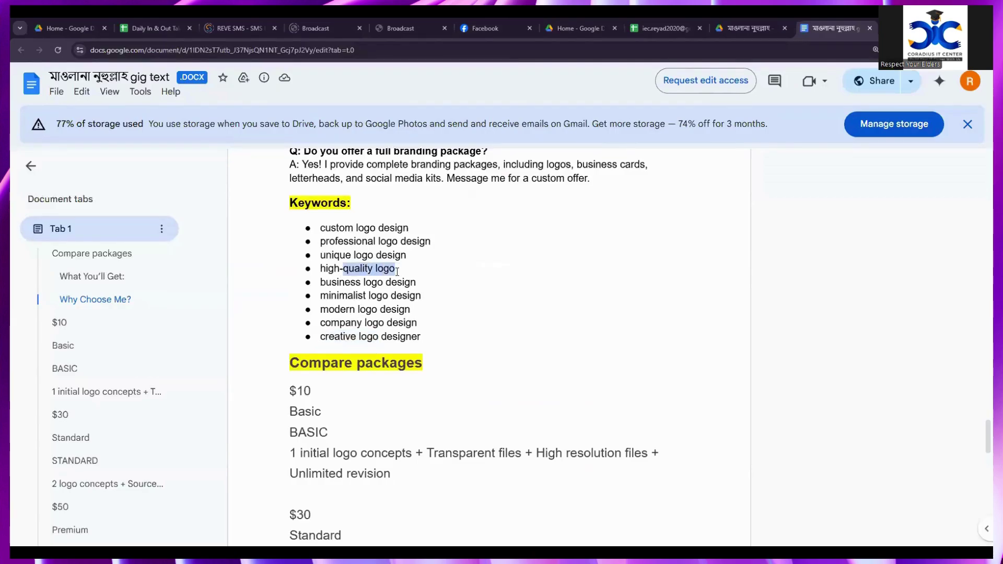
pyautogui.rightClick(393, 270)
pyautogui.click(392, 279)
pyautogui.hotkey('alt', 'Tab')
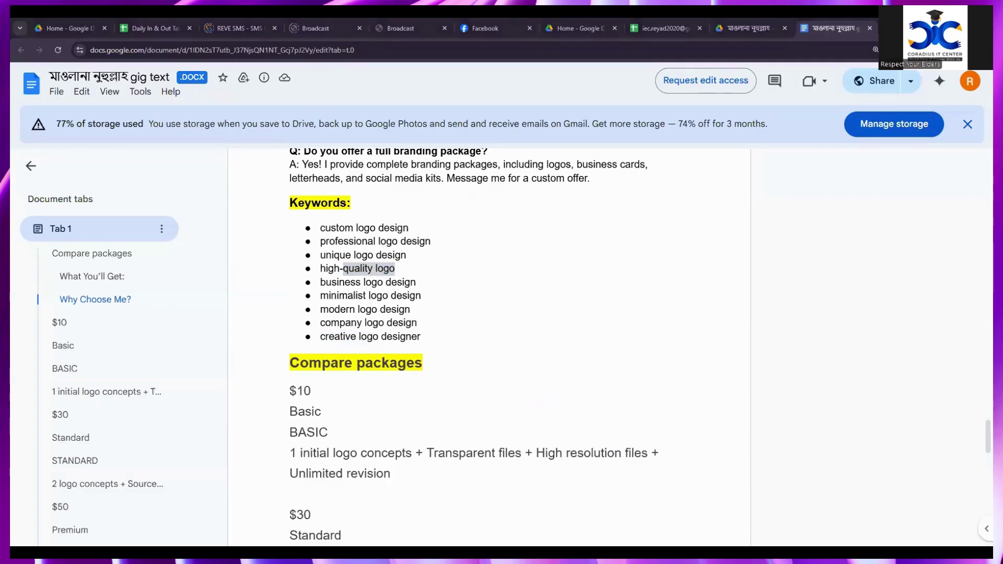
# - Copy "custom logo" from the document's Keywords list and add it to the gig's positive keywords
pyautogui.click(348, 277)
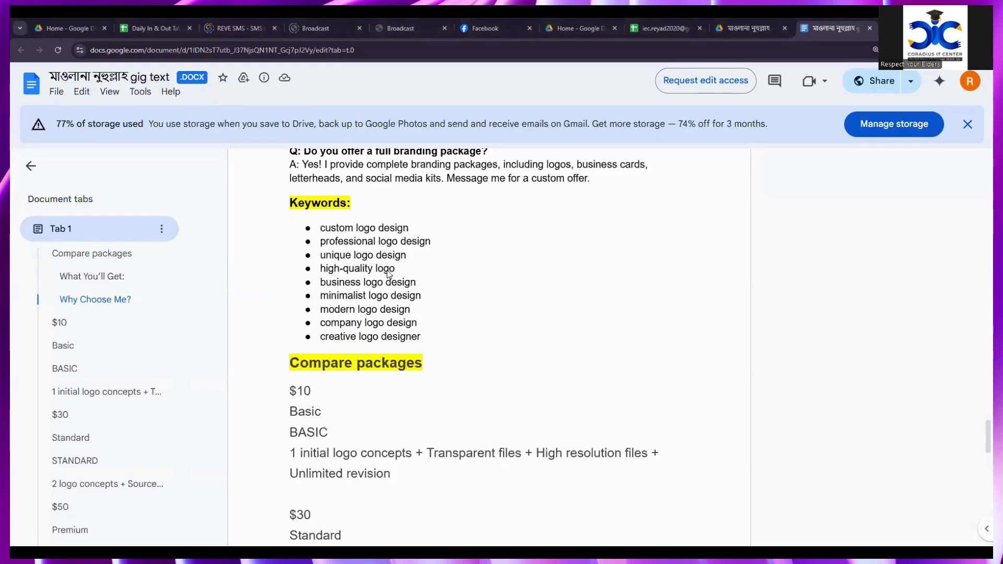
pyautogui.moveTo(396, 272); pyautogui.dragTo(345, 272)
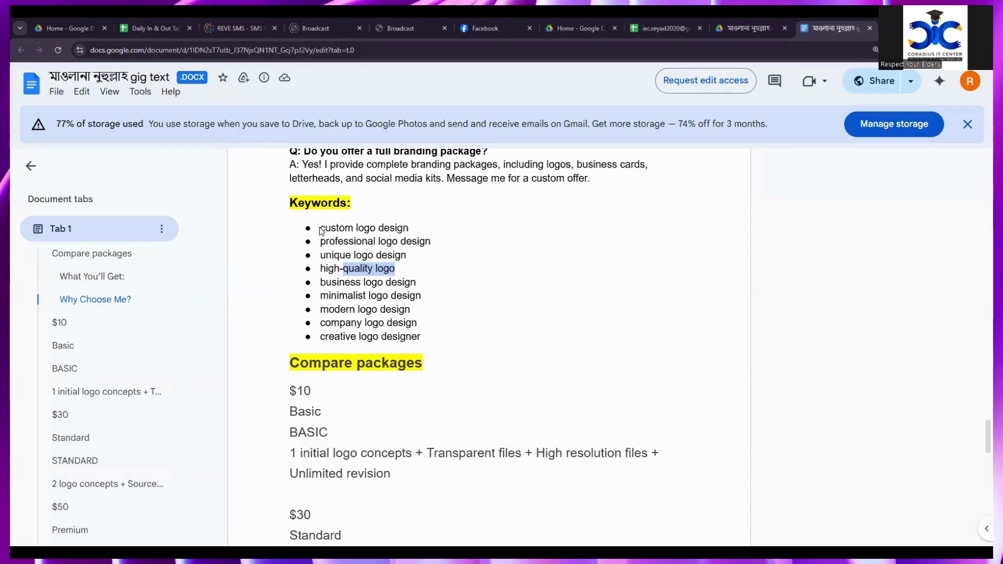
pyautogui.moveTo(320, 228); pyautogui.dragTo(376, 236)
pyautogui.rightClick(361, 228)
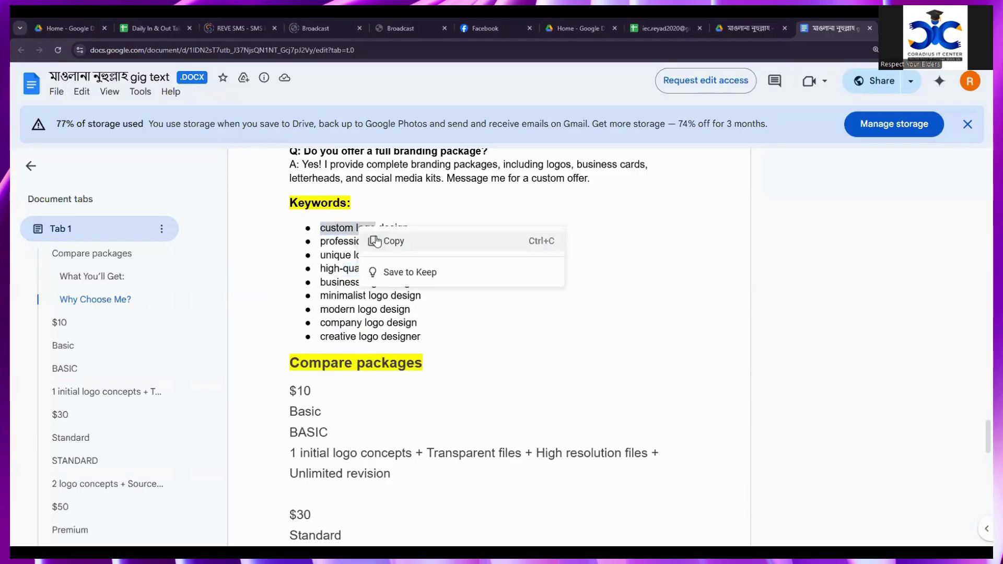
pyautogui.click(379, 240)
pyautogui.hotkey('alt', 'Tab')
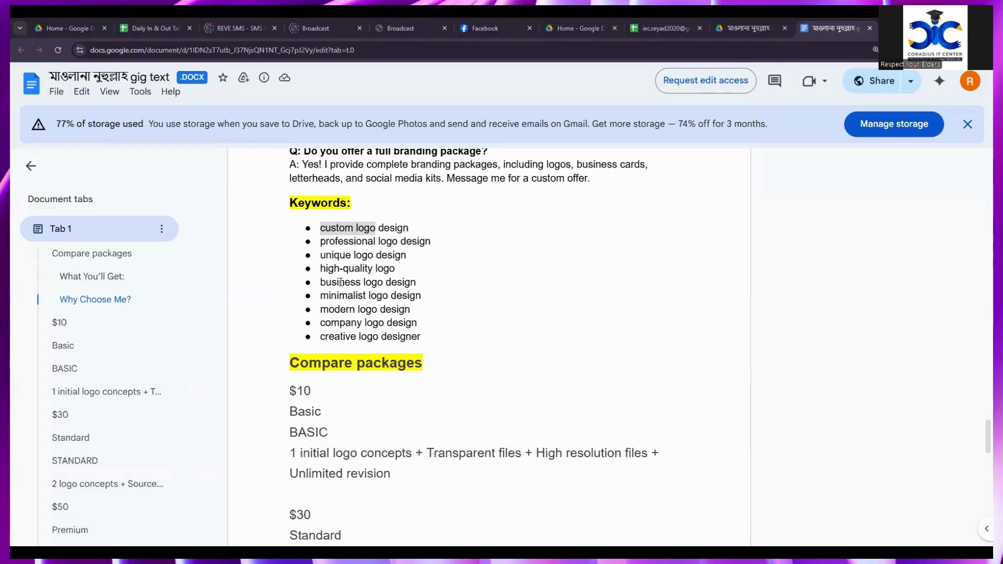
# - Copy "unique logo" from the document's Keywords list and add it as the fifth positive keyword of the gig
pyautogui.moveTo(319, 256); pyautogui.dragTo(371, 255)
pyautogui.rightClick(371, 255)
pyautogui.click(396, 267)
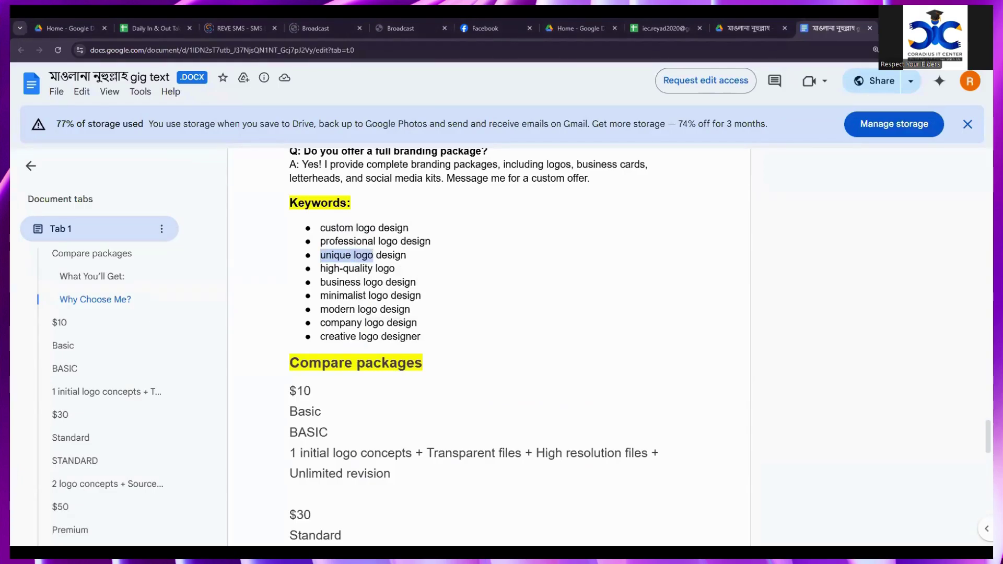
pyautogui.hotkey('alt', 'Tab')
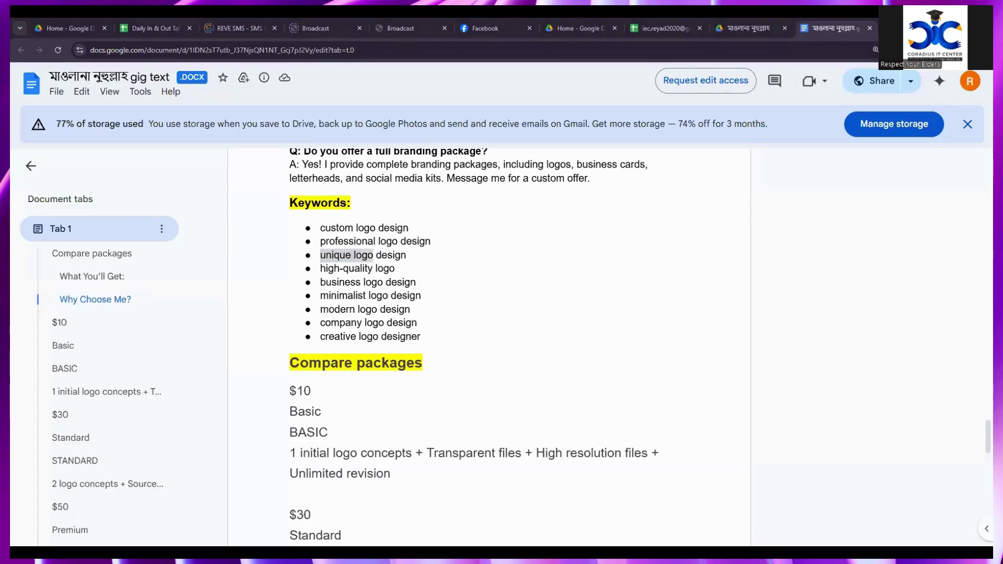
pyautogui.moveTo(562, 341); pyautogui.dragTo(332, 313)
pyautogui.click(244, 360)
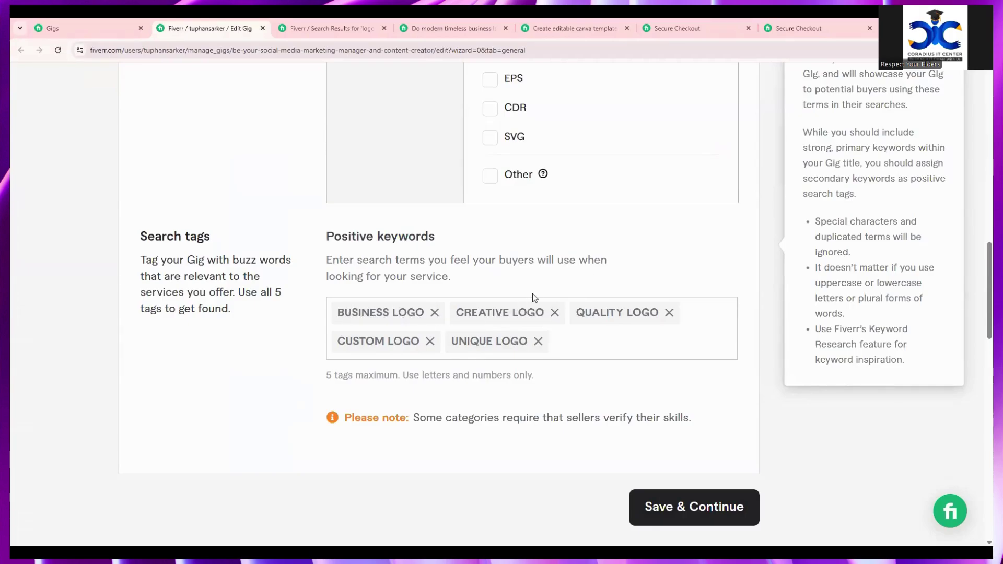
# - Try to save the gig overview, and replace the "&" in the gig title with "and"
pyautogui.click(710, 509)
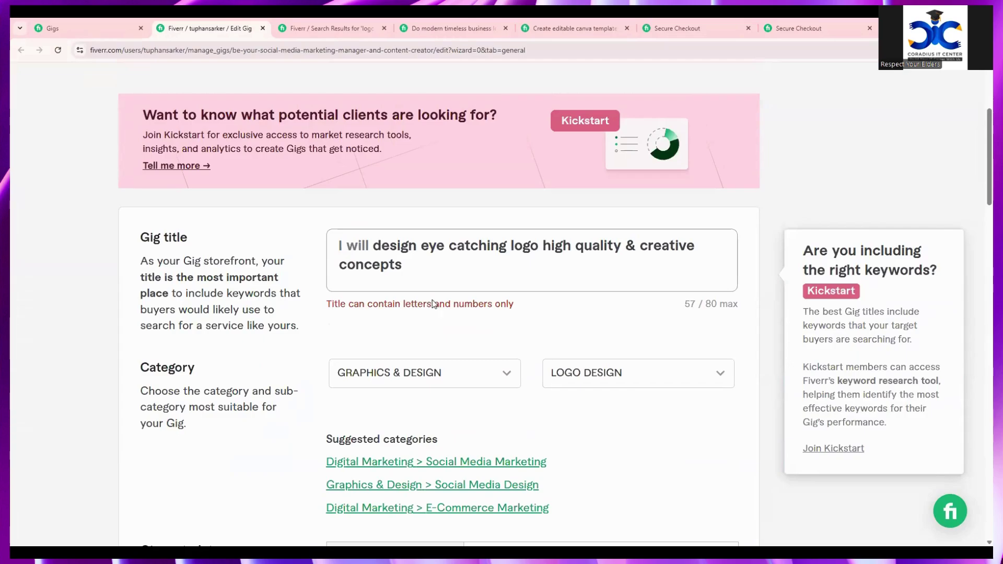
pyautogui.click(636, 245)
pyautogui.press('BackSpace')
pyautogui.write('and')
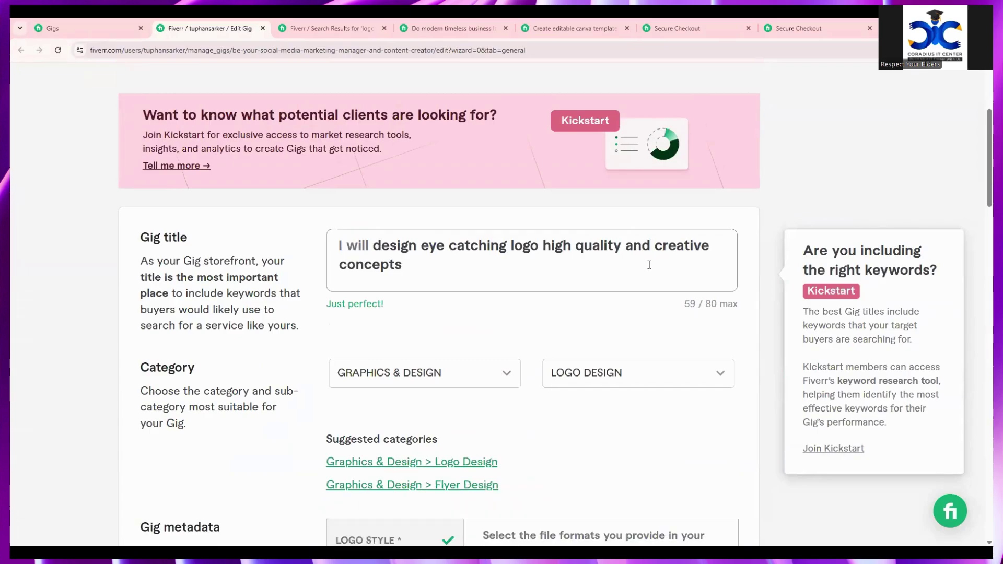
pyautogui.moveTo(651, 246); pyautogui.dragTo(632, 249)
pyautogui.click(637, 265)
pyautogui.moveTo(319, 311); pyautogui.dragTo(375, 304)
pyautogui.click(416, 319)
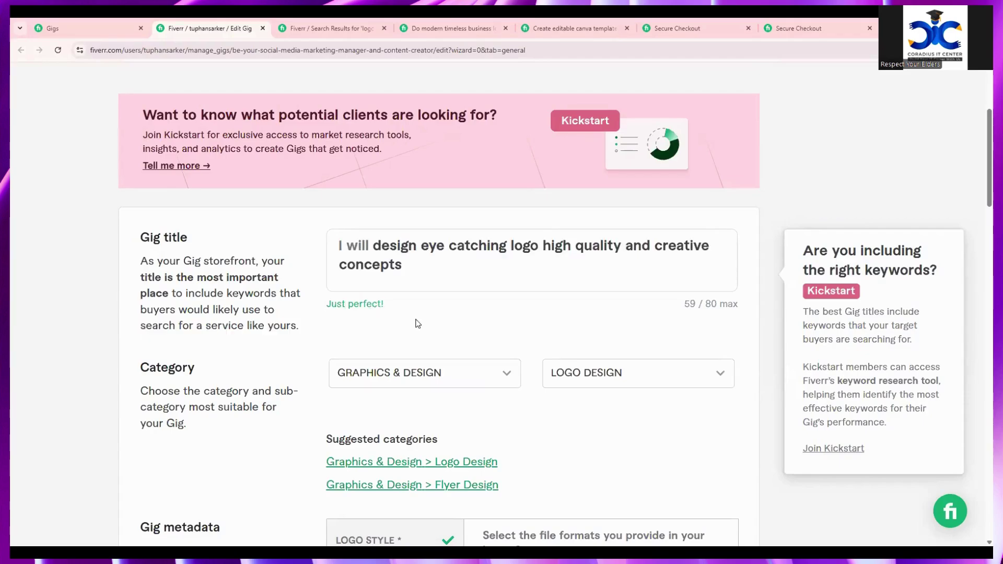
# - Save the gig overview and continue to the Pricing stage
pyautogui.scroll(-5, 479, 342)
pyautogui.scroll(-15, 487, 359)
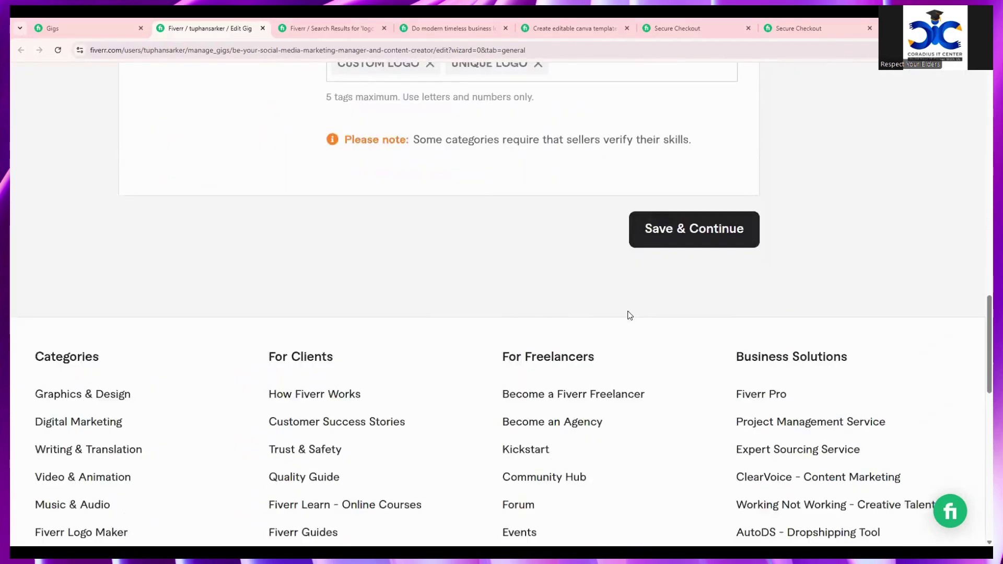
pyautogui.click(691, 181)
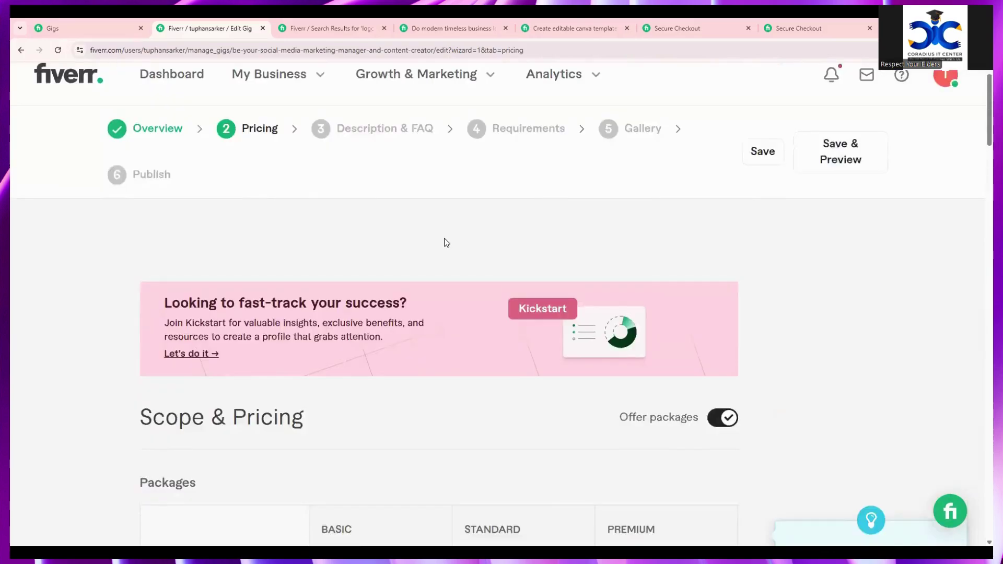
# - Examine the Basic, Standard and Premium columns of the Scope & Pricing packages table and the fields each one requires
pyautogui.scroll(-5, 416, 236)
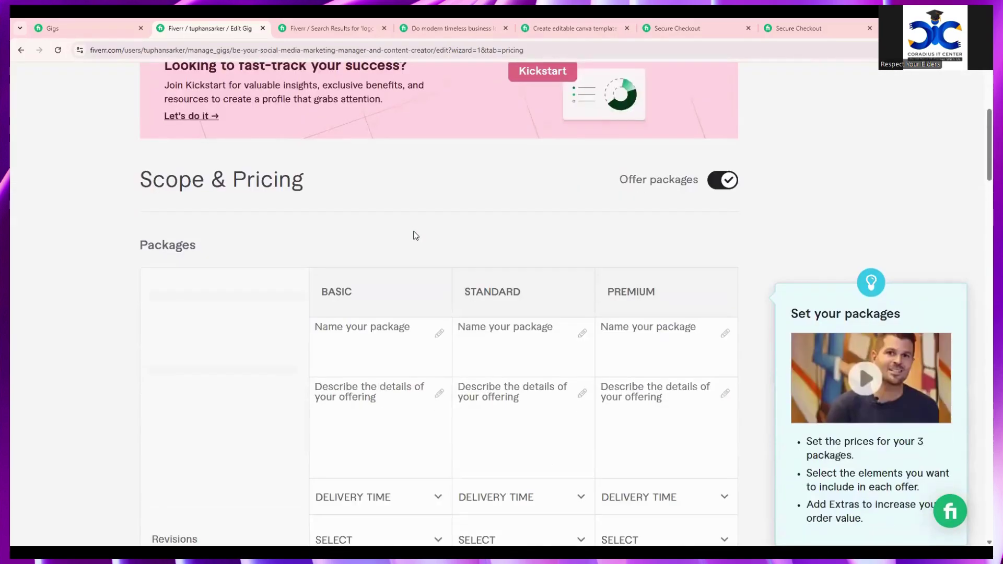
pyautogui.scroll(-3, 416, 236)
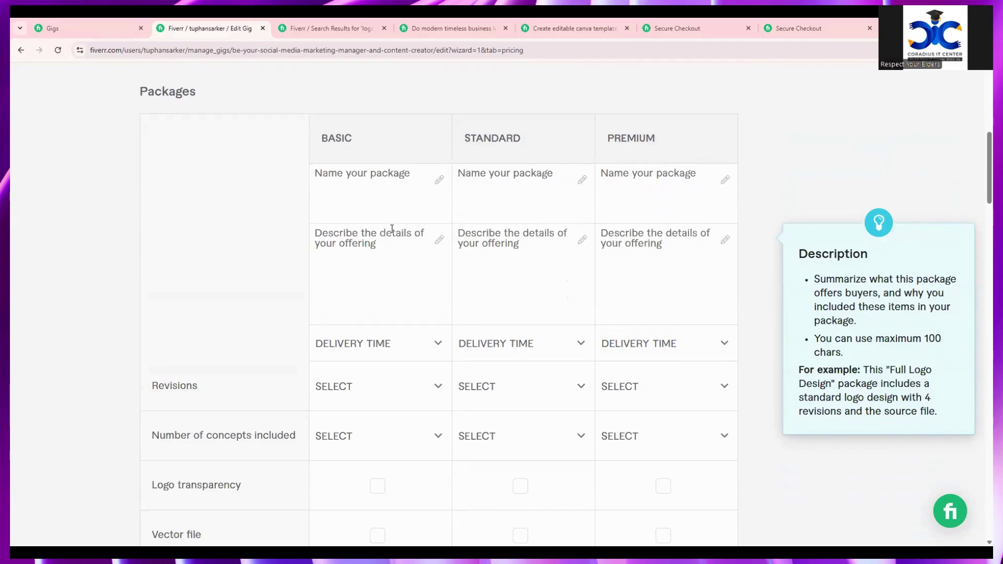
pyautogui.scroll(2, 335, 264)
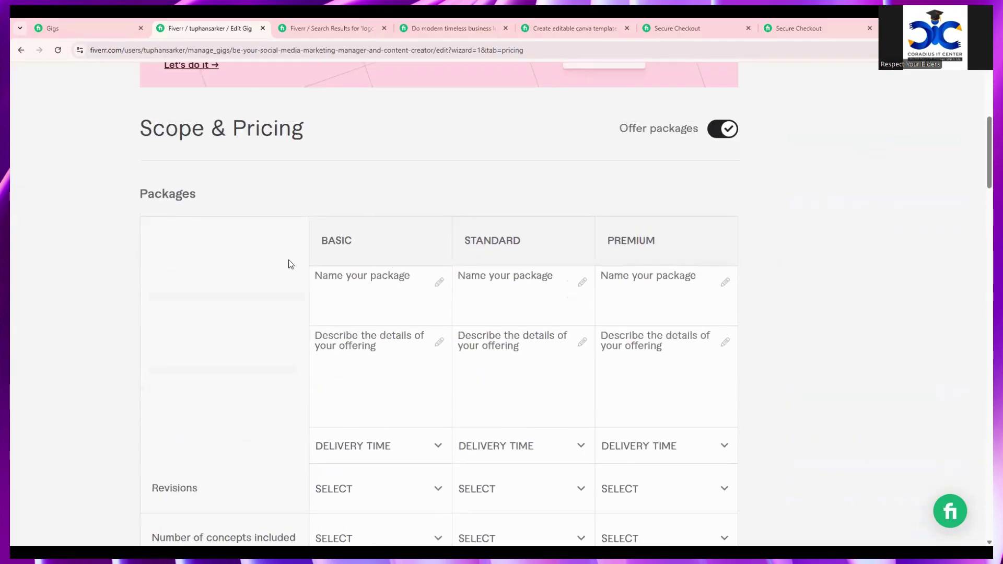
pyautogui.moveTo(356, 240); pyautogui.dragTo(318, 241)
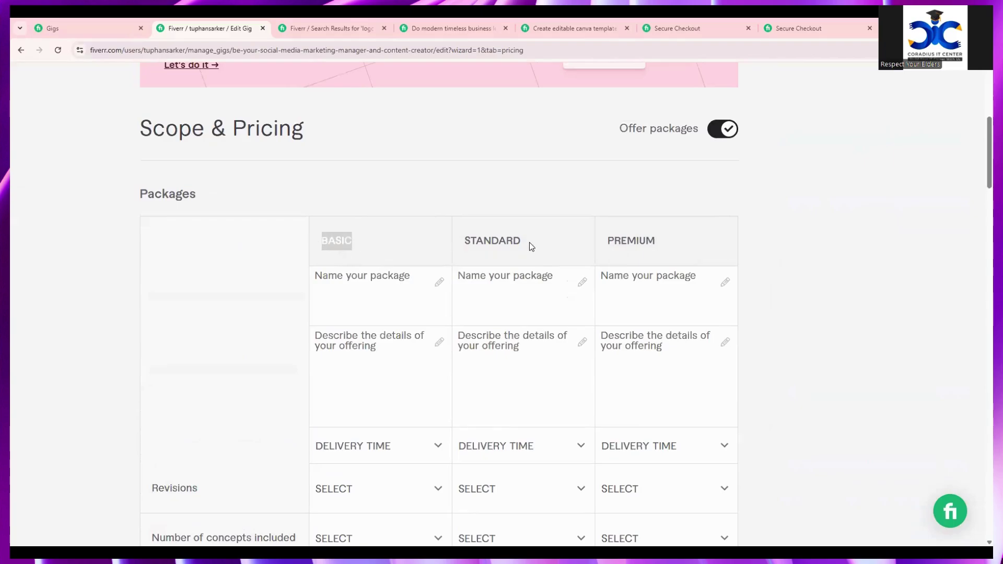
pyautogui.moveTo(530, 243); pyautogui.dragTo(445, 241)
pyautogui.moveTo(674, 250); pyautogui.dragTo(600, 248)
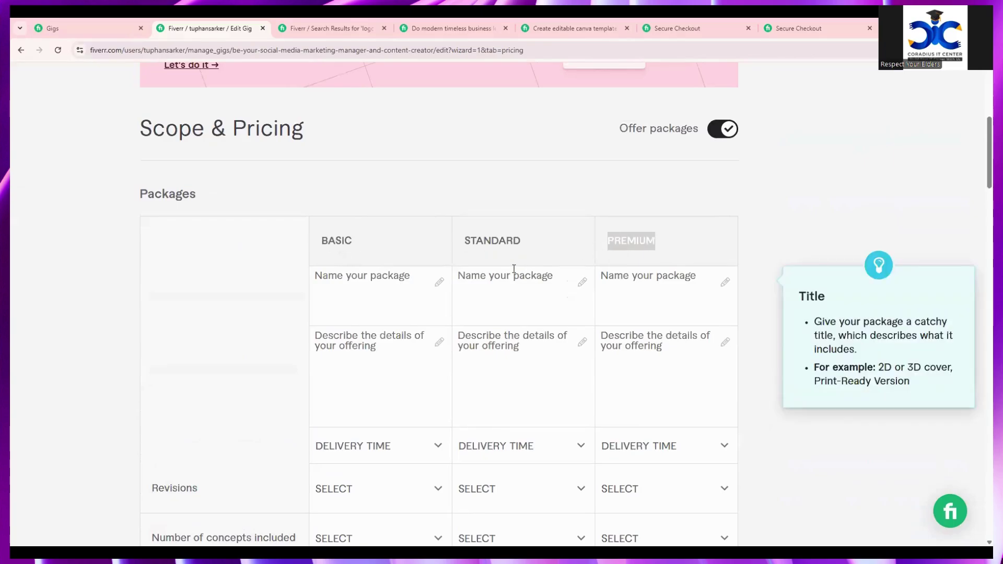
pyautogui.scroll(-2, 514, 268)
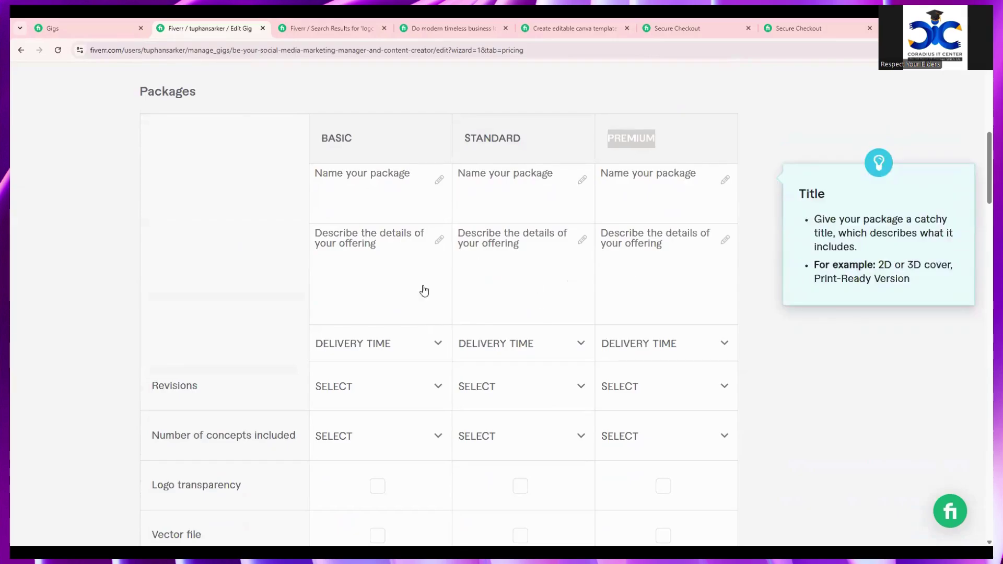
# - Copy the $10 Basic package block from the document's Compare packages section for the gig's Basic package
pyautogui.scroll(1, 489, 295)
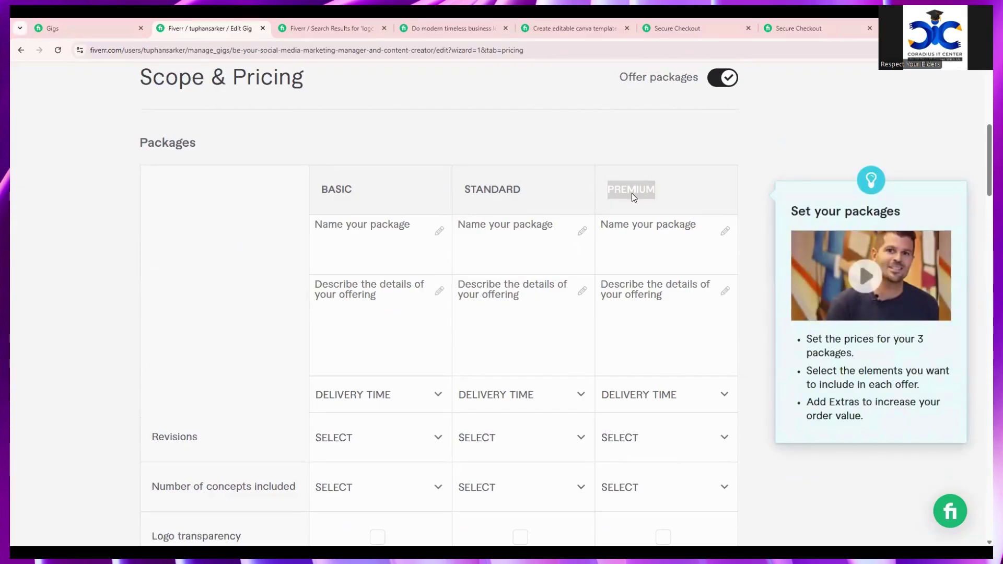
pyautogui.hotkey('alt', 'Tab')
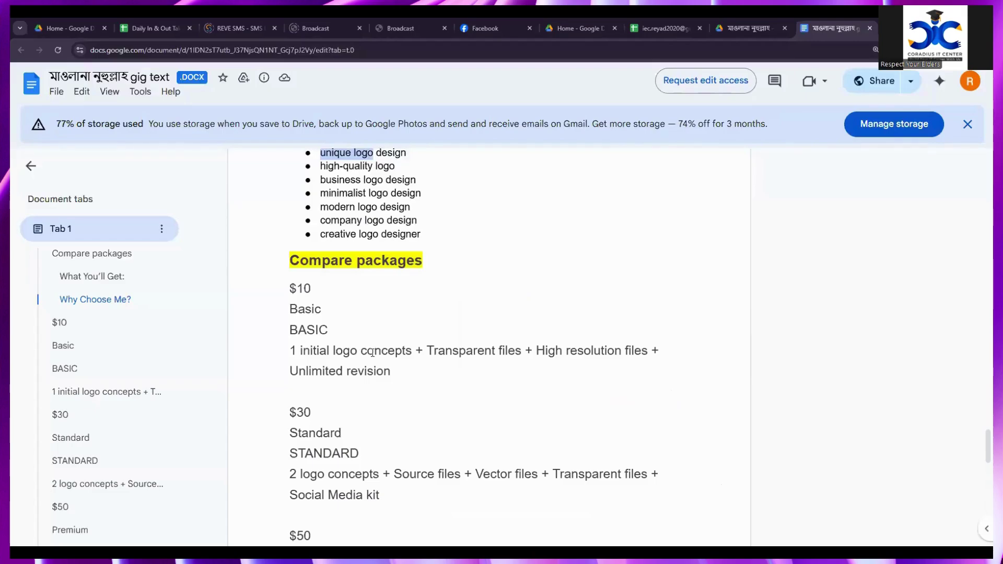
pyautogui.click(342, 339)
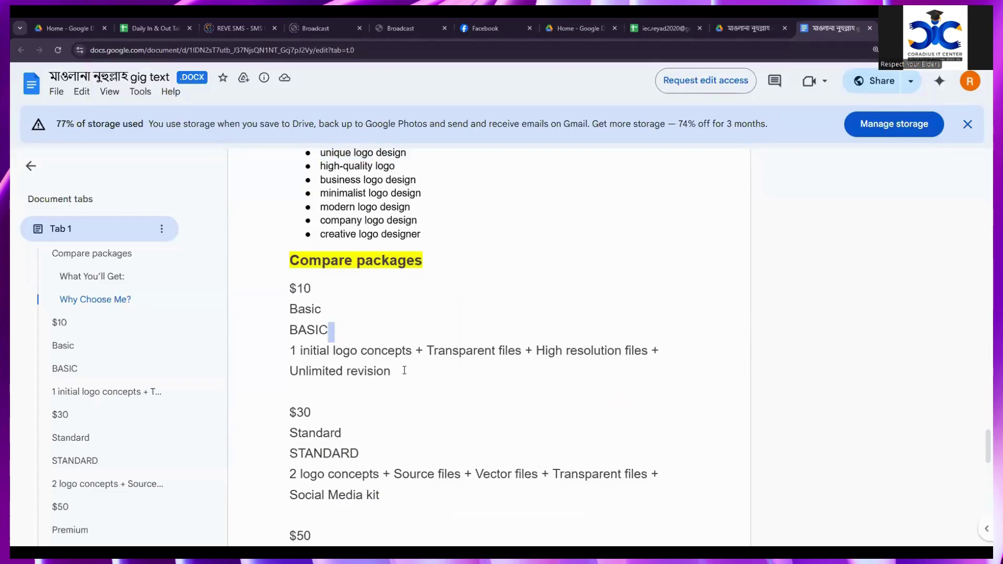
pyautogui.moveTo(391, 372); pyautogui.dragTo(289, 296)
pyautogui.rightClick(307, 302)
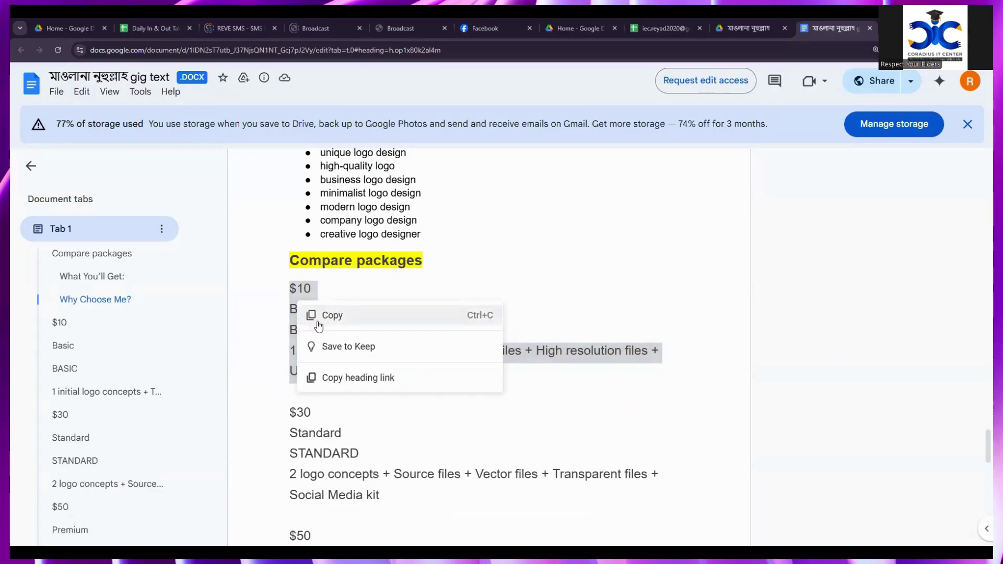
pyautogui.click(326, 315)
pyautogui.hotkey('alt', 'Tab')
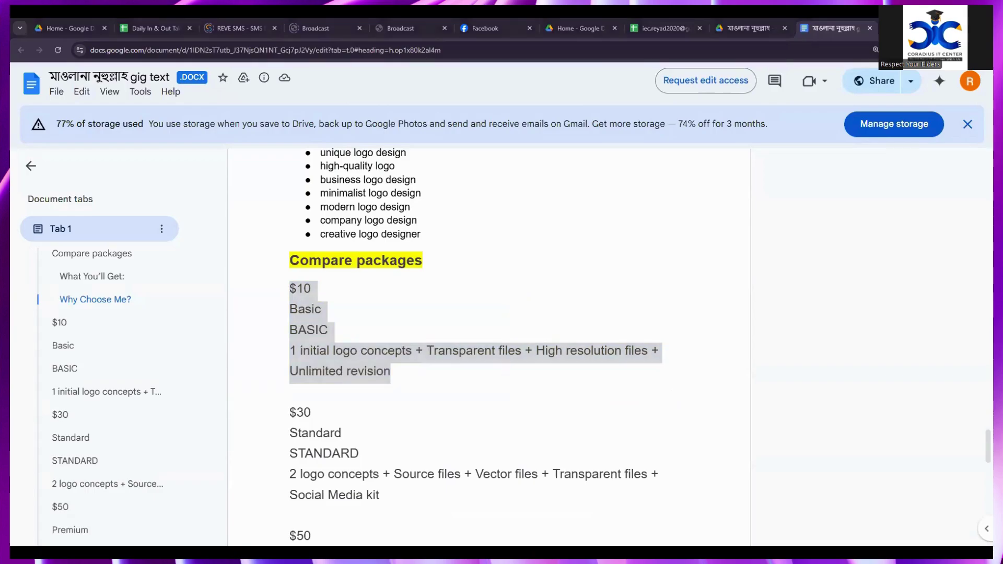
# - Copy the $30 Standard package block, including its offering text, from the document for the gig's Standard package
pyautogui.scroll(-2, 477, 365)
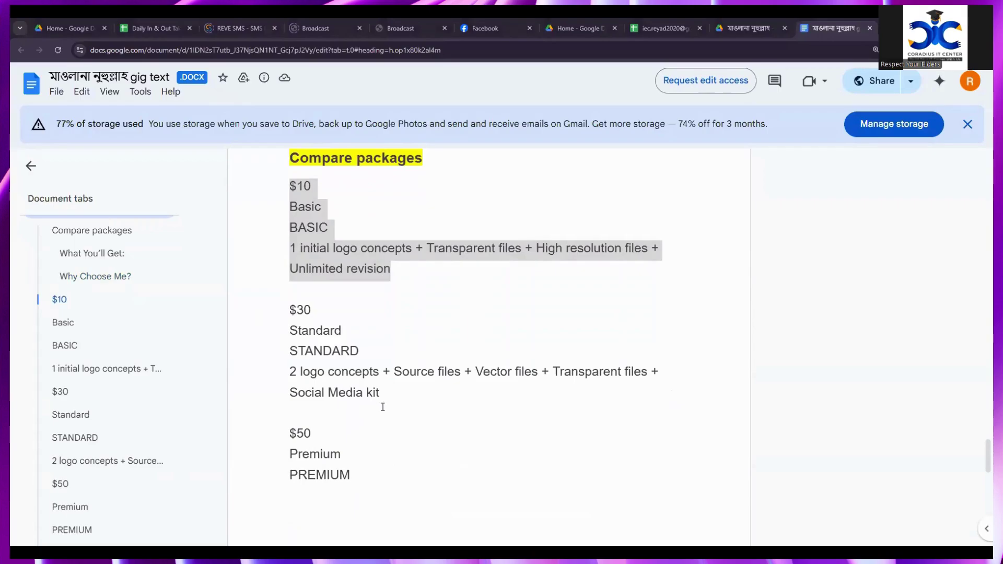
pyautogui.moveTo(265, 301); pyautogui.dragTo(289, 309)
pyautogui.click(379, 395)
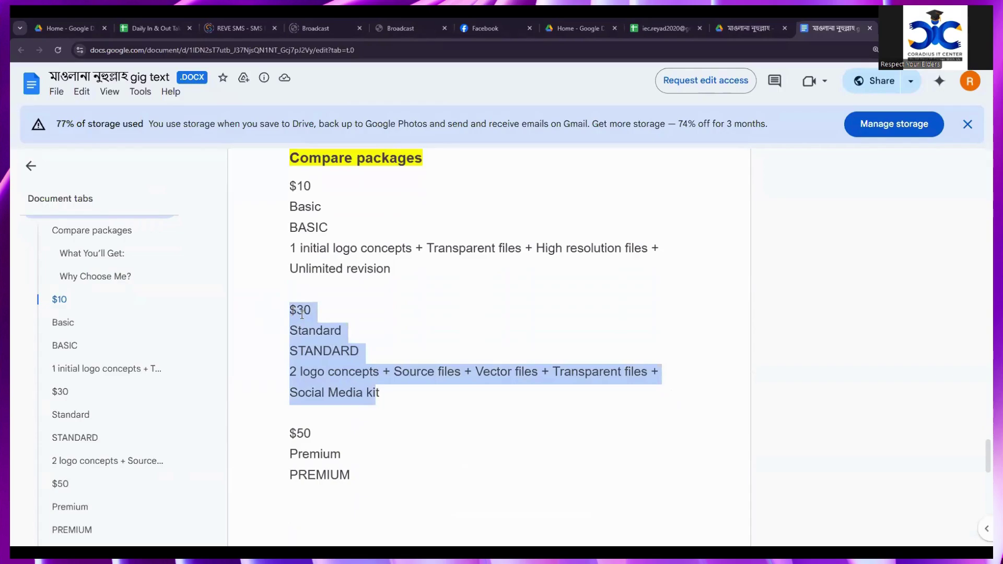
pyautogui.rightClick(303, 320)
pyautogui.click(334, 330)
pyautogui.hotkey('alt', 'Tab')
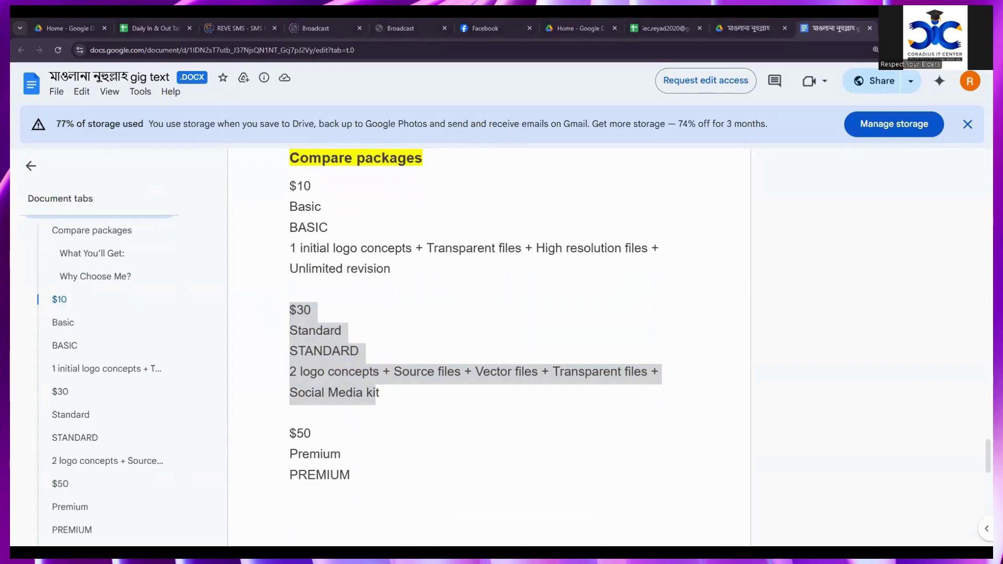
# - Copy the $50 Premium heading lines from the document for the gig's Premium package
pyautogui.scroll(-3, 583, 401)
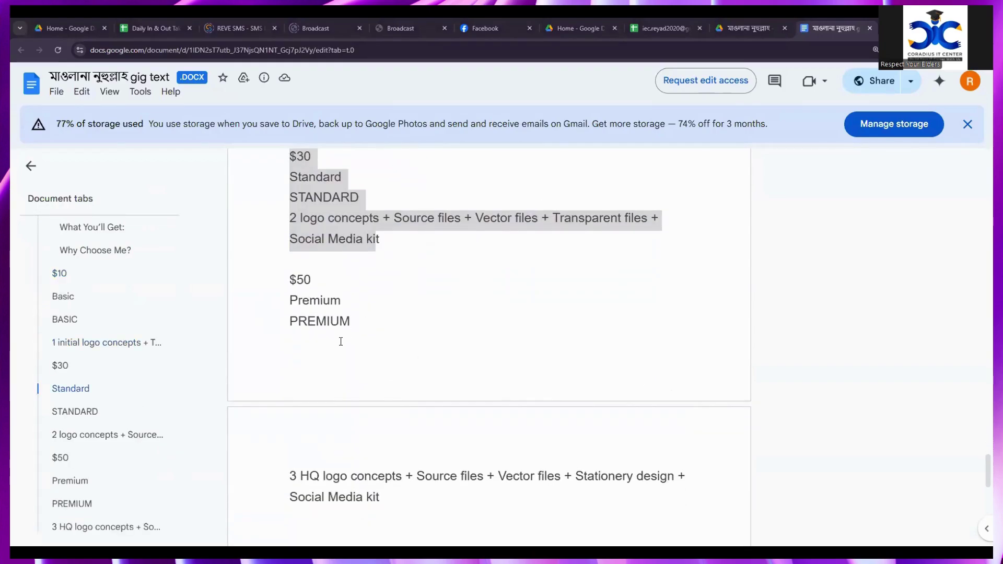
pyautogui.scroll(-2, 341, 341)
pyautogui.moveTo(355, 220); pyautogui.dragTo(286, 169)
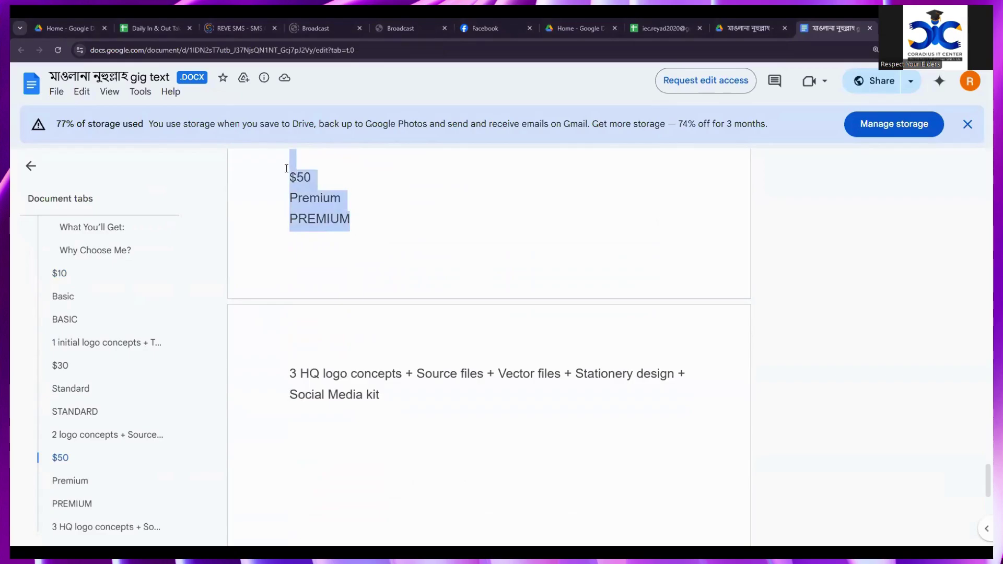
pyautogui.moveTo(350, 220); pyautogui.dragTo(300, 184)
pyautogui.rightClick(300, 184)
pyautogui.click(336, 201)
pyautogui.hotkey('alt', 'Tab')
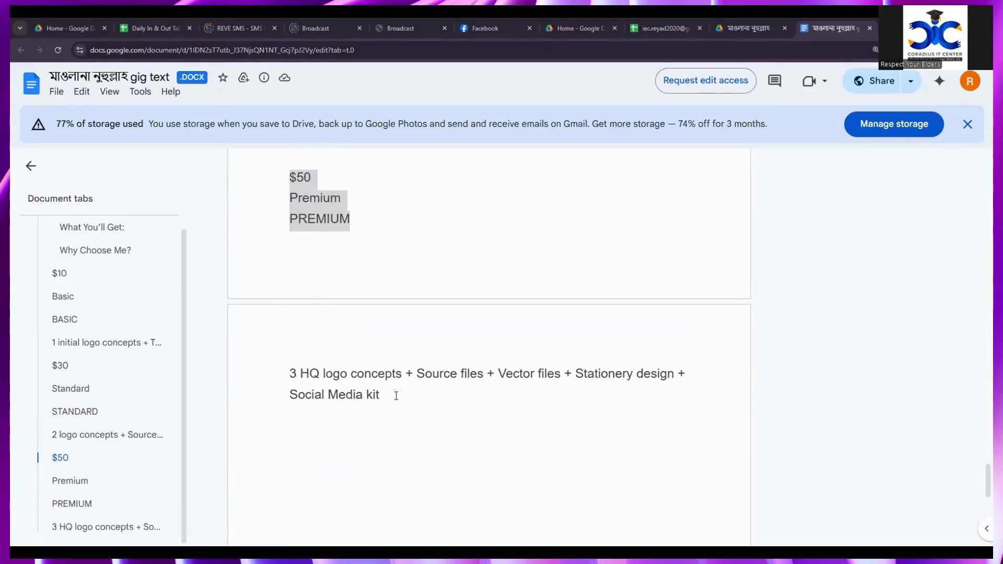
# - Copy "3 HQ logo concepts + Source files + Vector files + Stationery design + Social Media kit" for the gig's Premium package description
pyautogui.hotkey('alt', 'Tab')
pyautogui.rightClick(313, 370)
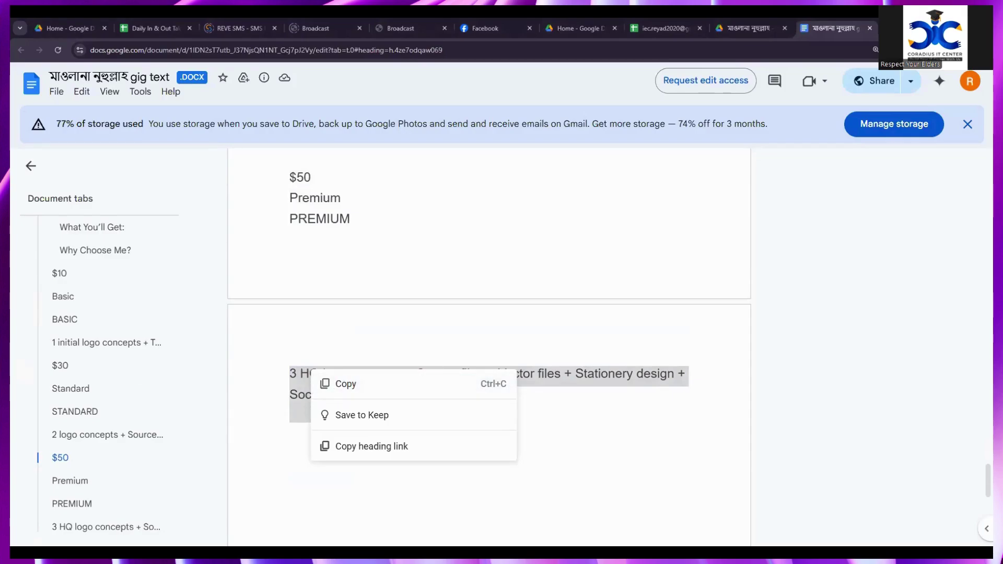
pyautogui.click(346, 384)
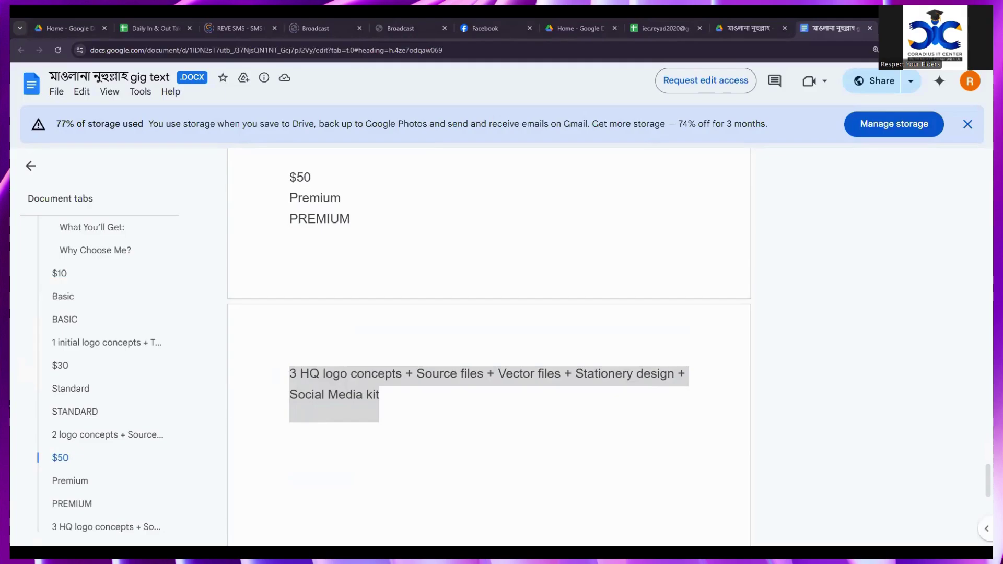
pyautogui.click(392, 405)
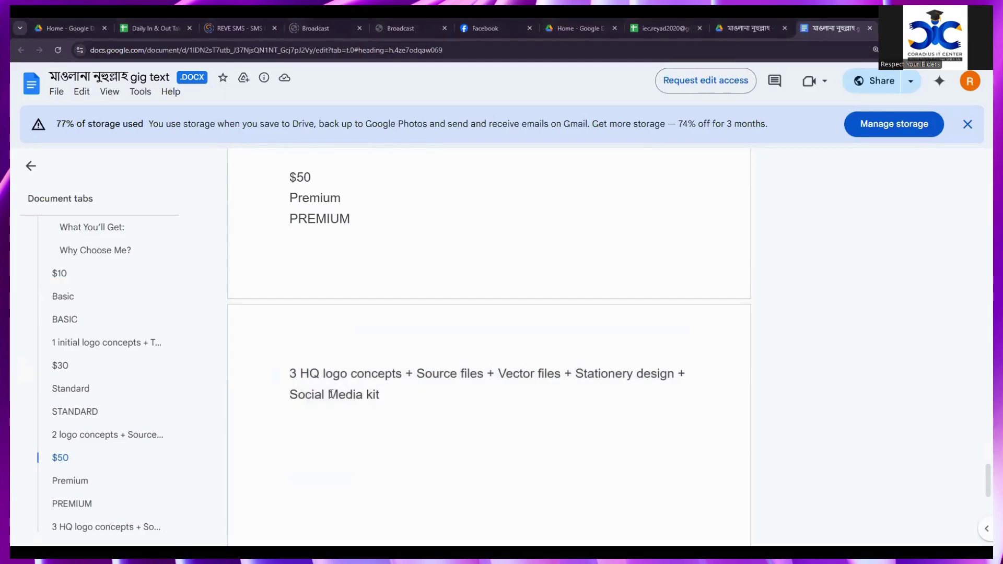
pyautogui.moveTo(392, 405); pyautogui.dragTo(301, 377)
pyautogui.rightClick(310, 387)
pyautogui.click(324, 391)
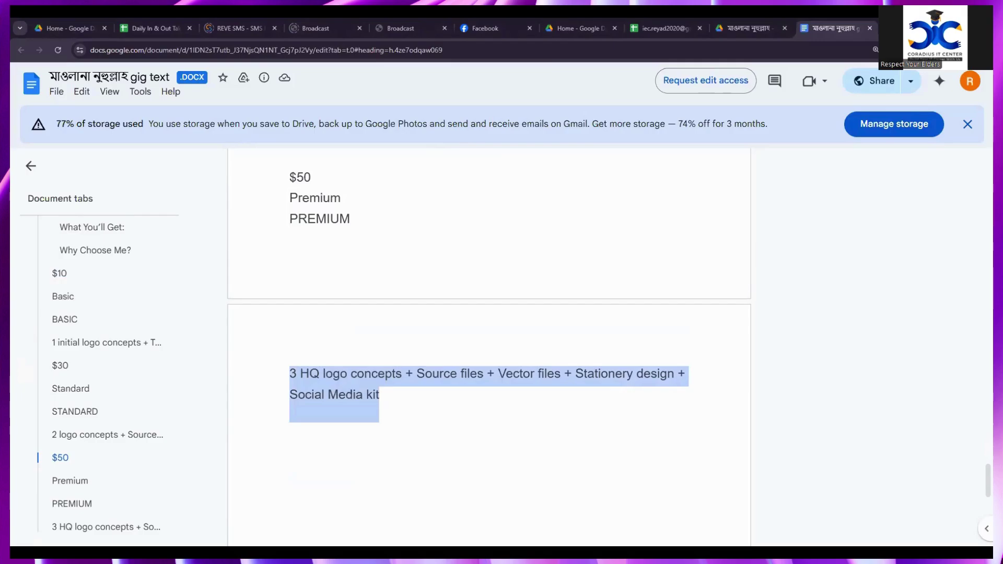
pyautogui.hotkey('alt', 'Tab')
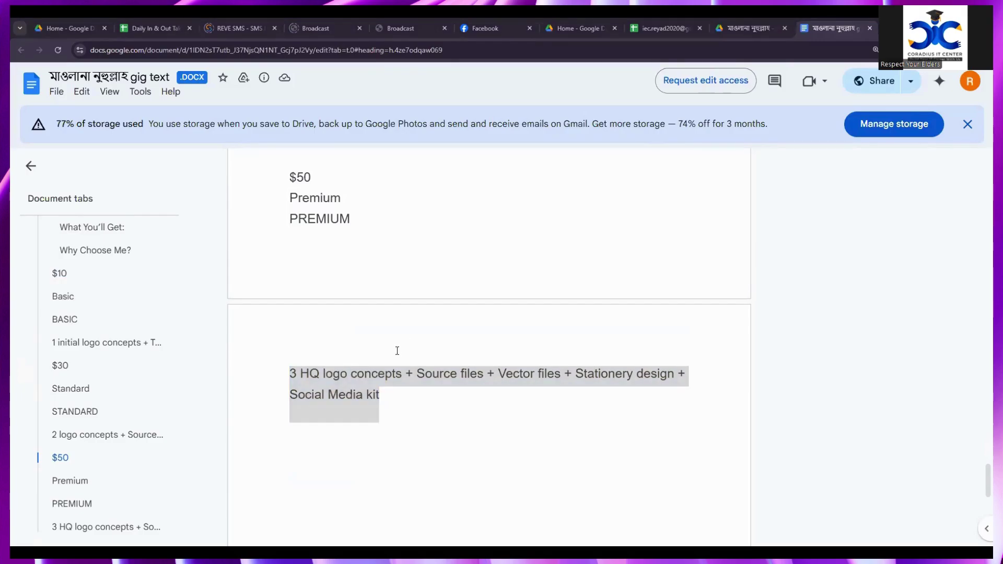
# - Copy "2 logo concepts + Source files + Vector files + Transparent files + Social Media kit" for the gig's Standard package description
pyautogui.scroll(3, 397, 353)
pyautogui.scroll(-5, 372, 324)
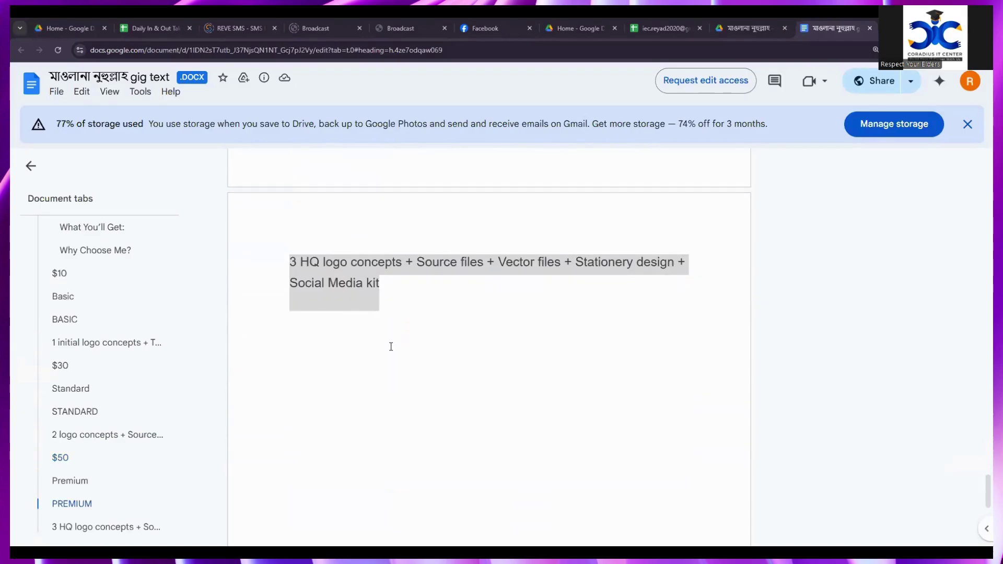
pyautogui.scroll(-1, 390, 347)
pyautogui.scroll(5, 385, 347)
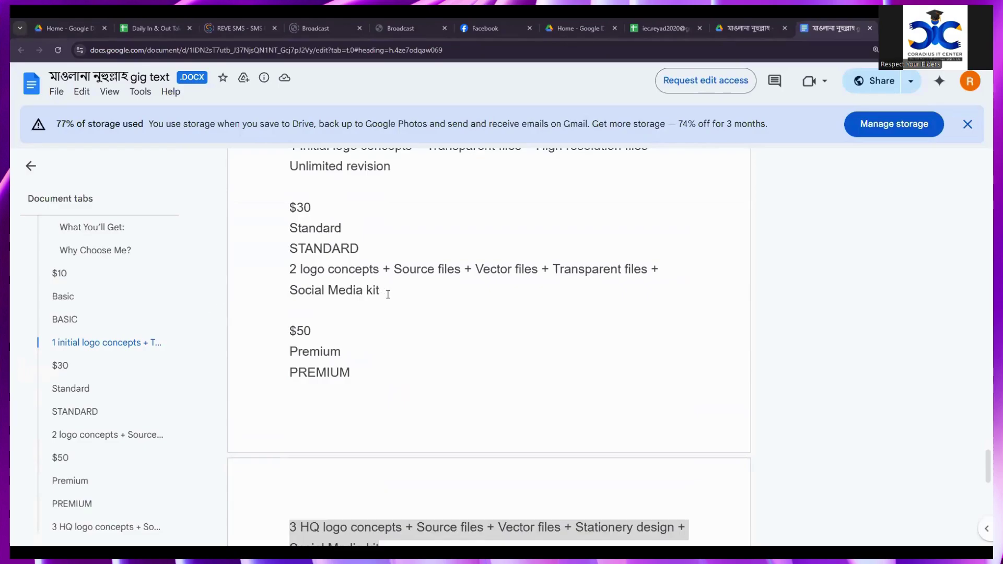
pyautogui.moveTo(388, 295); pyautogui.dragTo(290, 271)
pyautogui.rightClick(313, 273)
pyautogui.click(345, 289)
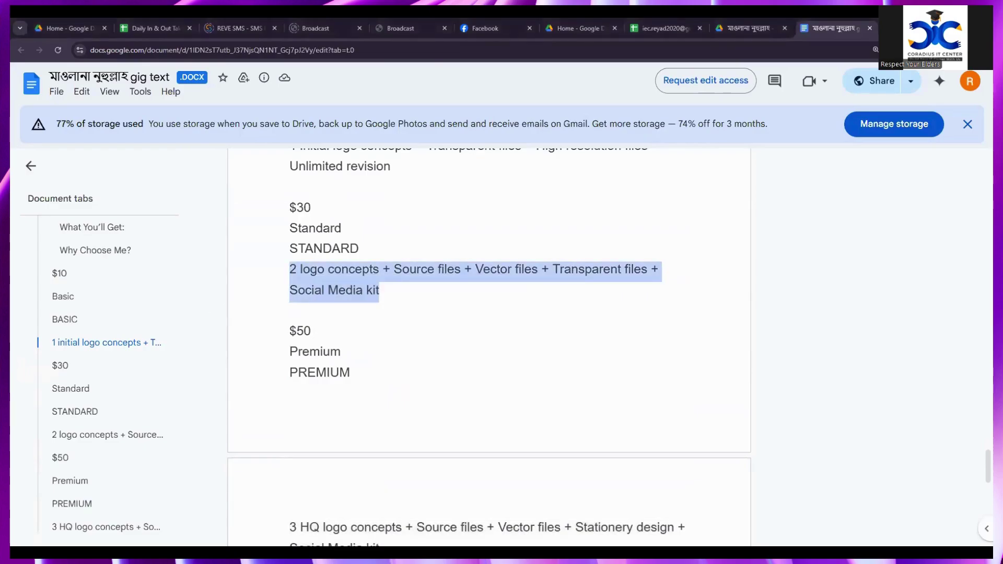
# - Copy "1 initial logo concepts + Transparent files + High resolution files + Unlimited revision" for the Basic package description, and return to the Fiverr gig's packages
pyautogui.scroll(1, 388, 316)
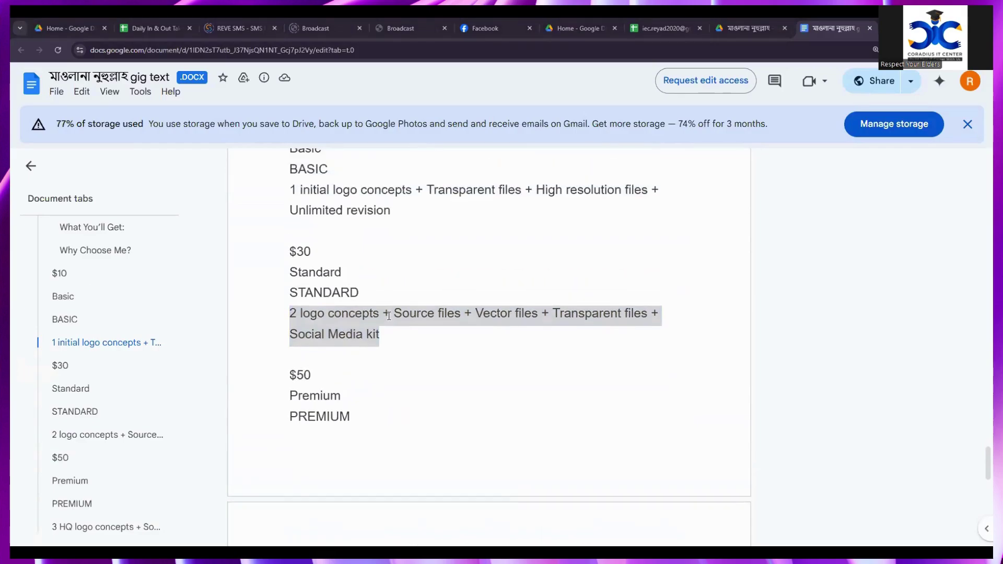
pyautogui.scroll(1, 389, 316)
pyautogui.moveTo(398, 284); pyautogui.dragTo(292, 250)
pyautogui.rightClick(345, 269)
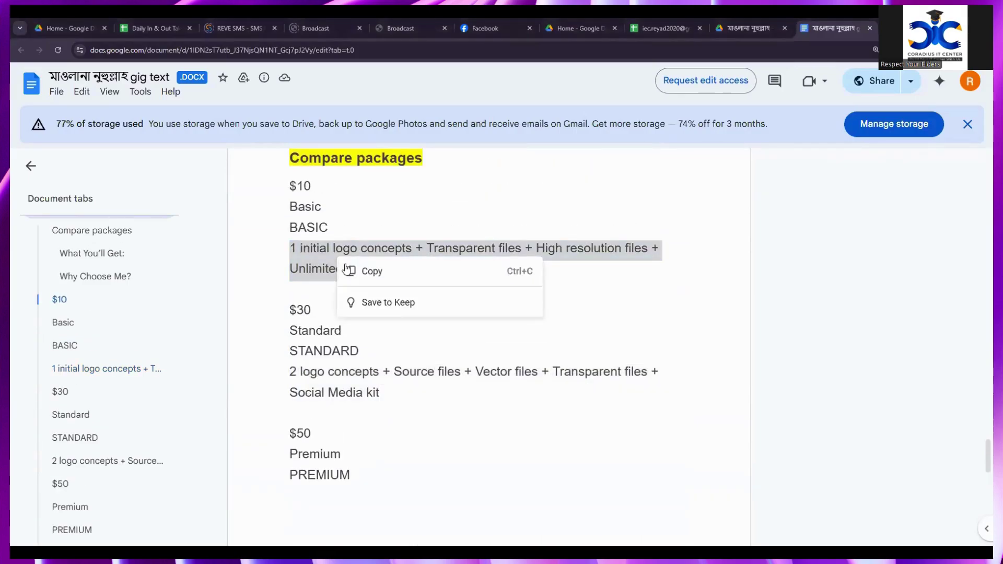
pyautogui.click(346, 270)
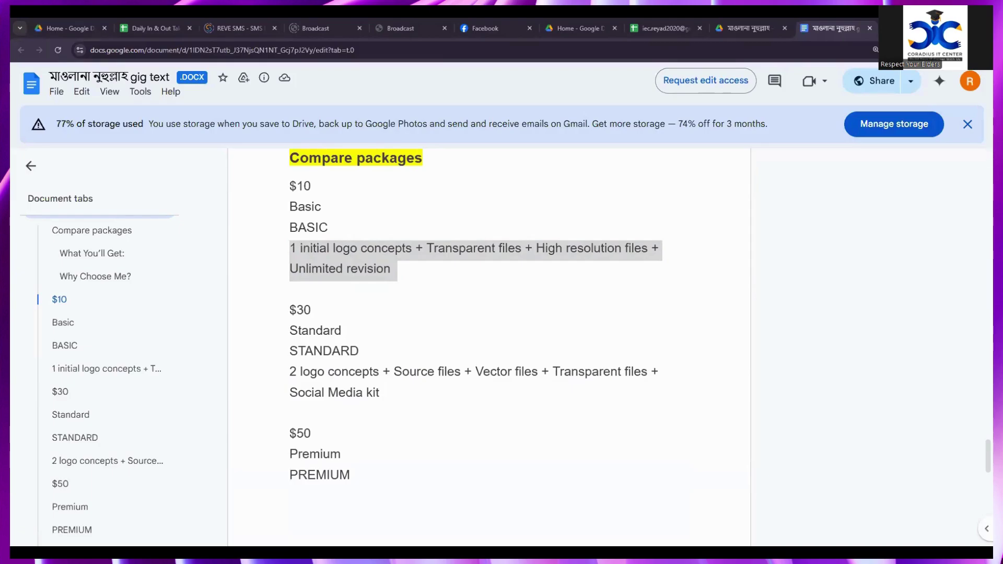
pyautogui.hotkey('alt', 'Tab')
pyautogui.click(602, 294)
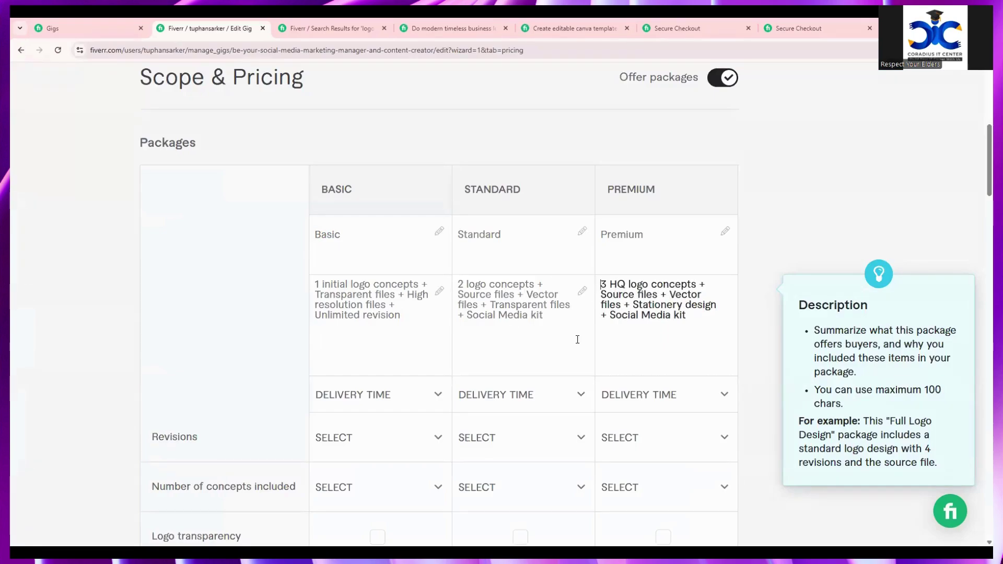
# - Check the Basic, Standard and Premium package names against their column headings in the packages table
pyautogui.click(353, 234)
pyautogui.click(526, 232)
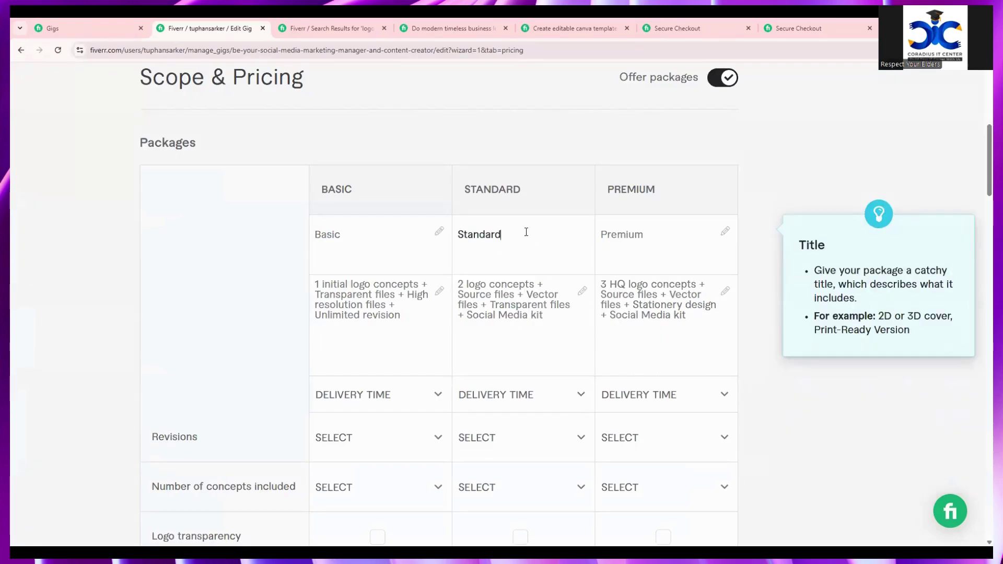
pyautogui.click(674, 235)
pyautogui.moveTo(373, 194); pyautogui.dragTo(321, 189)
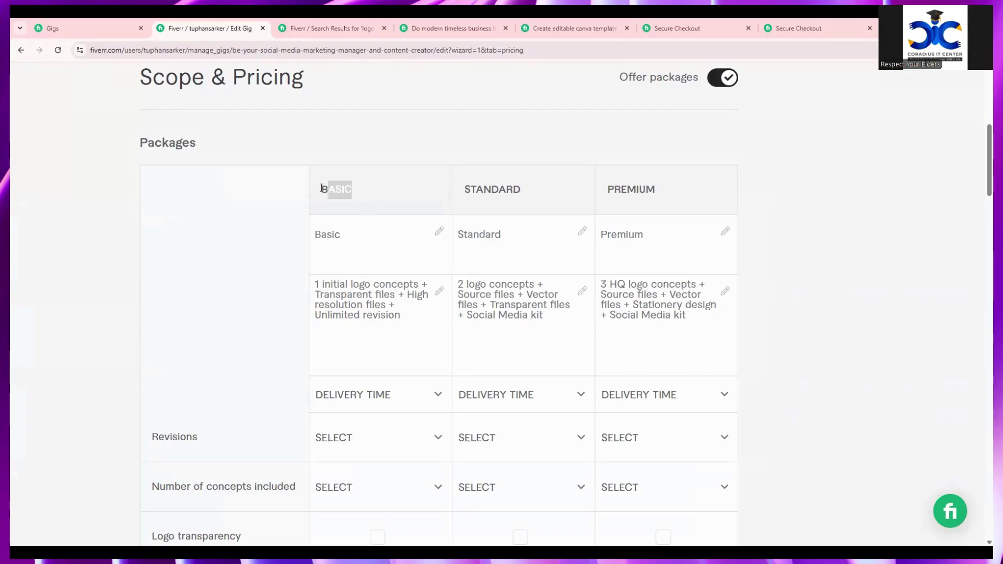
pyautogui.click(344, 235)
pyautogui.moveTo(541, 193); pyautogui.dragTo(443, 194)
pyautogui.click(517, 232)
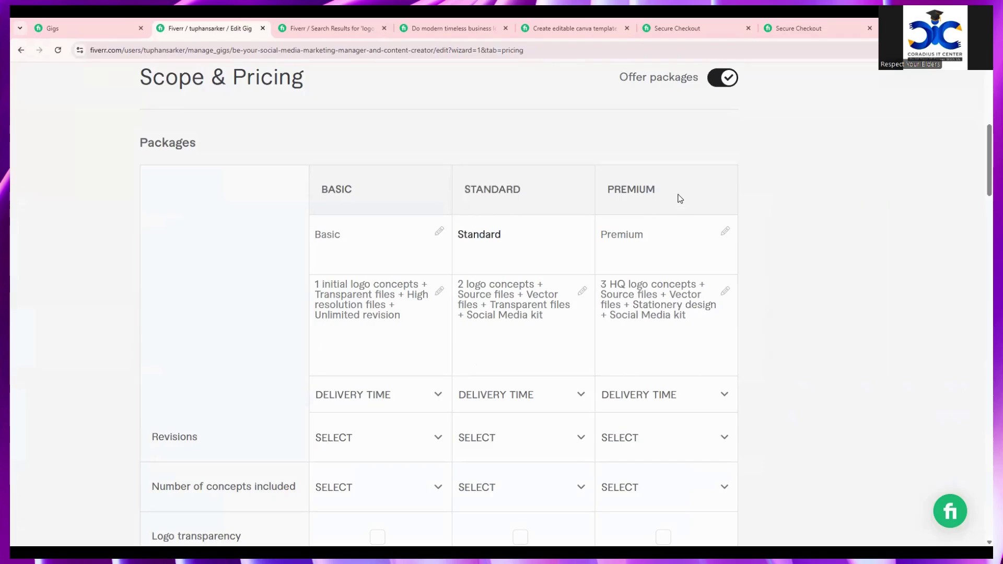
pyautogui.moveTo(679, 197); pyautogui.dragTo(607, 197)
pyautogui.click(654, 222)
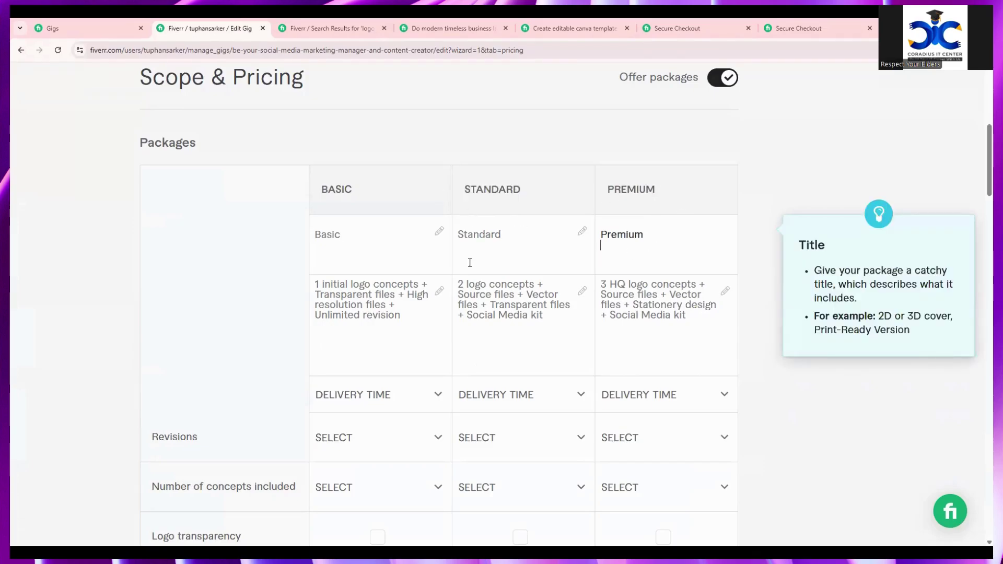
pyautogui.click(349, 249)
# - Review the Basic package description phrase by phrase, and recheck the Standard and Premium package entries
pyautogui.click(316, 286)
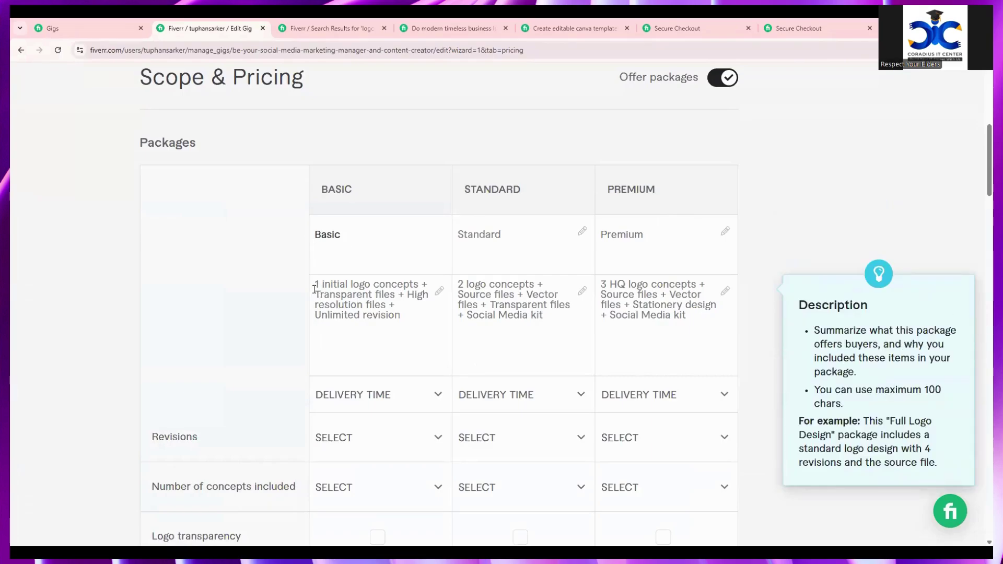
pyautogui.moveTo(371, 287); pyautogui.dragTo(418, 286)
pyautogui.moveTo(315, 293); pyautogui.dragTo(302, 319)
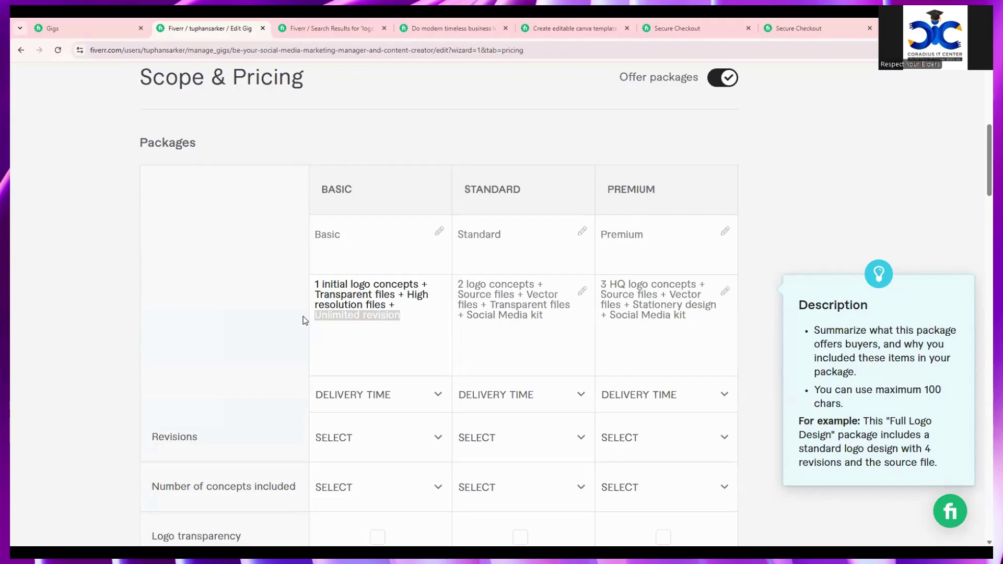
pyautogui.click(499, 247)
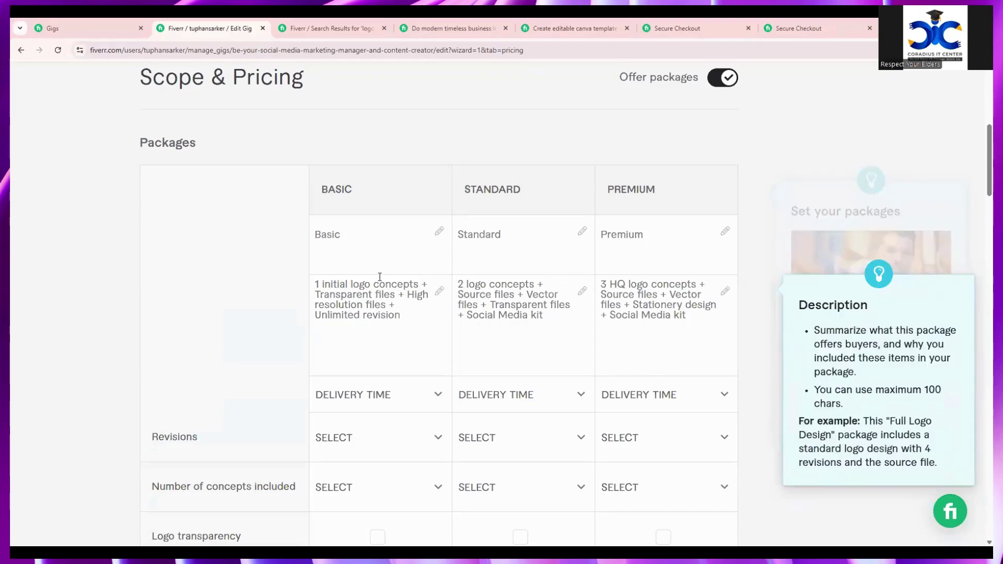
pyautogui.click(527, 237)
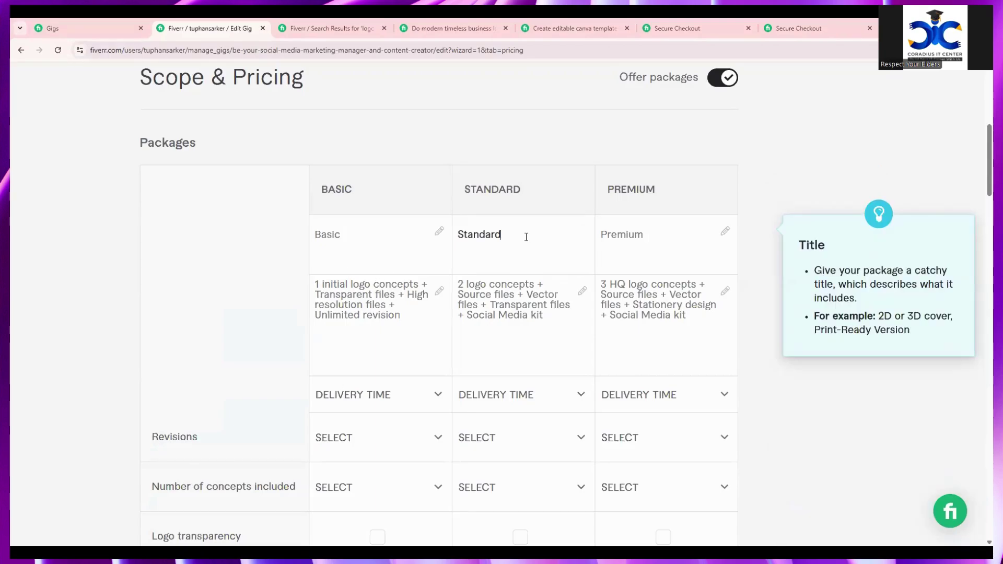
pyautogui.click(676, 233)
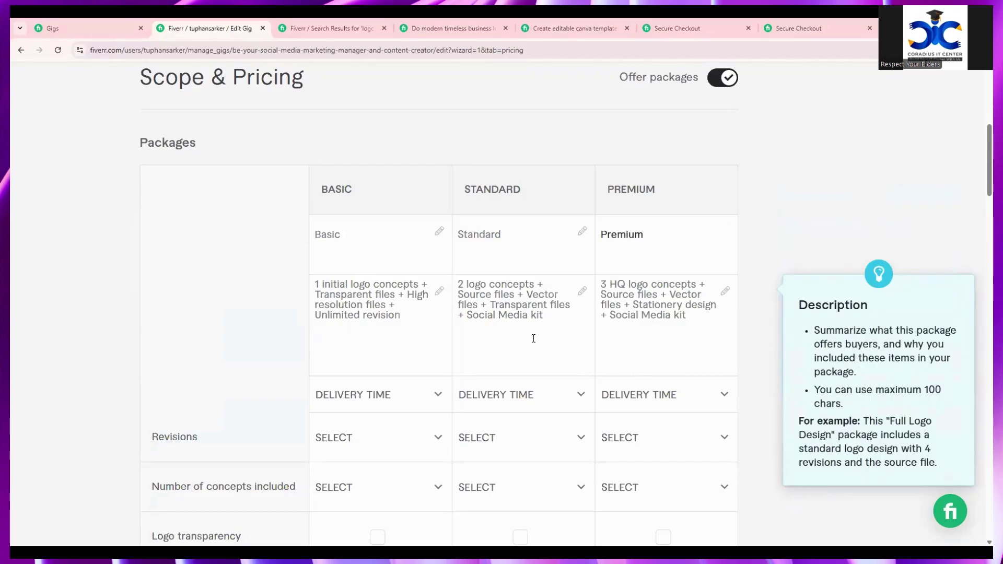
pyautogui.click(608, 161)
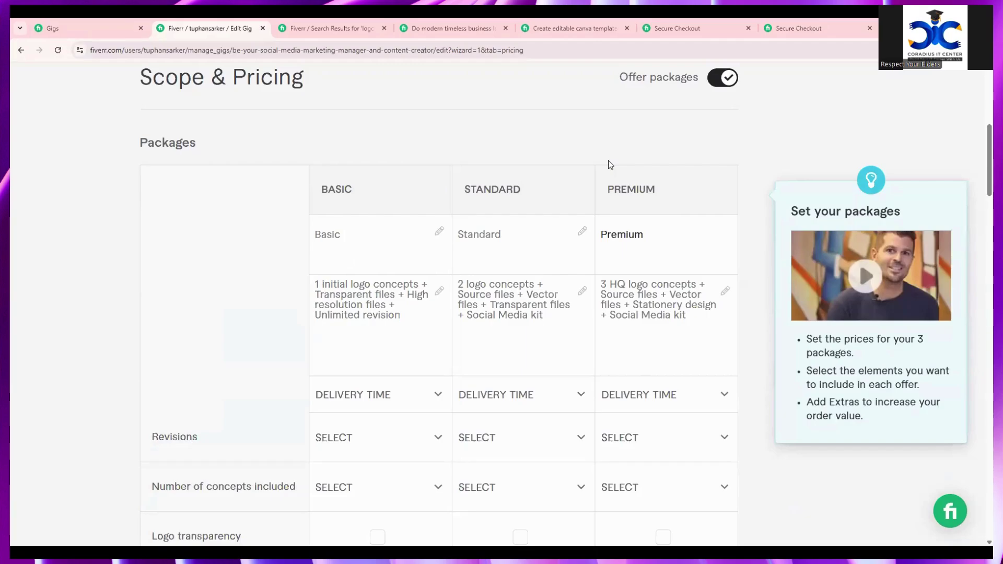
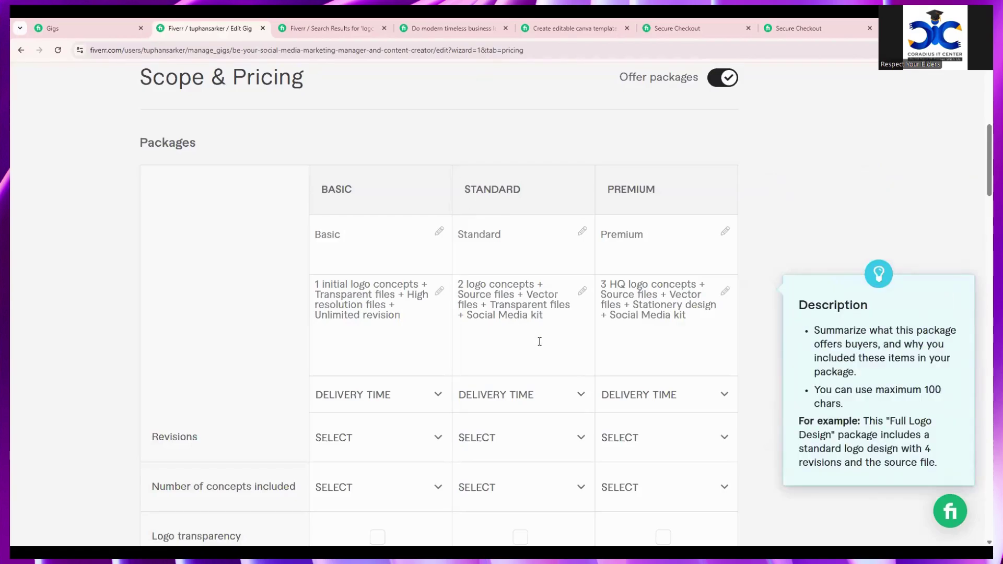
pyautogui.scroll(1, 540, 342)
pyautogui.scroll(-1, 540, 342)
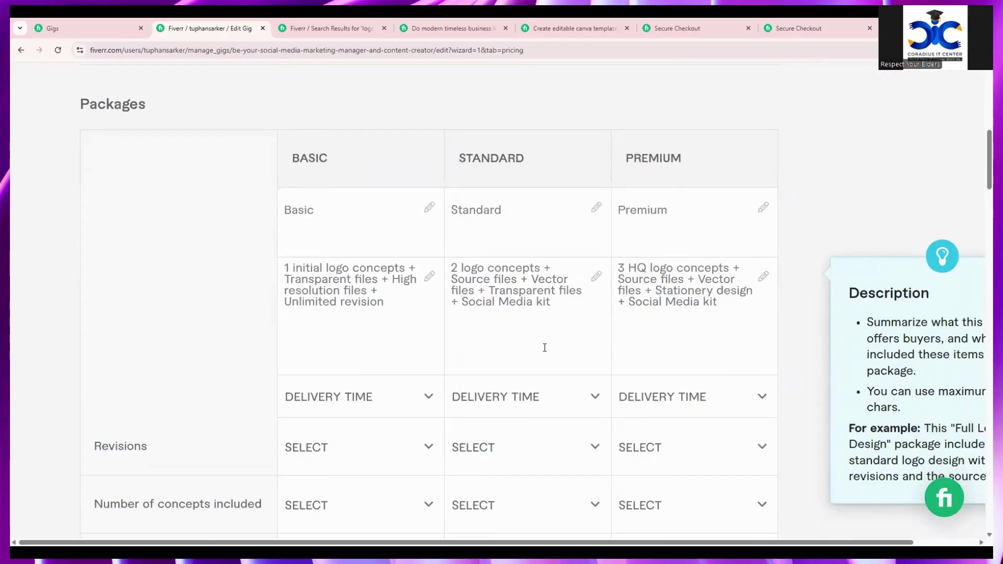
# - Recheck the full wording of the Basic package description in the packages table
pyautogui.scroll(1, 547, 347)
pyautogui.scroll(-1, 549, 347)
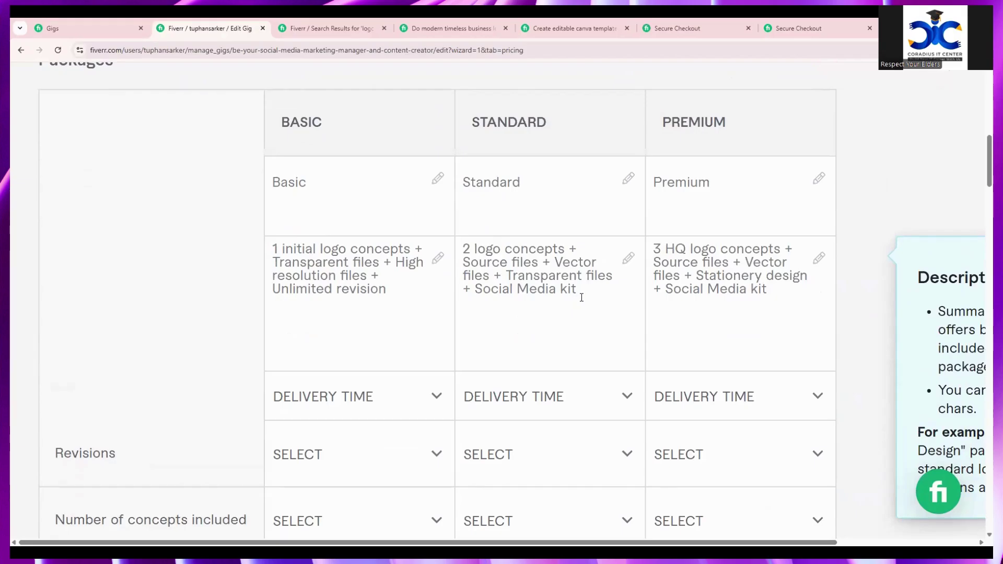
pyautogui.tripleClick(480, 266)
pyautogui.click(414, 296)
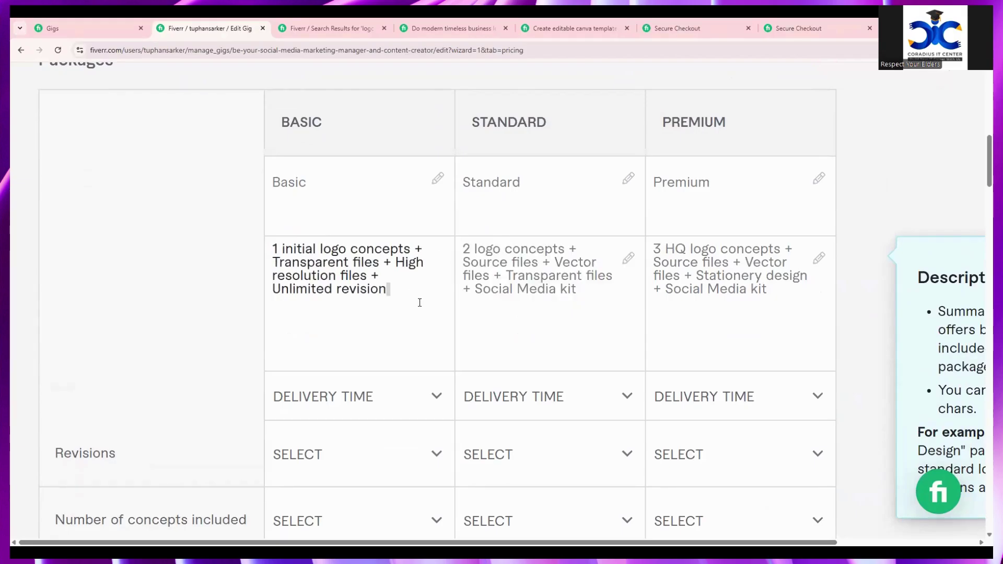
pyautogui.moveTo(400, 292); pyautogui.dragTo(265, 253)
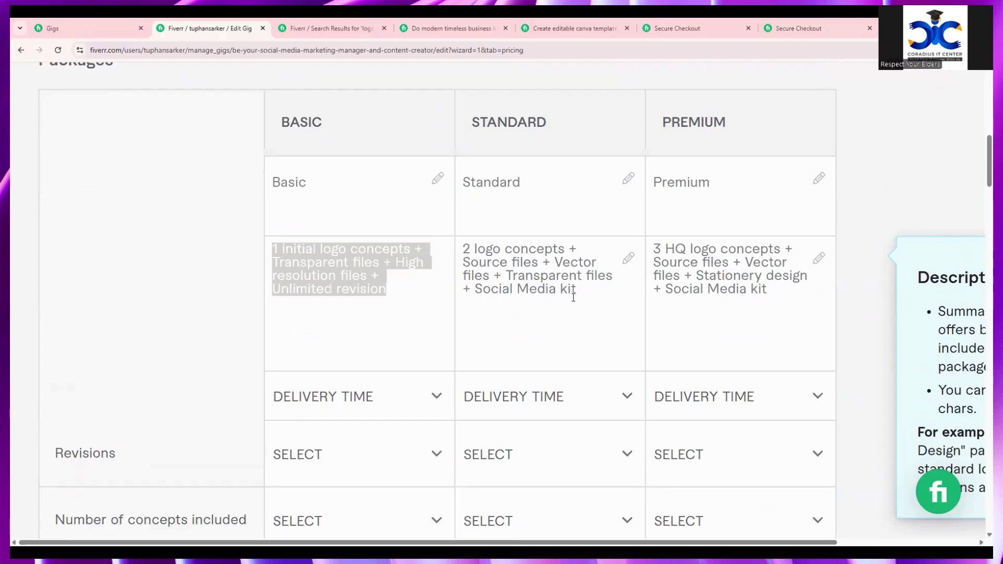
pyautogui.click(587, 331)
# - Set the Basic package's delivery time to 1 day
pyautogui.click(321, 189)
pyautogui.scroll(-1, 370, 364)
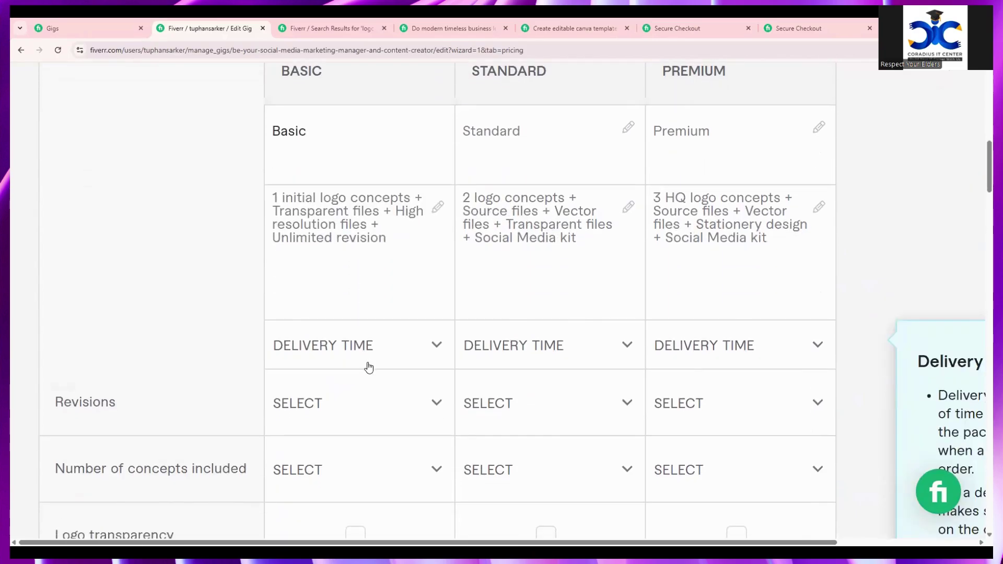
pyautogui.click(371, 360)
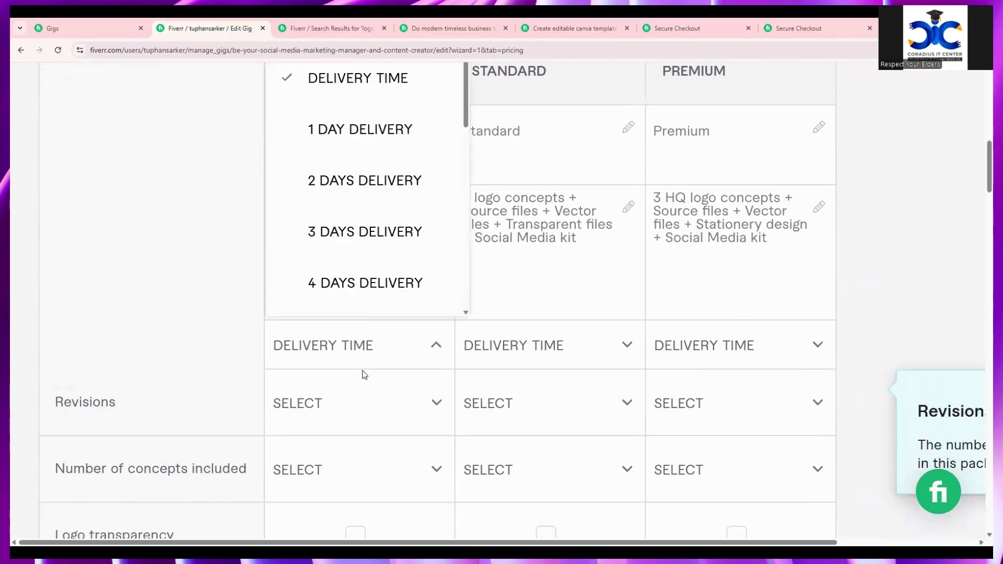
pyautogui.click(343, 135)
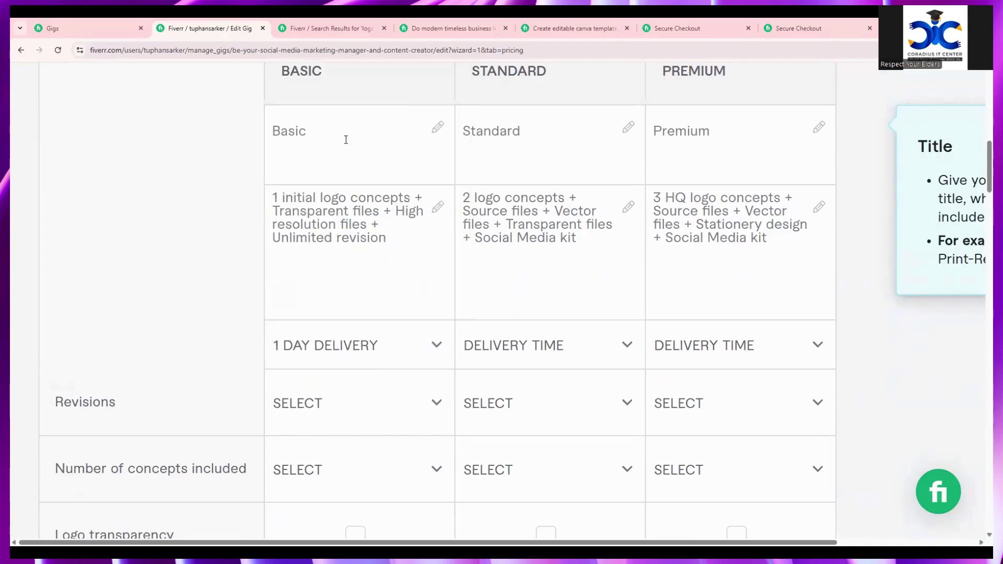
# - Compare the Basic, Standard and Premium package descriptions, and recheck the Basic and Standard names
pyautogui.scroll(1, 344, 157)
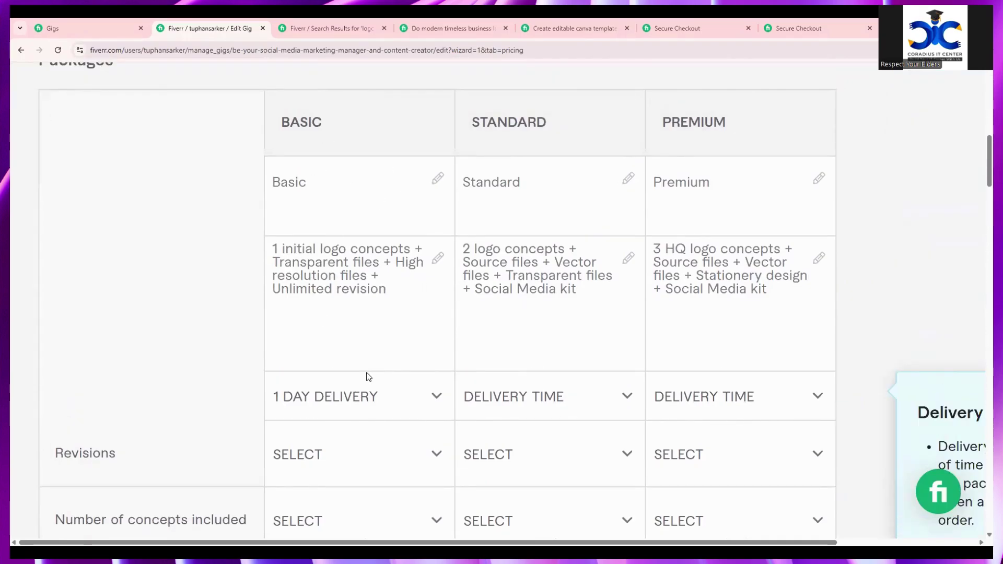
pyautogui.moveTo(268, 248); pyautogui.dragTo(341, 244)
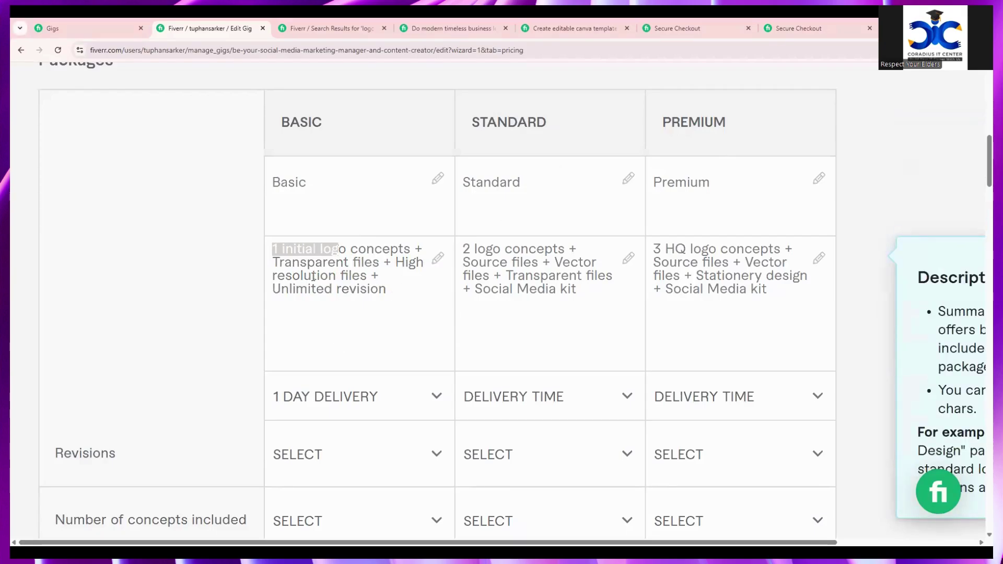
pyautogui.moveTo(392, 295); pyautogui.dragTo(272, 253)
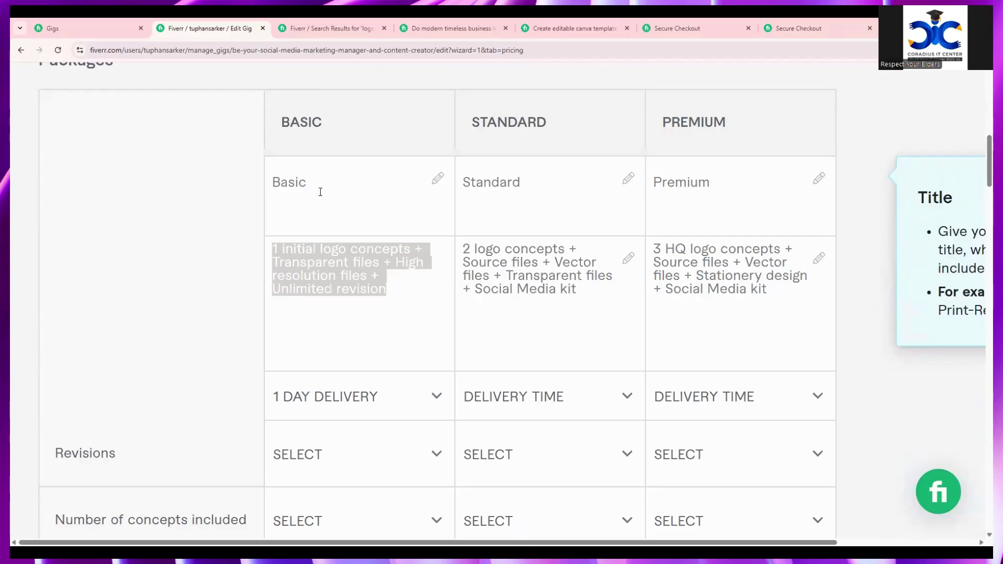
pyautogui.moveTo(321, 191); pyautogui.dragTo(273, 185)
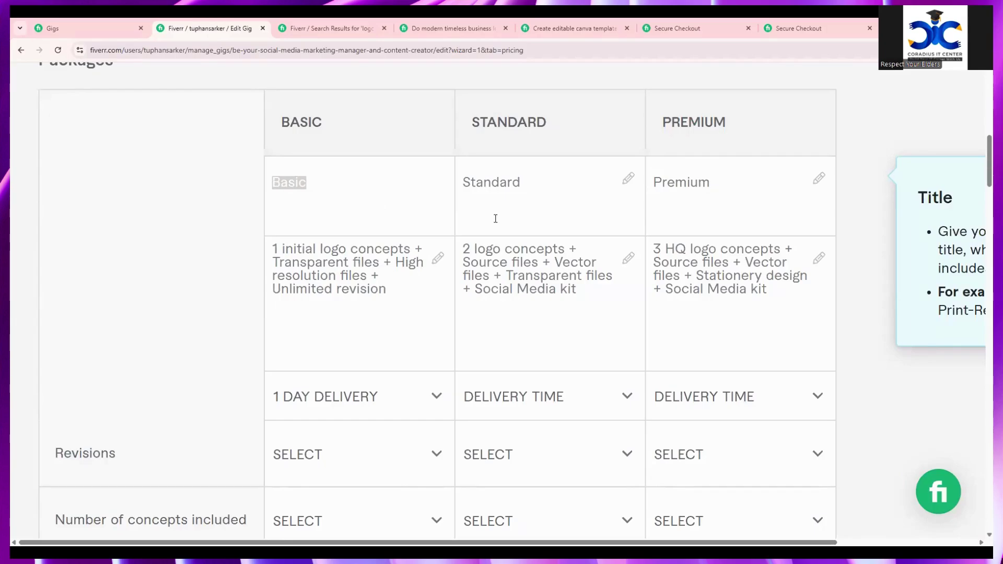
pyautogui.click(538, 177)
pyautogui.moveTo(520, 183); pyautogui.dragTo(453, 186)
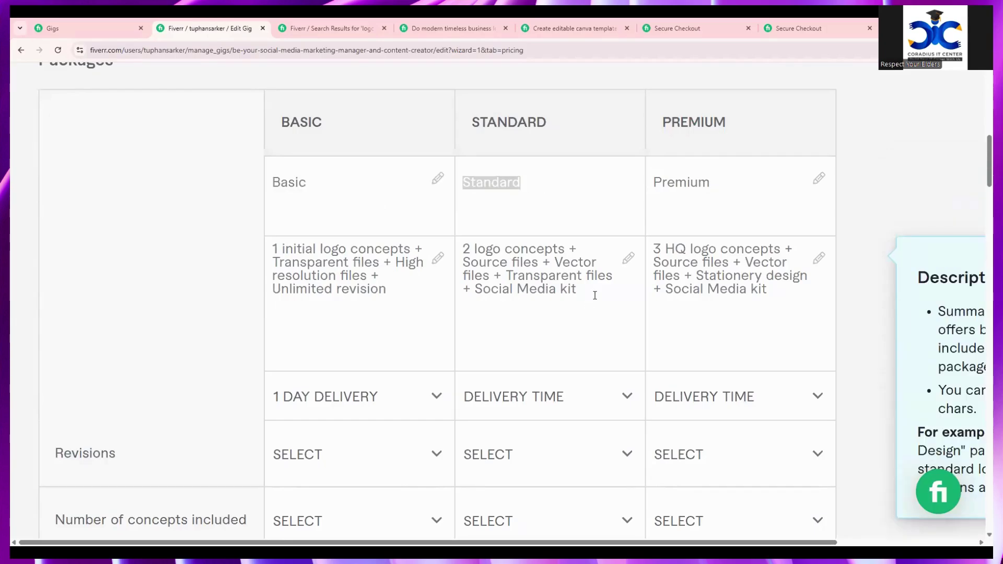
pyautogui.moveTo(595, 296); pyautogui.dragTo(454, 245)
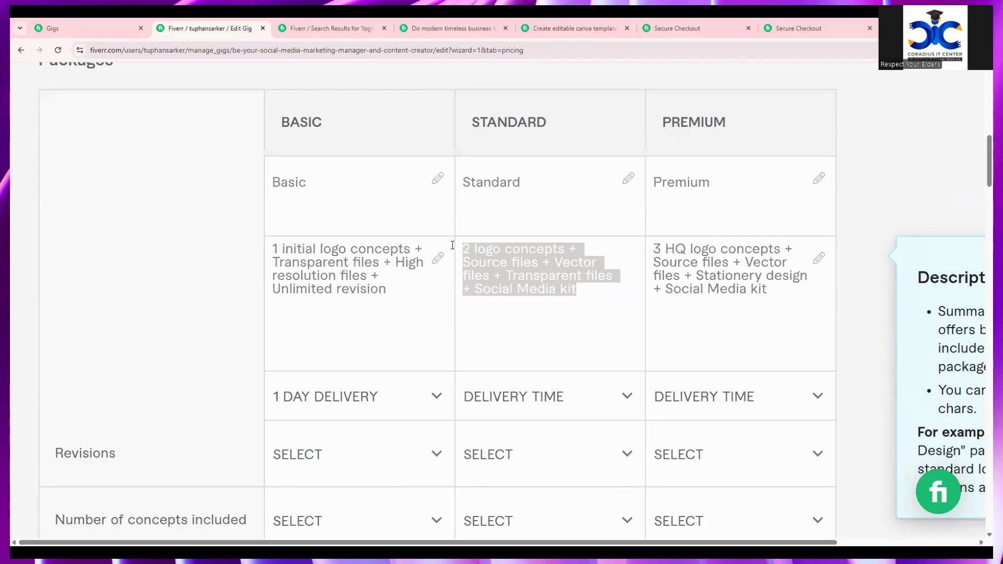
pyautogui.moveTo(782, 290); pyautogui.dragTo(648, 245)
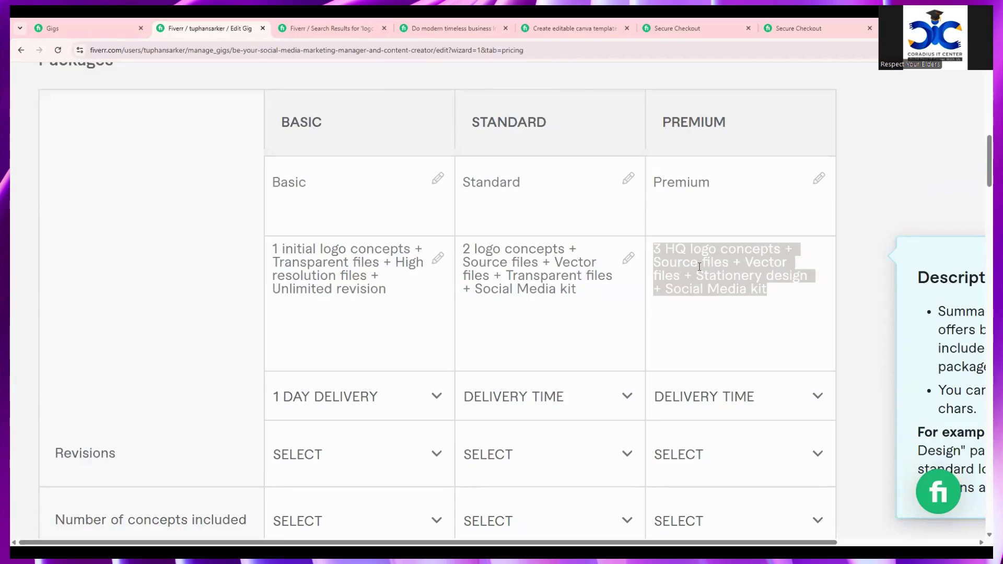
pyautogui.click(716, 276)
pyautogui.moveTo(775, 291); pyautogui.dragTo(641, 245)
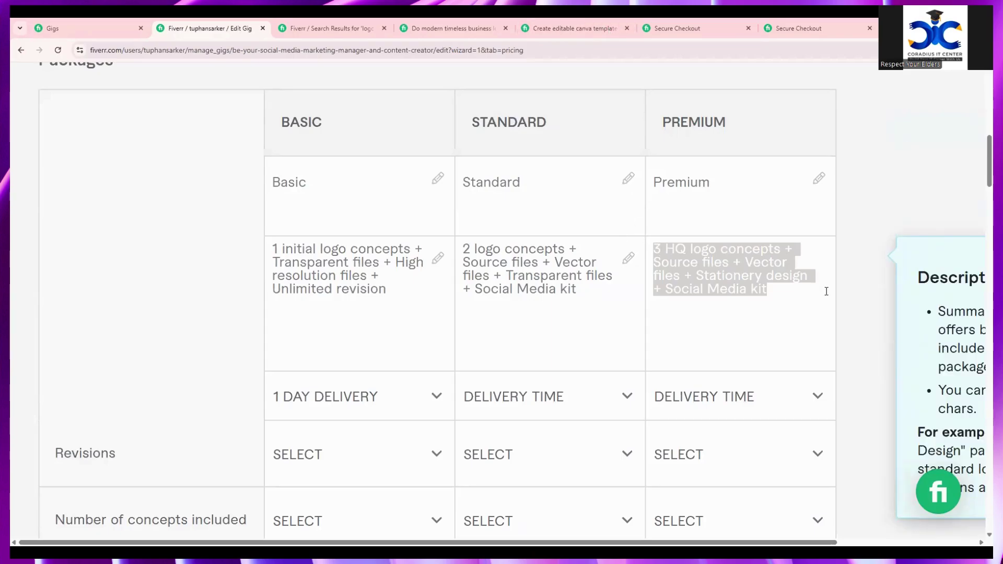
pyautogui.scroll(2, 787, 304)
pyautogui.scroll(-2, 787, 304)
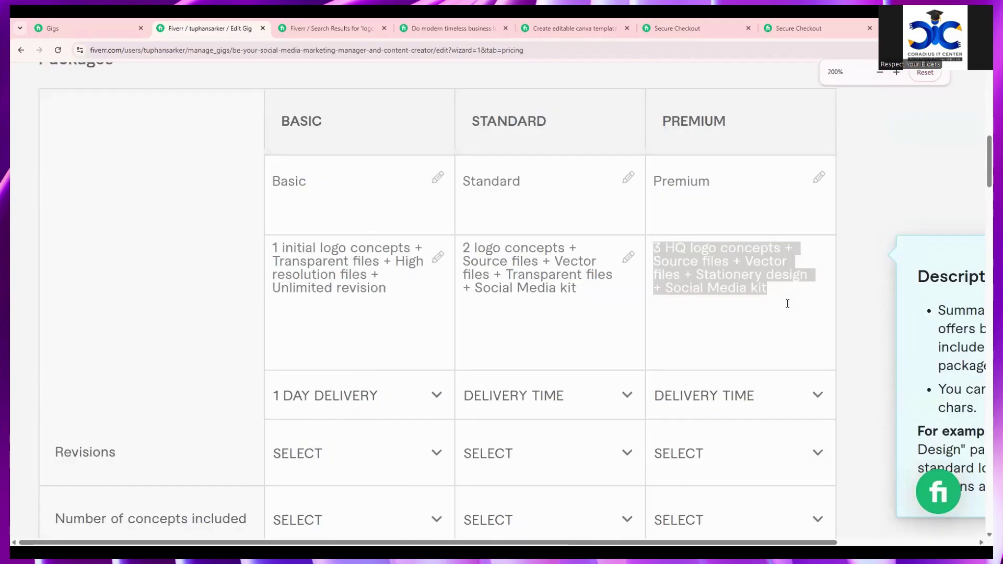
pyautogui.scroll(1, 786, 302)
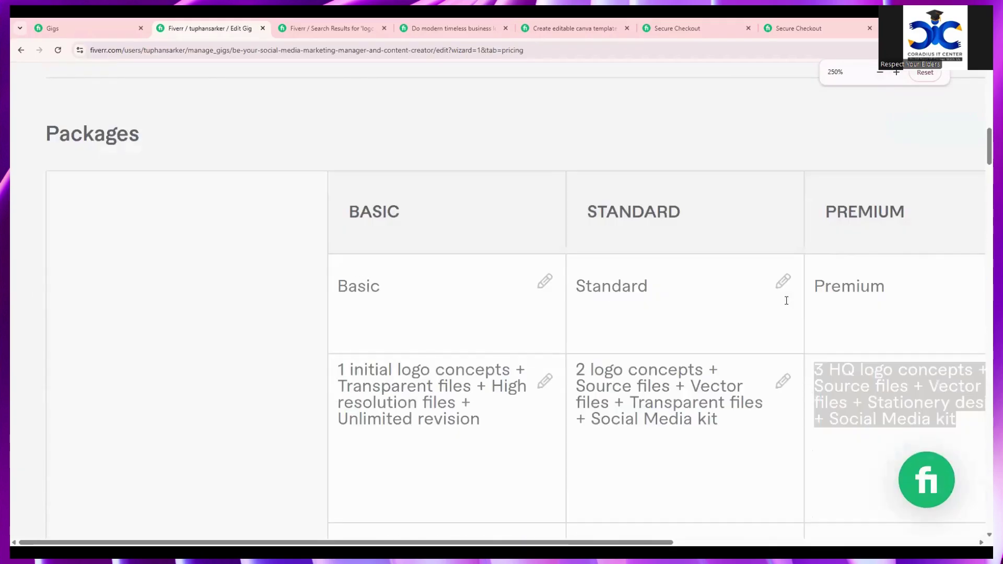
pyautogui.moveTo(526, 544); pyautogui.dragTo(629, 545)
pyautogui.click(364, 145)
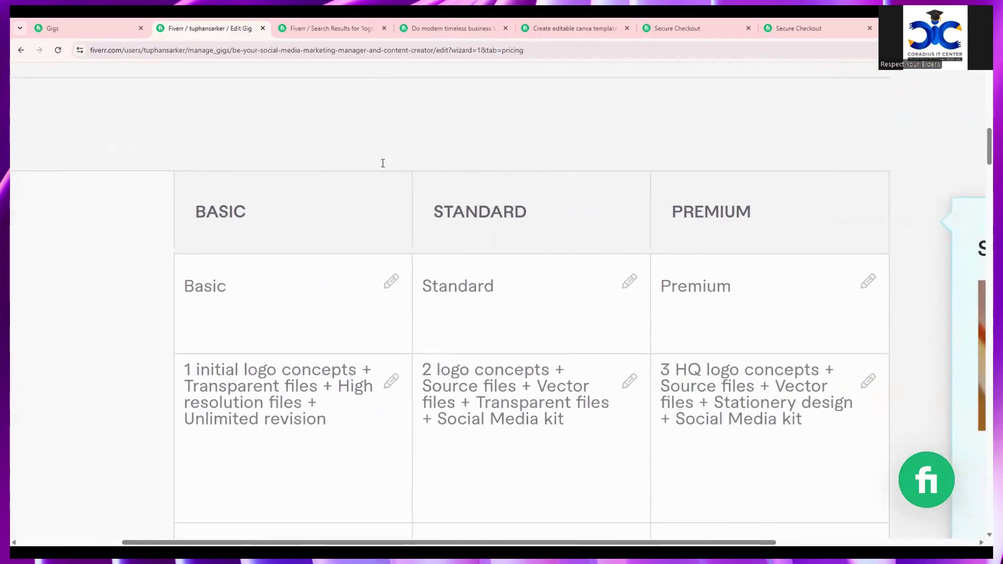
pyautogui.scroll(-1, 383, 164)
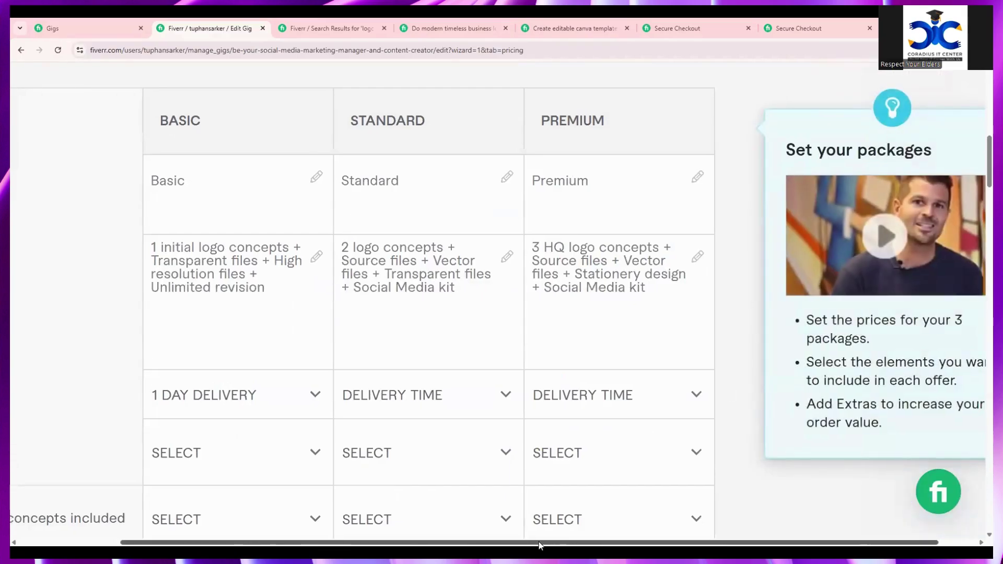
pyautogui.moveTo(539, 546); pyautogui.dragTo(434, 546)
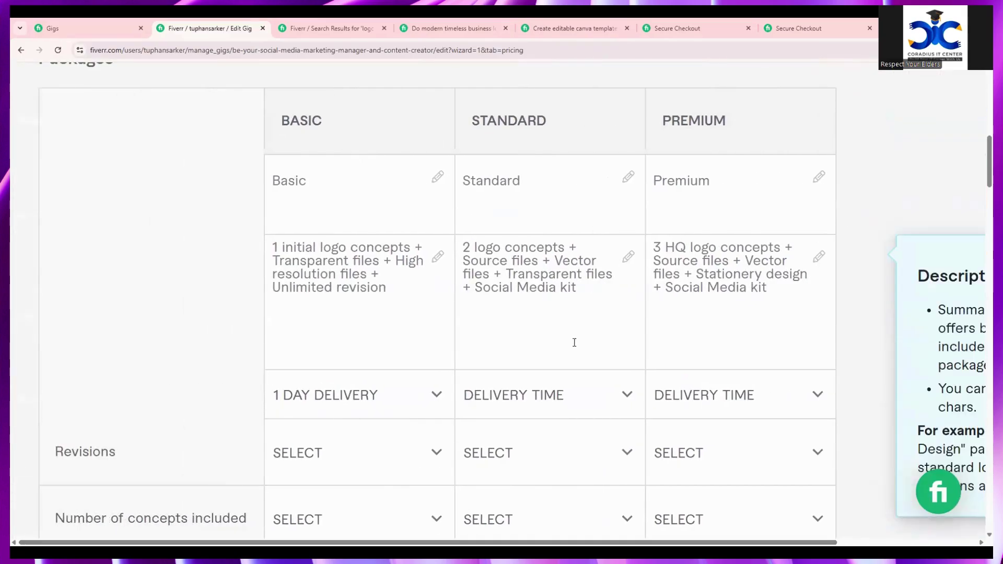
# - Review the Standard package description and set that package's delivery time to 2 days
pyautogui.moveTo(593, 287); pyautogui.dragTo(461, 260)
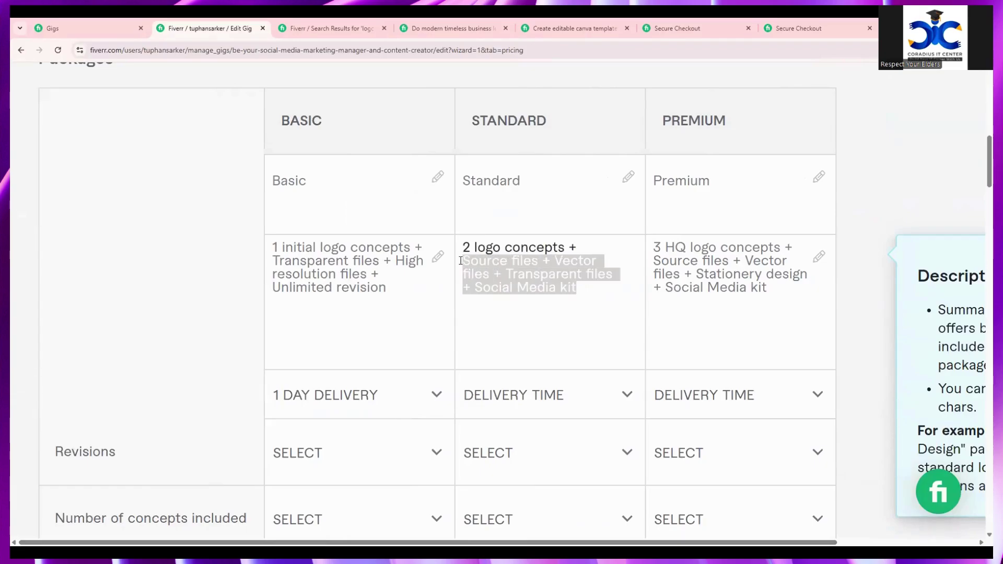
pyautogui.click(550, 299)
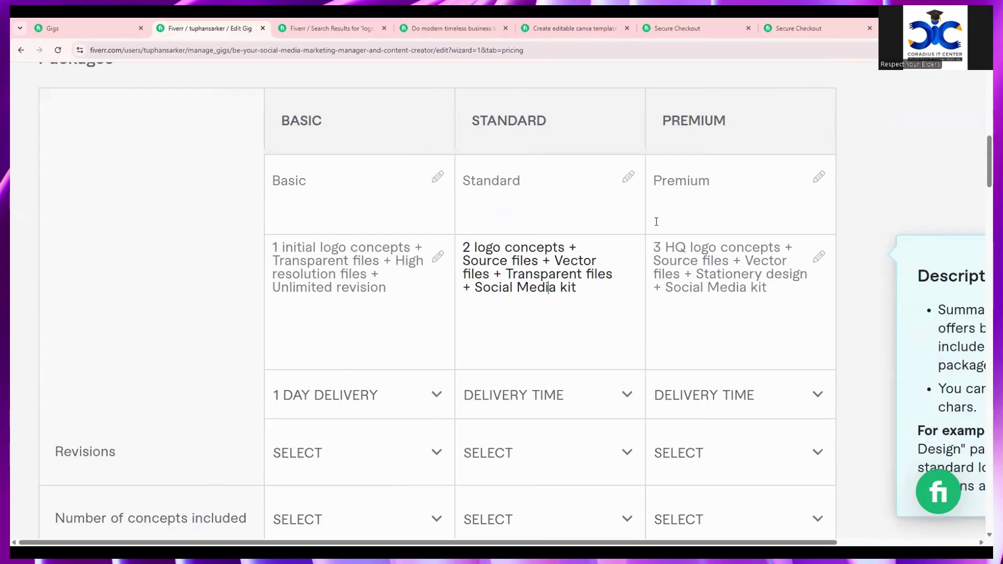
pyautogui.moveTo(587, 307); pyautogui.dragTo(454, 252)
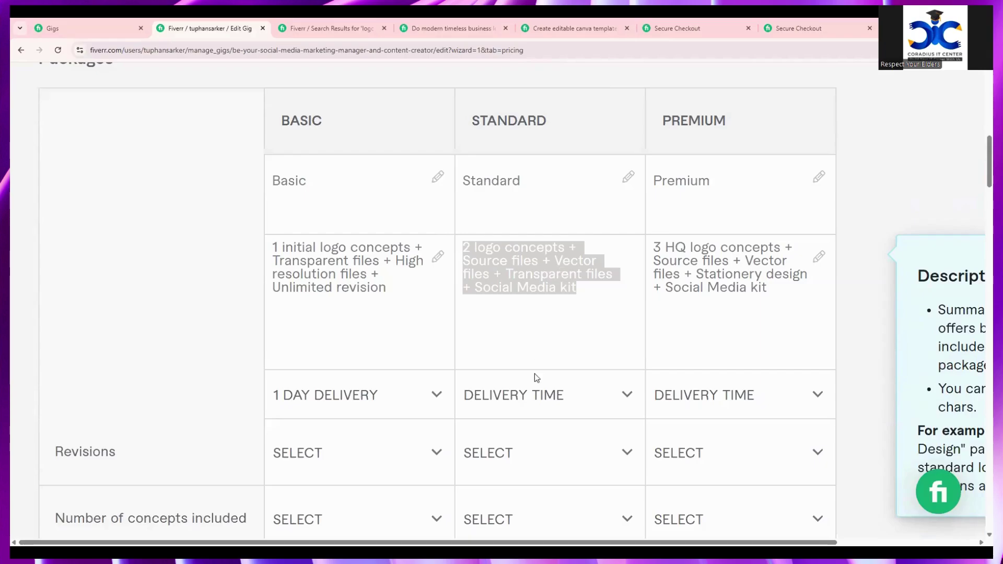
pyautogui.click(538, 396)
pyautogui.click(555, 229)
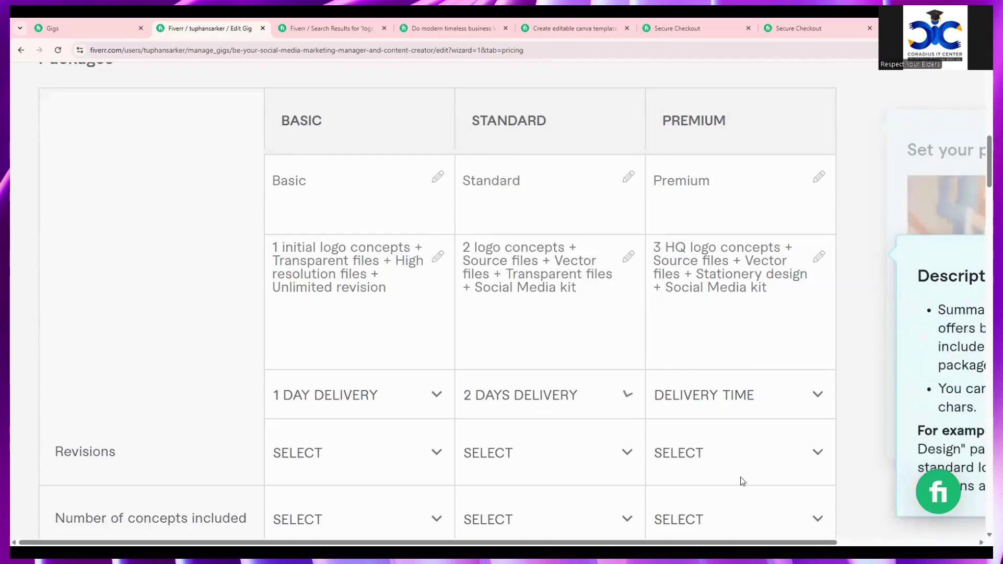
# - Set the Premium package's delivery time to 2 days and recheck its description
pyautogui.click(728, 405)
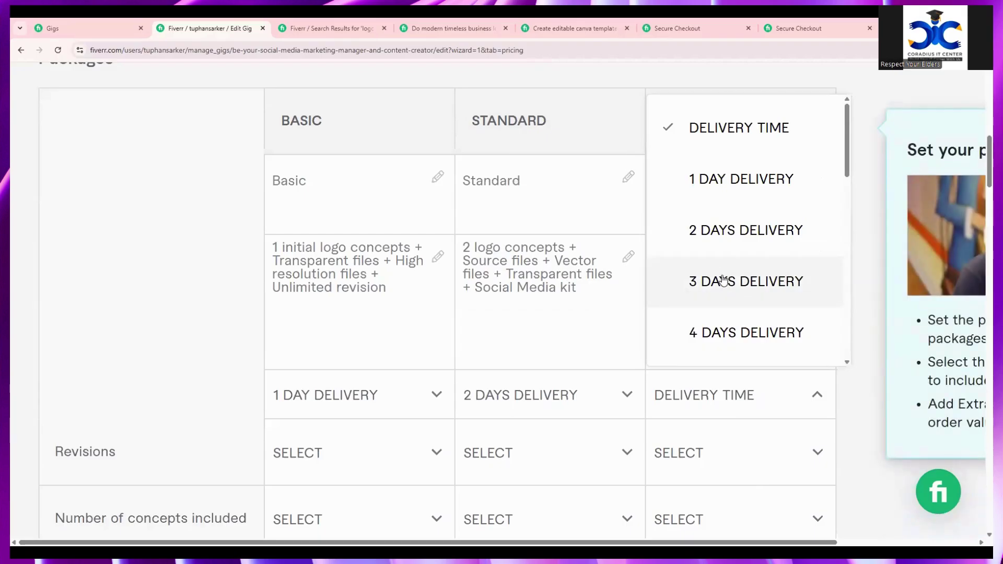
pyautogui.click(698, 230)
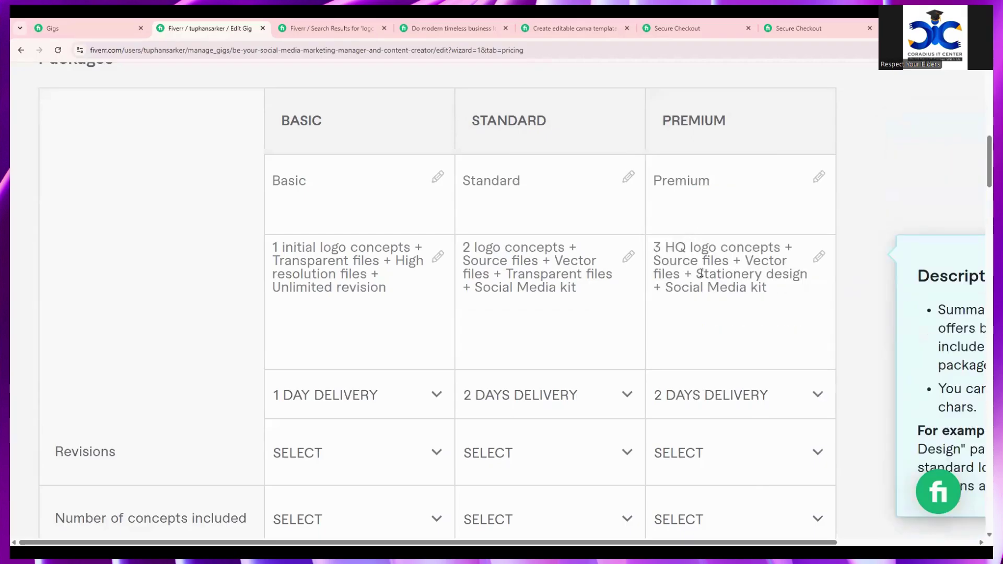
pyautogui.moveTo(767, 287); pyautogui.dragTo(650, 244)
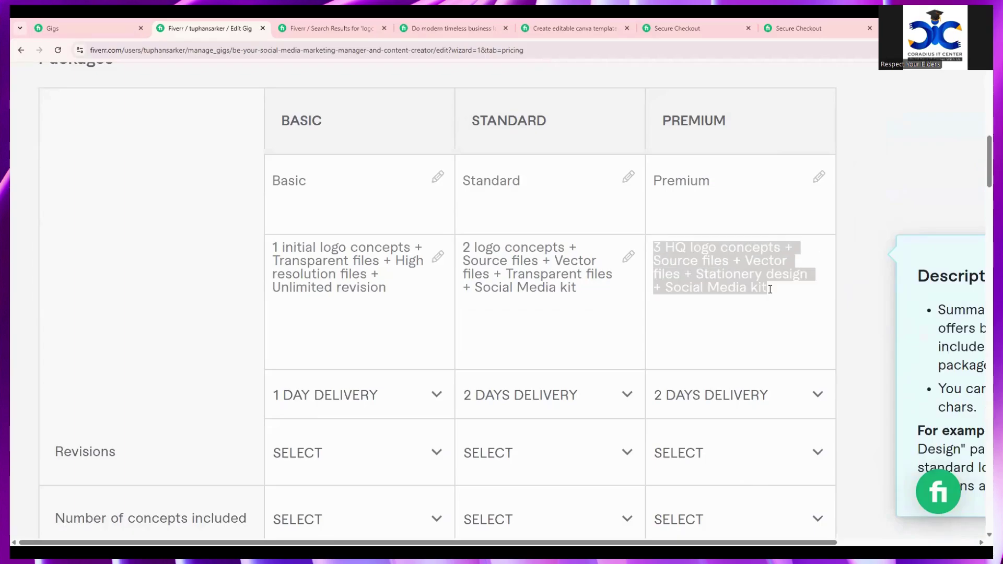
pyautogui.moveTo(771, 288); pyautogui.dragTo(653, 248)
# - Set the number of revisions to Unlimited for the Basic and Standard packages
pyautogui.scroll(-1, 650, 393)
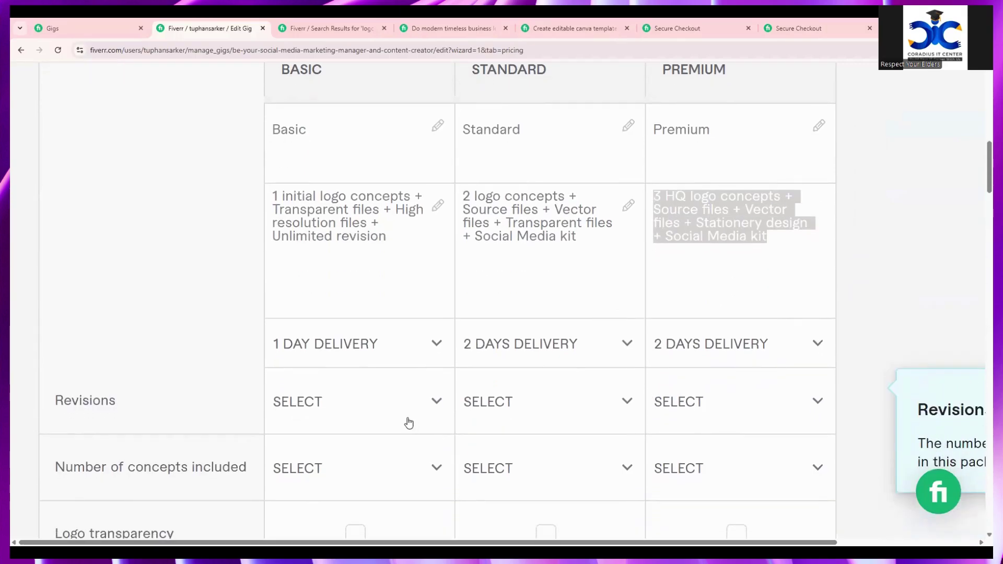
pyautogui.click(327, 412)
pyautogui.scroll(-8, 330, 246)
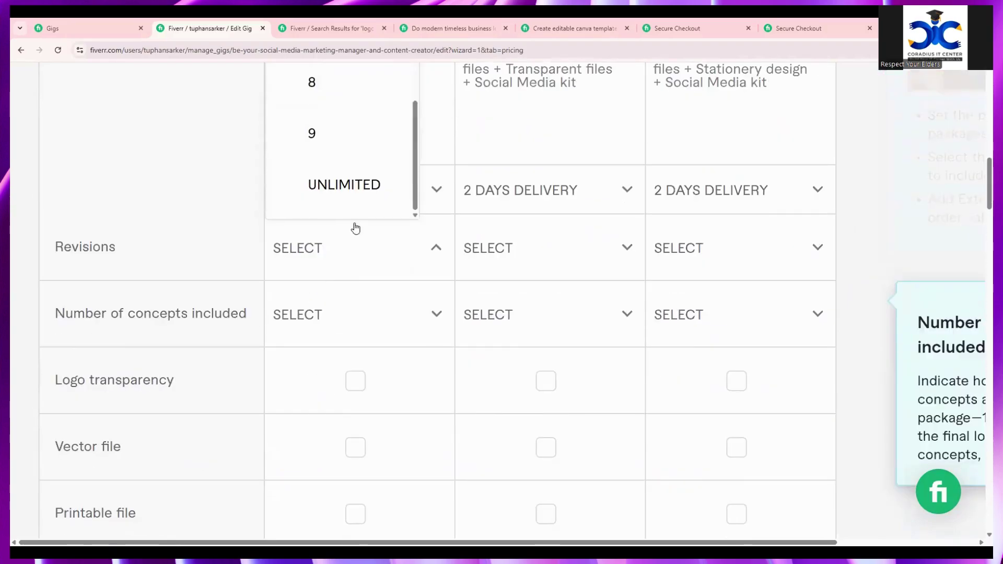
pyautogui.click(392, 208)
pyautogui.click(484, 240)
pyautogui.scroll(-5, 504, 184)
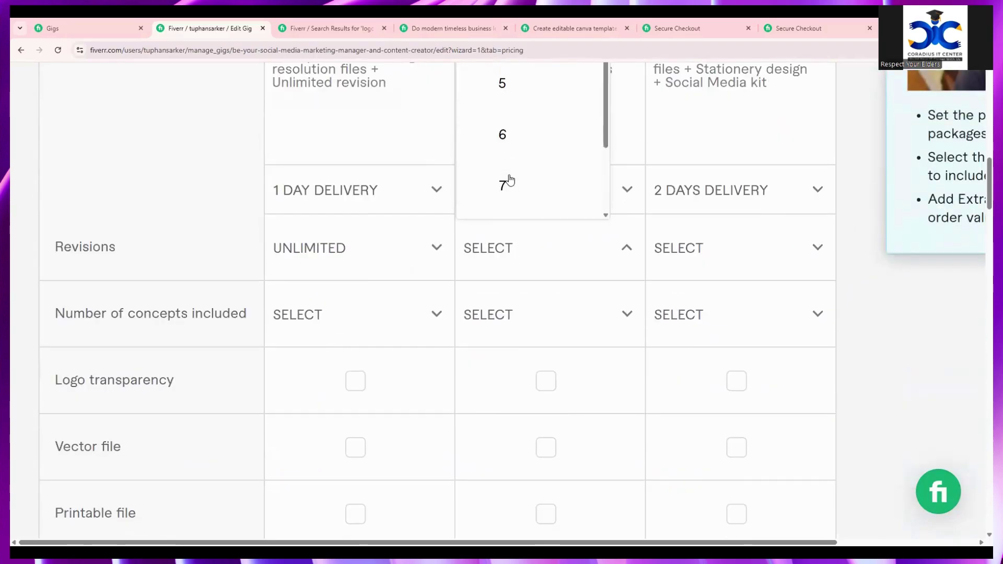
pyautogui.click(515, 185)
pyautogui.click(753, 313)
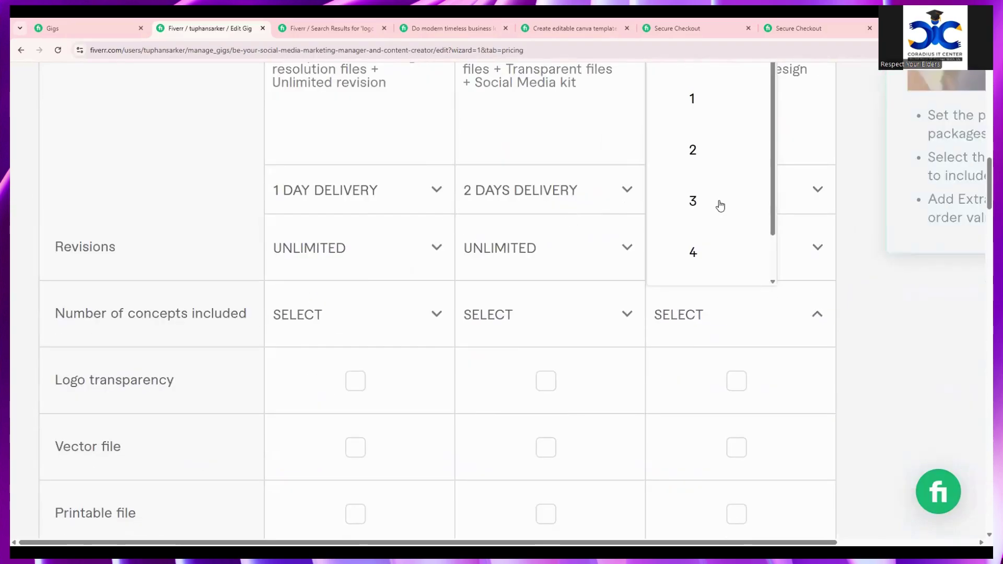
pyautogui.scroll(-1, 725, 225)
pyautogui.scroll(-4, 725, 225)
pyautogui.scroll(5, 695, 286)
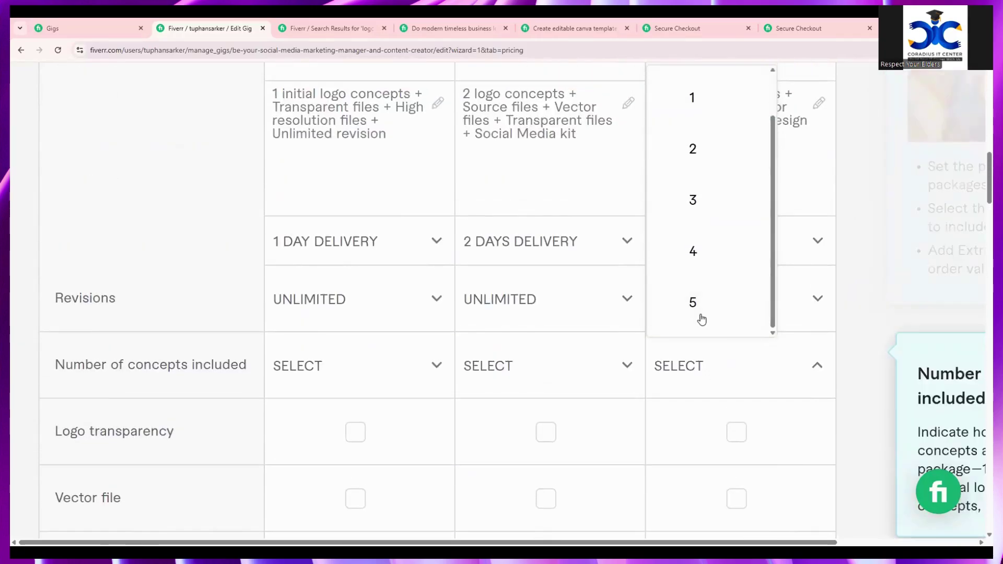
pyautogui.scroll(-1, 714, 282)
pyautogui.scroll(3, 715, 281)
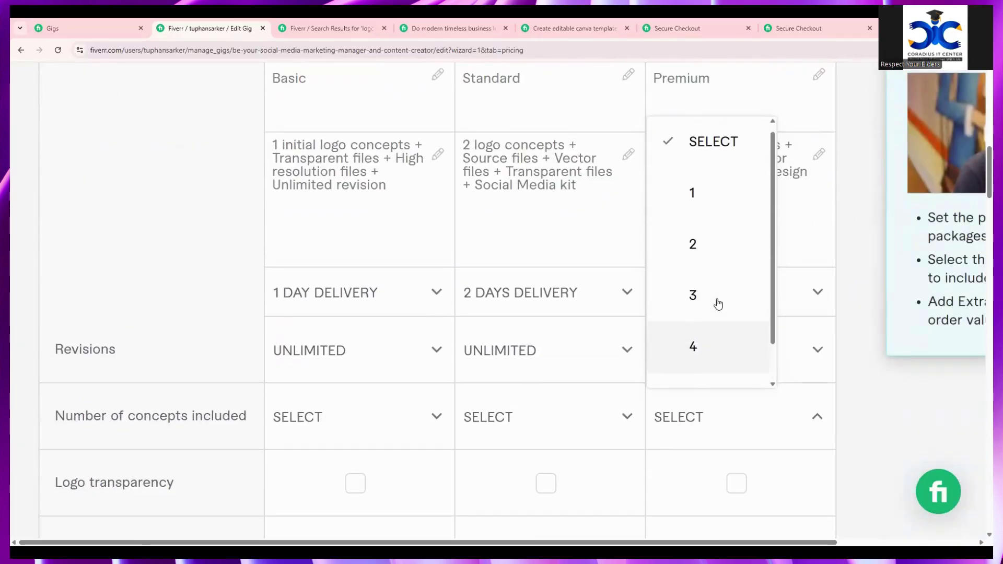
pyautogui.scroll(-1, 728, 308)
pyautogui.scroll(-2, 710, 340)
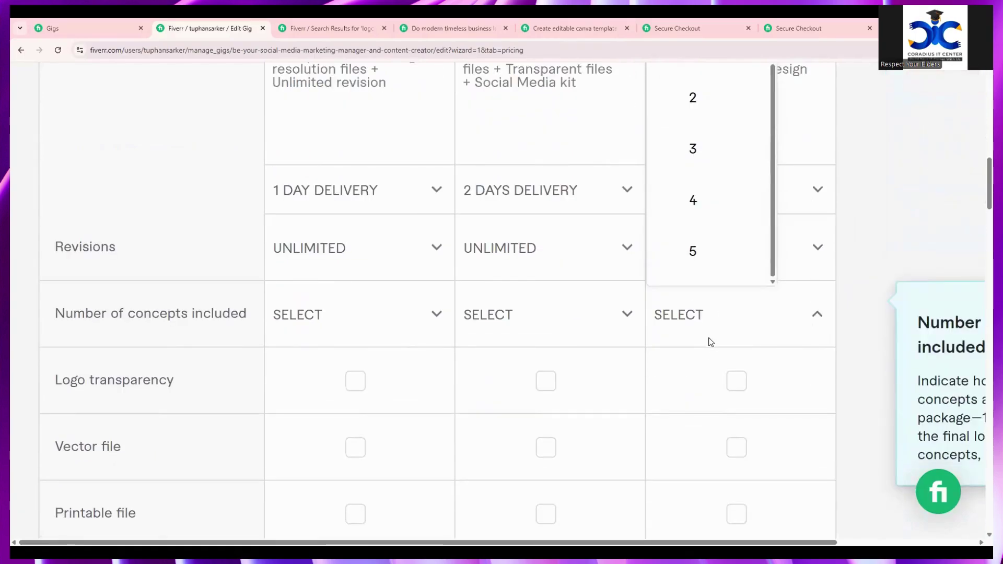
pyautogui.scroll(3, 923, 384)
pyautogui.click(828, 399)
pyautogui.click(748, 465)
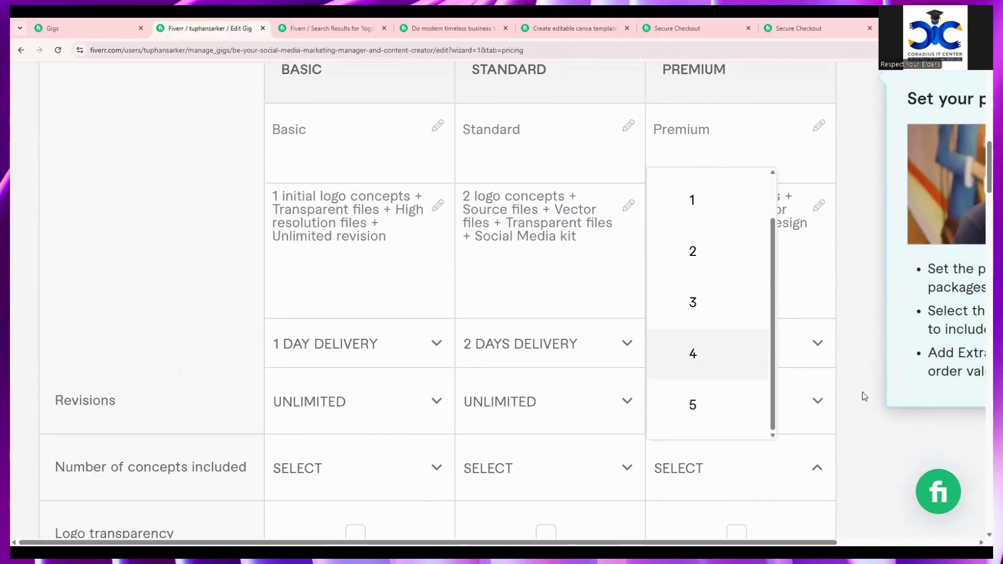
pyautogui.click(840, 410)
# - Set the number of revisions to Unlimited for the Premium package
pyautogui.click(792, 412)
pyautogui.scroll(-5, 742, 332)
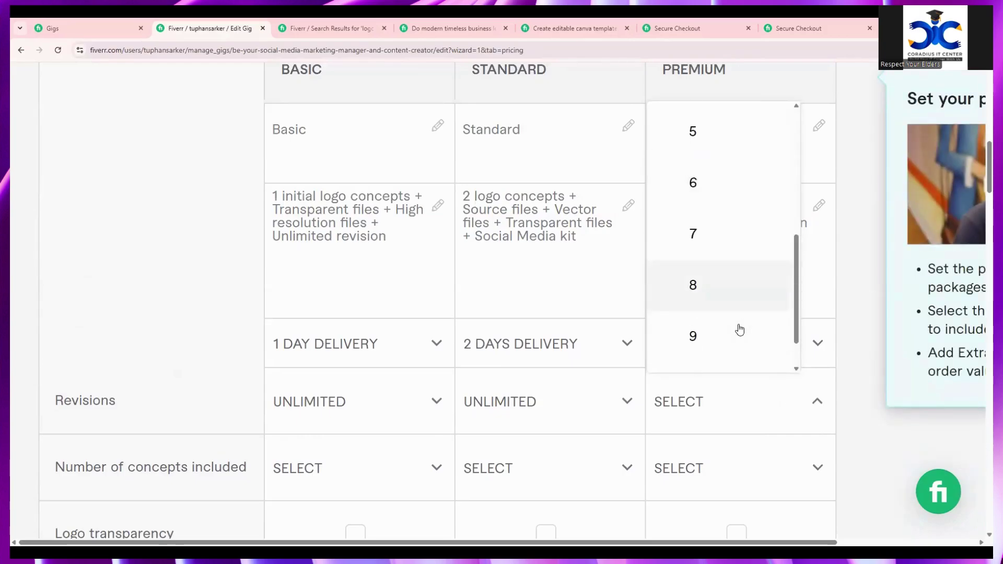
pyautogui.click(741, 340)
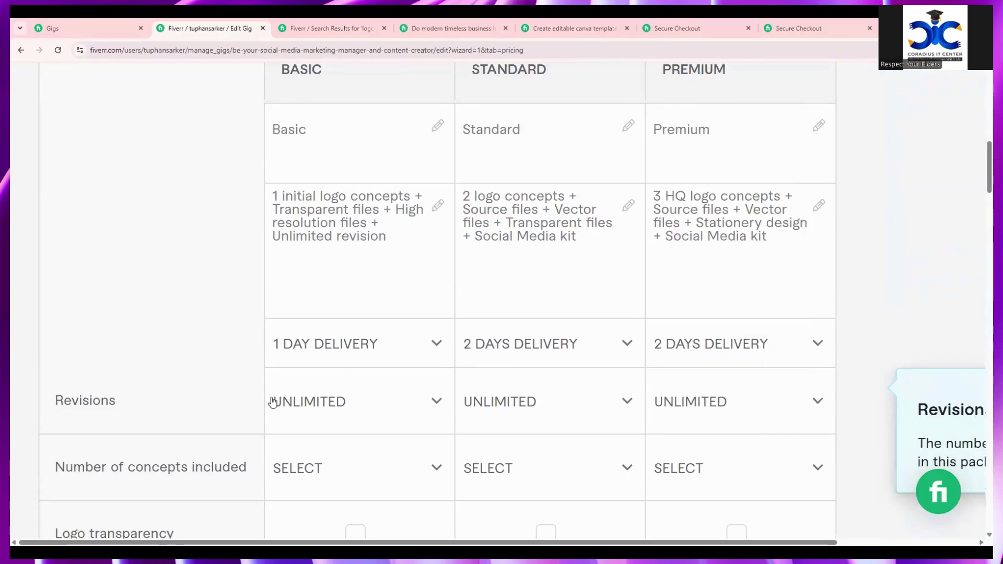
pyautogui.moveTo(41, 403); pyautogui.dragTo(111, 396)
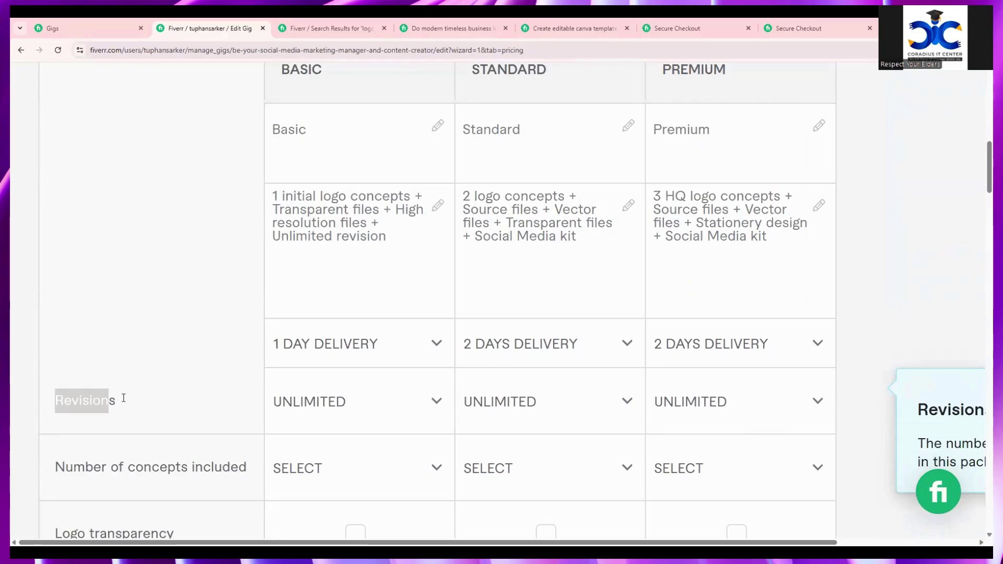
# - Set the number of concepts included to 2 for the Basic package and 3 for the Standard package
pyautogui.scroll(-2, 511, 408)
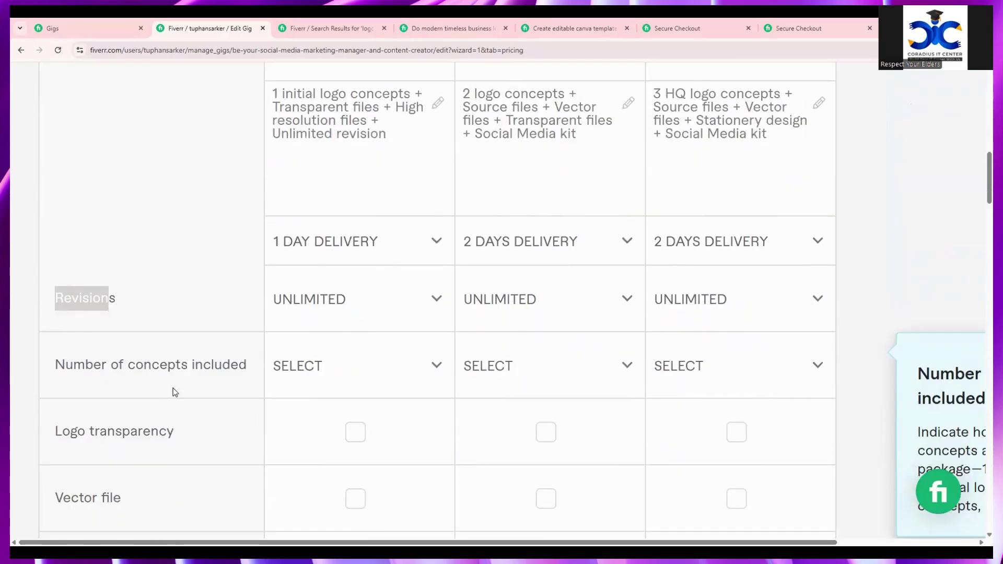
pyautogui.moveTo(253, 364); pyautogui.dragTo(54, 366)
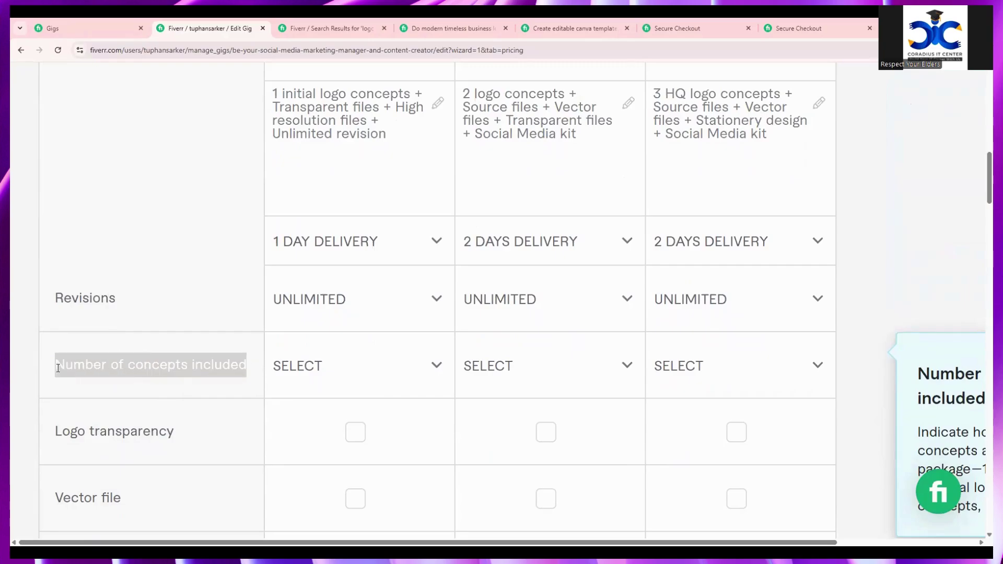
pyautogui.click(358, 371)
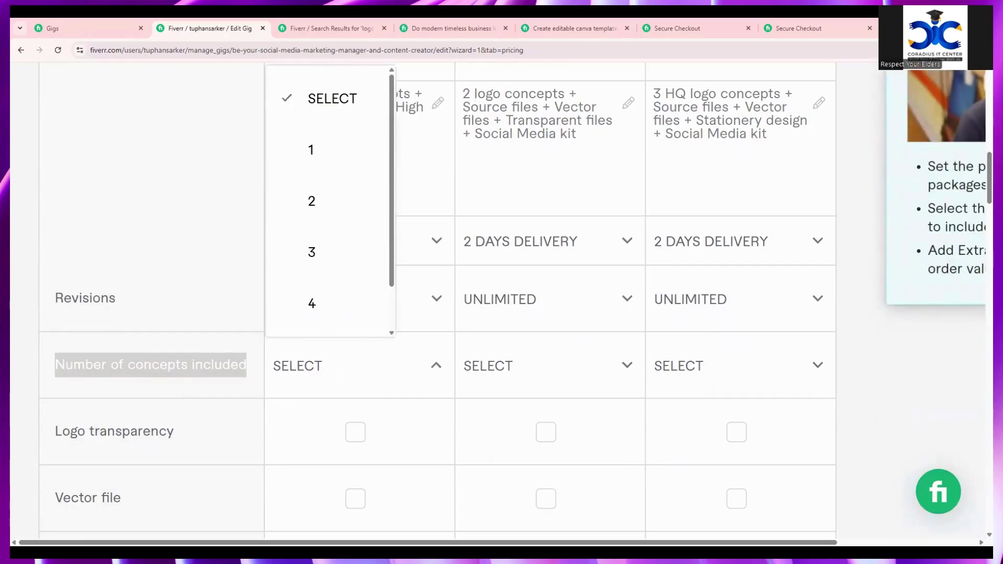
pyautogui.scroll(3, 579, 281)
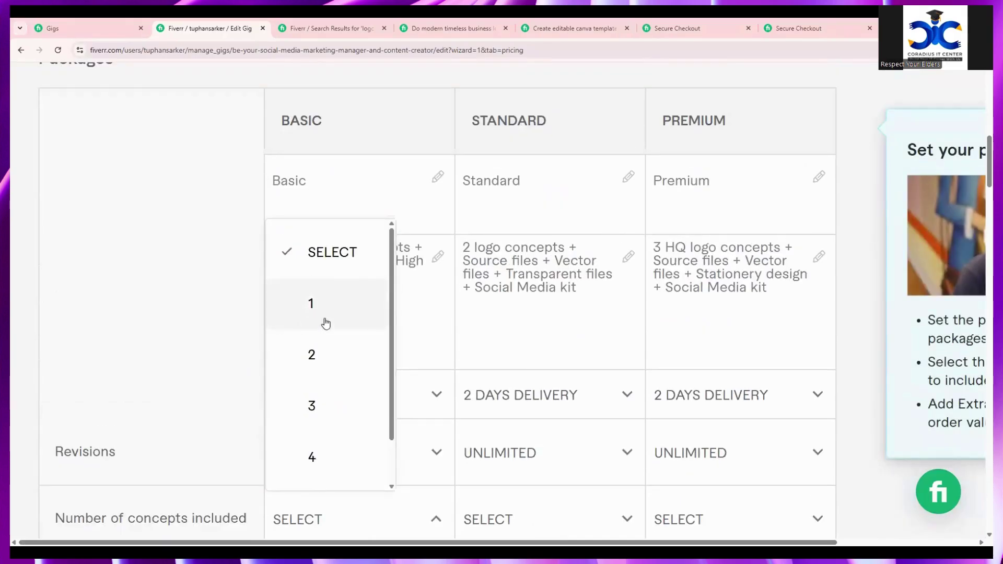
pyautogui.click(331, 354)
pyautogui.scroll(-3, 528, 314)
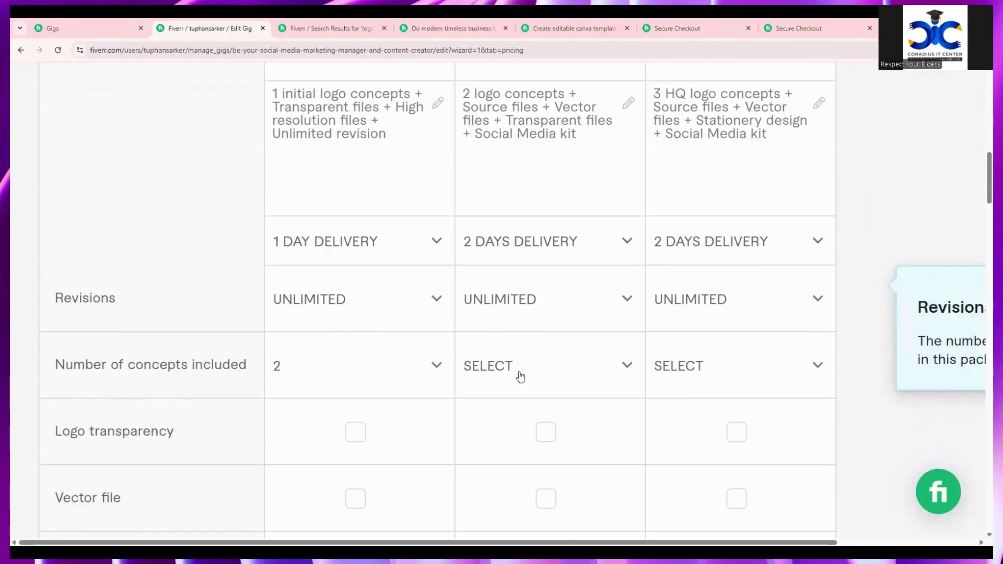
pyautogui.click(525, 360)
pyautogui.click(509, 253)
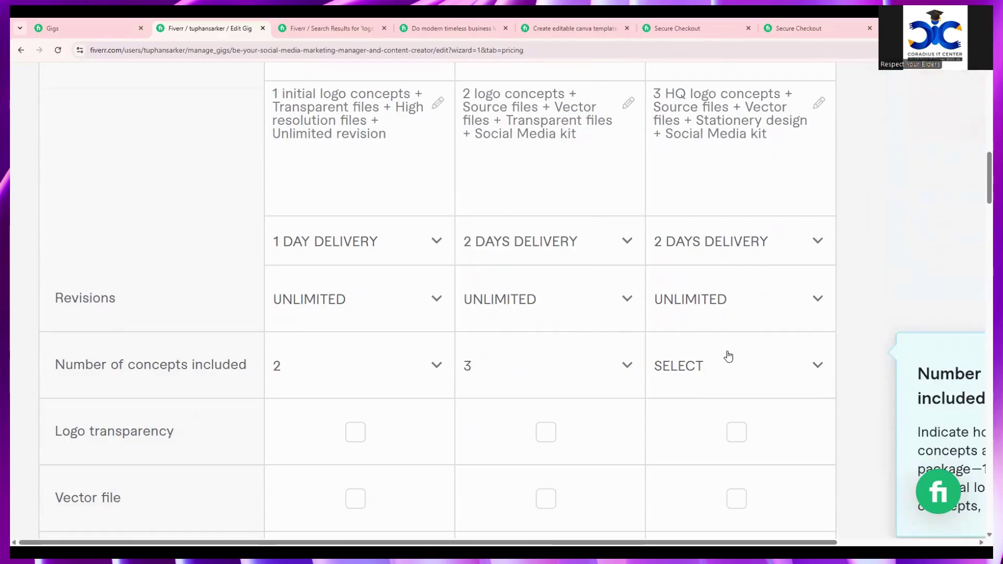
# - Set the number of concepts included to 5 for the Premium package
pyautogui.click(728, 354)
pyautogui.scroll(-4, 711, 261)
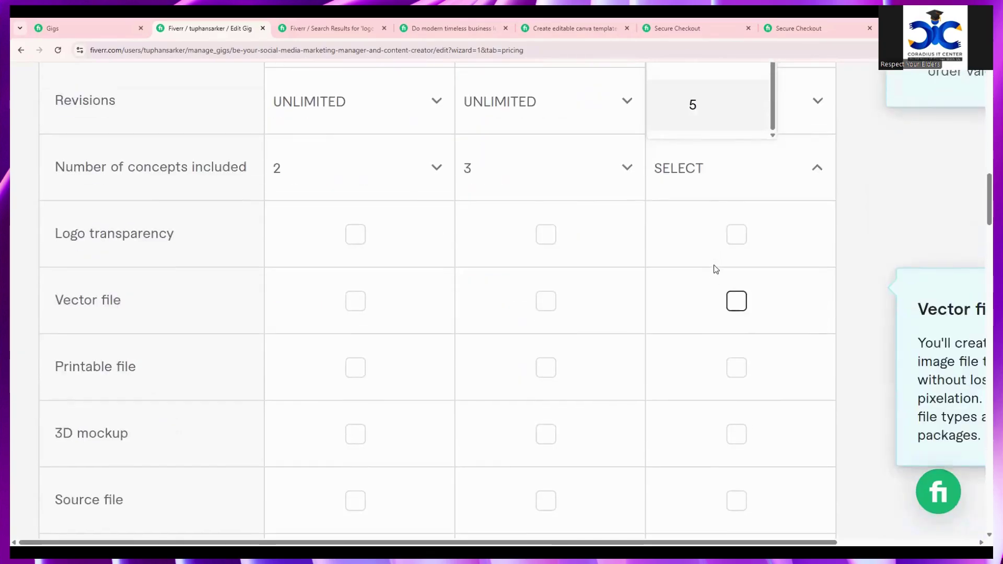
pyautogui.scroll(4, 714, 267)
pyautogui.click(689, 250)
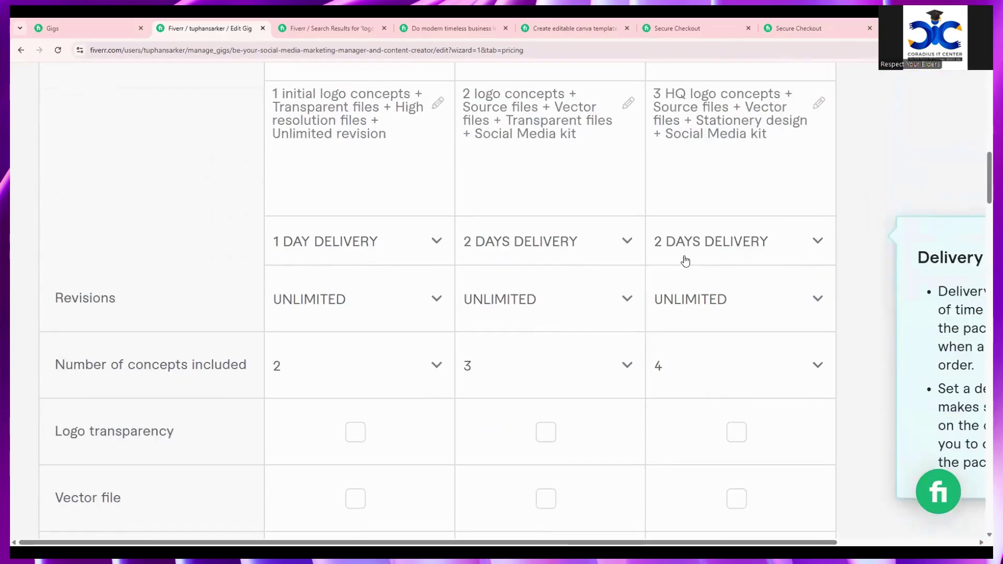
pyautogui.click(669, 379)
pyautogui.click(694, 304)
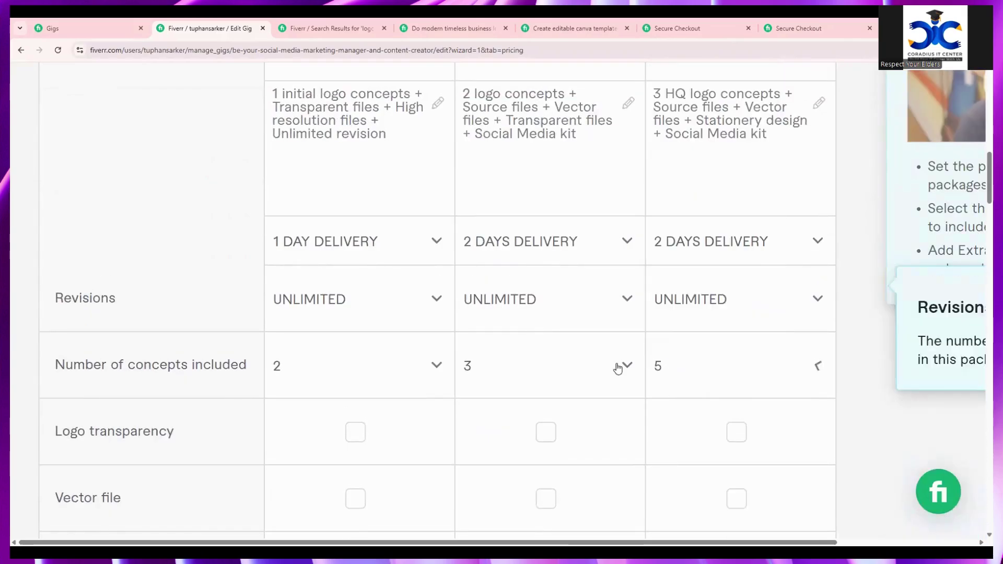
# - Compare the logo concept counts in the three package descriptions with the included concepts, and reread the Standard and Premium descriptions
pyautogui.scroll(2, 688, 226)
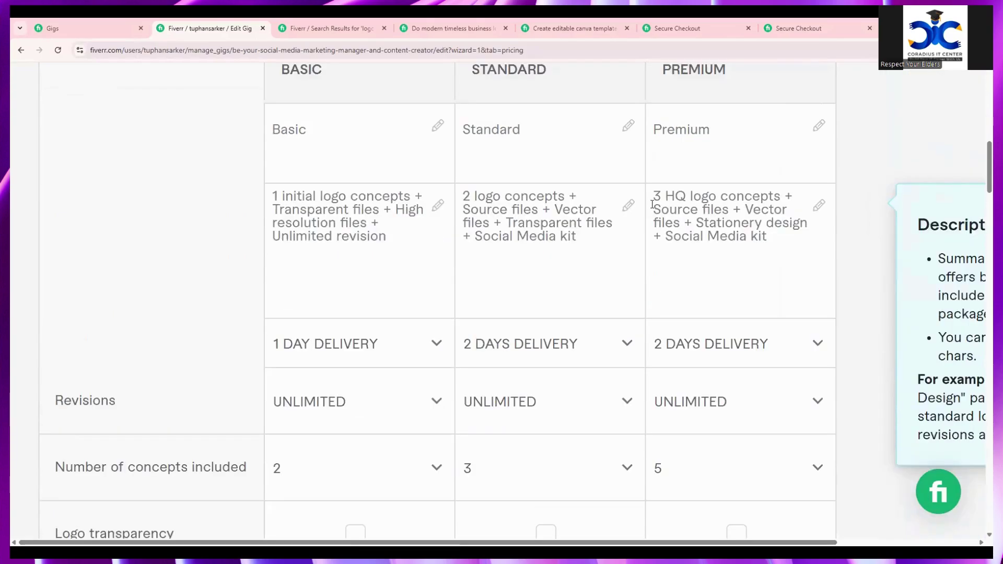
pyautogui.click(663, 196)
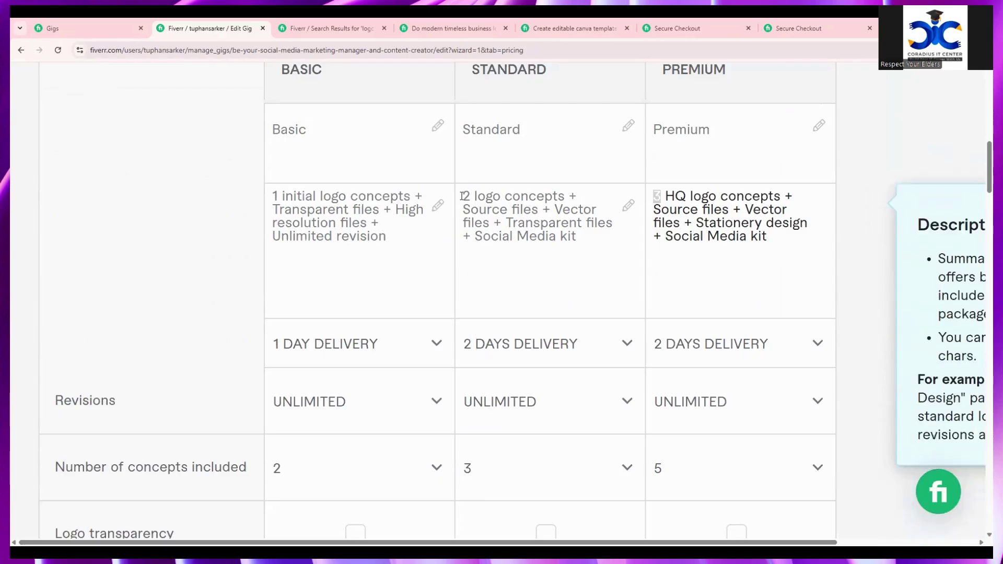
pyautogui.moveTo(463, 197); pyautogui.dragTo(500, 197)
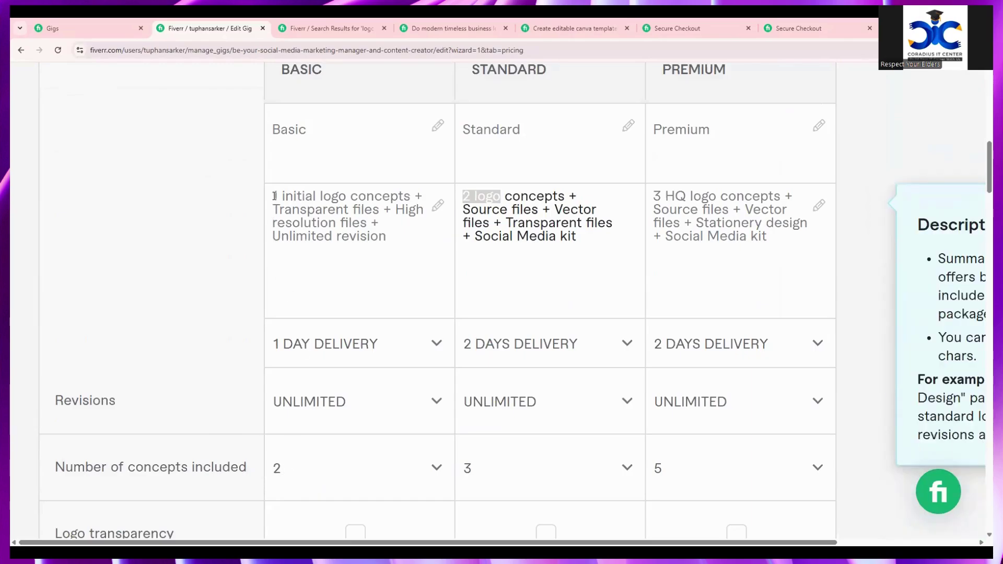
pyautogui.moveTo(273, 196); pyautogui.dragTo(287, 196)
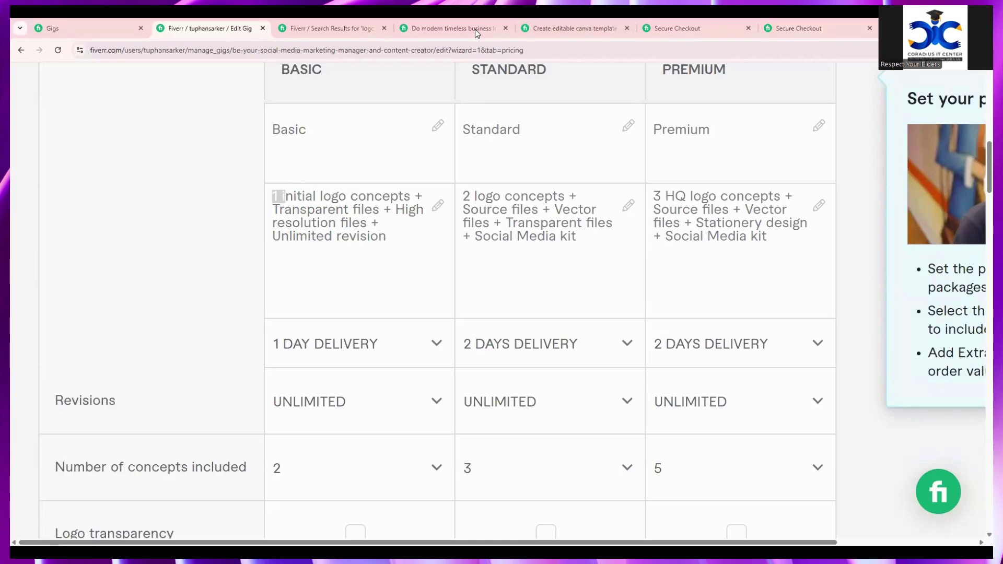
pyautogui.moveTo(505, 26)
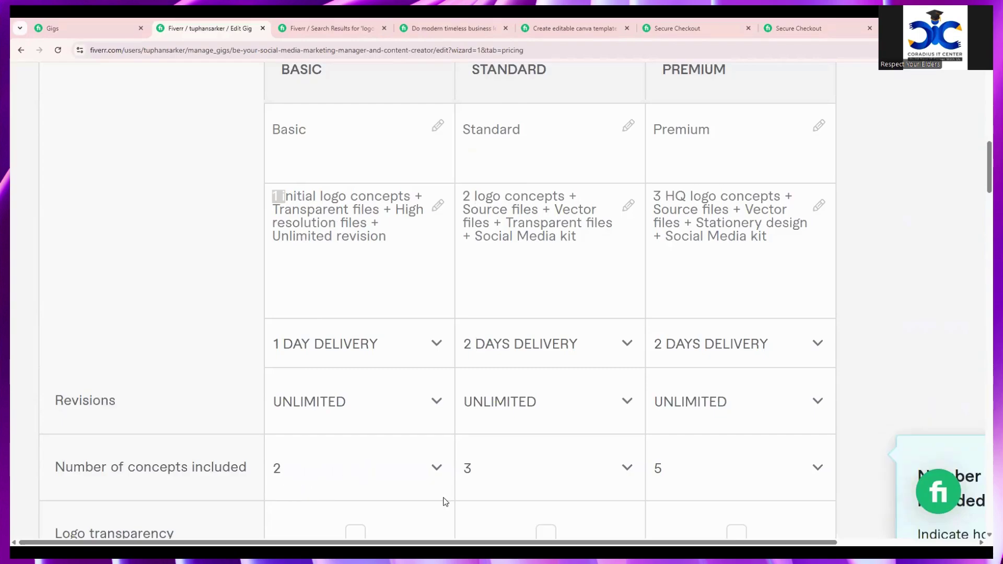
pyautogui.scroll(1, 445, 501)
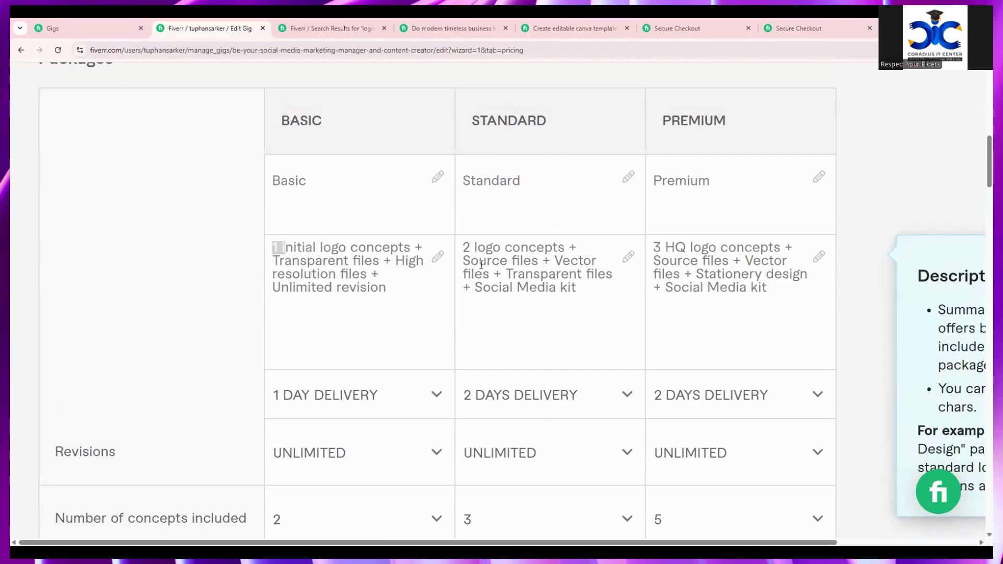
pyautogui.moveTo(582, 291); pyautogui.dragTo(462, 249)
pyautogui.scroll(-1, 559, 409)
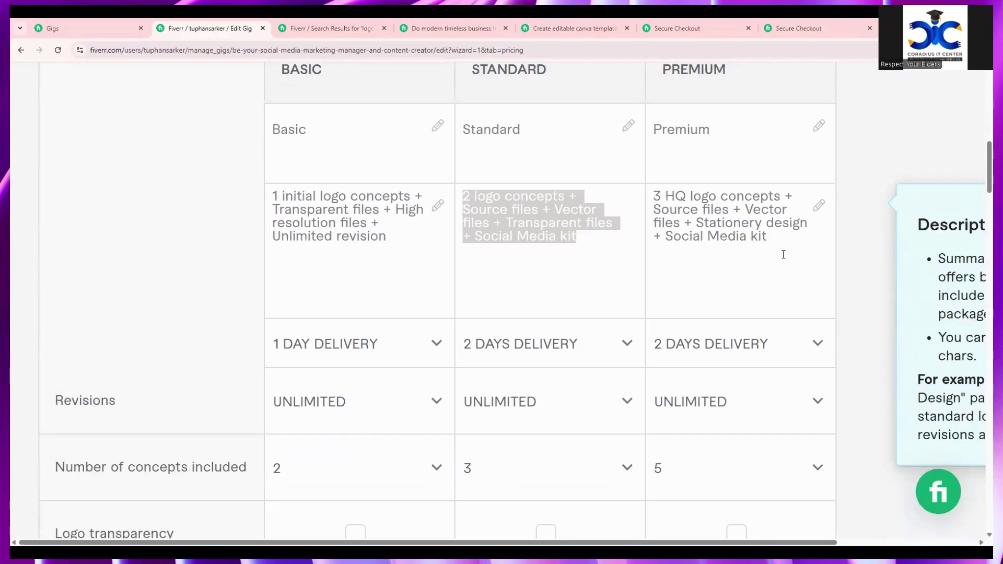
pyautogui.moveTo(768, 238); pyautogui.dragTo(657, 195)
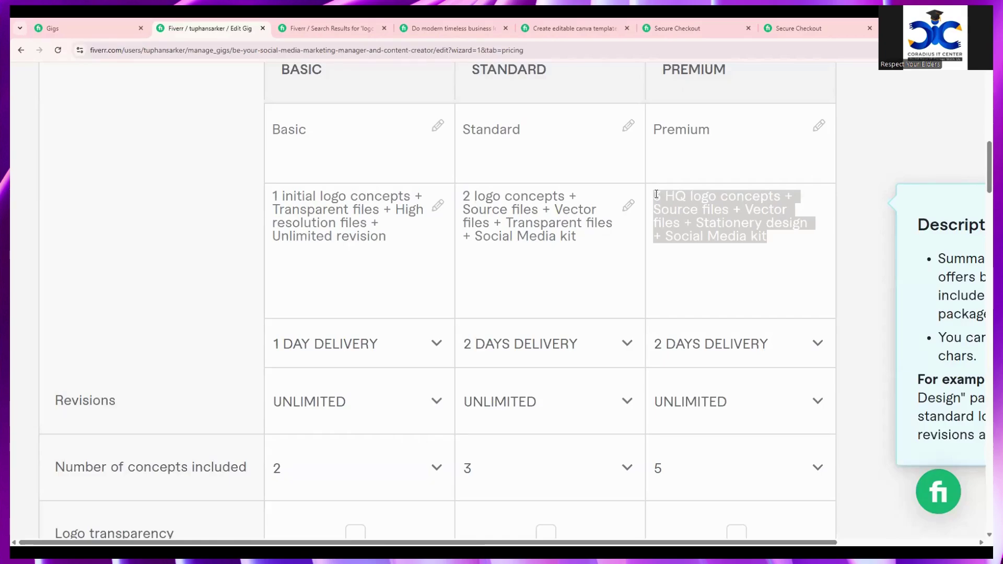
pyautogui.click(766, 238)
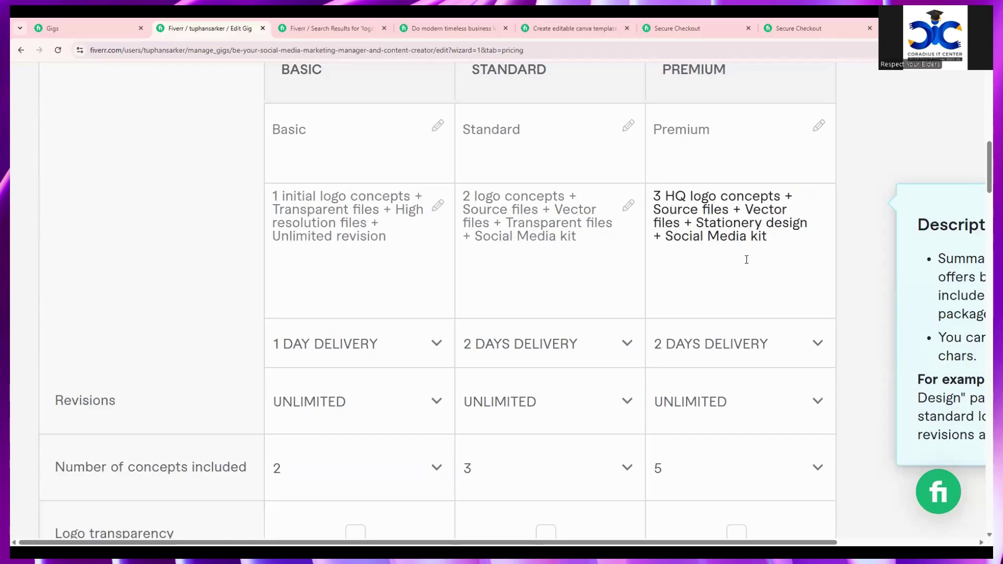
# - Include Logo transparency and Printable file in the Basic package
pyautogui.scroll(-3, 745, 264)
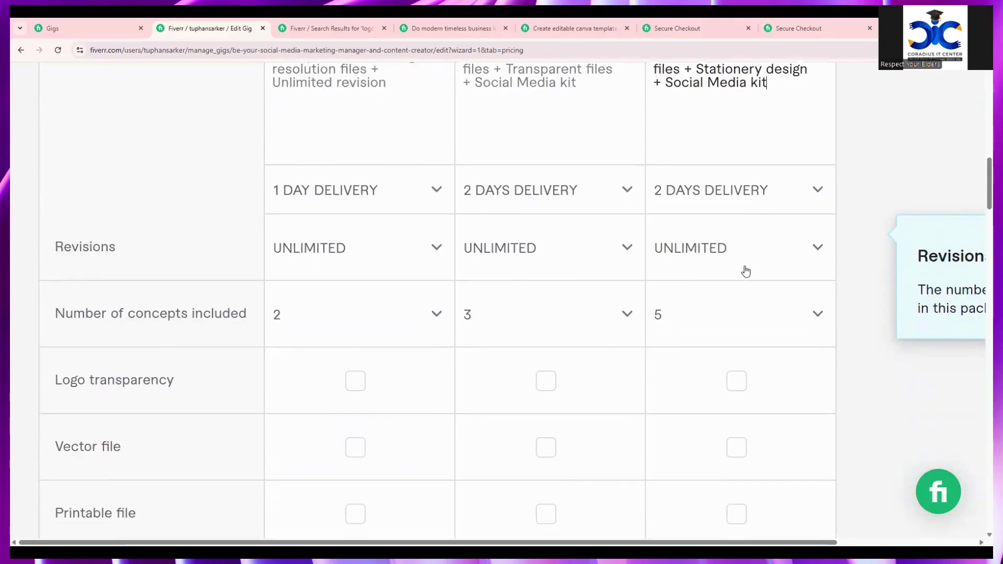
pyautogui.scroll(-1, 335, 340)
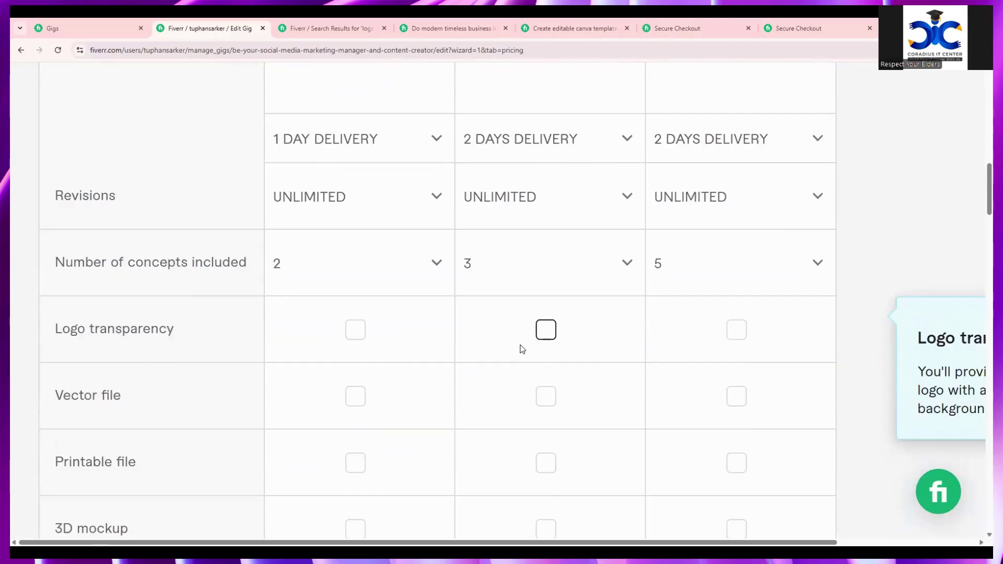
pyautogui.scroll(2, 540, 366)
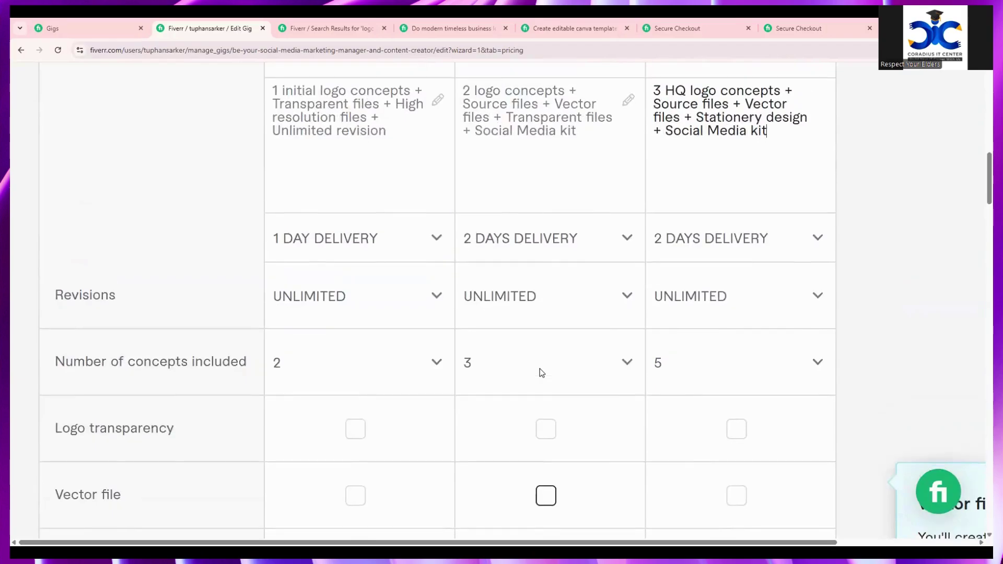
pyautogui.scroll(-2, 540, 368)
pyautogui.scroll(-1, 540, 373)
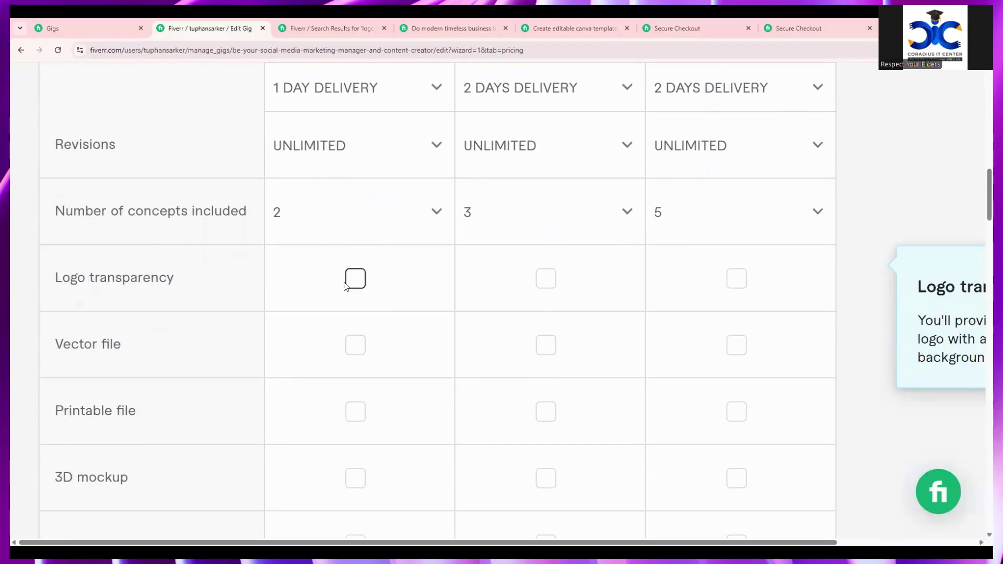
pyautogui.click(358, 281)
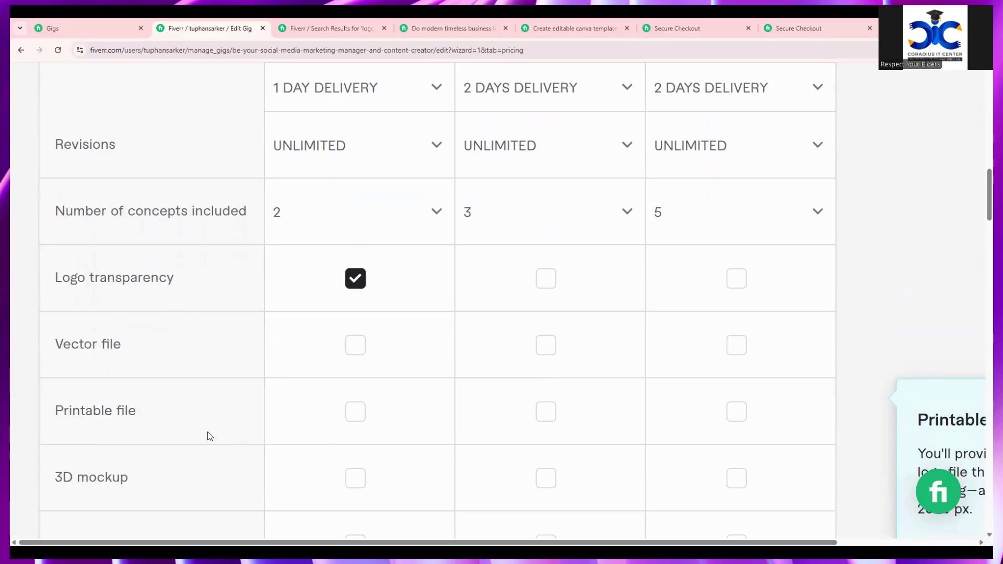
pyautogui.scroll(-2, 395, 417)
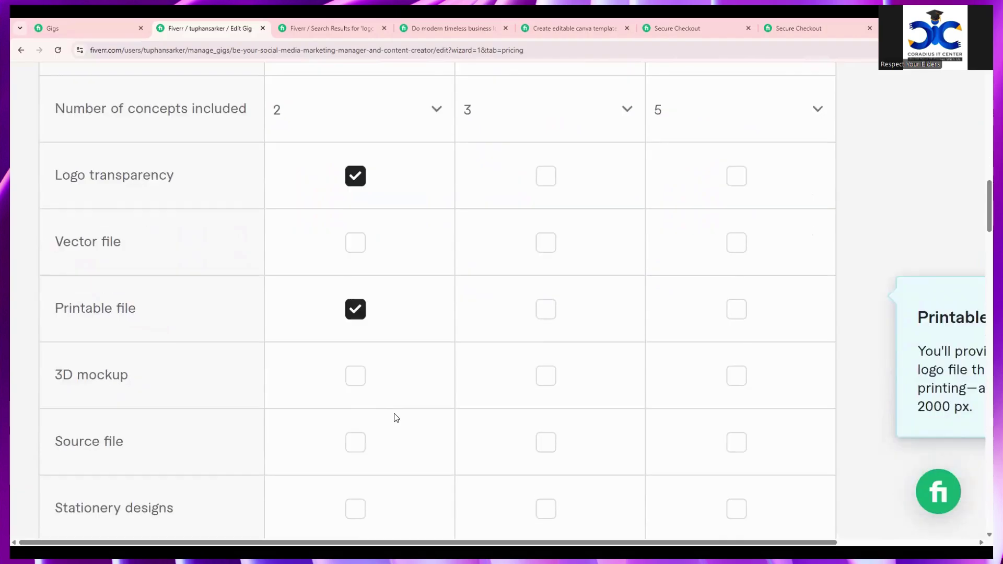
# - Check the package descriptions and include Logo transparency, Vector file and Printable file in the Standard package
pyautogui.scroll(3, 475, 410)
pyautogui.scroll(5, 482, 405)
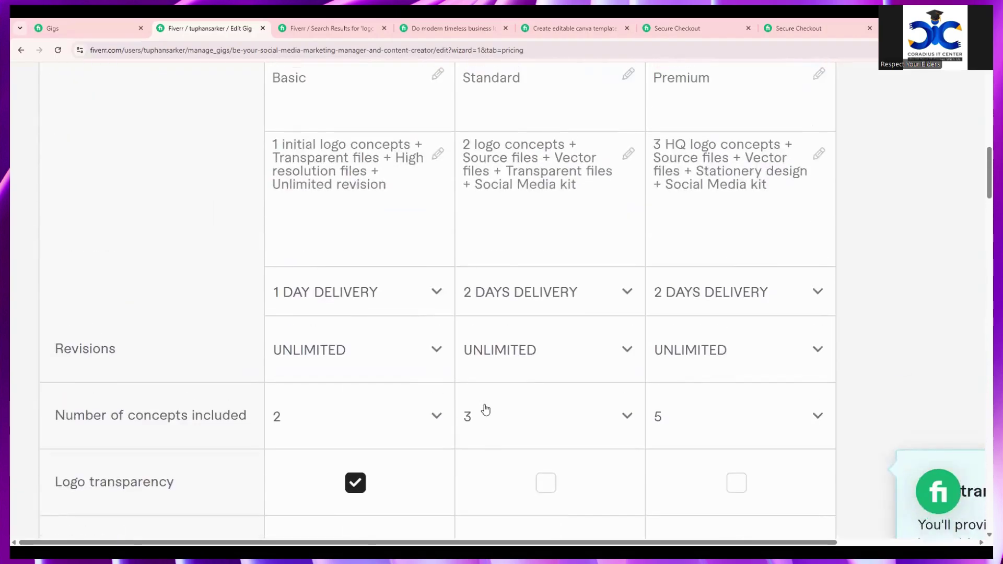
pyautogui.scroll(-6, 483, 407)
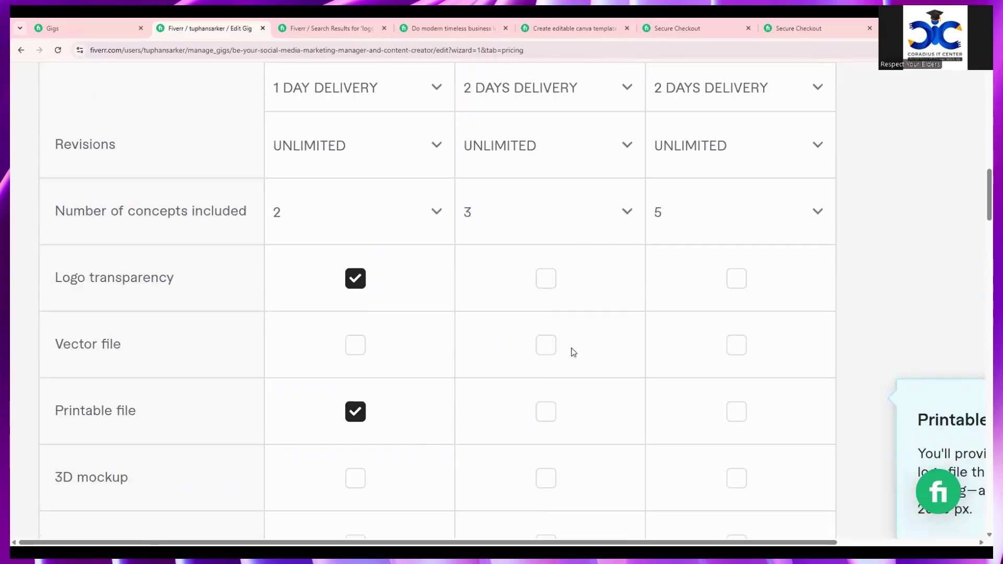
pyautogui.click(554, 283)
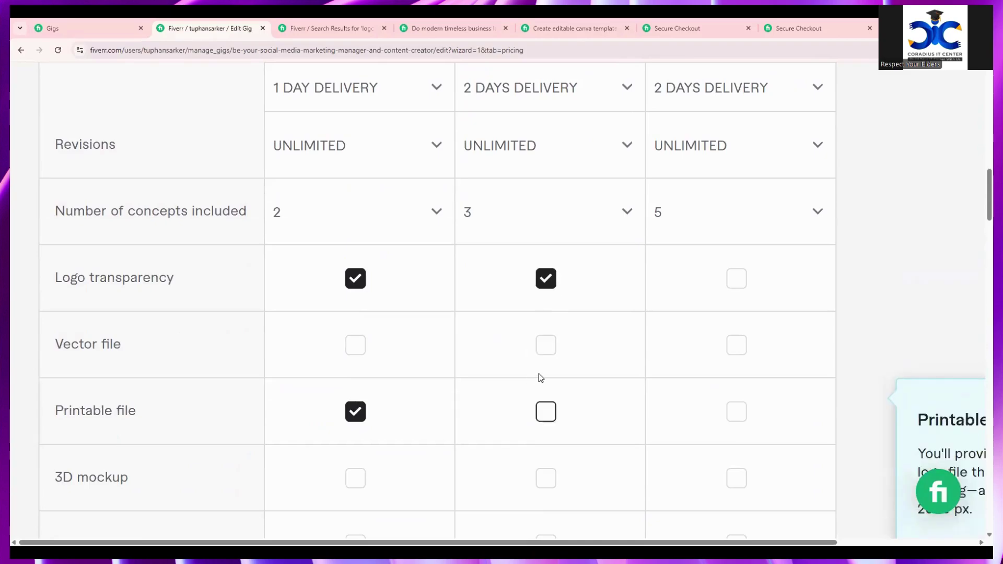
pyautogui.click(544, 345)
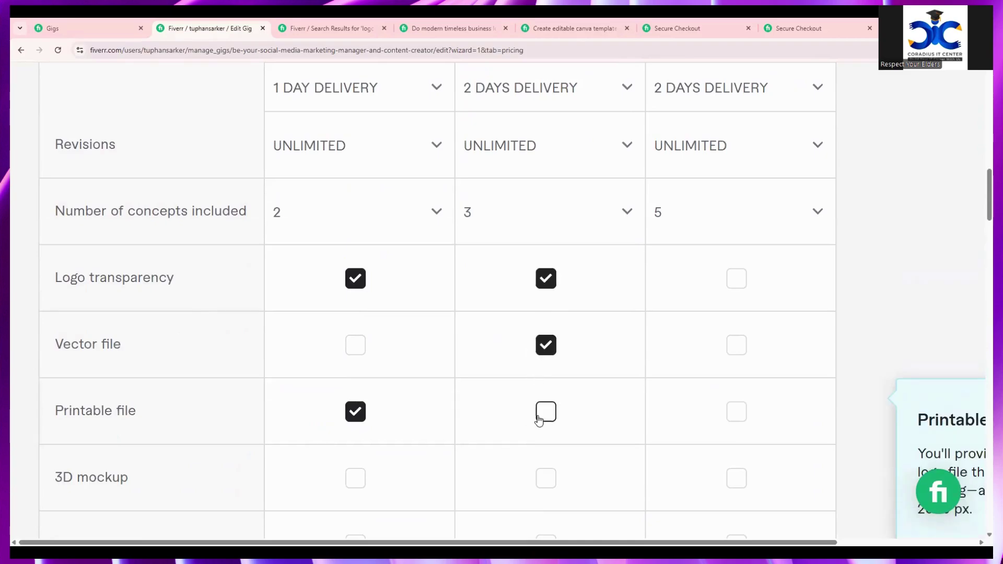
pyautogui.click(545, 412)
# - Remove Vector file from the Standard package and include Source file in that package instead
pyautogui.scroll(-4, 538, 412)
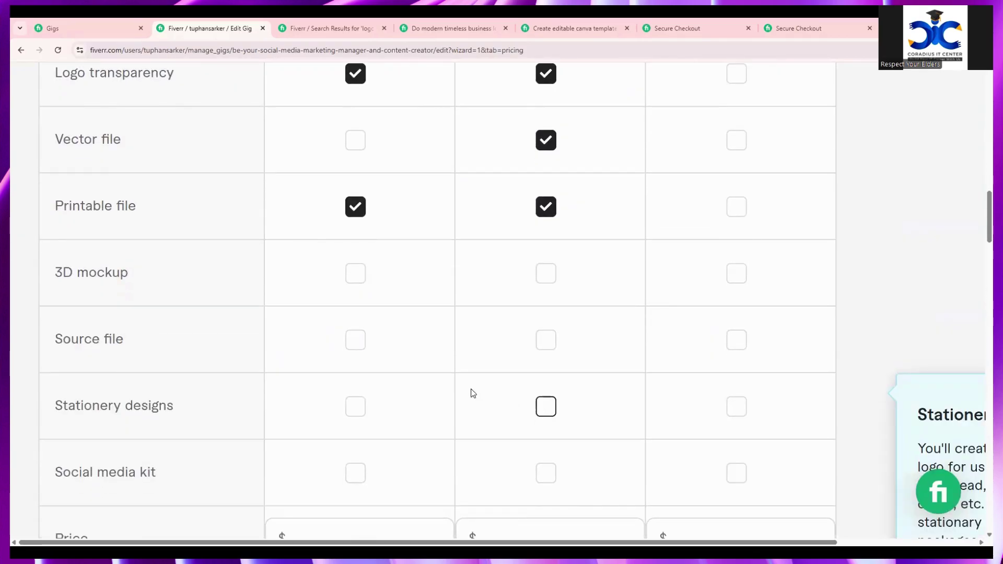
pyautogui.scroll(3, 501, 334)
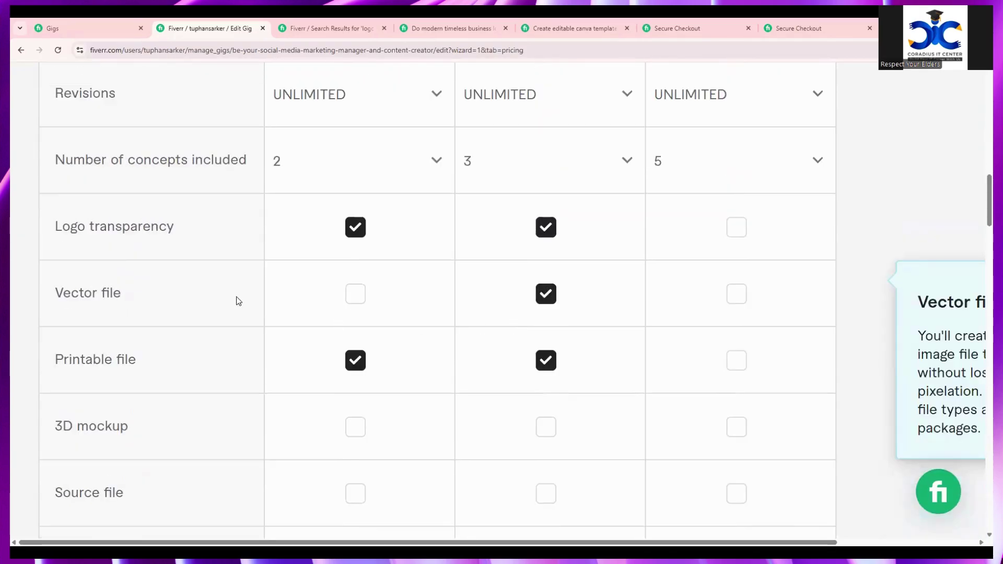
pyautogui.click(538, 294)
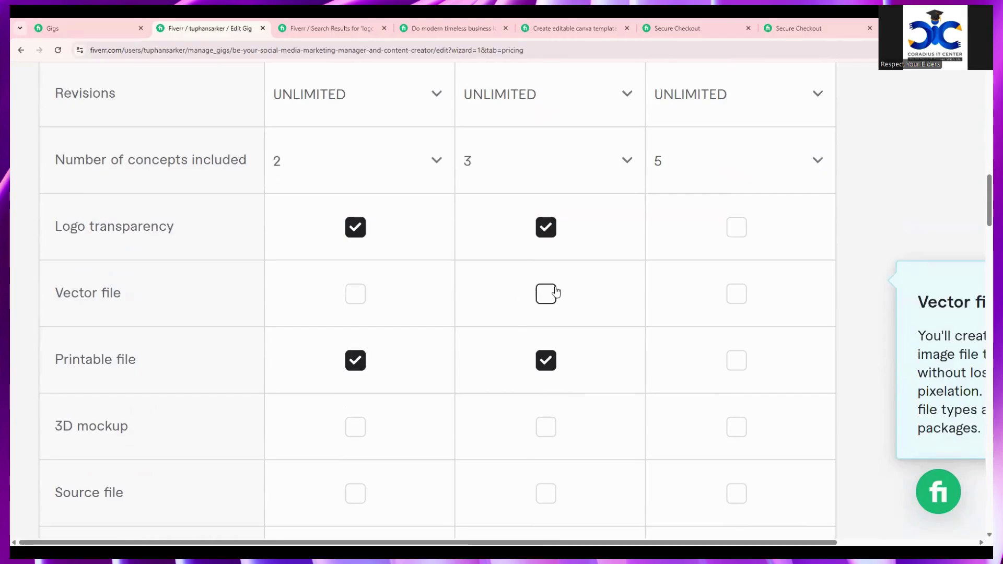
pyautogui.scroll(-4, 538, 293)
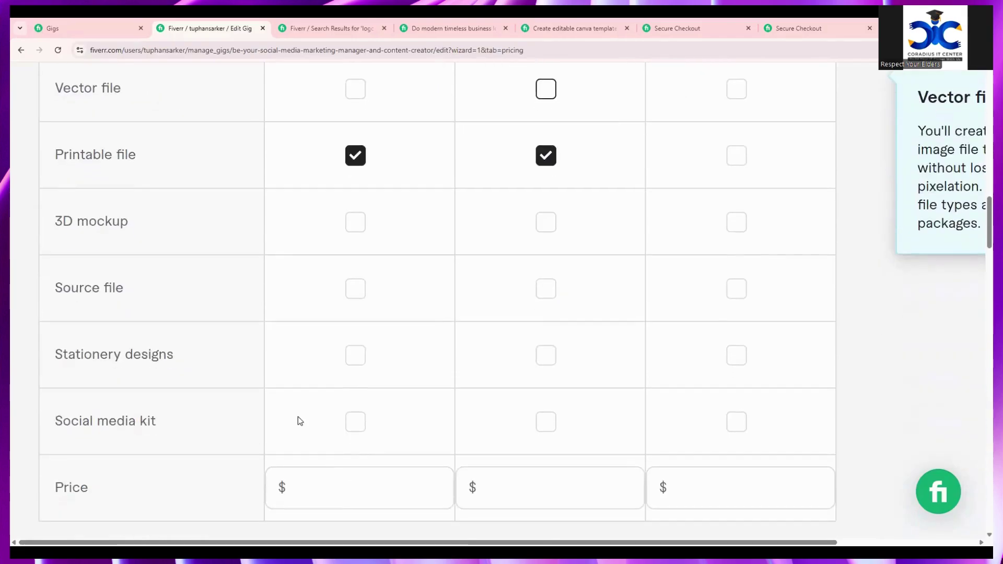
pyautogui.click(546, 291)
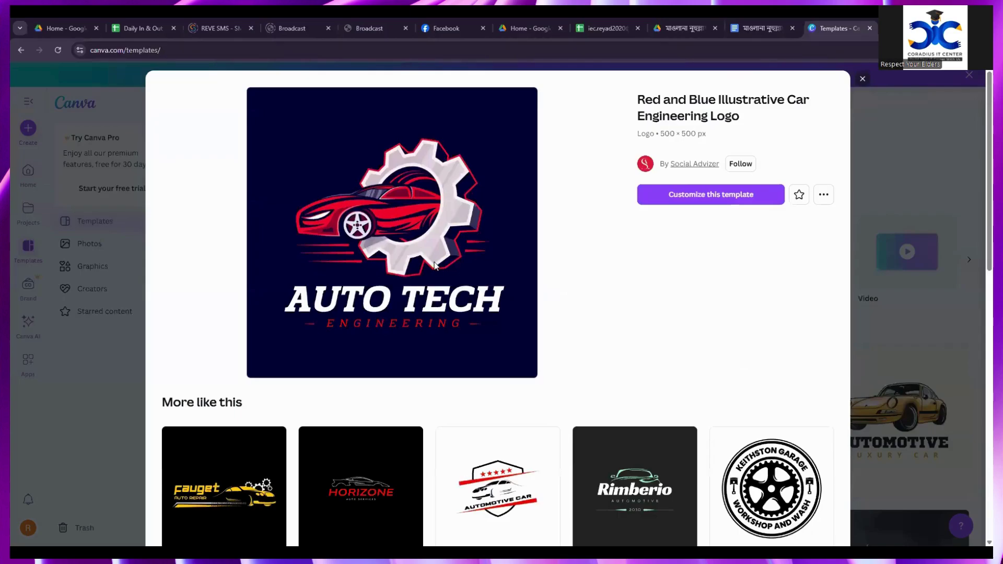
# - In Canva, open the Red and Blue Illustrative Car Engineering Logo template for customization and delete its AUTO TECH text
pyautogui.click(725, 197)
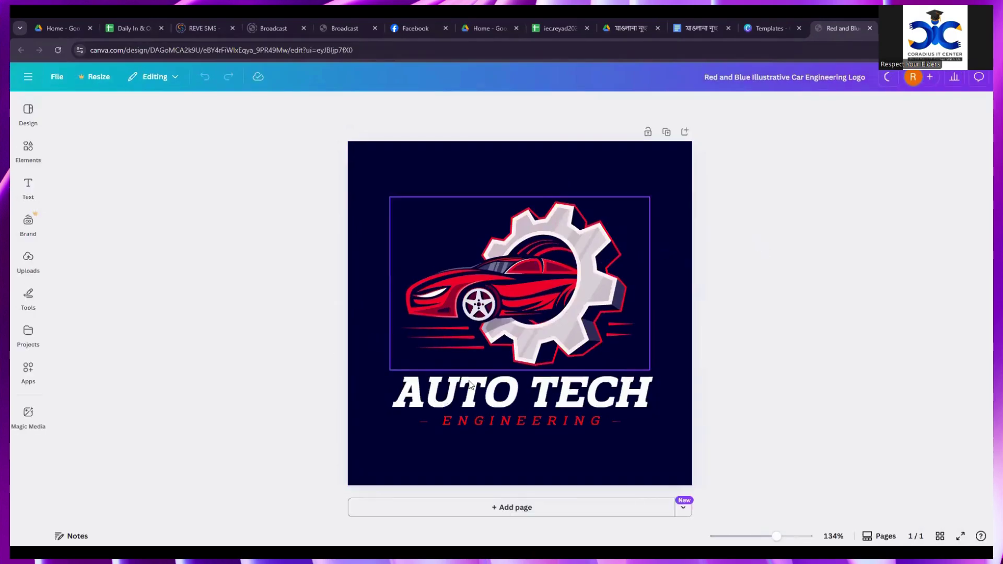
pyautogui.doubleClick(497, 401)
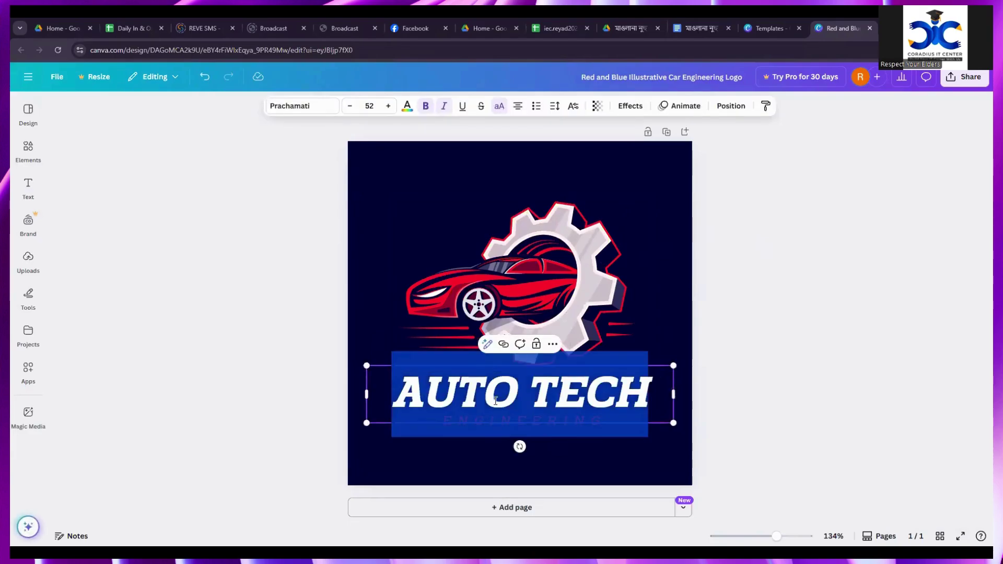
pyautogui.press('BackSpace')
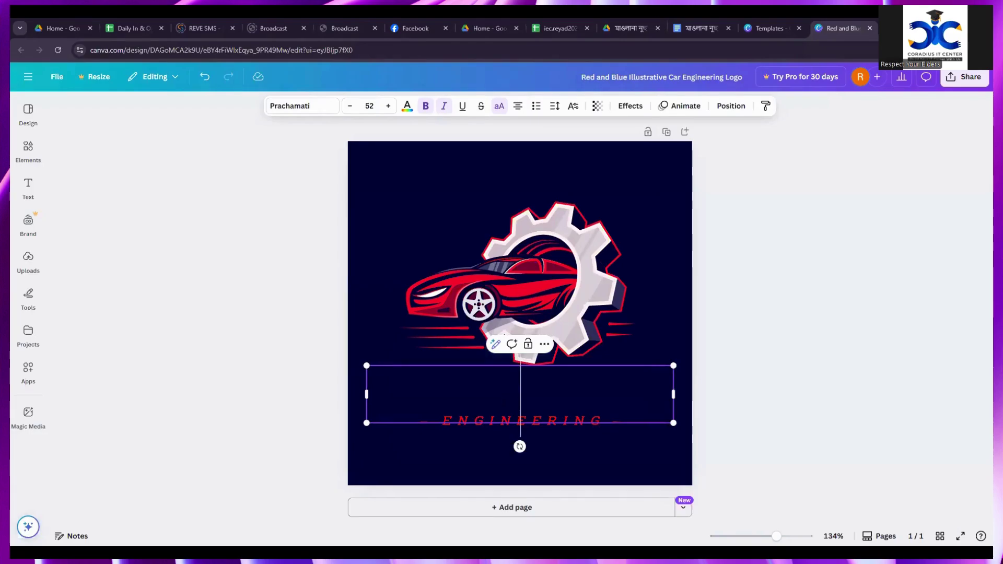
pyautogui.click(302, 439)
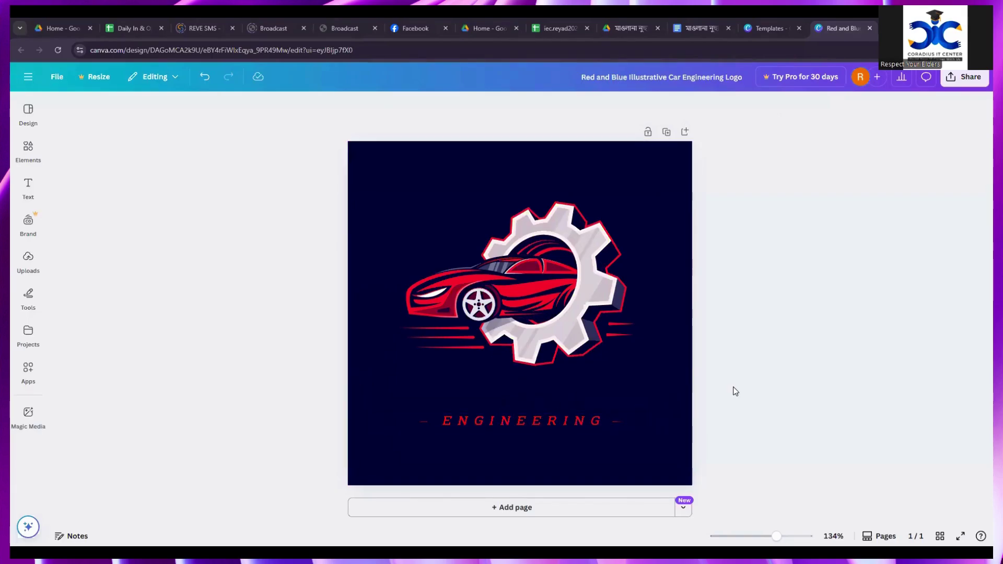
# - Replace the large white text above ENGINEERING on the car logo with "SOFIQ AUTO"
pyautogui.hotkey('ctrl', 'z')
pyautogui.click(502, 413)
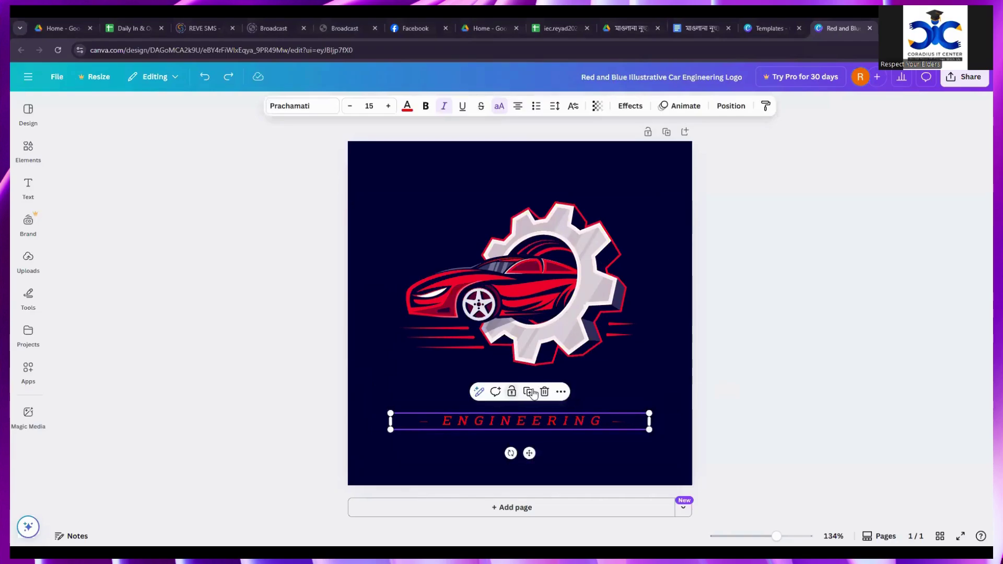
pyautogui.click(571, 384)
pyautogui.write('S')
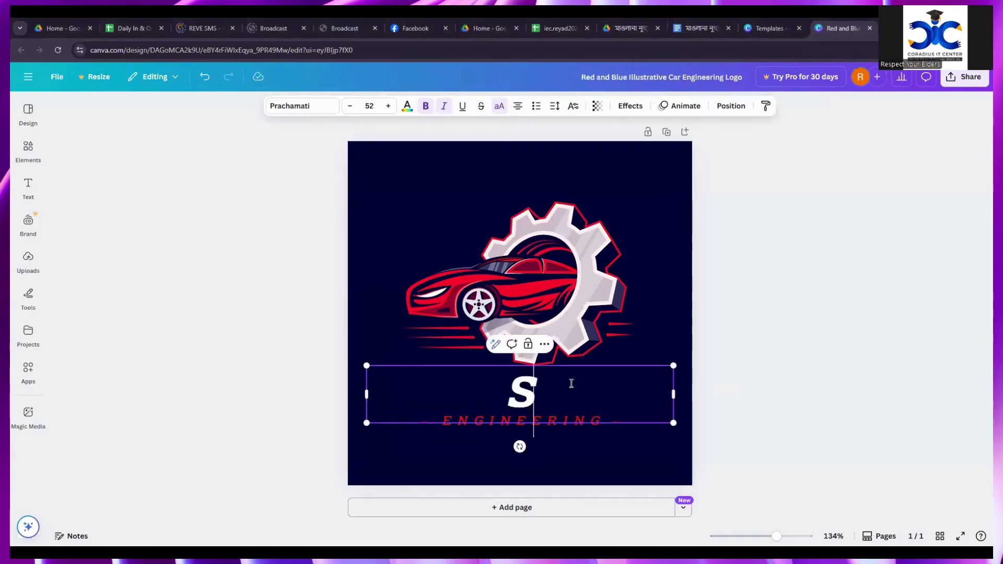
pyautogui.write('OF')
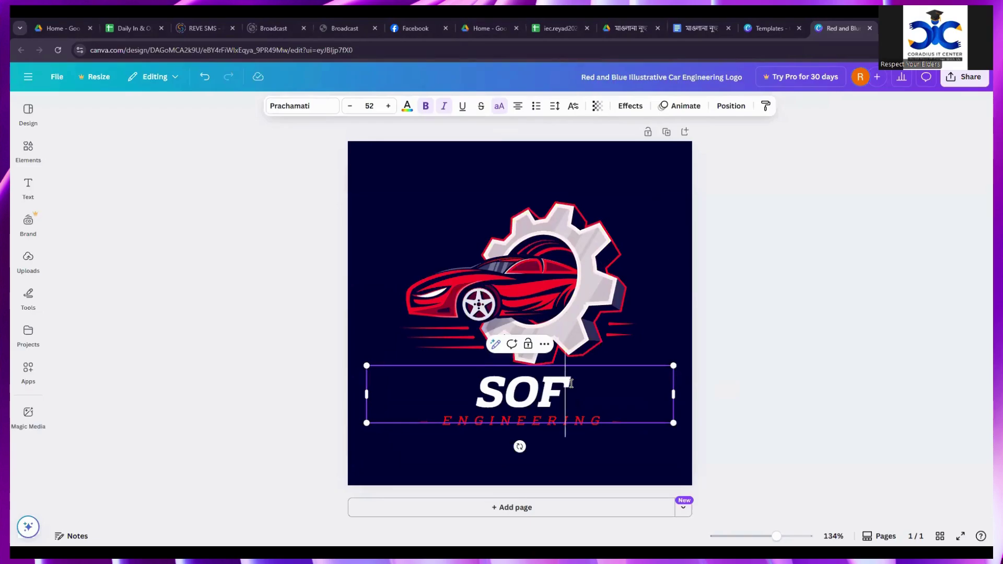
pyautogui.write('IQ A')
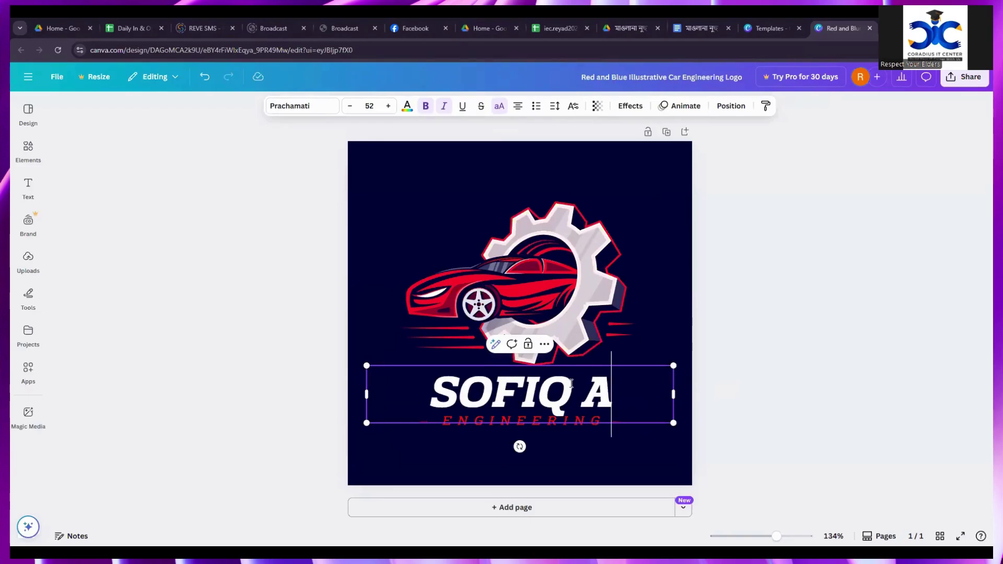
pyautogui.write('UTO')
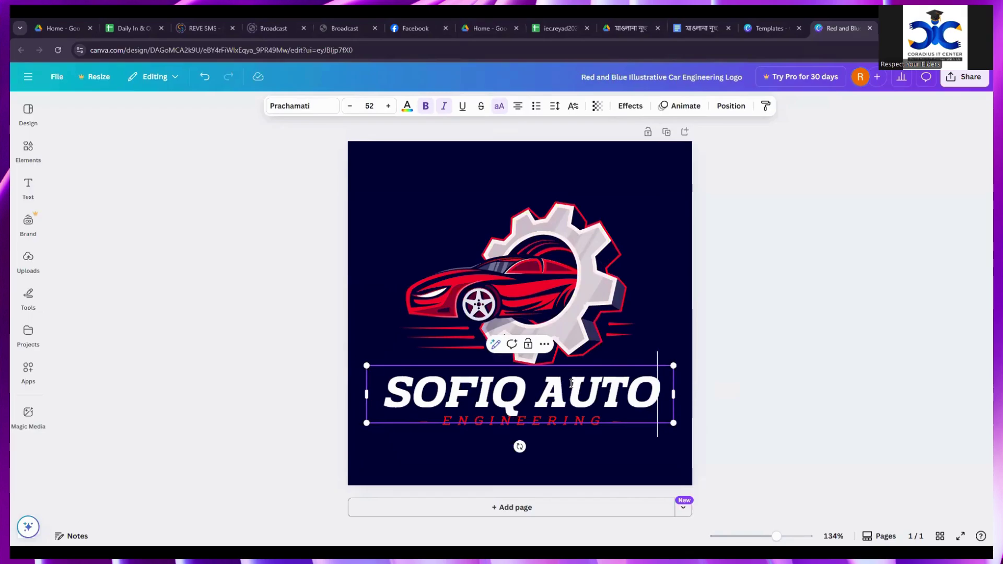
pyautogui.click(738, 398)
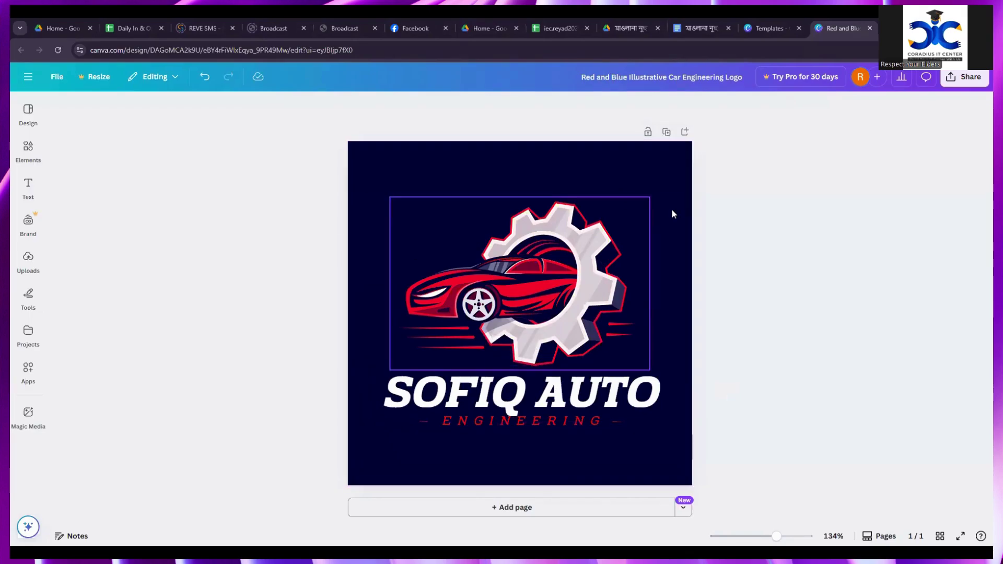
# - Set the design's sharing access to Anyone with the link and copy the share link
pyautogui.click(957, 77)
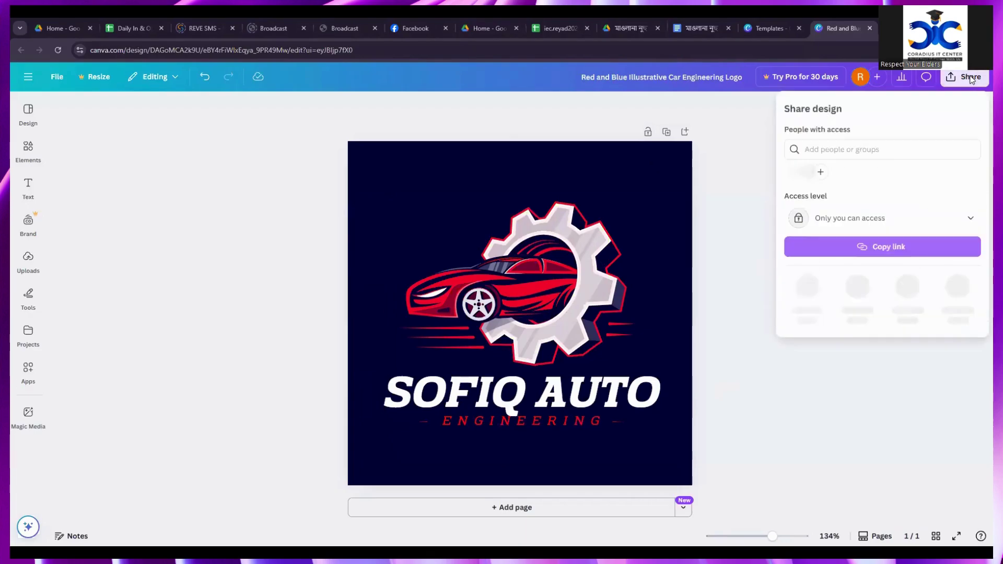
pyautogui.click(874, 228)
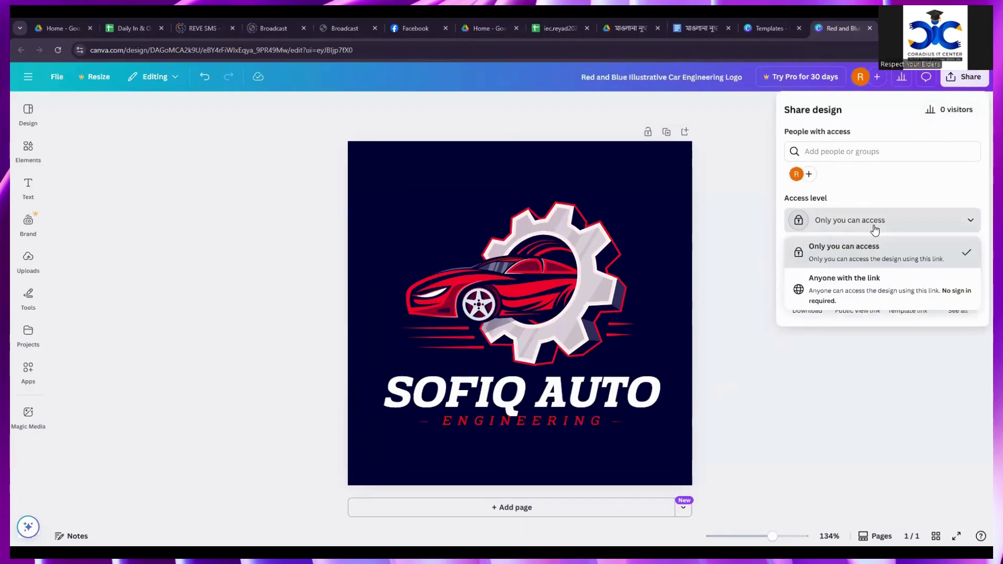
pyautogui.click(864, 287)
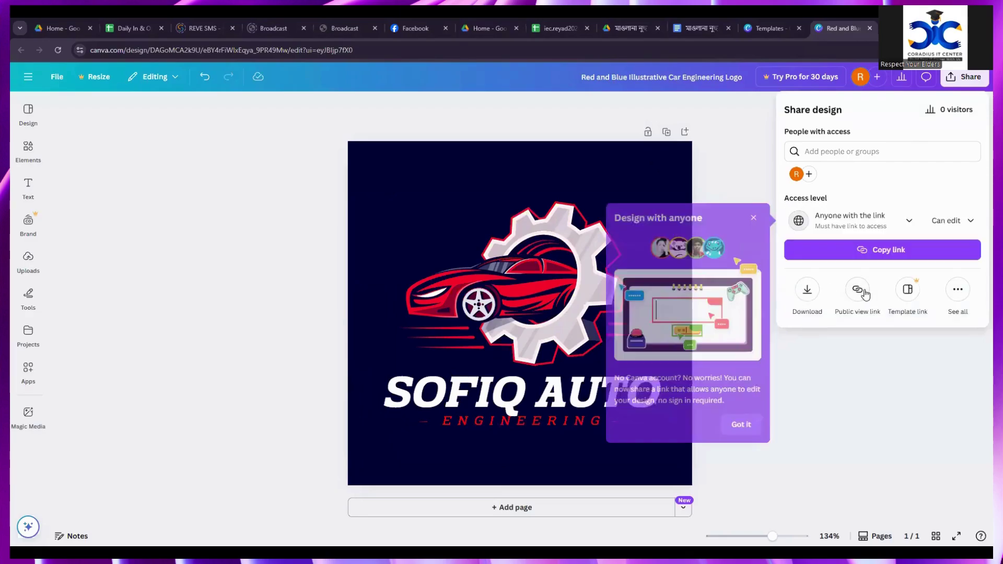
pyautogui.click(868, 253)
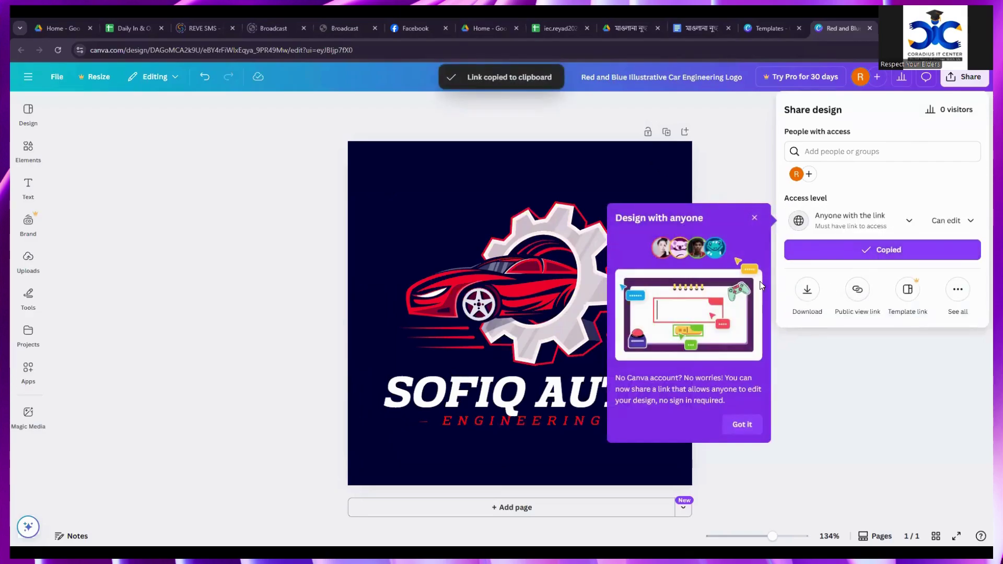
pyautogui.click(882, 251)
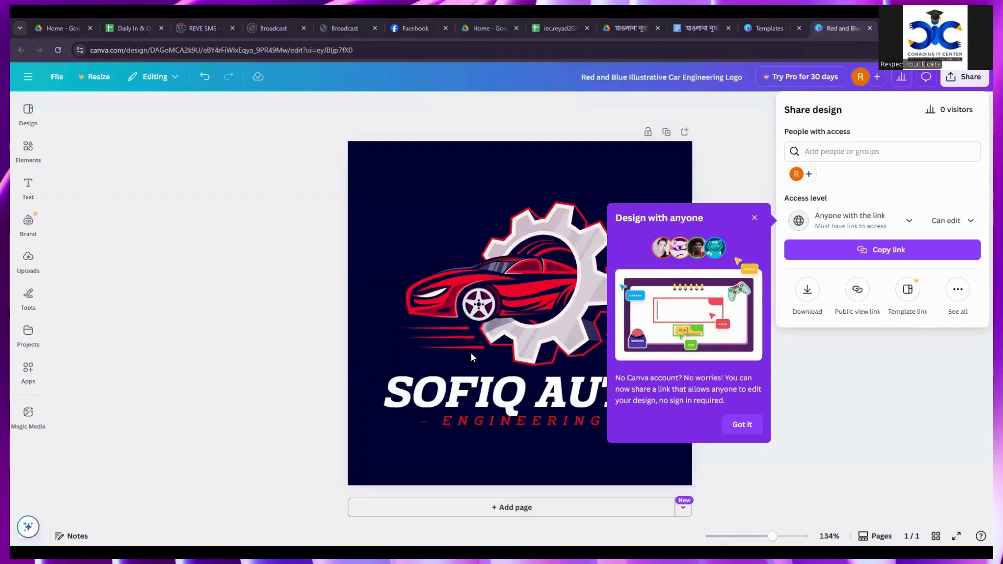
pyautogui.click(887, 395)
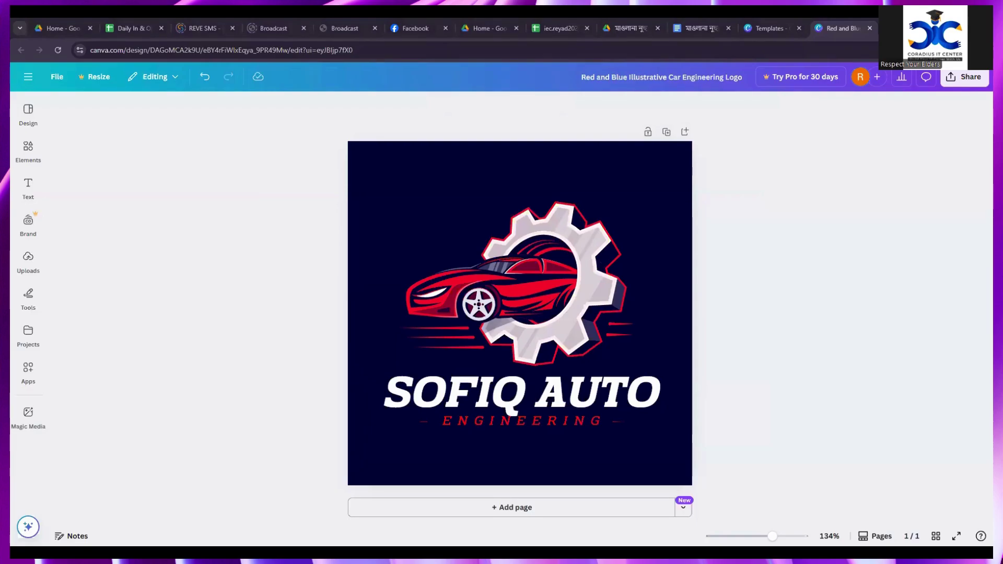
# - Switch to the Fiverr gig pricing page and include logo transparency, printable file, 3D mockup and source file in the Premium package
pyautogui.hotkey('alt', 'Tab')
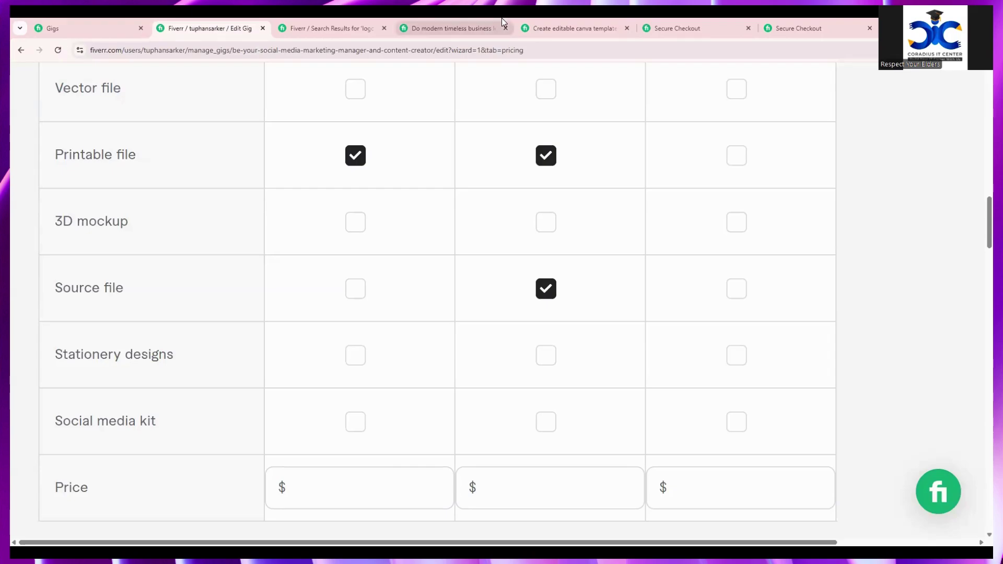
pyautogui.moveTo(502, 20)
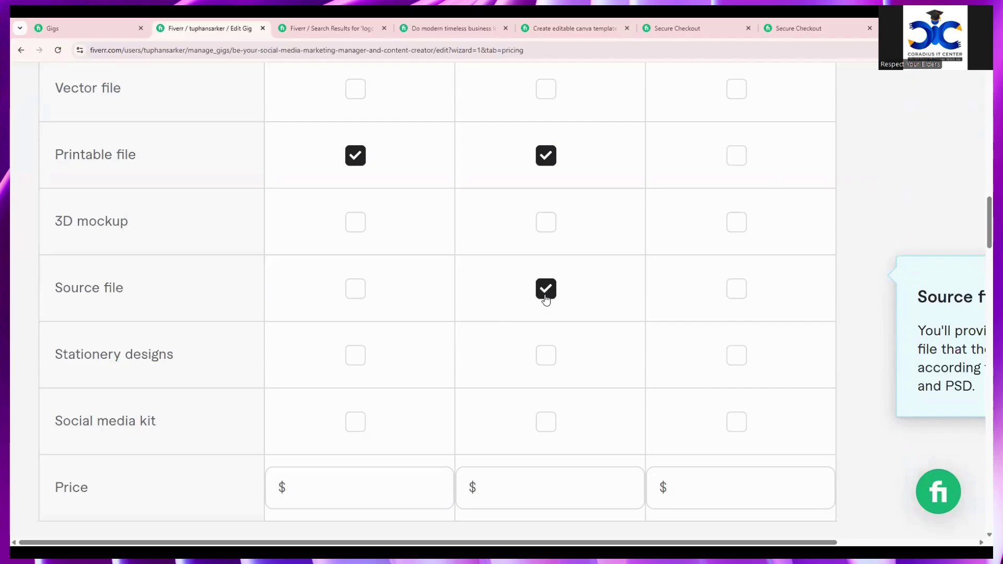
pyautogui.scroll(-2, 549, 366)
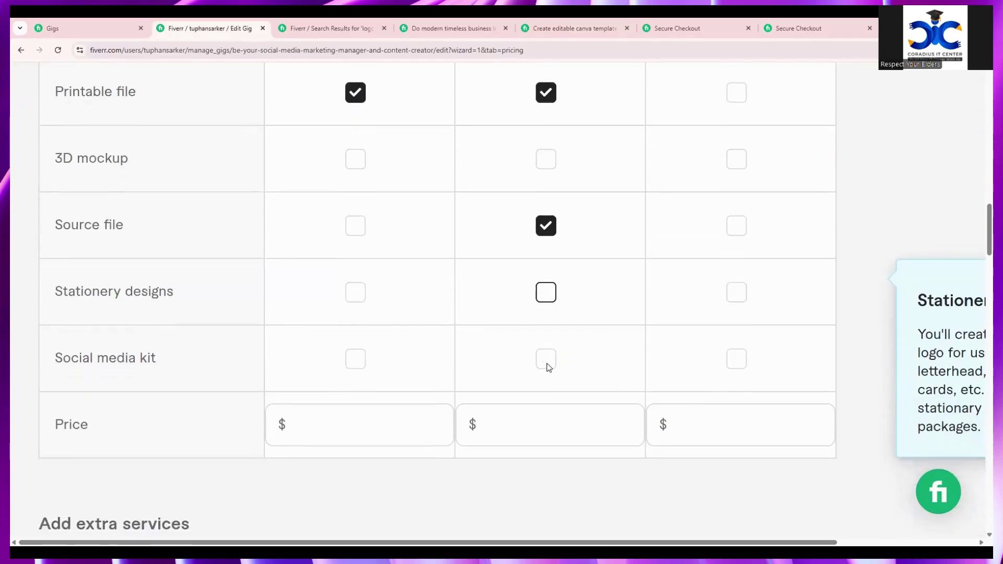
pyautogui.scroll(7, 579, 361)
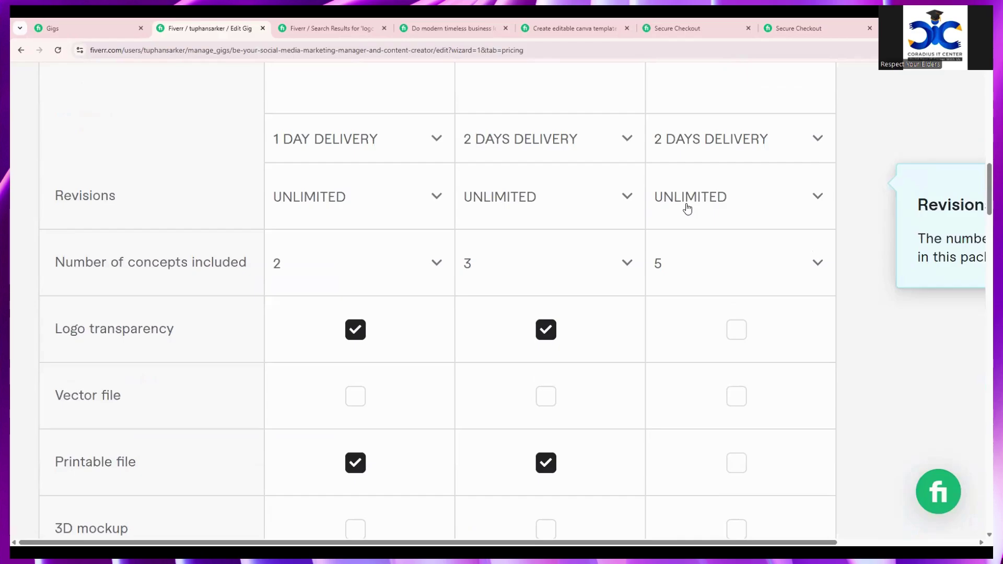
pyautogui.click(741, 331)
pyautogui.scroll(-2, 746, 343)
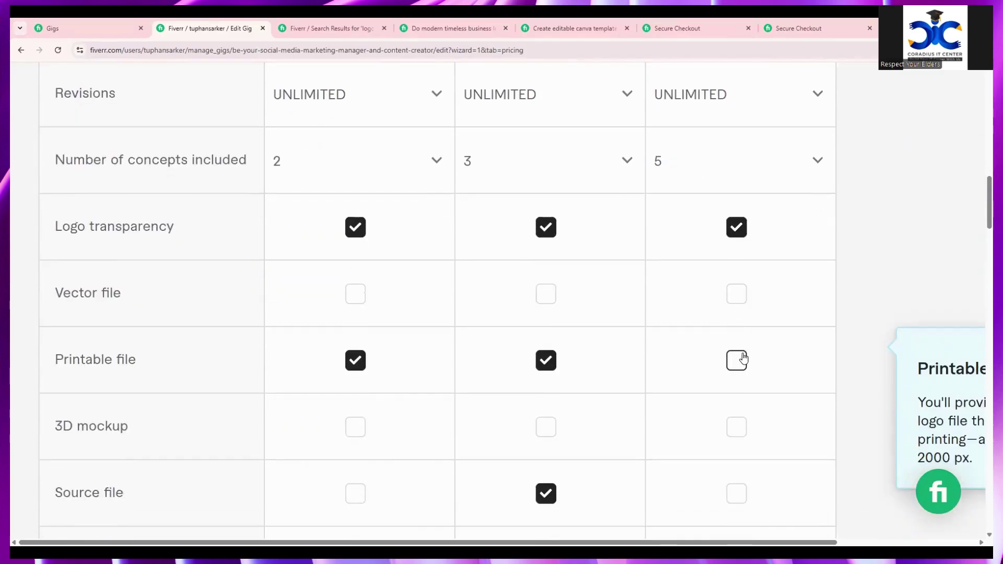
pyautogui.click(741, 360)
pyautogui.scroll(-2, 742, 358)
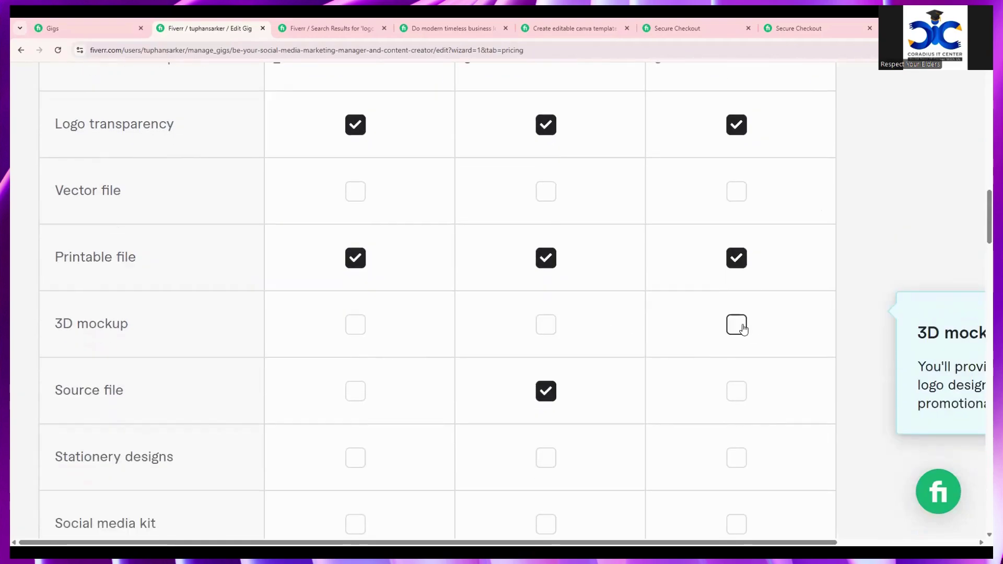
pyautogui.click(743, 329)
pyautogui.scroll(-1, 741, 334)
pyautogui.click(738, 340)
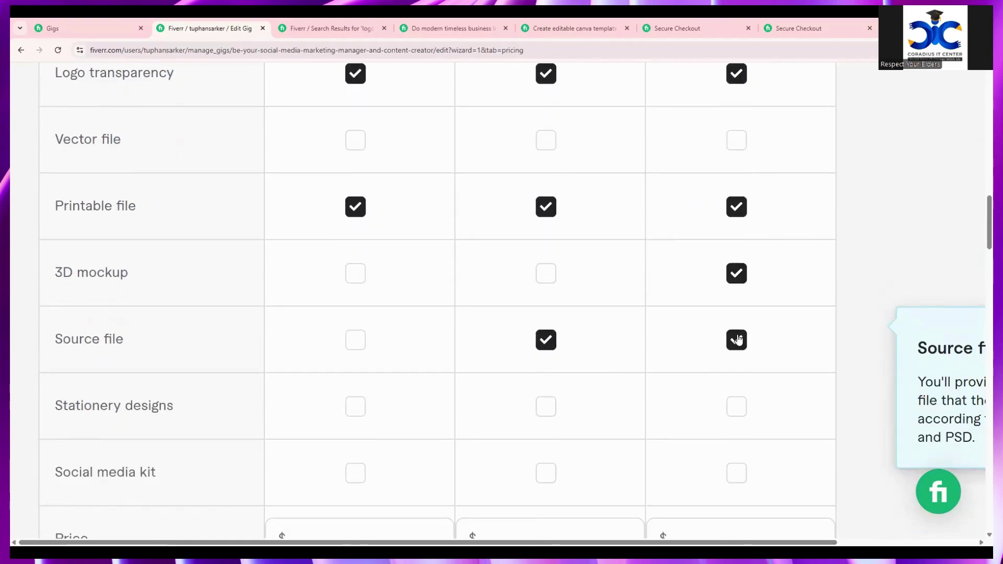
# - Set the Basic package price to $10 and the Standard package price to $20
pyautogui.scroll(-3, 738, 339)
pyautogui.click(405, 387)
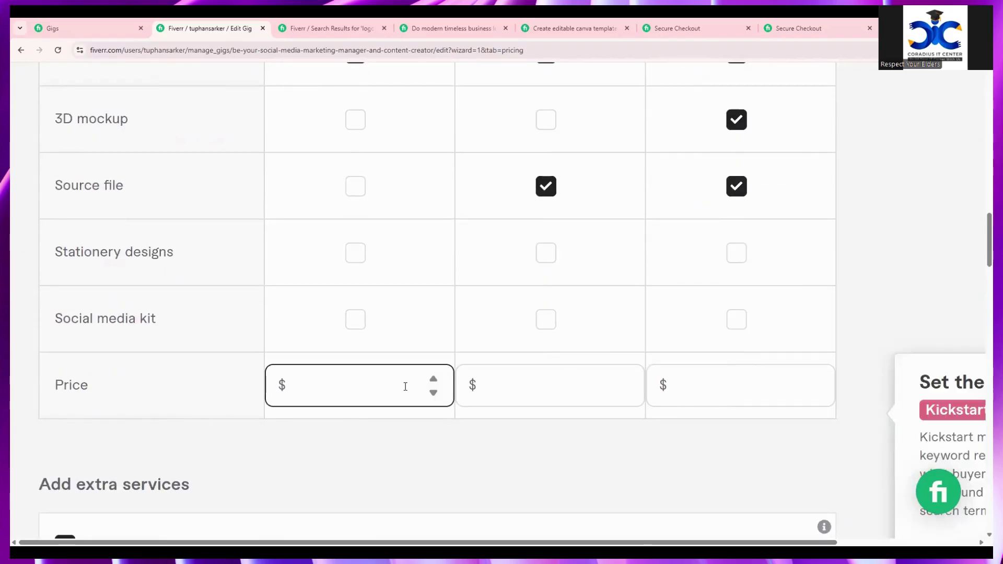
pyautogui.moveTo(185, 311)
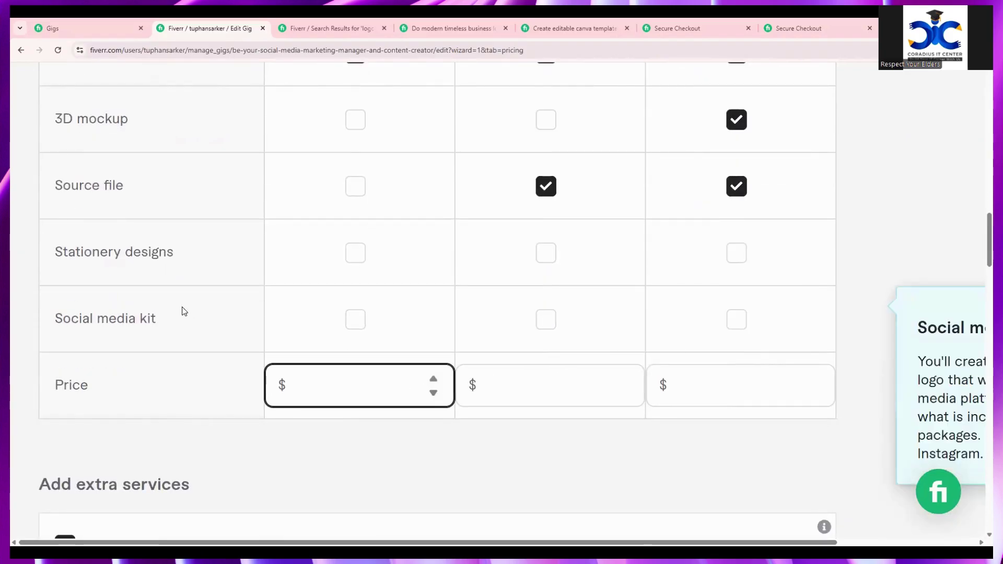
pyautogui.write('10')
pyautogui.click(522, 388)
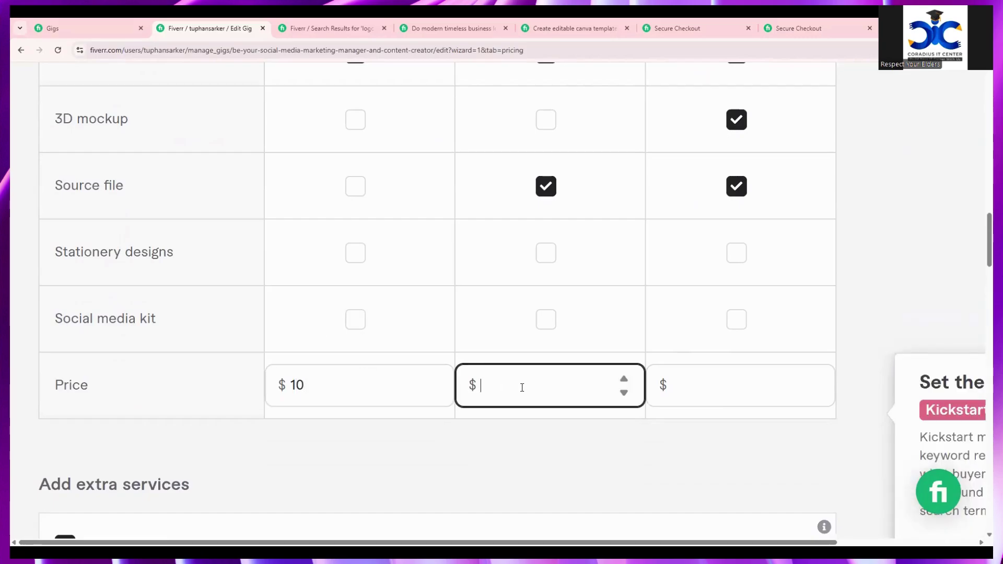
pyautogui.scroll(10, 494, 408)
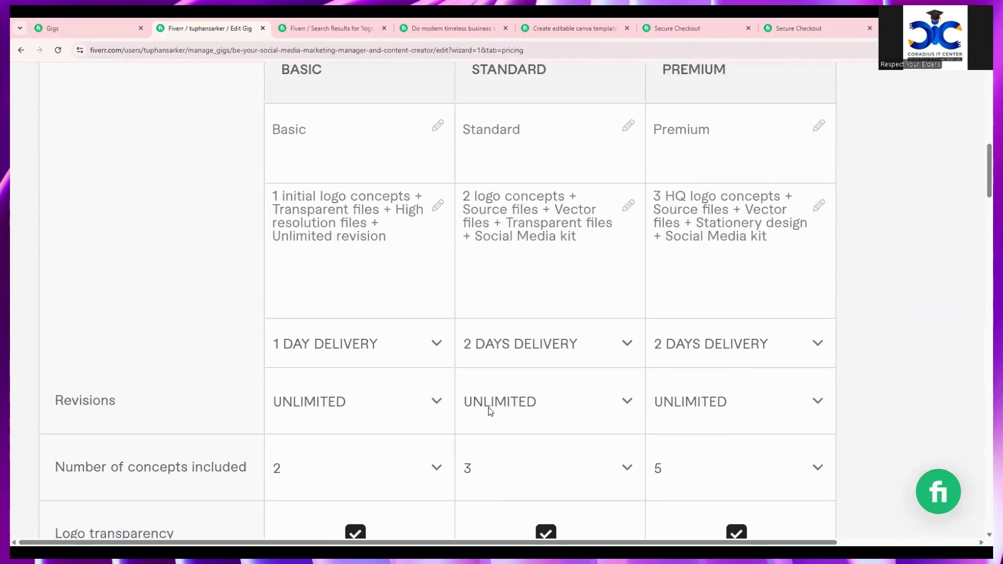
pyautogui.scroll(5, 490, 412)
pyautogui.scroll(-12, 490, 412)
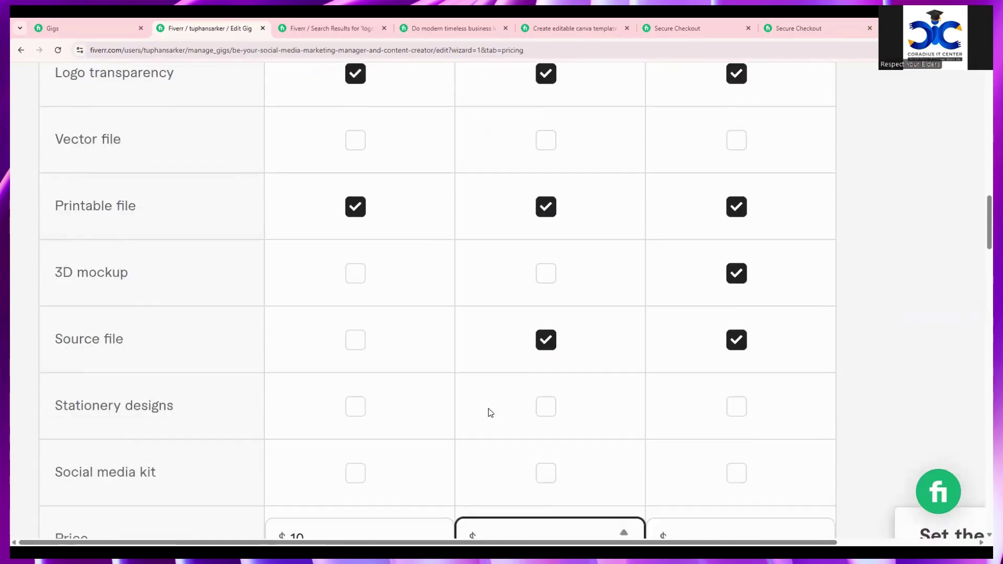
pyautogui.scroll(-4, 491, 413)
pyautogui.write('20')
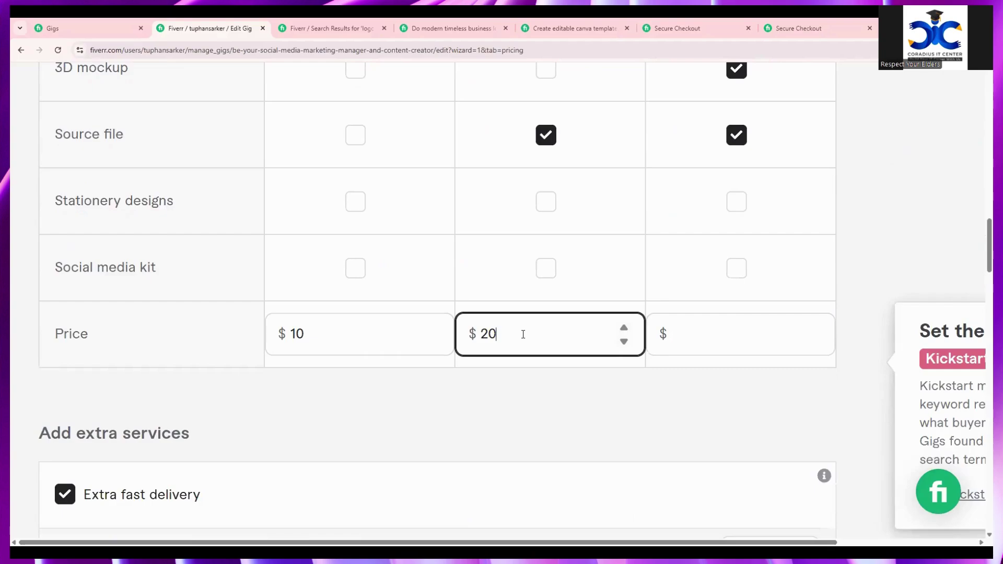
# - Set the Premium package price to $50
pyautogui.click(710, 335)
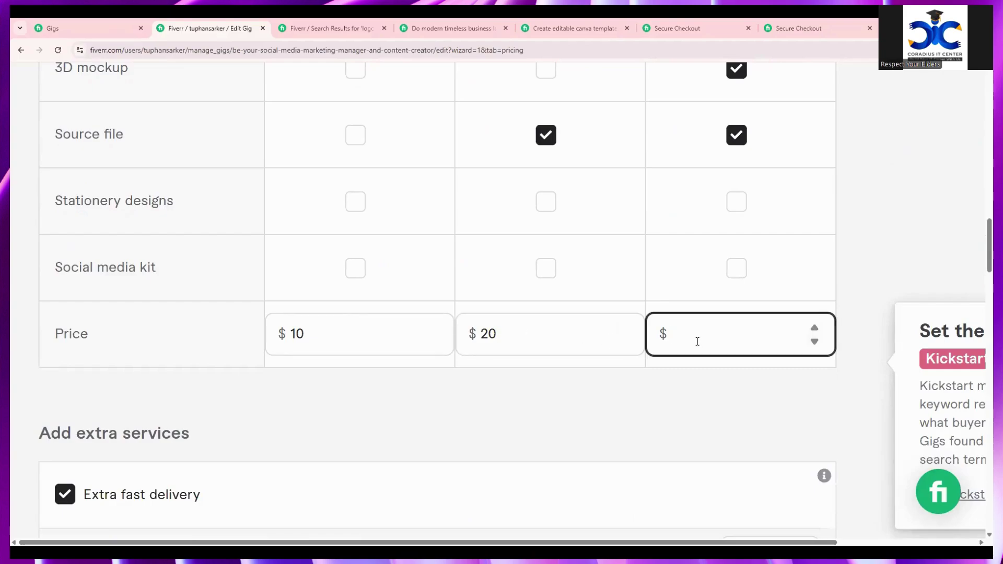
pyautogui.write('30')
pyautogui.press('BackSpace')
pyautogui.press('BackSpace')
pyautogui.write('502')
pyautogui.press('BackSpace')
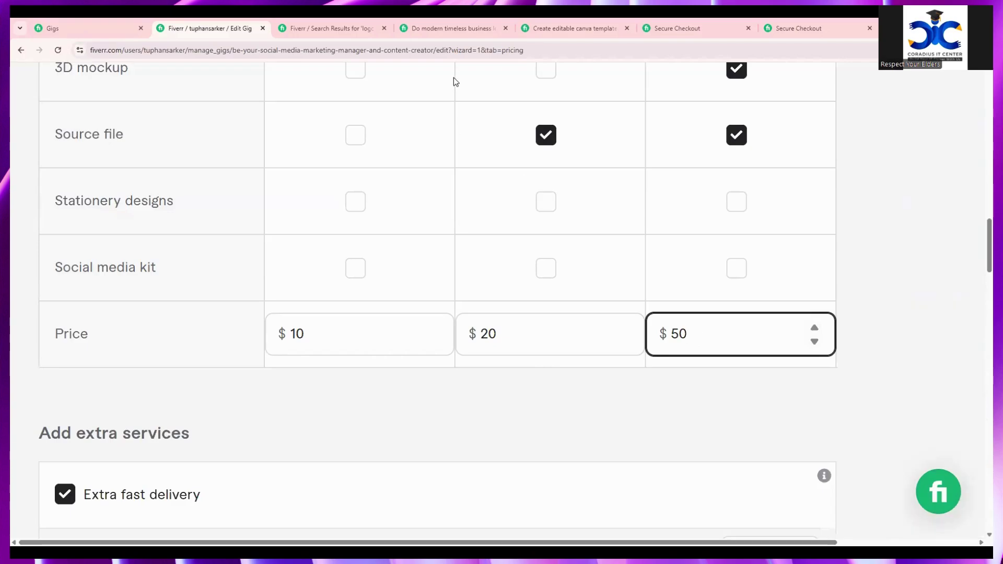
# - Change the Basic package price to $5 and the Standard package price to $10
pyautogui.click(360, 341)
pyautogui.press('BackSpace')
pyautogui.press('BackSpace')
pyautogui.write('5')
pyautogui.click(515, 332)
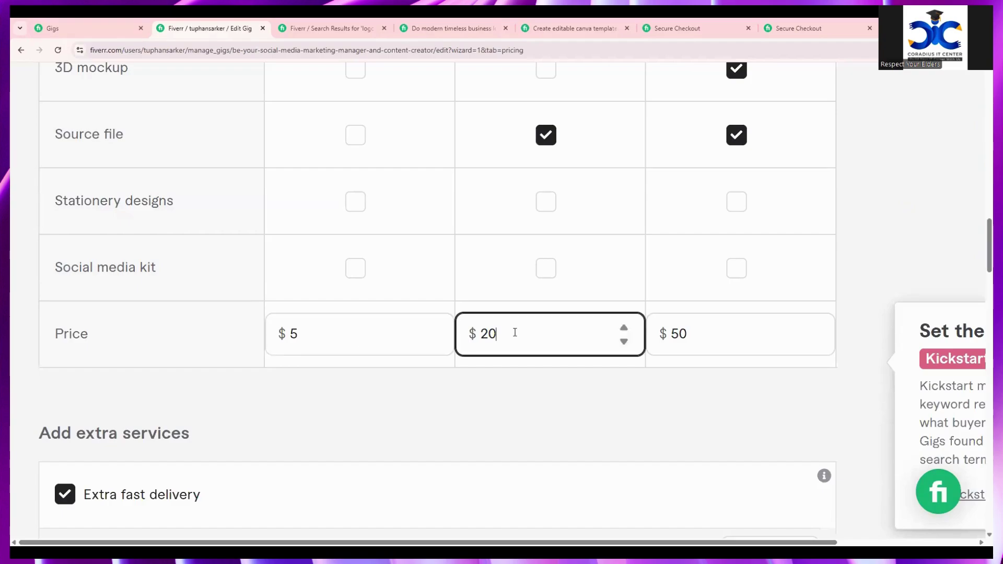
pyautogui.press('BackSpace')
pyautogui.press('BackSpace')
pyautogui.write('10')
# - Change the Premium package price to $20
pyautogui.click(715, 326)
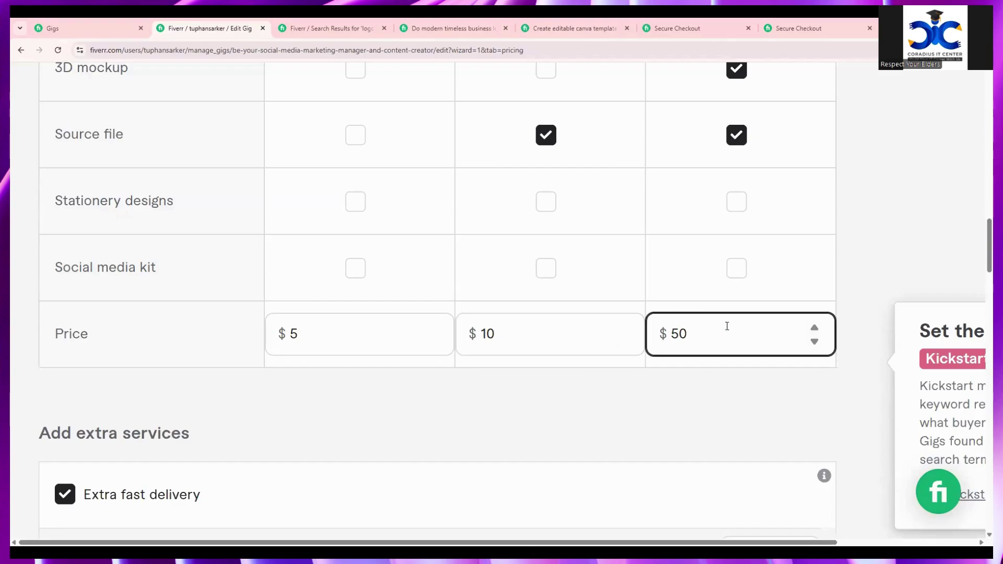
pyautogui.press('BackSpace')
pyautogui.press('BackSpace')
pyautogui.write('20')
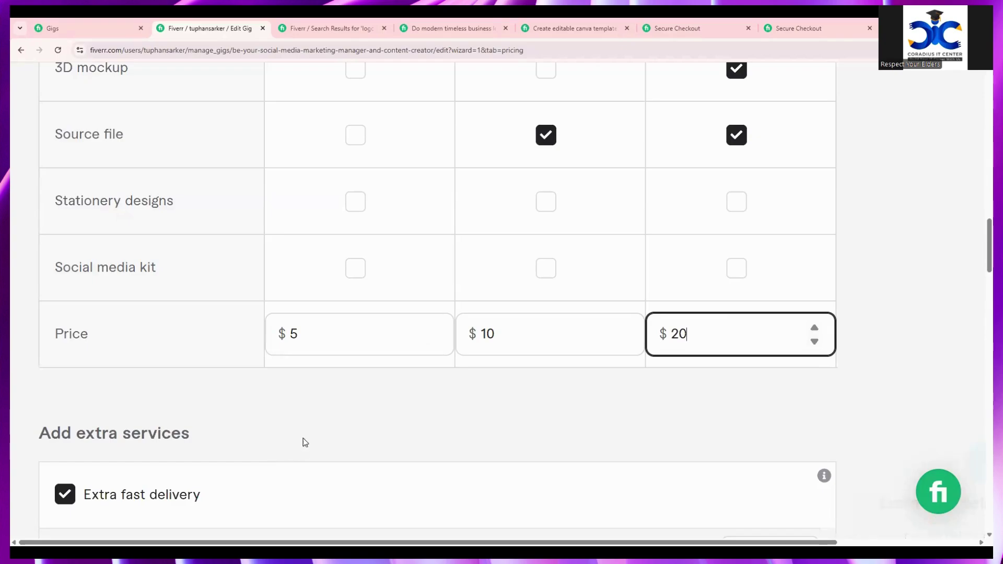
pyautogui.click(313, 429)
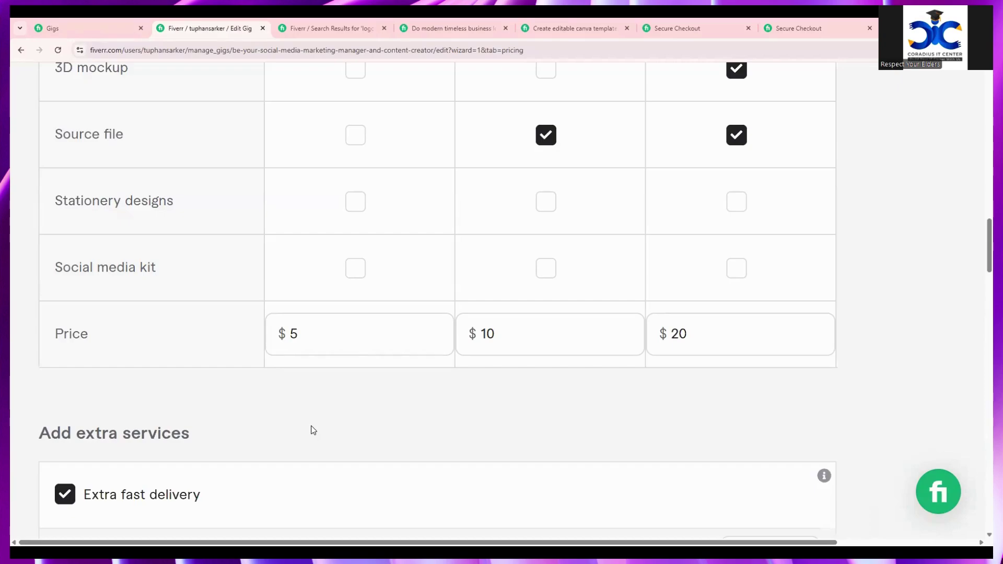
pyautogui.click(345, 337)
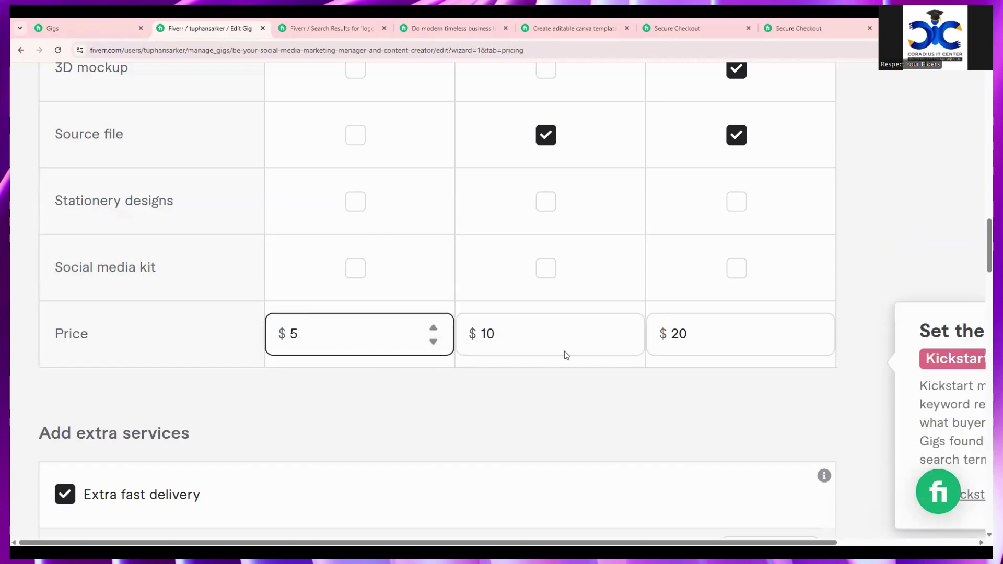
pyautogui.click(263, 328)
pyautogui.click(368, 327)
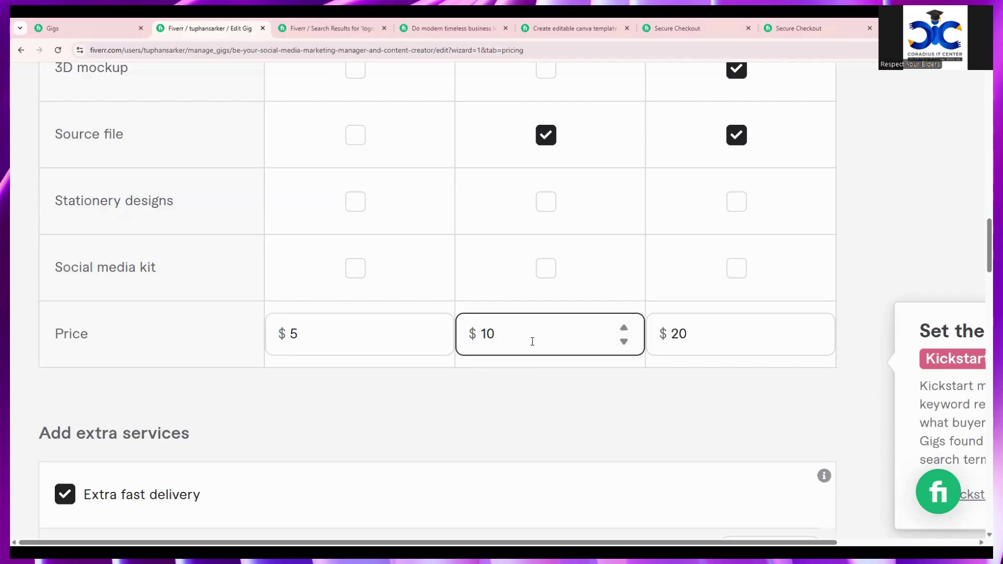
pyautogui.click(398, 402)
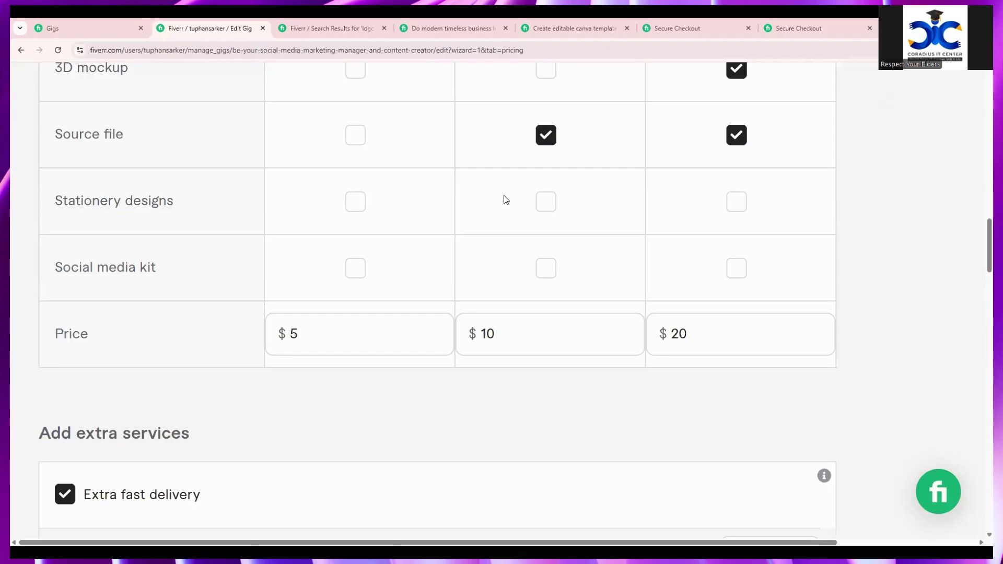
pyautogui.scroll(-5, 506, 200)
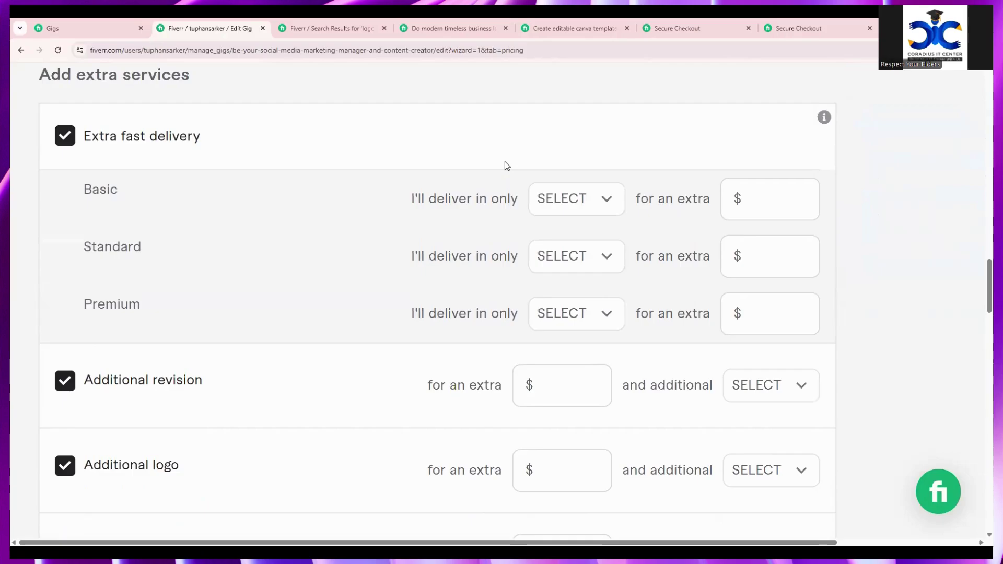
# - Remove the Extra fast delivery, Additional revision, Additional logo and Vector file extras from the gig's extra services
pyautogui.click(72, 137)
pyautogui.click(148, 131)
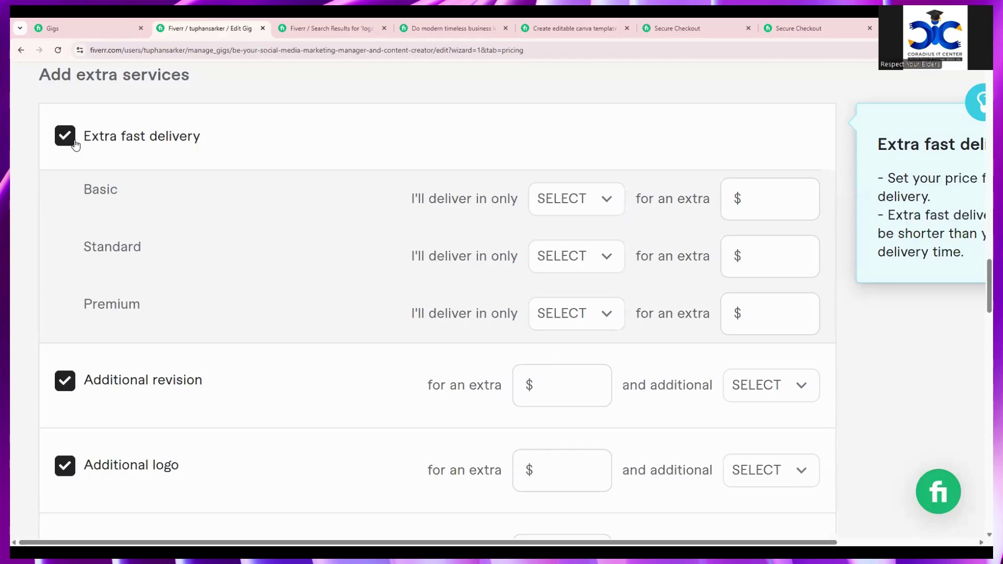
pyautogui.click(75, 142)
pyautogui.scroll(-1, 79, 182)
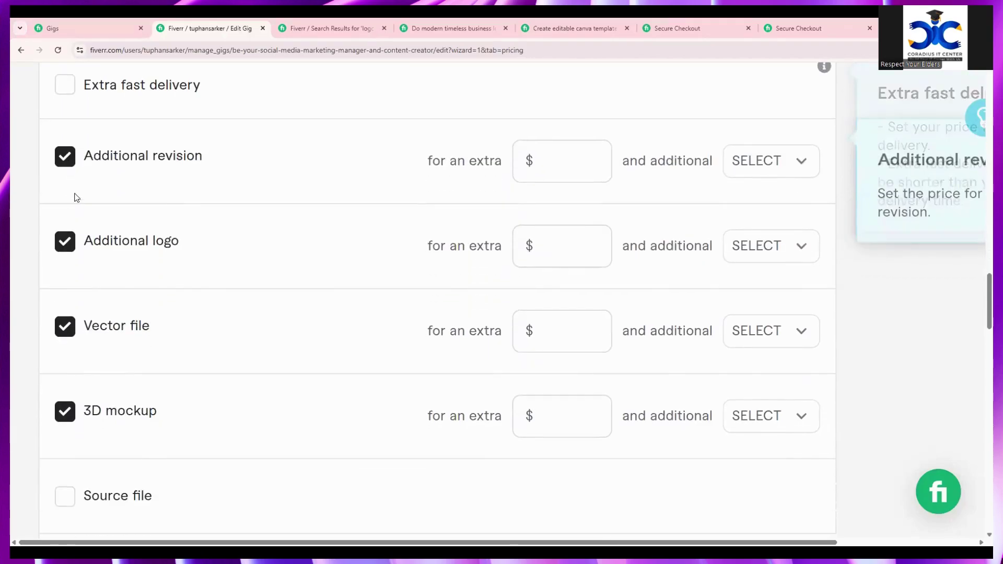
pyautogui.click(64, 159)
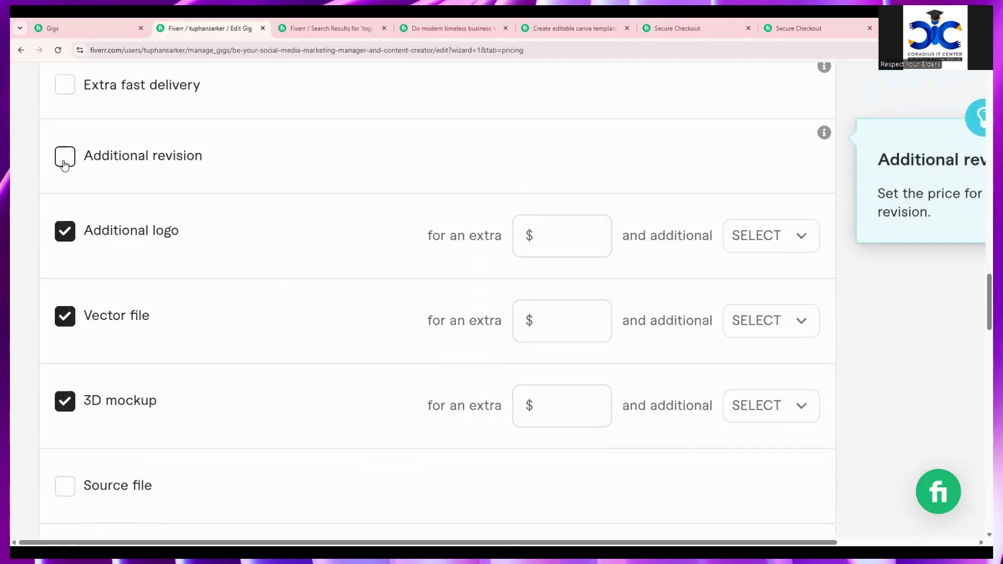
pyautogui.click(65, 232)
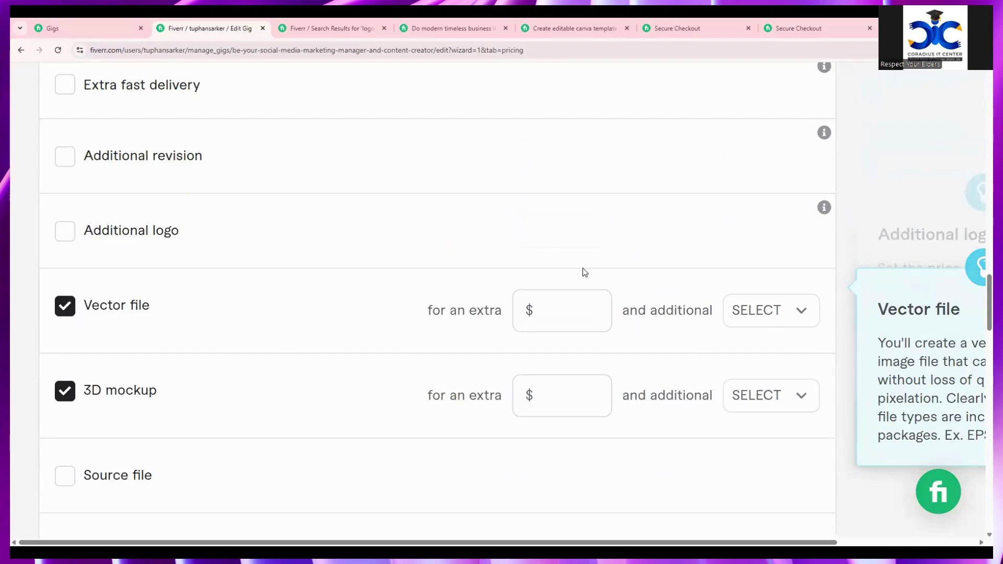
pyautogui.click(560, 310)
pyautogui.click(64, 306)
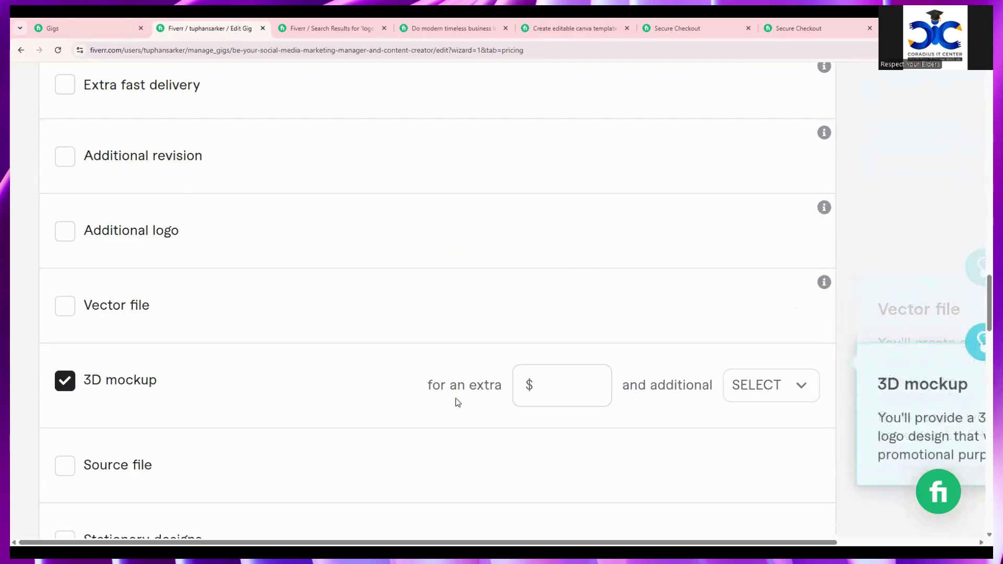
# - Set the 3D mockup extra to $5 with 1 additional day
pyautogui.click(521, 396)
pyautogui.write('5')
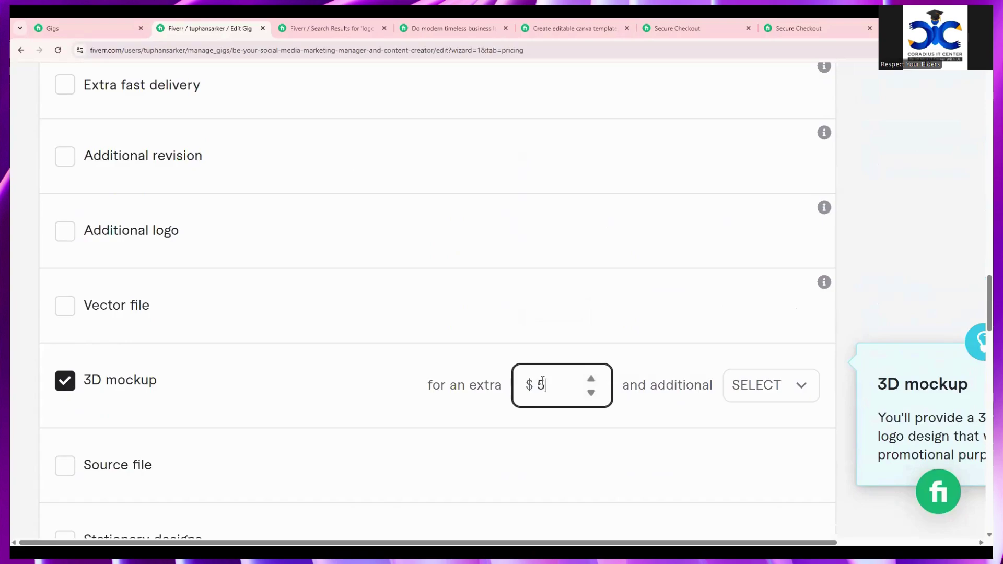
pyautogui.click(801, 400)
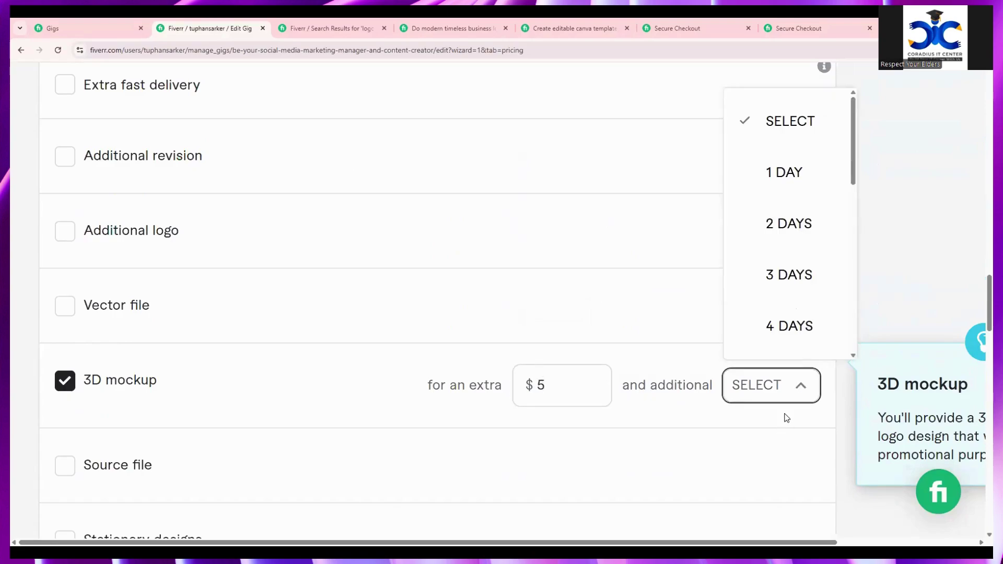
pyautogui.click(810, 174)
# - Enable the Source file extra and set its price to $5
pyautogui.scroll(-2, 209, 377)
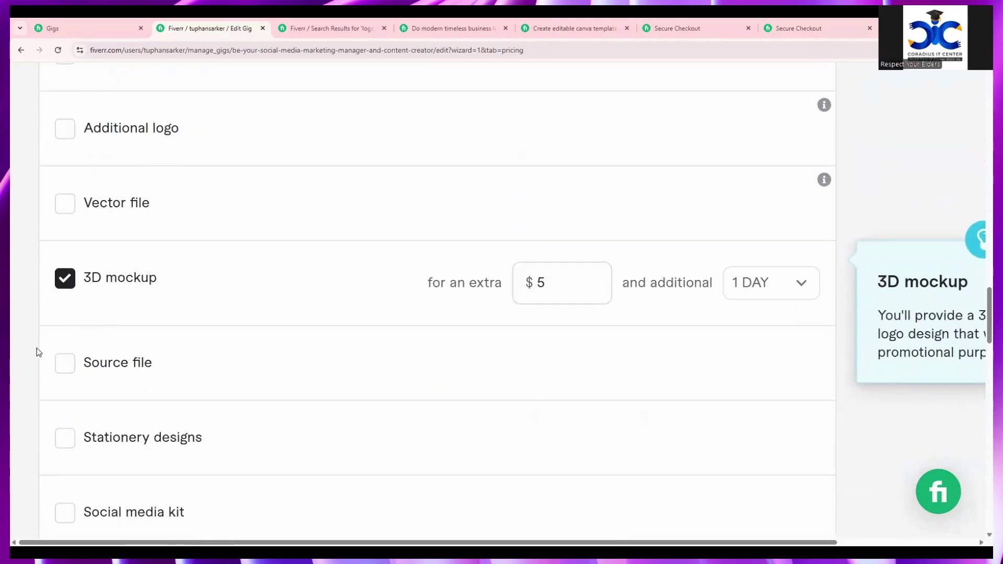
pyautogui.click(60, 360)
pyautogui.click(757, 360)
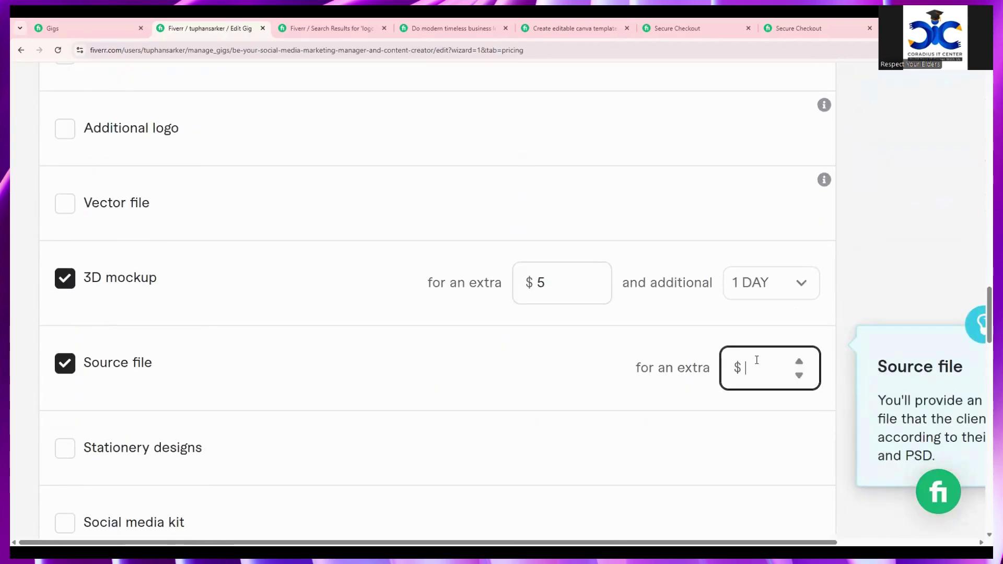
pyautogui.write('5')
# - Enable the Stationery designs extra at $10 with 1 additional day
pyautogui.scroll(-4, 273, 337)
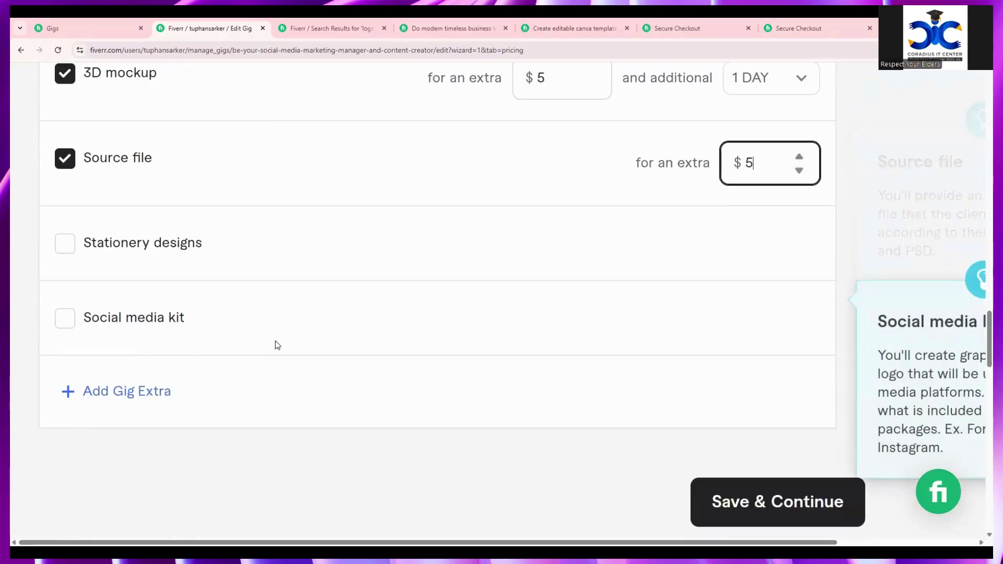
pyautogui.click(65, 243)
pyautogui.click(536, 249)
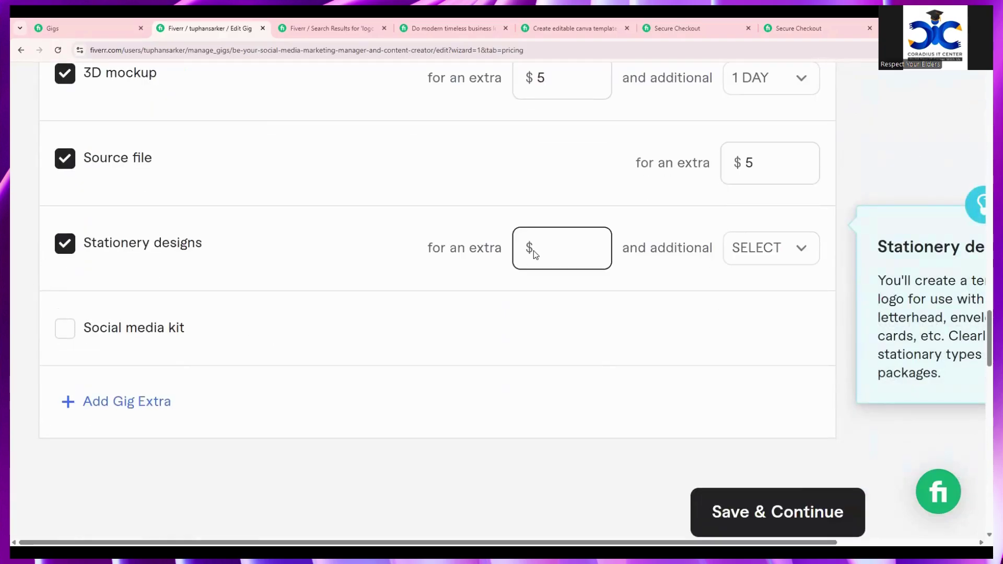
pyautogui.write('10')
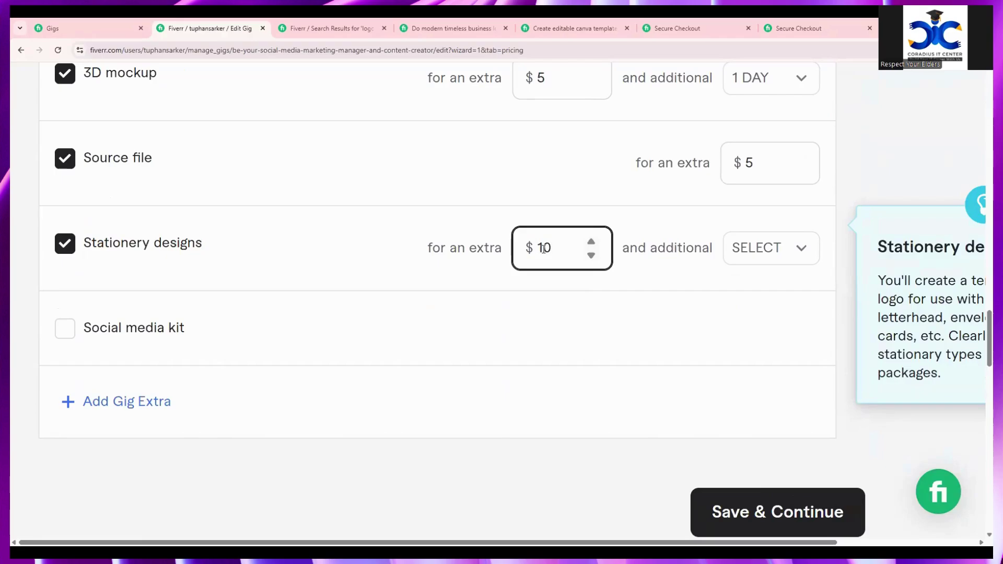
pyautogui.scroll(2, 790, 252)
pyautogui.click(772, 349)
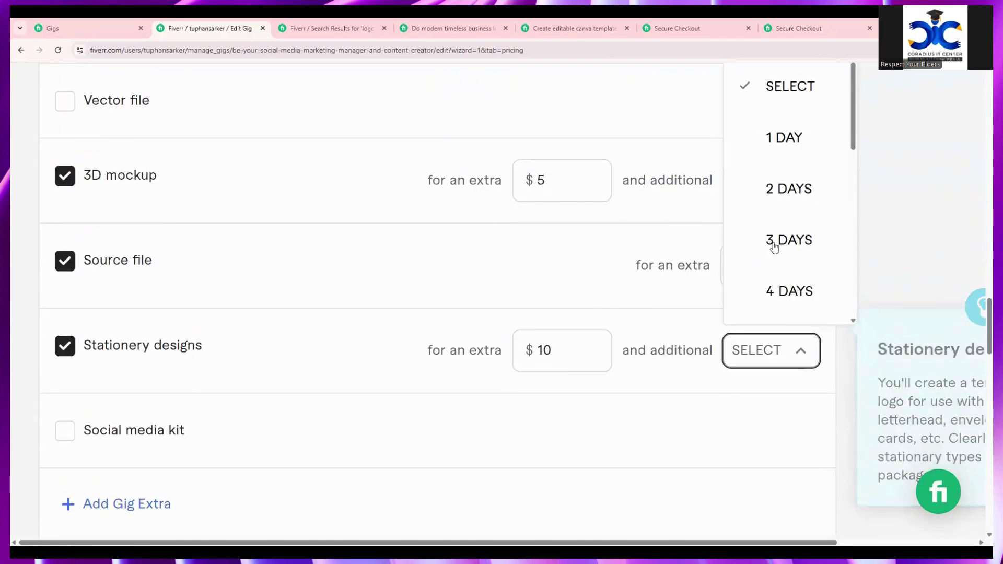
pyautogui.click(791, 157)
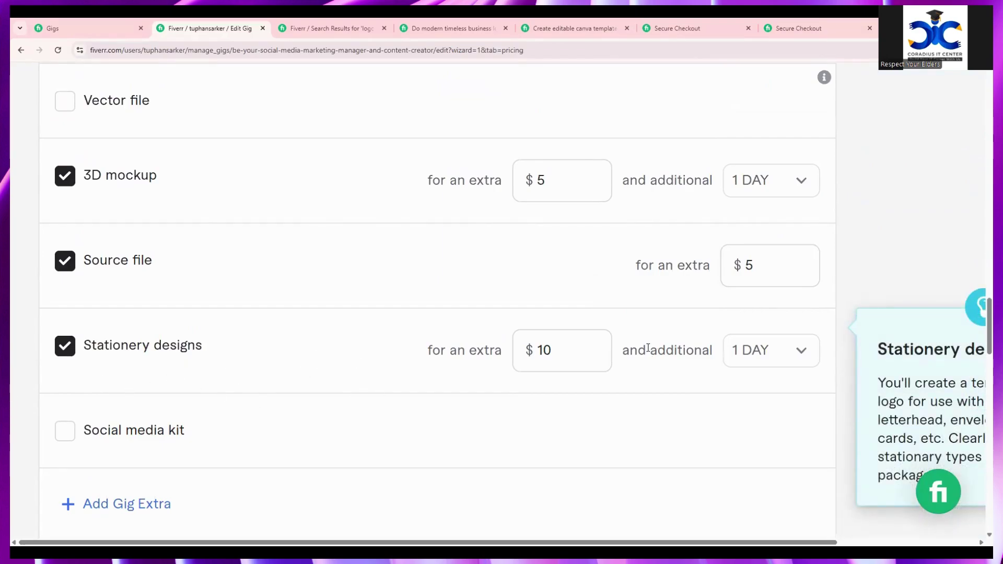
pyautogui.click(577, 351)
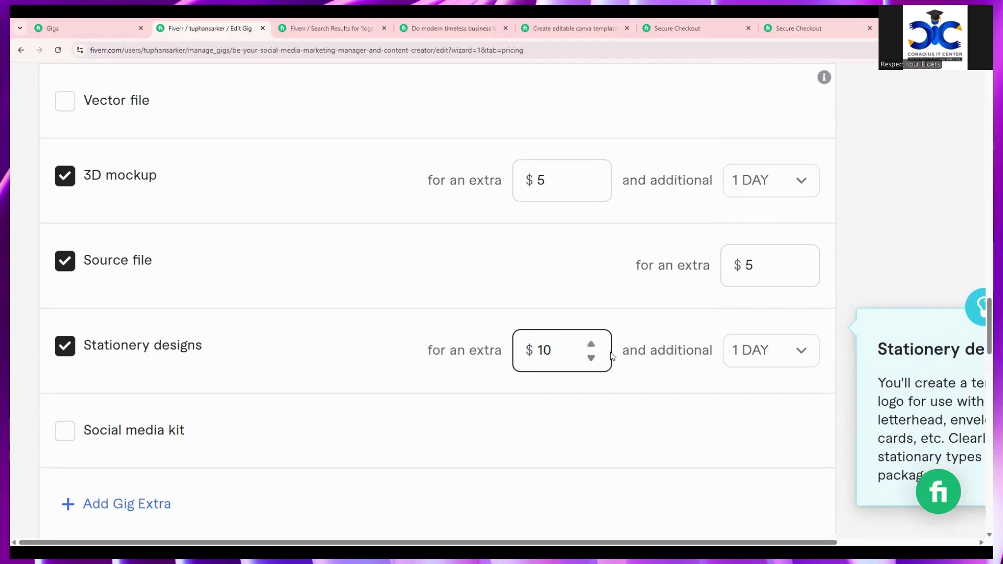
pyautogui.moveTo(203, 352); pyautogui.dragTo(110, 351)
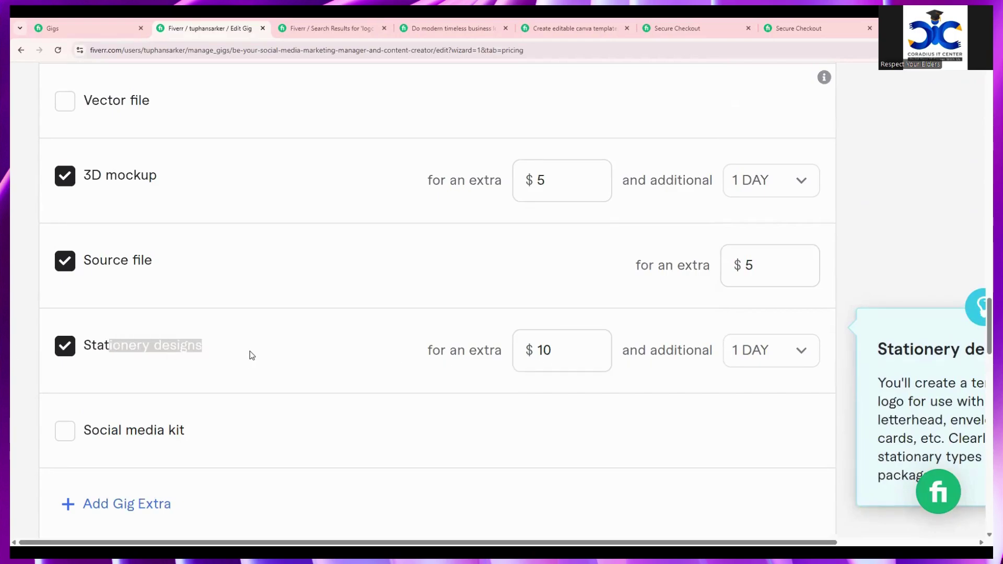
pyautogui.click(263, 359)
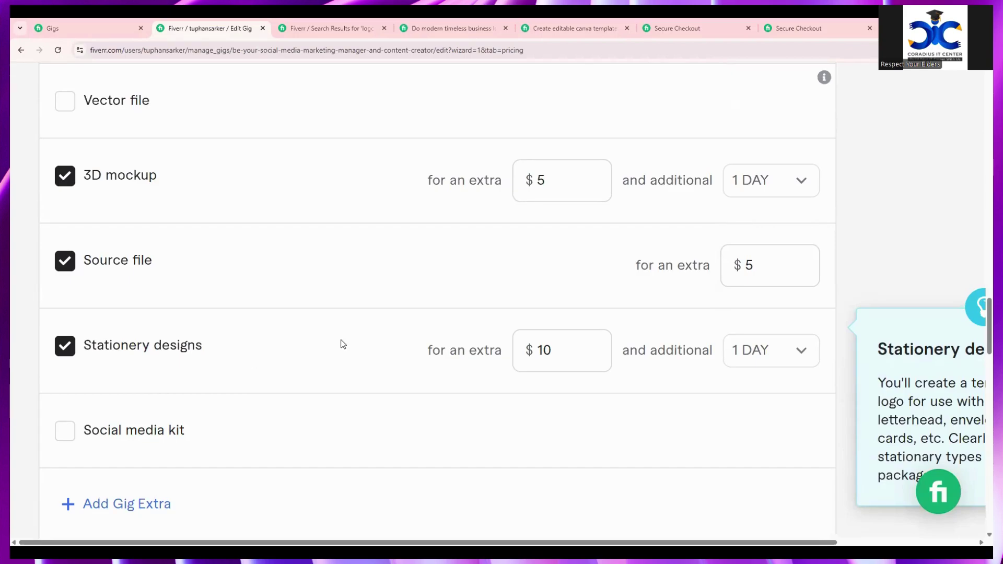
# - Enable the Social media kit extra at $10 with 1 additional day
pyautogui.click(63, 433)
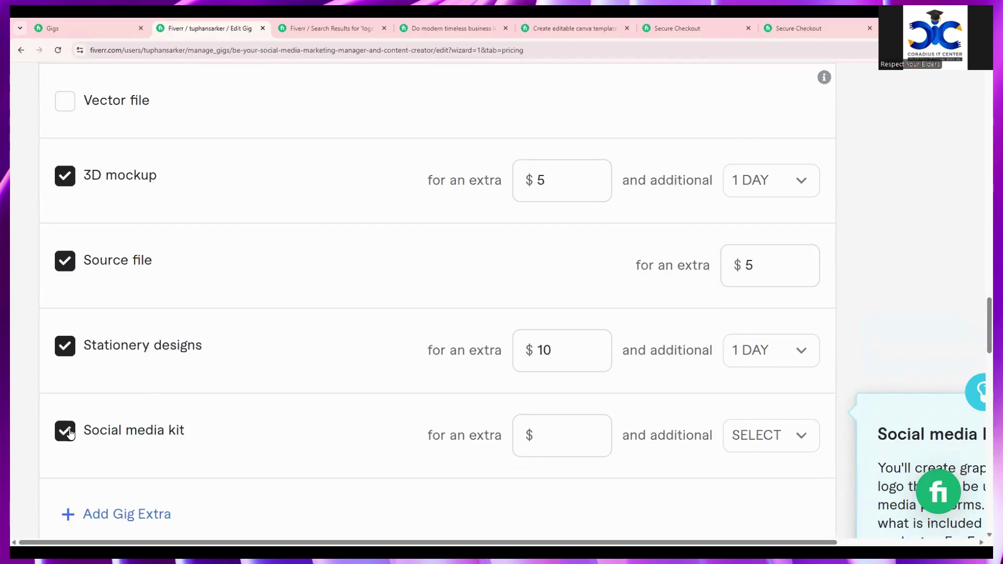
pyautogui.moveTo(70, 360)
pyautogui.click(543, 432)
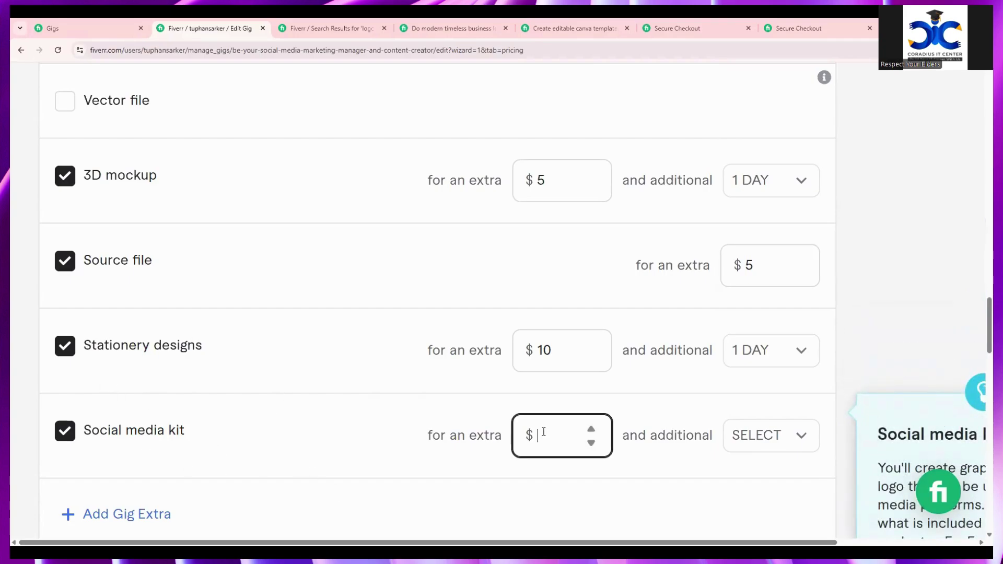
pyautogui.write('10')
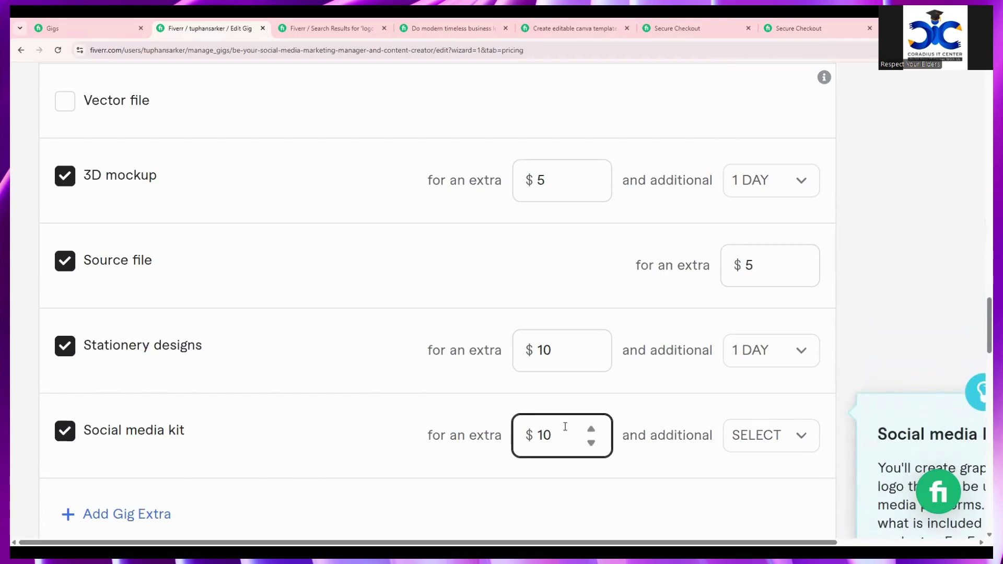
pyautogui.click(788, 438)
pyautogui.click(787, 230)
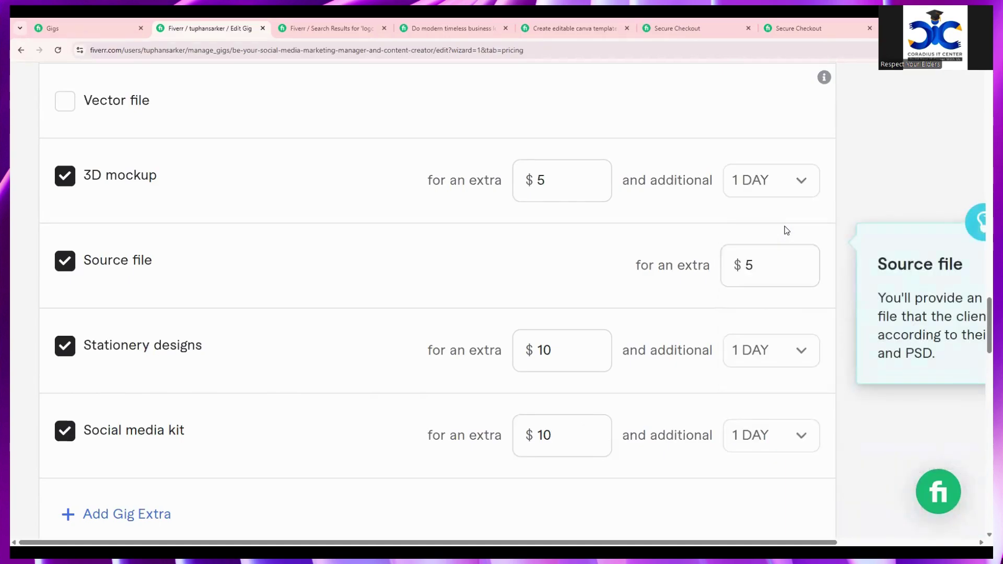
pyautogui.click(812, 267)
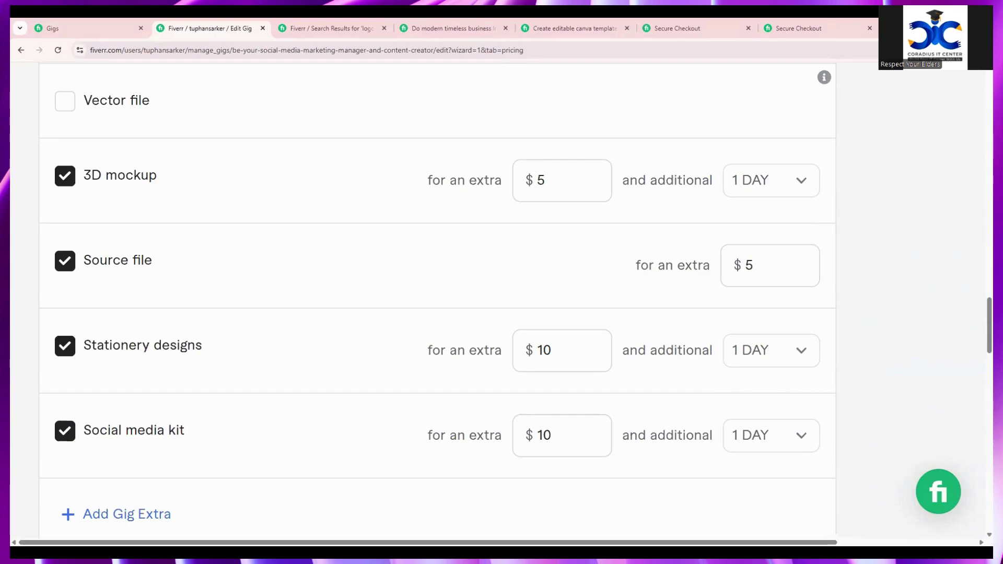
# - Review the package features and prices together with the extra services and their charges
pyautogui.moveTo(465, 117)
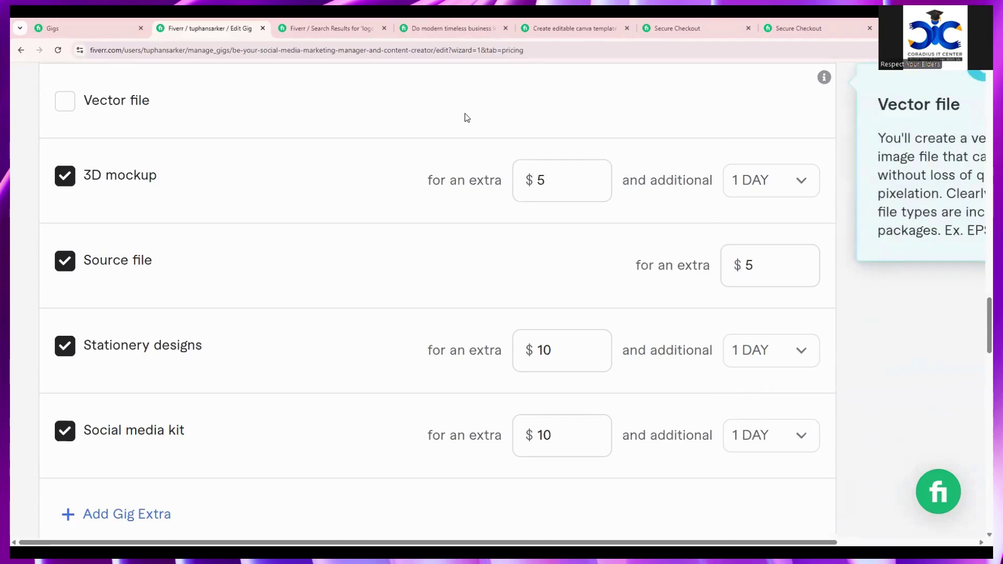
pyautogui.scroll(15, 465, 209)
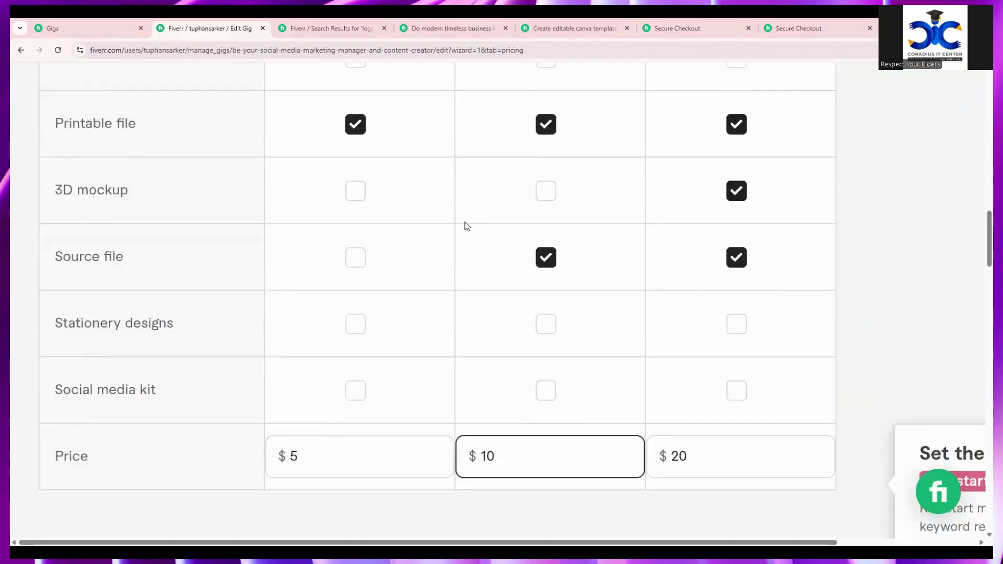
pyautogui.scroll(-3, 464, 229)
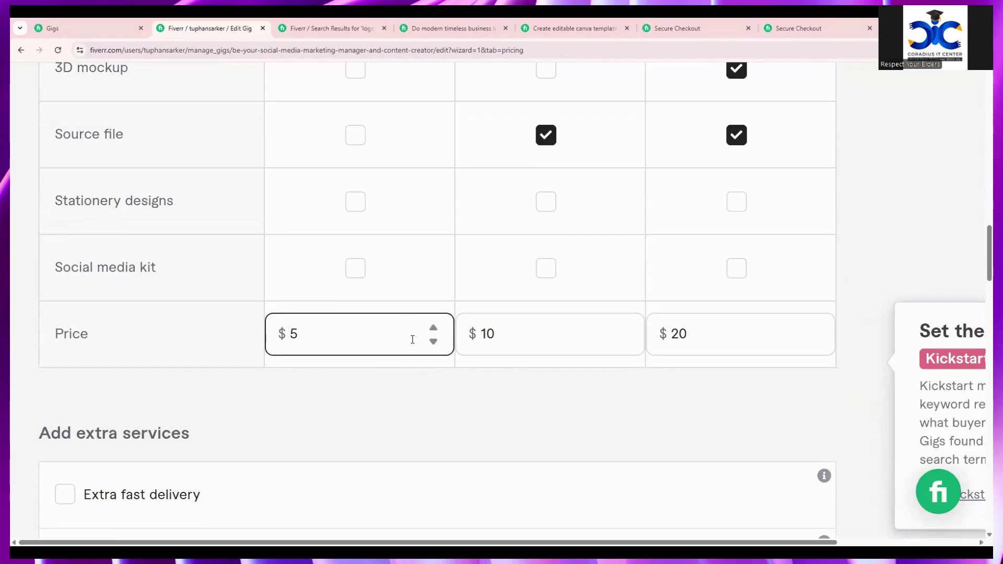
pyautogui.scroll(-8, 410, 334)
pyautogui.scroll(-5, 411, 352)
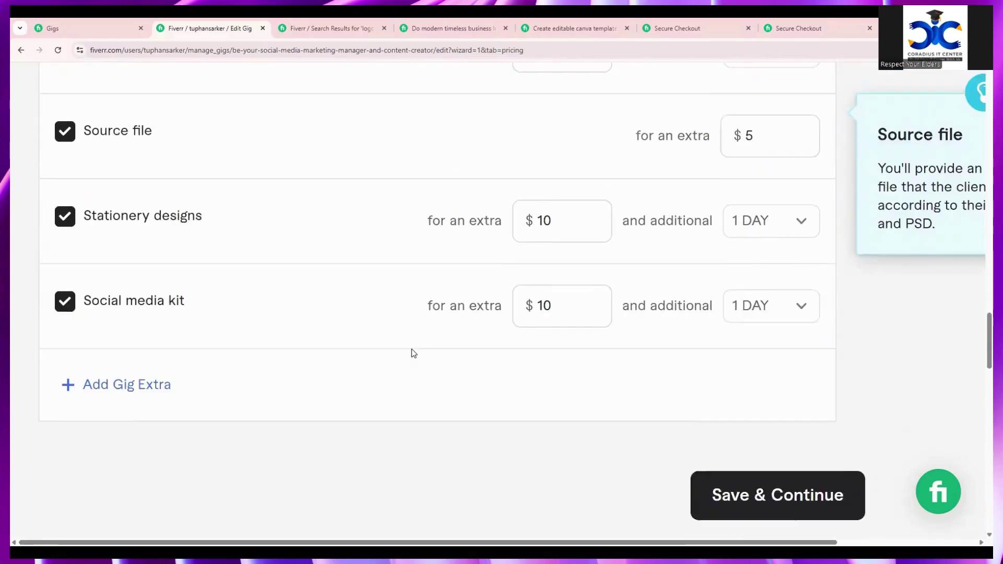
pyautogui.scroll(2, 411, 351)
pyautogui.scroll(3, 418, 221)
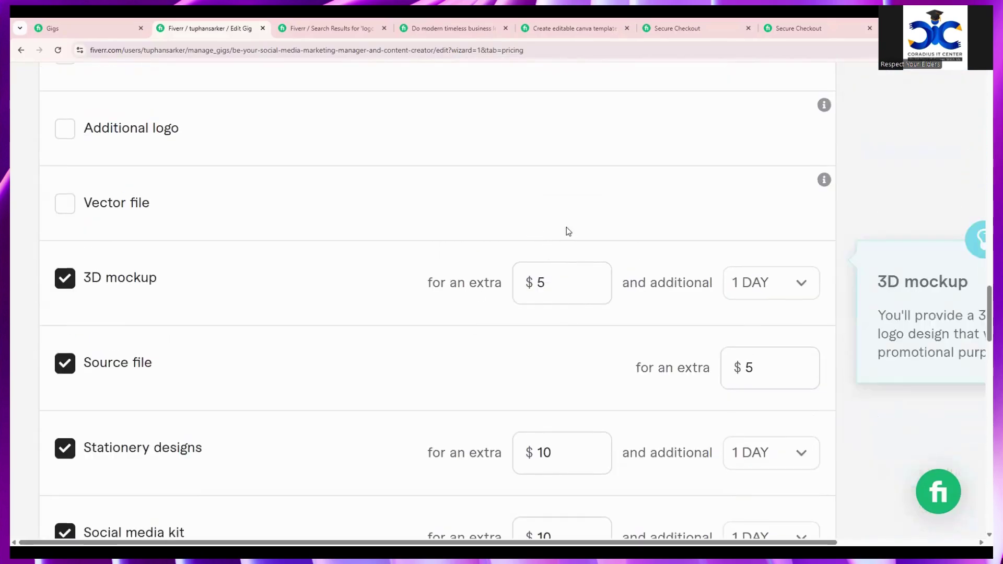
pyautogui.scroll(-2, 619, 275)
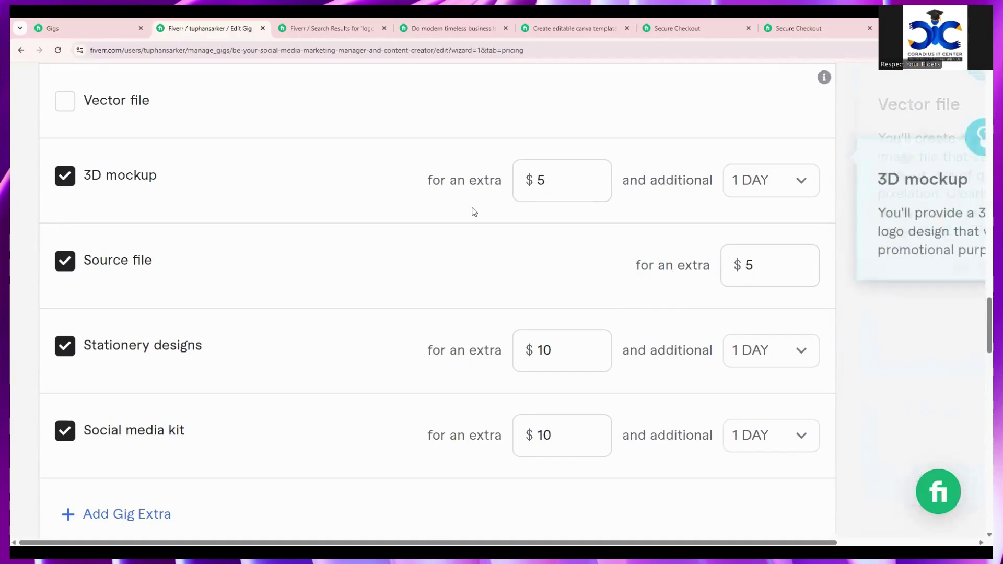
# - Save the pricing page and continue to the empty gig description field
pyautogui.scroll(-5, 474, 212)
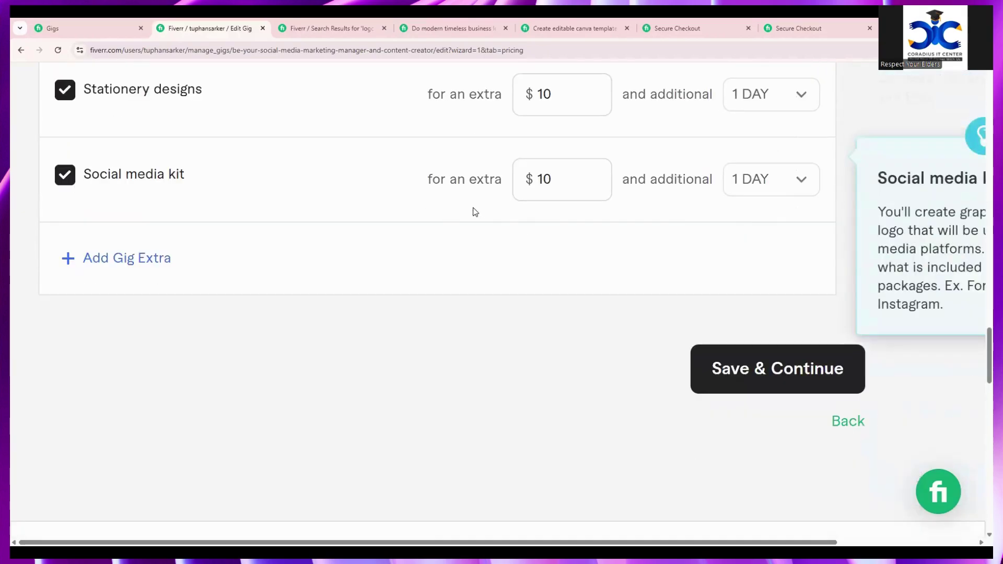
pyautogui.click(763, 371)
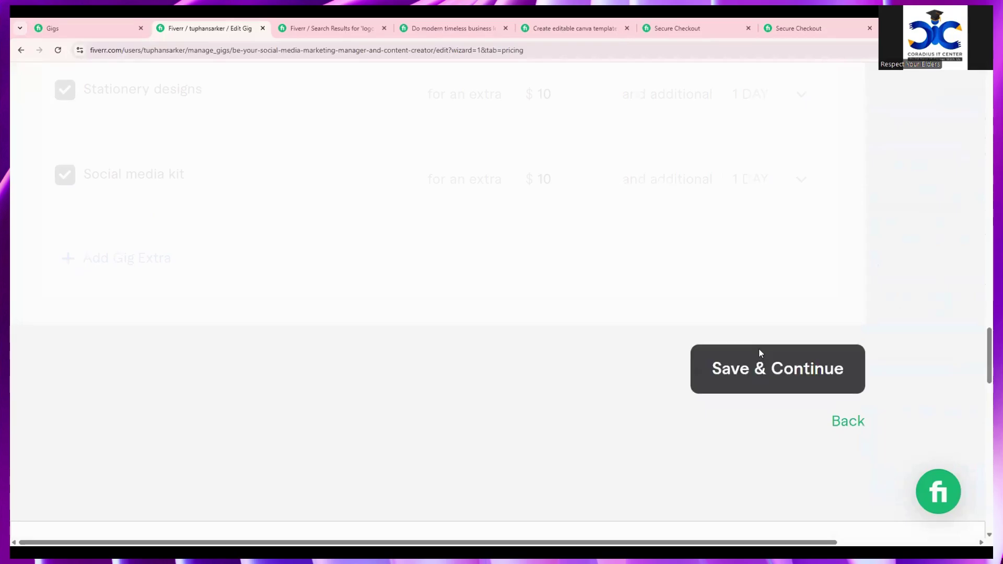
pyautogui.scroll(-5, 664, 354)
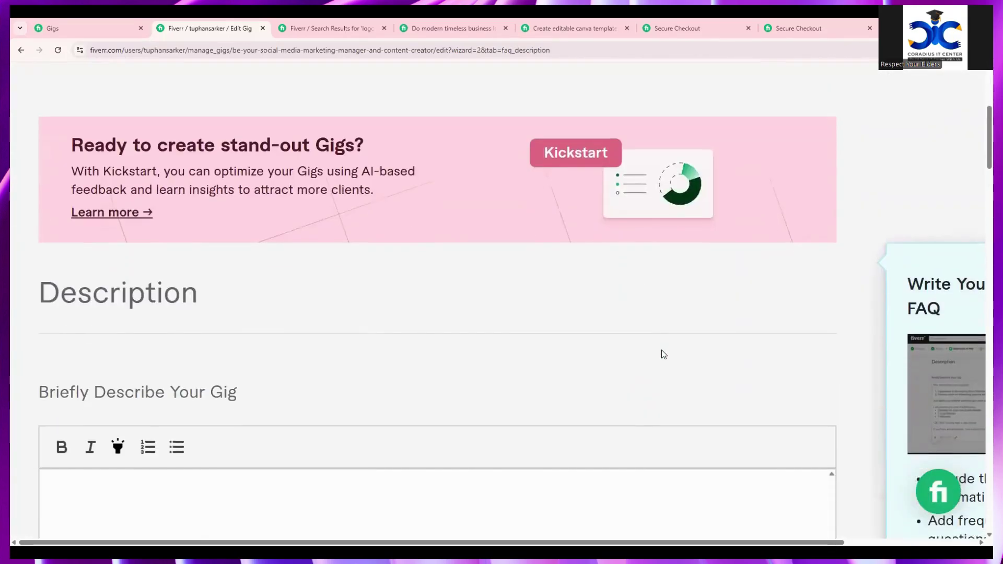
pyautogui.scroll(-5, 662, 354)
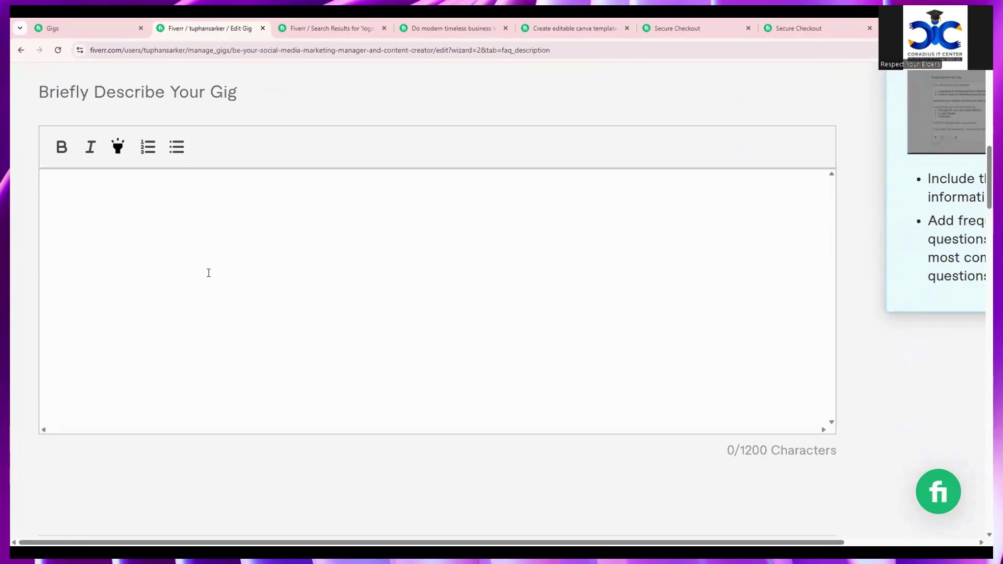
# - Switch to the Google Docs gig text and copy the Gig Description, from its opening sentence through the money-back guarantee line
pyautogui.hotkey('alt', 'Tab')
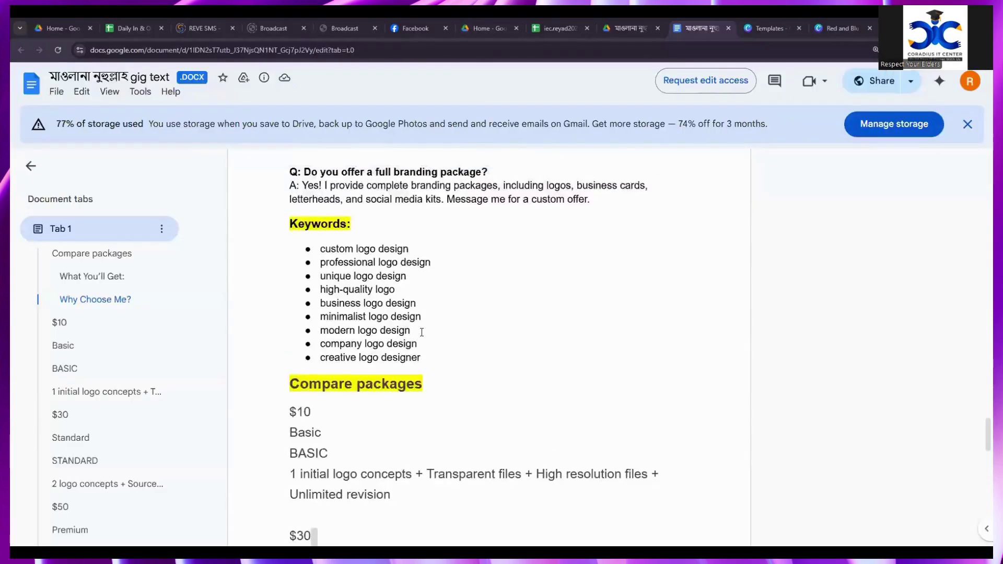
pyautogui.scroll(10, 423, 330)
pyautogui.scroll(10, 423, 331)
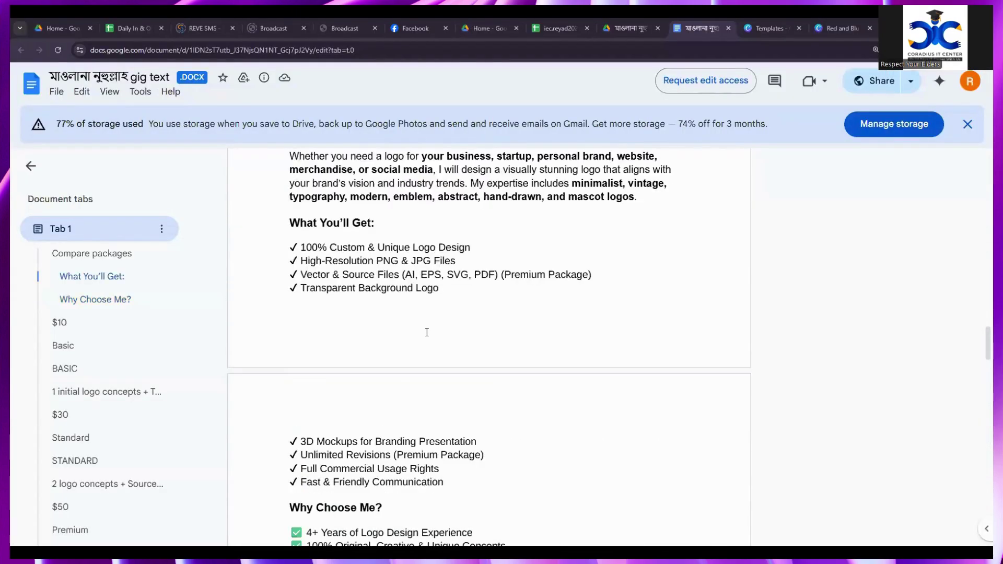
pyautogui.scroll(-3, 436, 333)
pyautogui.scroll(-7, 436, 333)
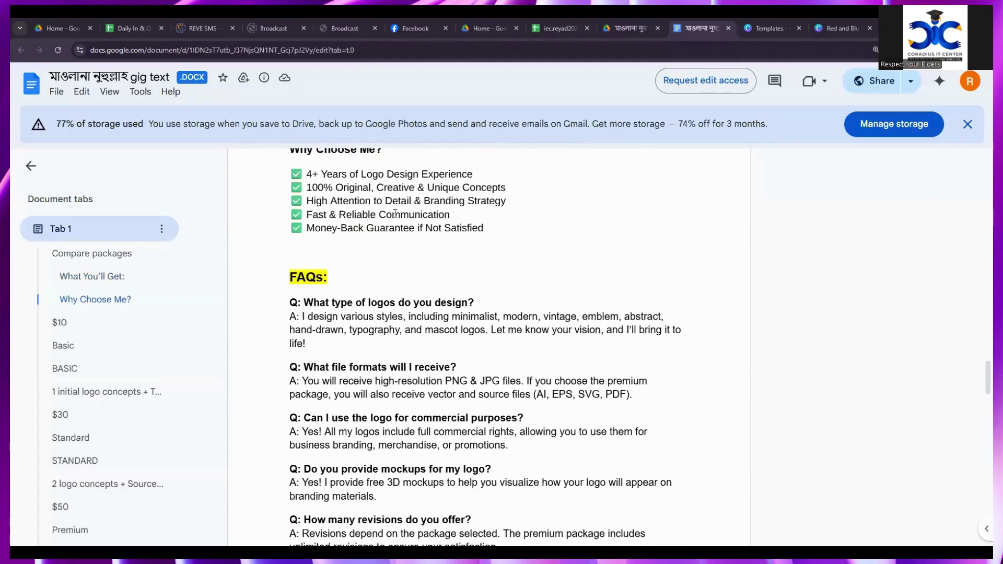
pyautogui.moveTo(497, 238); pyautogui.dragTo(396, 415)
pyautogui.scroll(-1, 314, 453)
pyautogui.scroll(-5, 397, 371)
pyautogui.scroll(2, 397, 371)
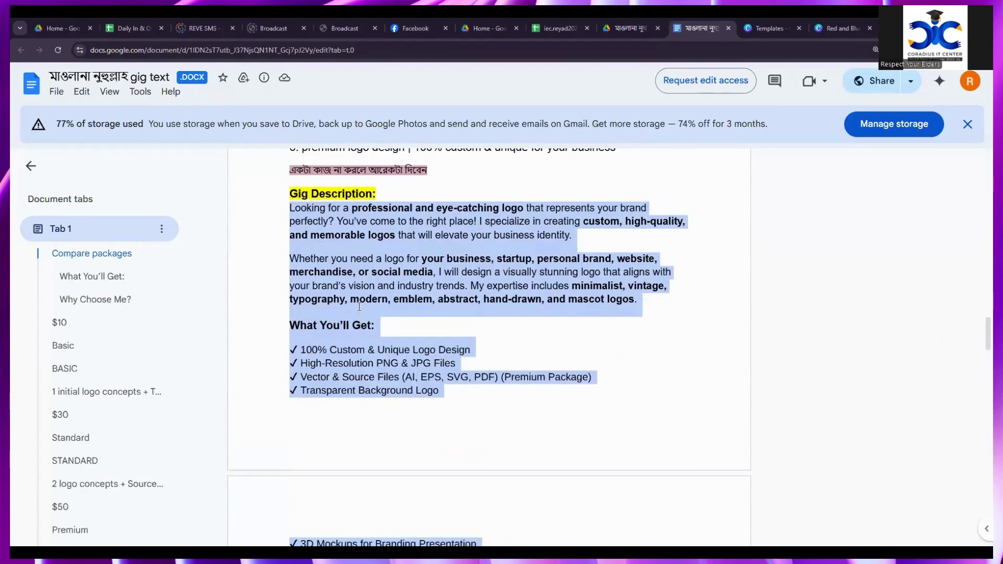
pyautogui.rightClick(361, 287)
pyautogui.click(394, 298)
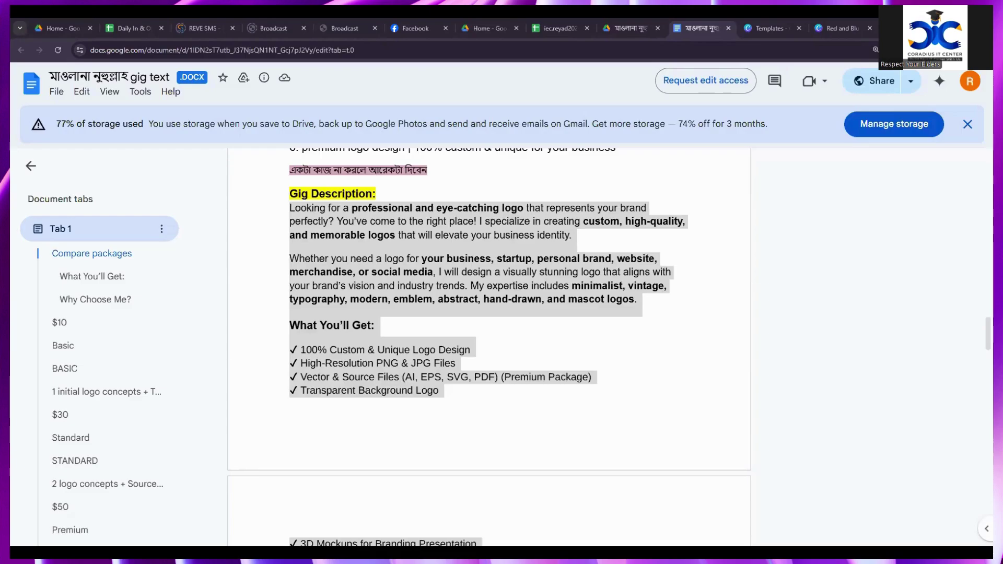
# - Copy "What type of logos do you design?" from the document's FAQs and enter it as the first FAQ question on Fiverr
pyautogui.scroll(-2, 490, 345)
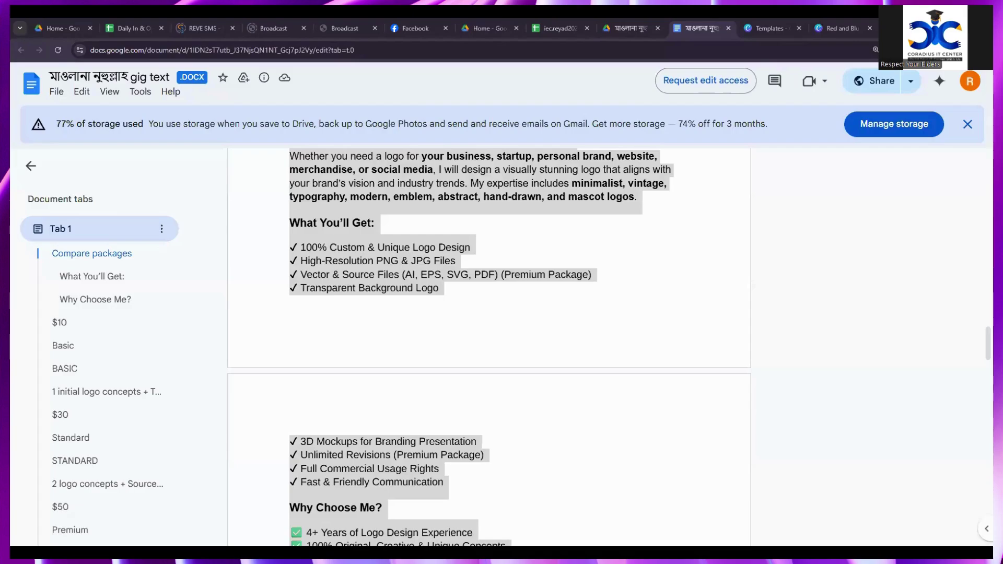
pyautogui.scroll(-8, 439, 340)
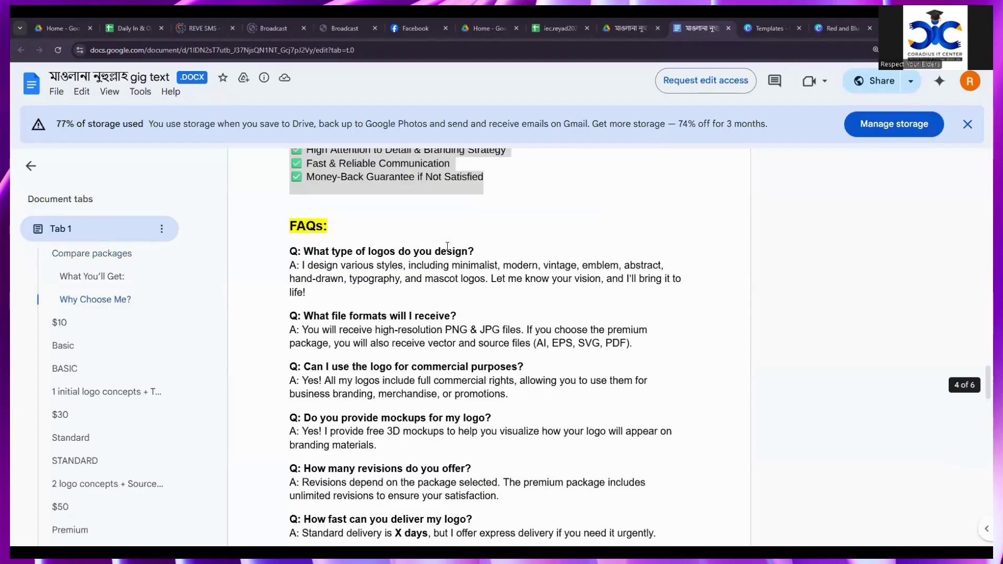
pyautogui.scroll(-2, 448, 247)
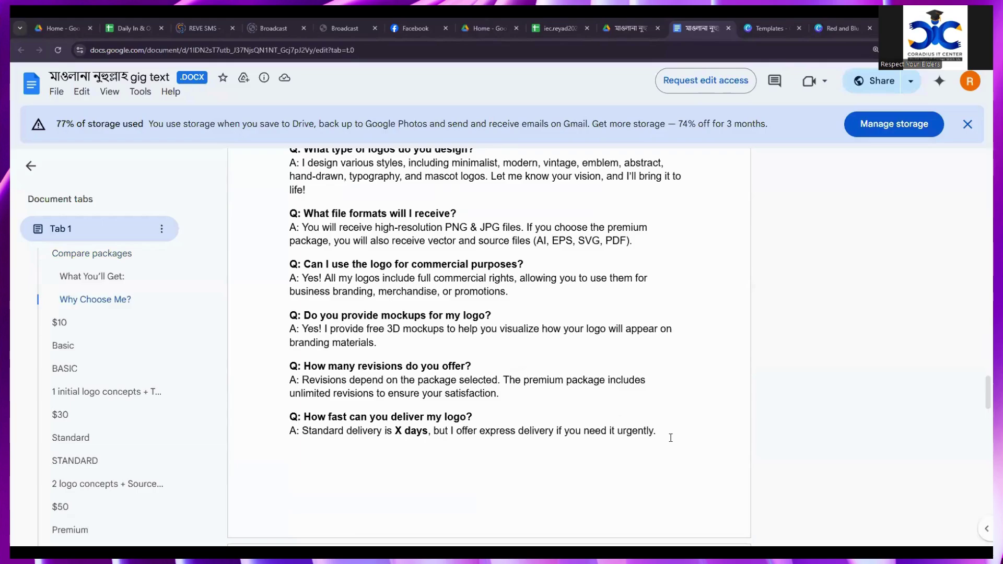
pyautogui.moveTo(672, 438); pyautogui.dragTo(281, 241)
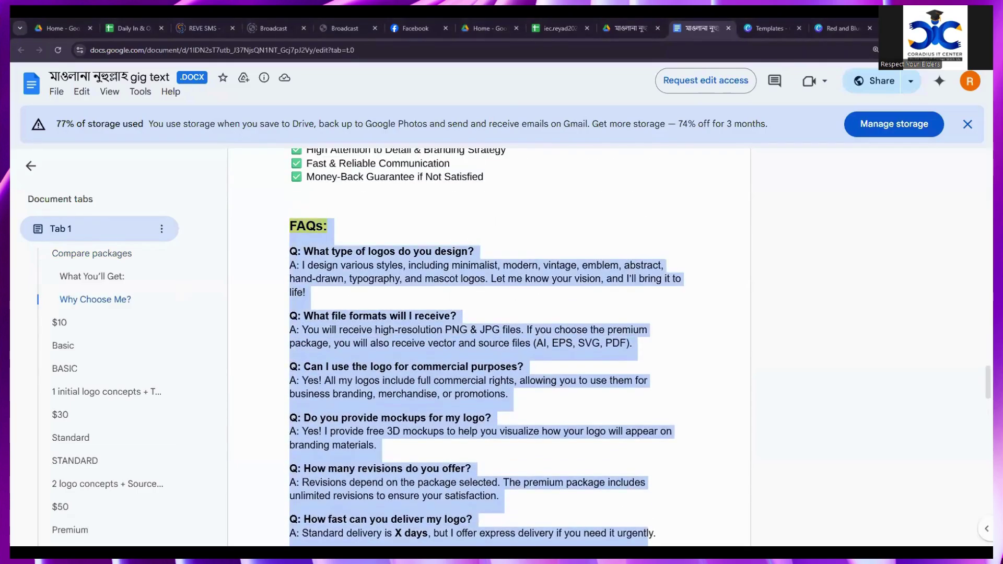
pyautogui.hotkey('alt', 'Tab')
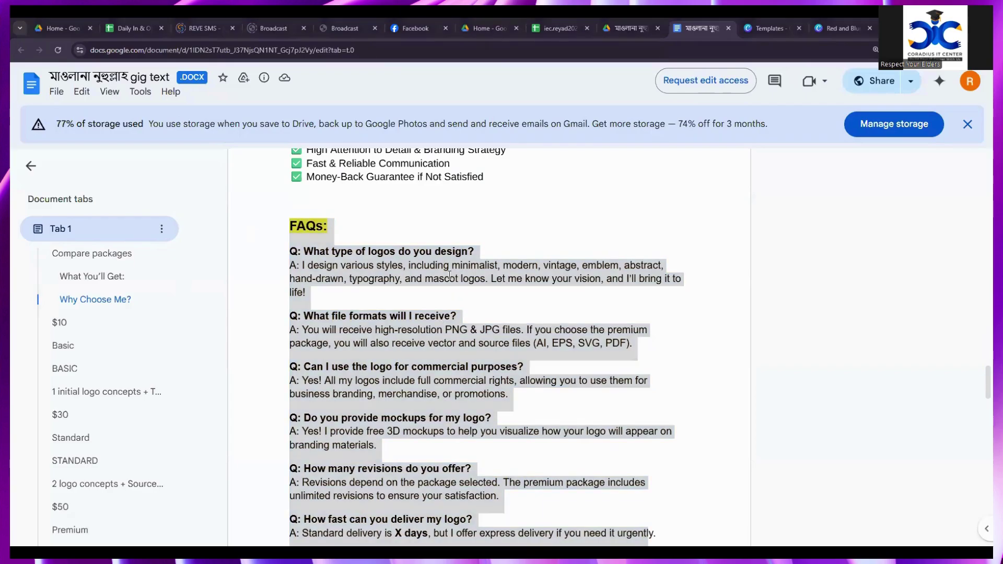
pyautogui.click(473, 269)
pyautogui.moveTo(486, 250); pyautogui.dragTo(307, 252)
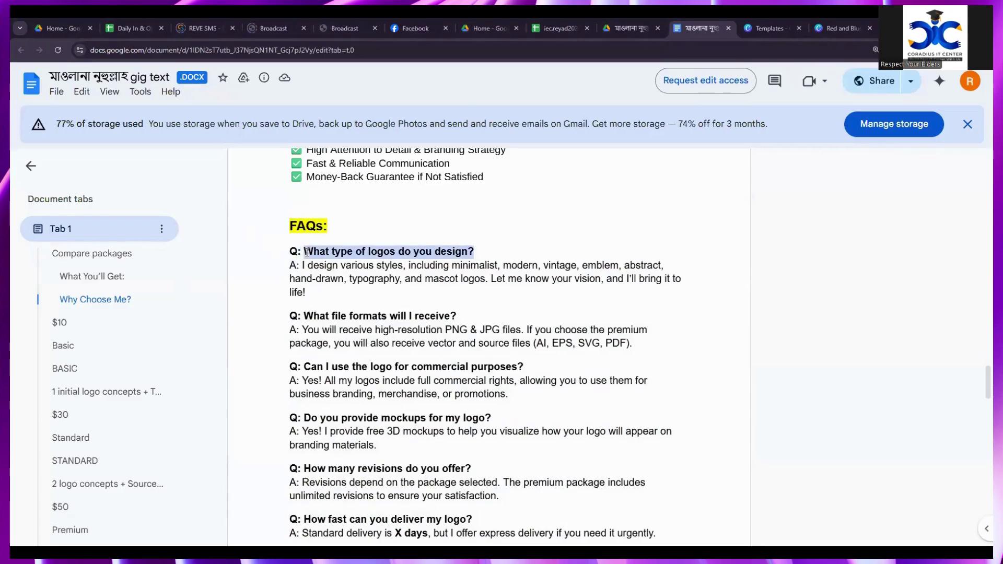
pyautogui.rightClick(339, 253)
pyautogui.click(355, 265)
pyautogui.hotkey('alt', 'Tab')
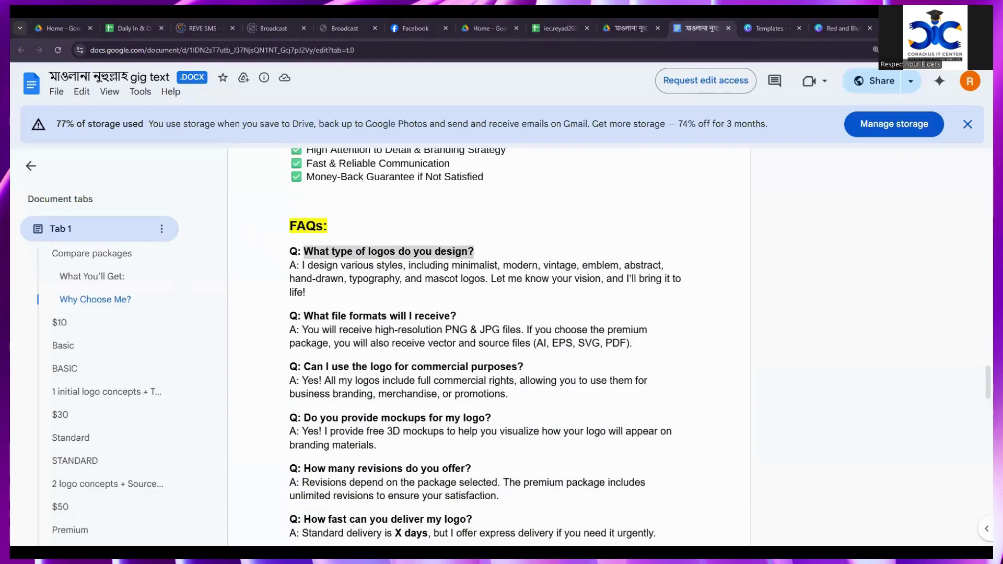
pyautogui.click(304, 416)
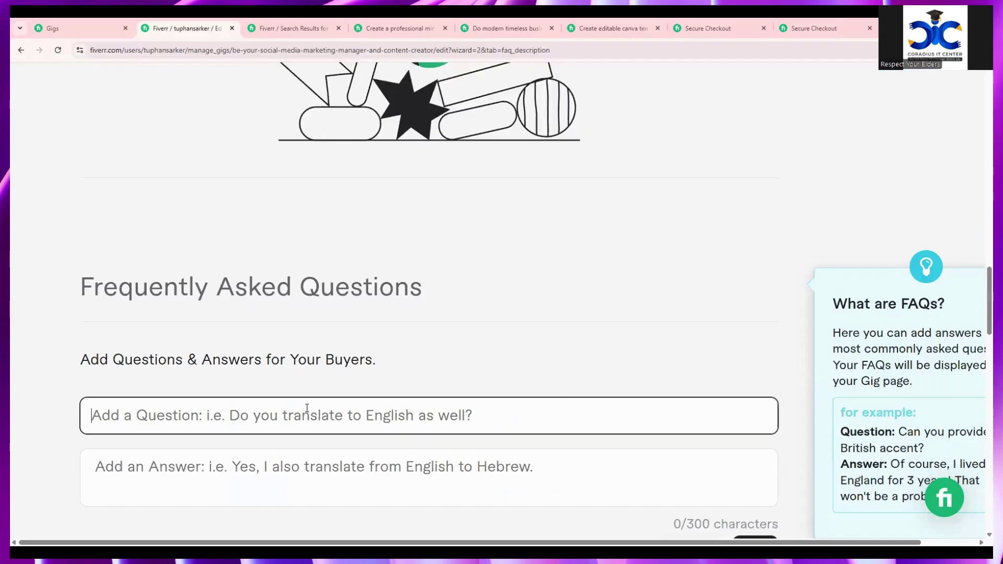
pyautogui.hotkey('ctrl', 'v')
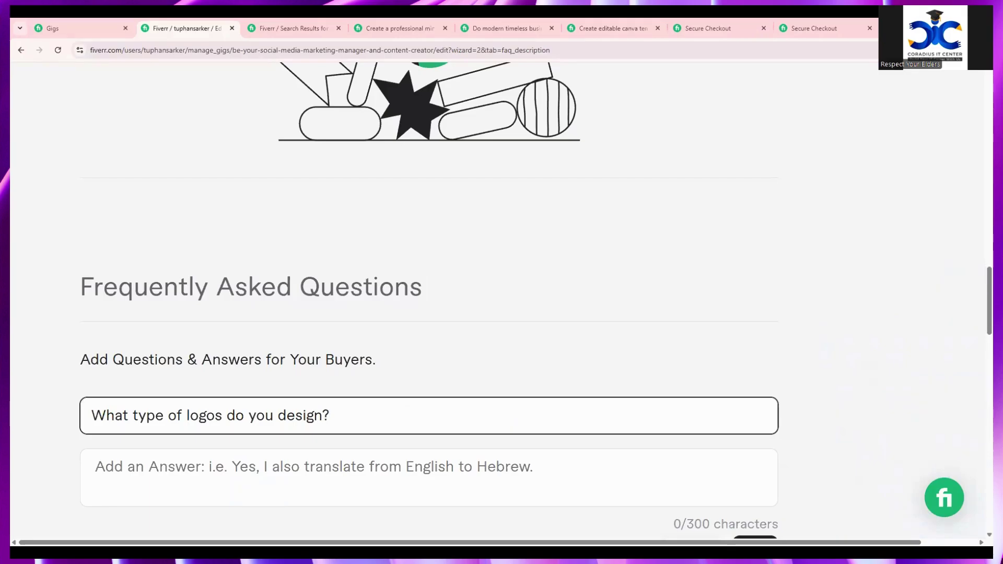
# - Copy the matching answer about logo styles from the document into the answer field and add the first FAQ
pyautogui.hotkey('alt', 'Tab')
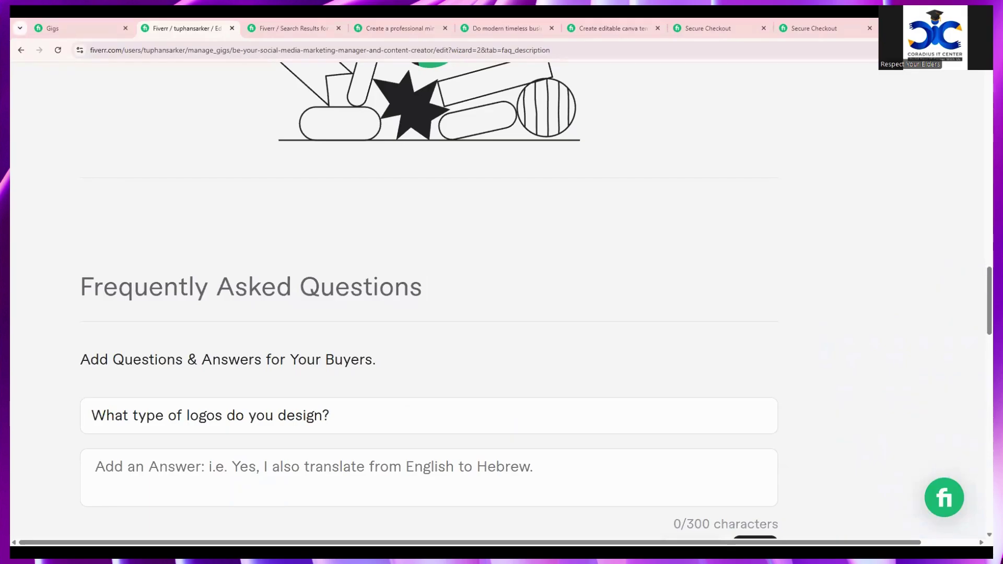
pyautogui.click(242, 479)
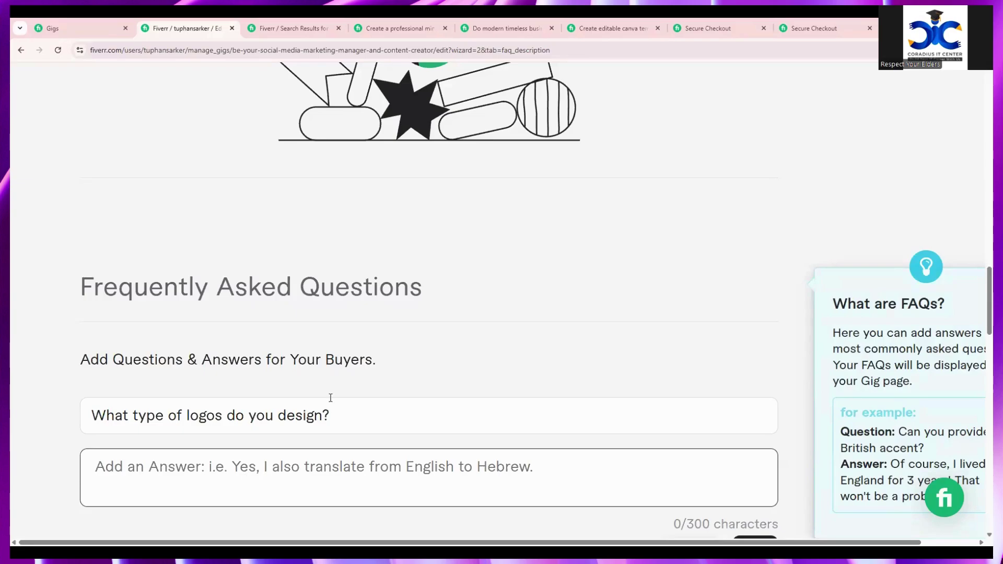
pyautogui.hotkey('ctrl', 'v')
pyautogui.scroll(-4, 717, 354)
pyautogui.click(755, 345)
pyautogui.scroll(-4, 638, 358)
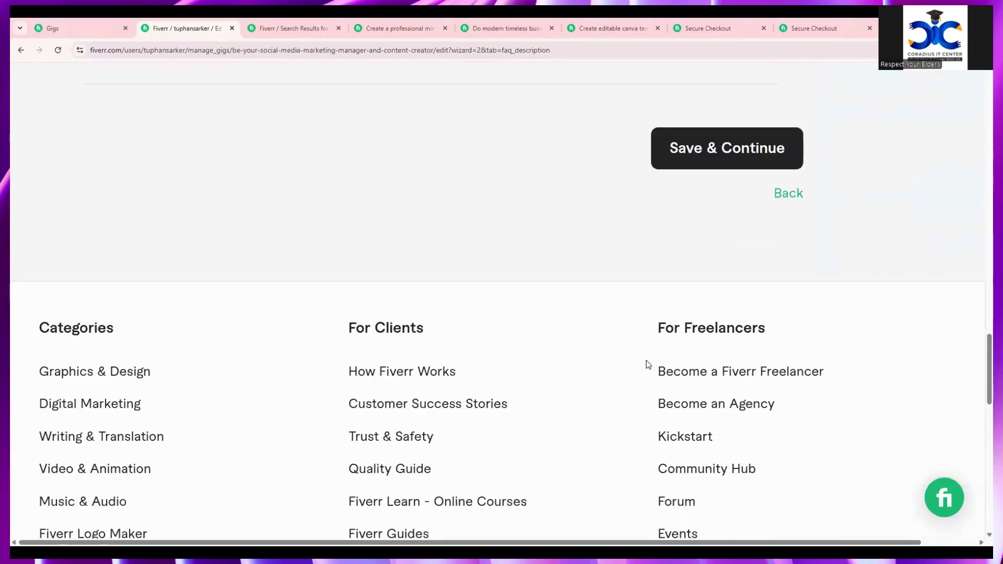
# - Add a second FAQ, "What file formats will I receive?", with its answer copied from the prepared text
pyautogui.scroll(5, 646, 363)
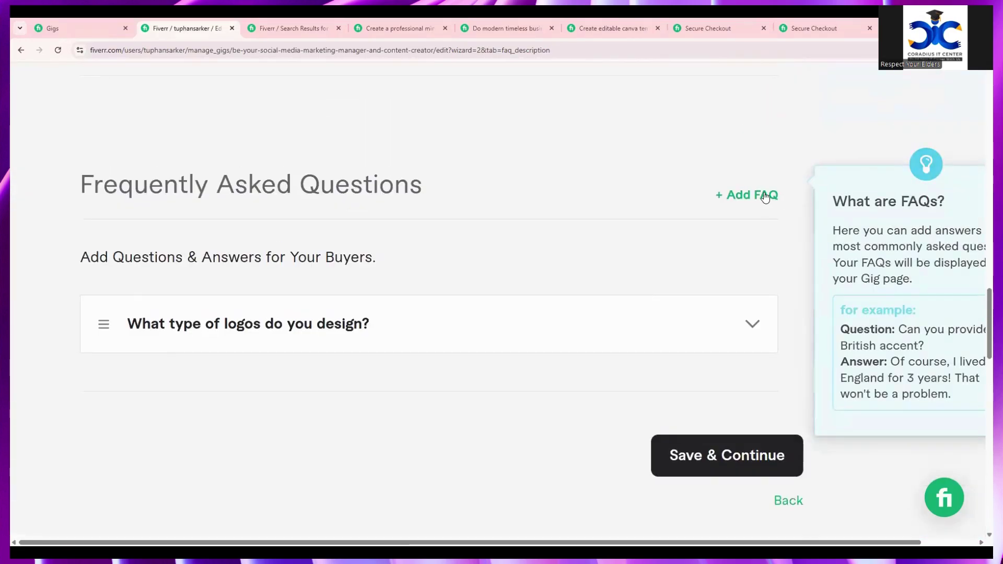
pyautogui.click(765, 198)
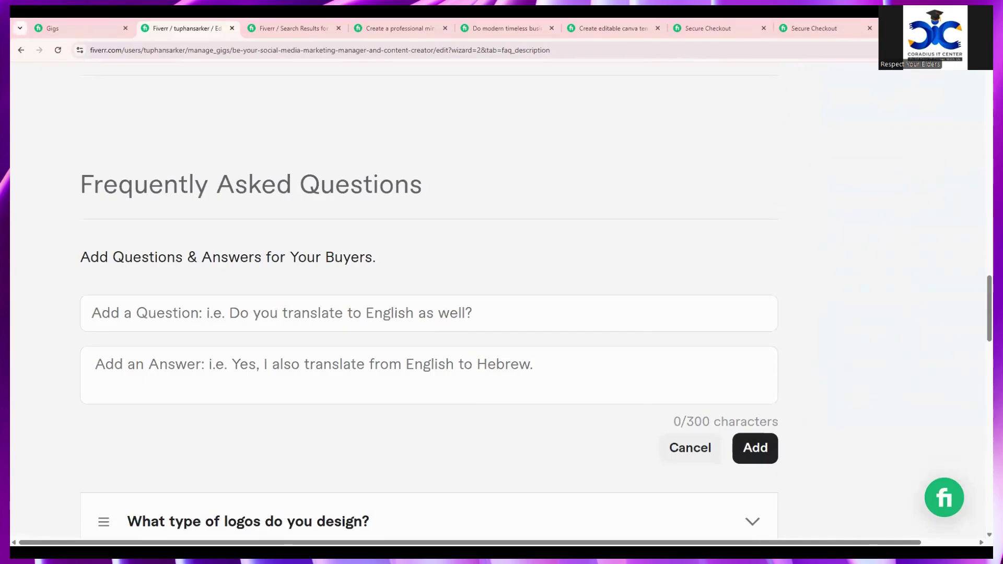
pyautogui.click(338, 319)
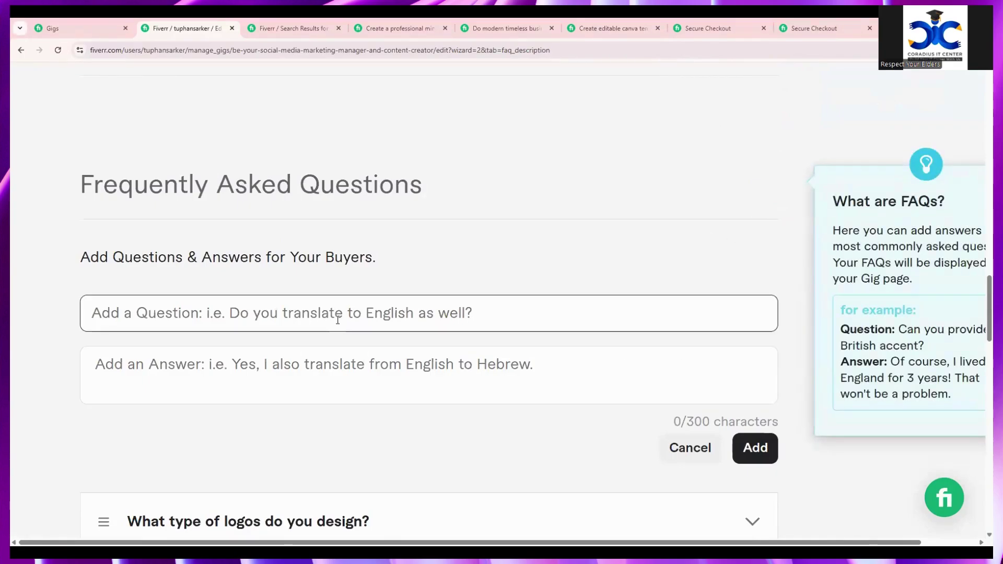
pyautogui.hotkey('ctrl', 'v')
pyautogui.press('Tab')
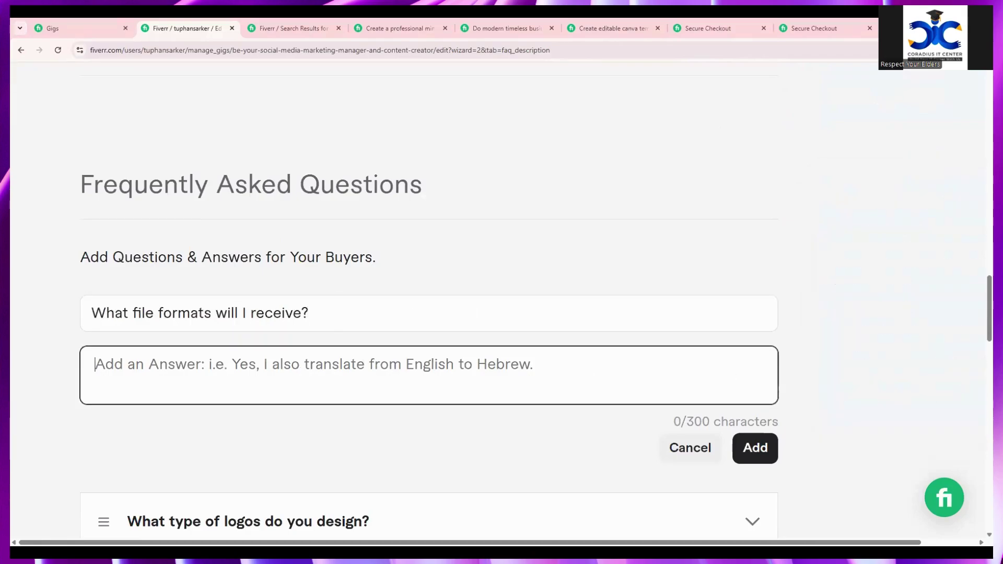
pyautogui.hotkey('alt', 'Tab')
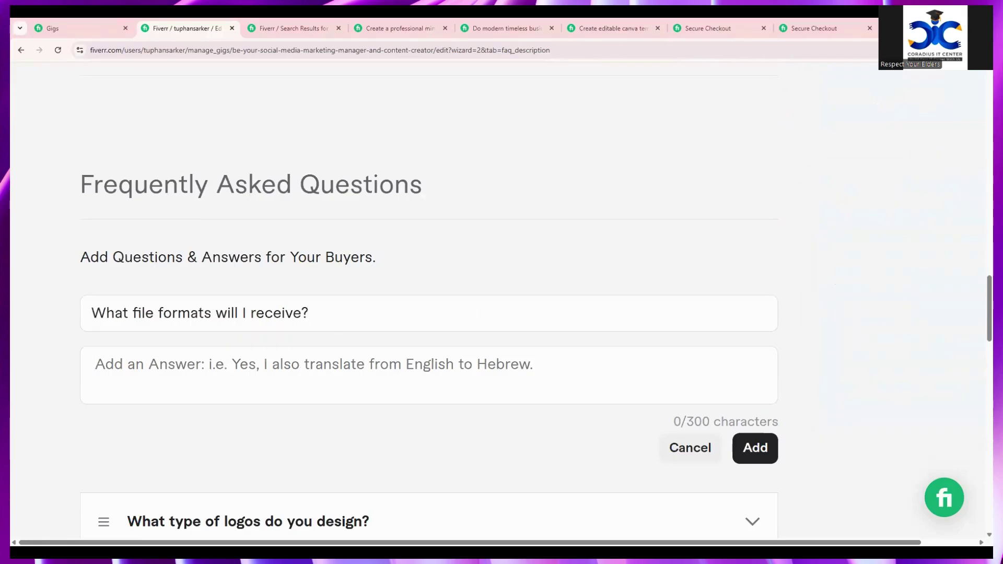
pyautogui.click(408, 394)
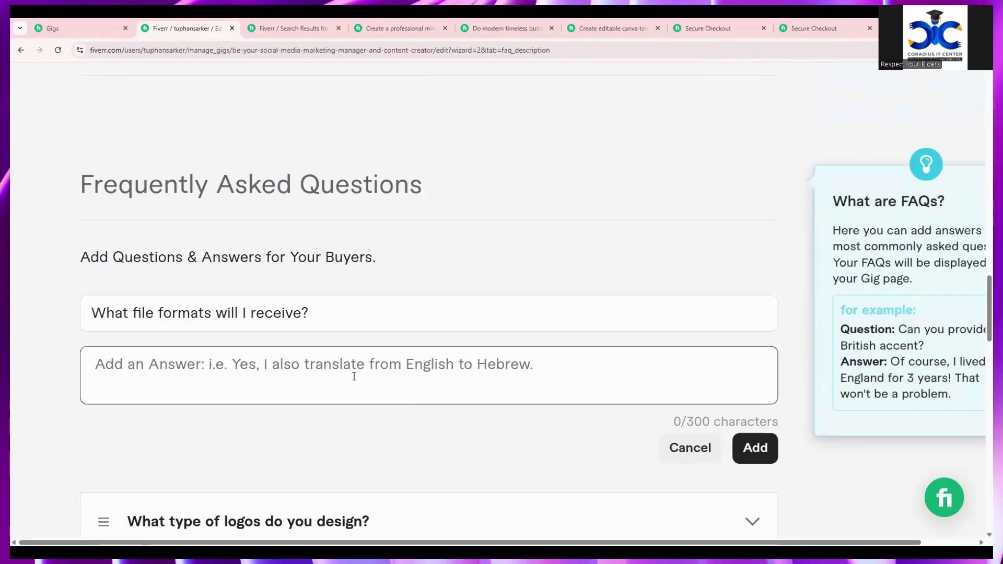
pyautogui.hotkey('ctrl', 'v')
pyautogui.click(754, 448)
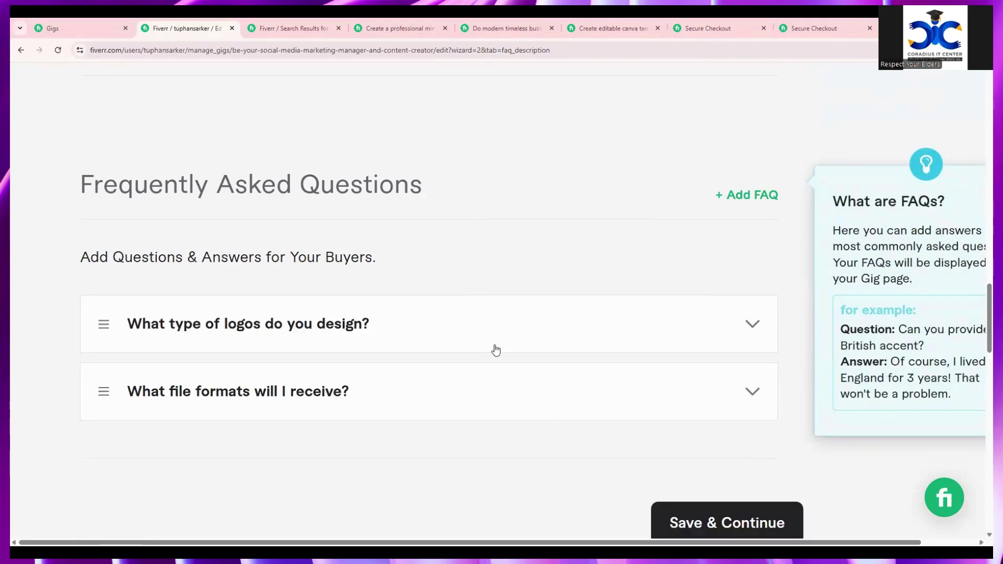
# - Start a third FAQ entry with the question "Can I use the logo for commercial purposes?" from the prepared text
pyautogui.click(747, 195)
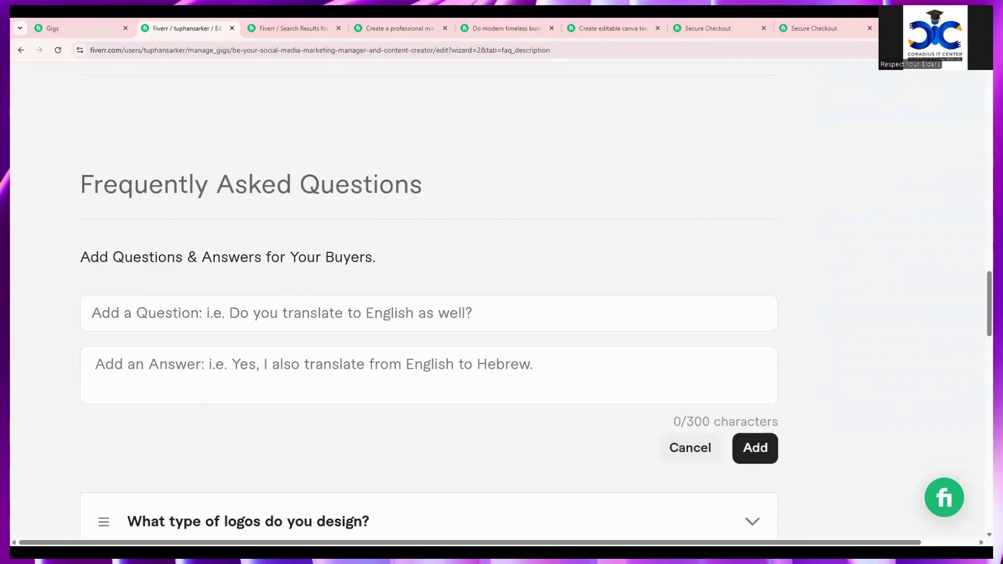
pyautogui.click(364, 309)
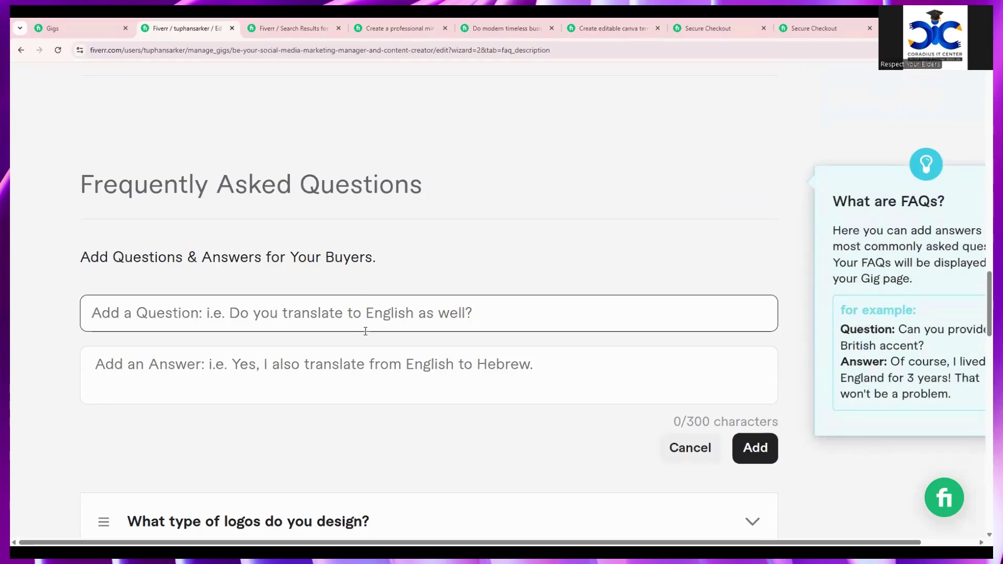
pyautogui.hotkey('ctrl', 'v')
pyautogui.click(403, 380)
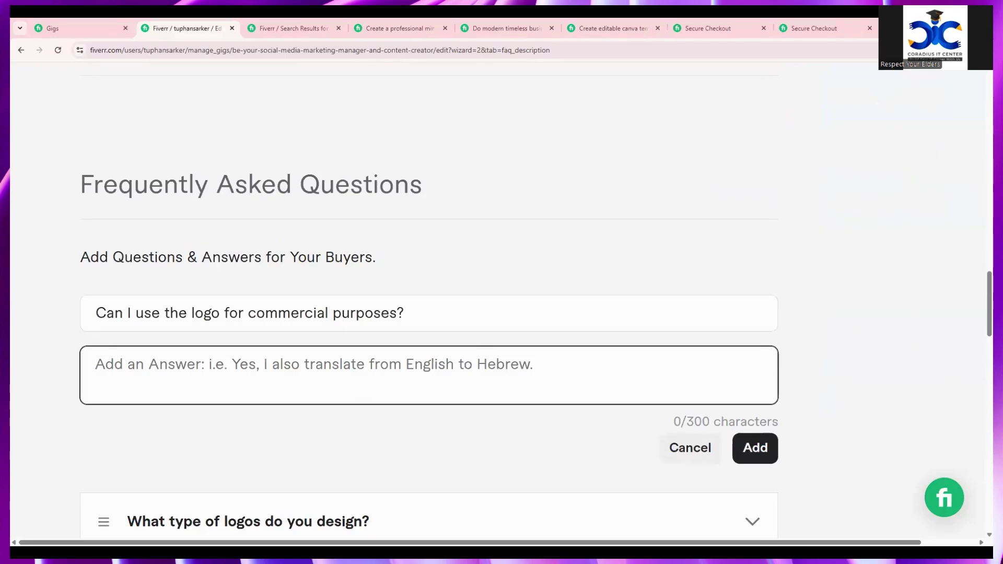
pyautogui.hotkey('alt', 'Tab')
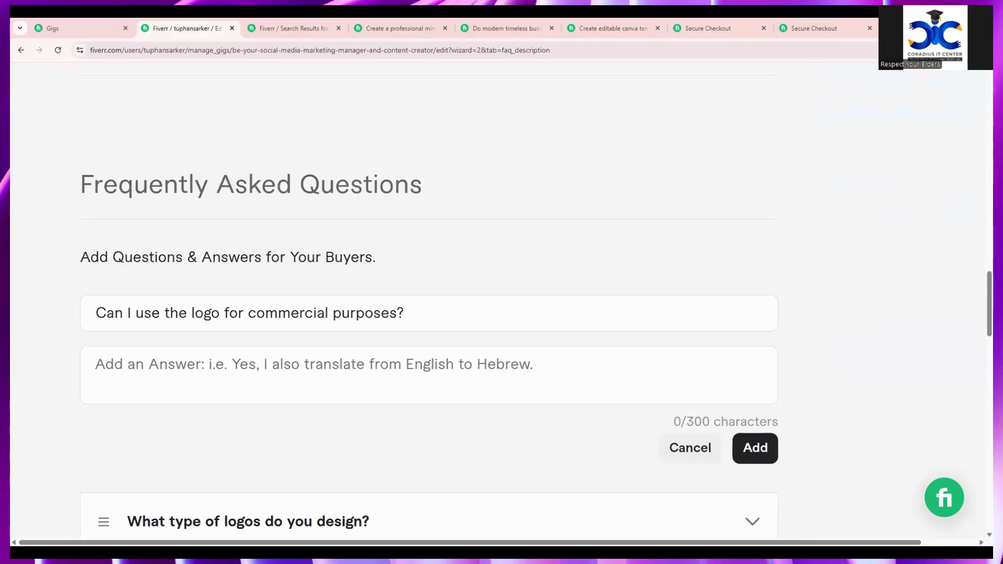
pyautogui.click(272, 385)
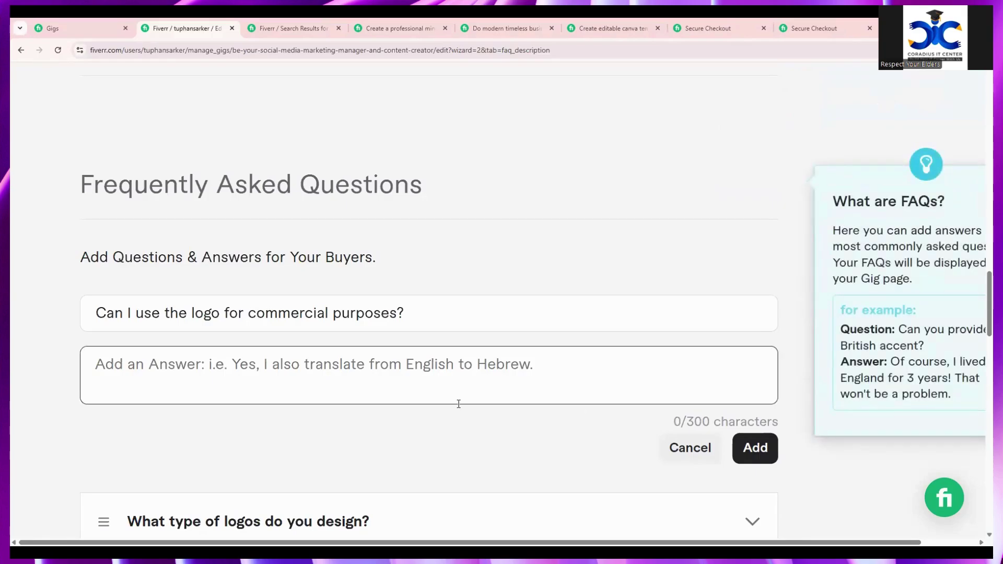
# - Open the "professional minimalist business logo design" gig from the logo search results and examine its FAQ section
pyautogui.click(275, 21)
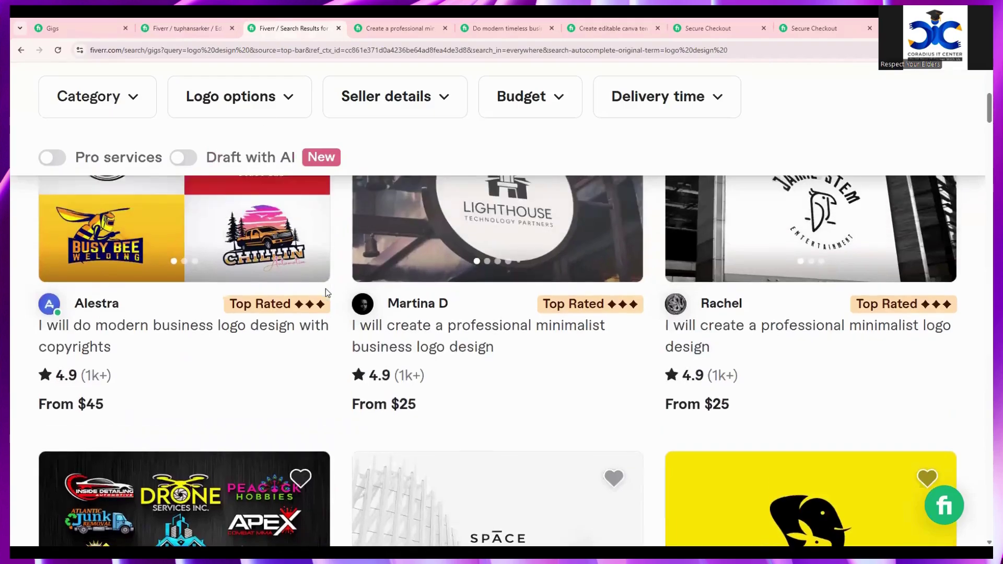
pyautogui.scroll(1, 325, 288)
pyautogui.click(444, 375)
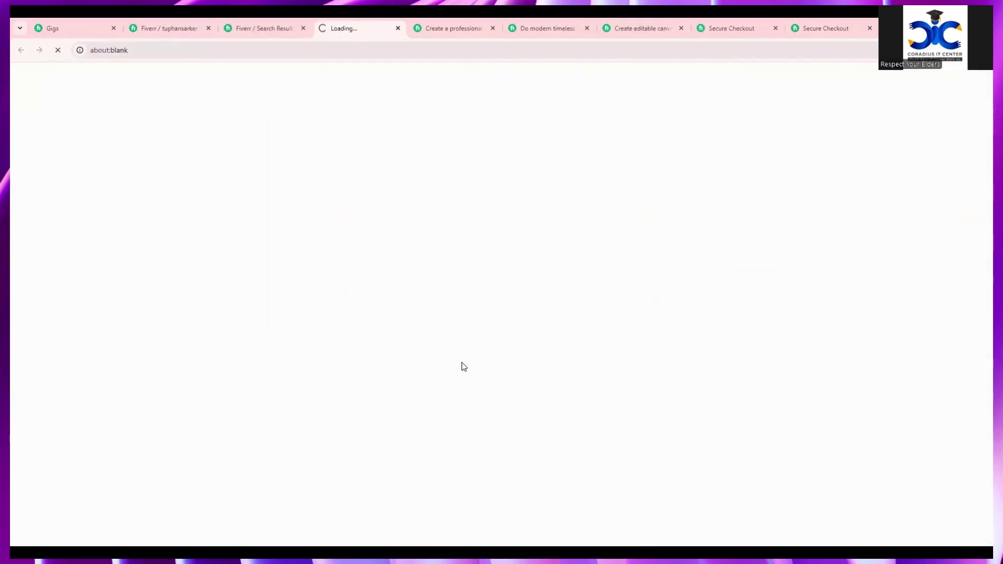
pyautogui.scroll(-10, 388, 369)
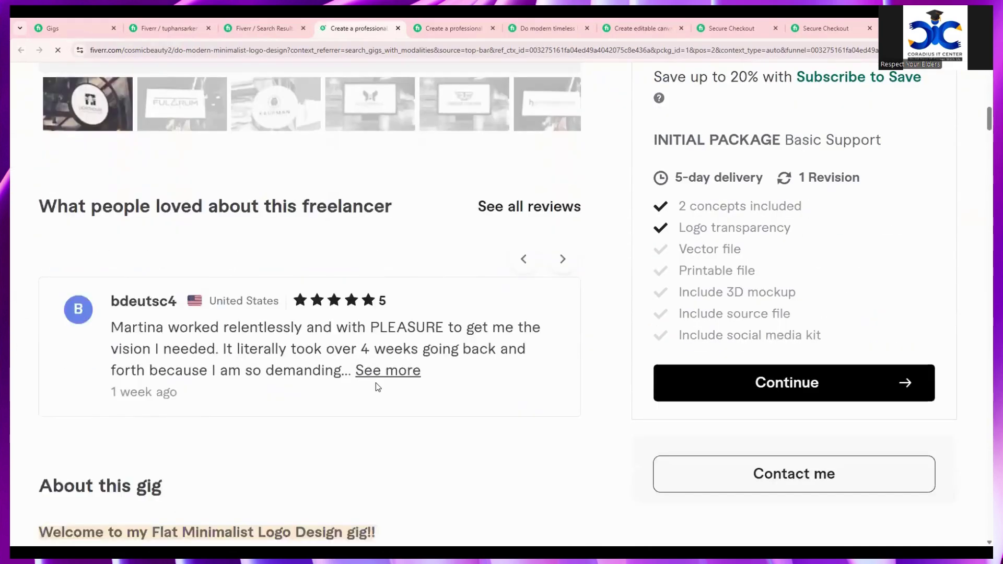
pyautogui.scroll(-20, 378, 386)
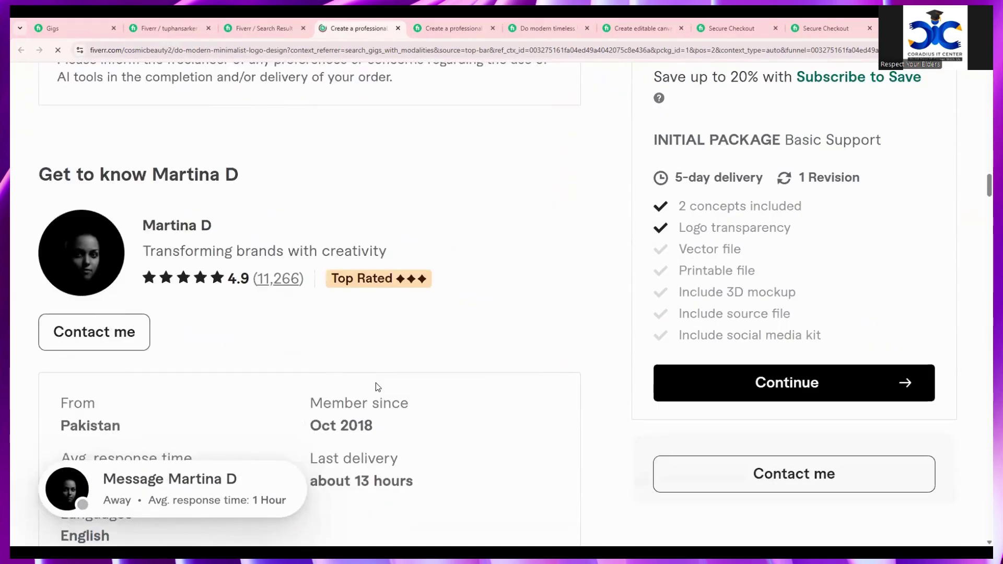
pyautogui.scroll(-15, 378, 386)
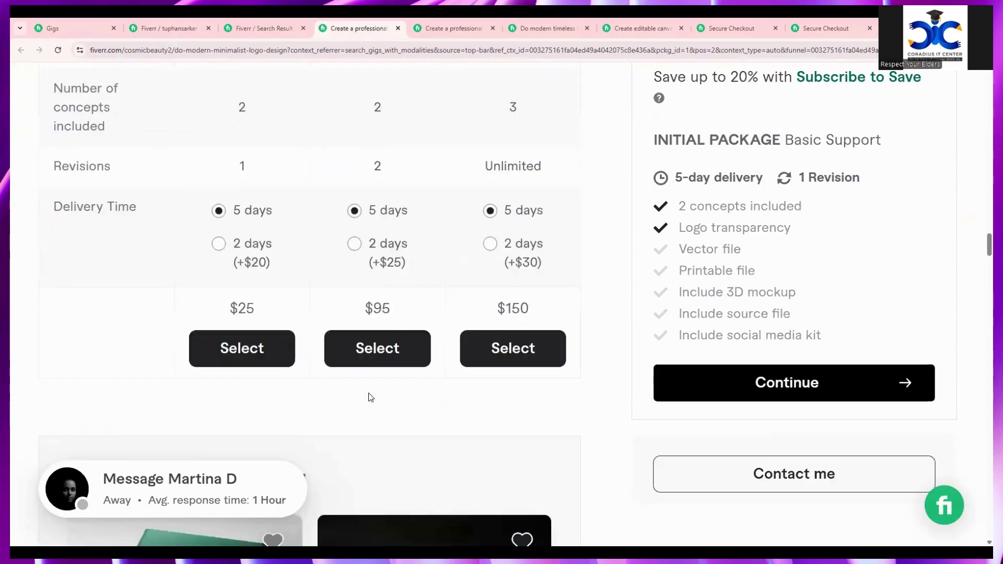
pyautogui.scroll(-15, 369, 393)
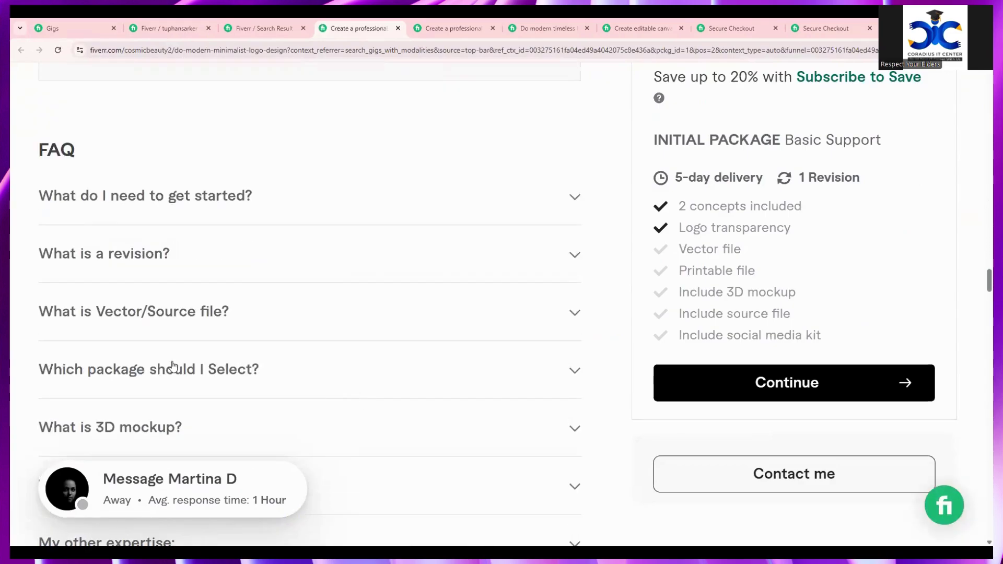
# - Copy the question "Which package should I Select?" from the competitor gig's FAQ and move that gig's browser tab beside the gig editor
pyautogui.click(206, 367)
pyautogui.scroll(-2, 300, 343)
pyautogui.moveTo(274, 264); pyautogui.dragTo(38, 268)
pyautogui.rightClick(132, 261)
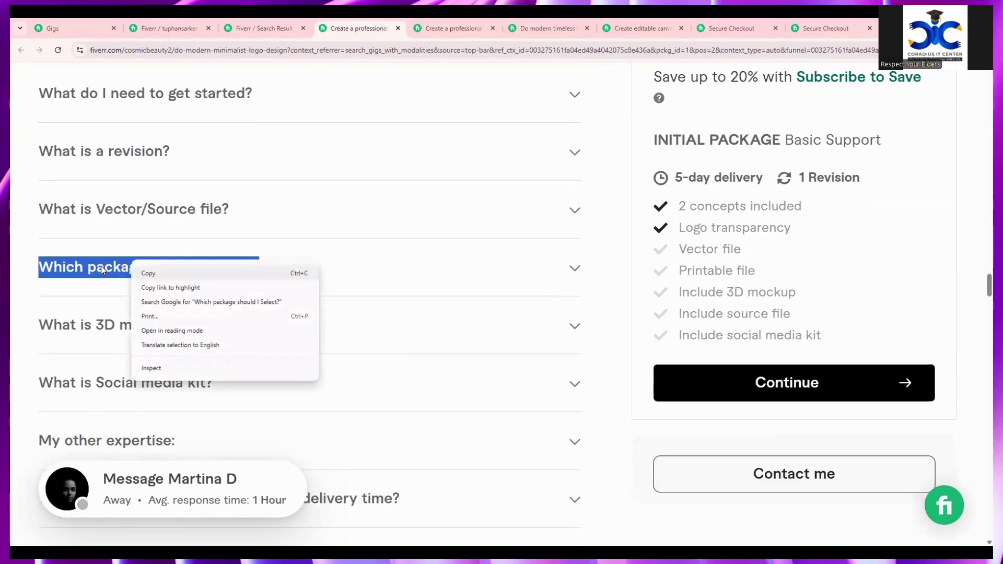
pyautogui.click(148, 273)
pyautogui.click(261, 28)
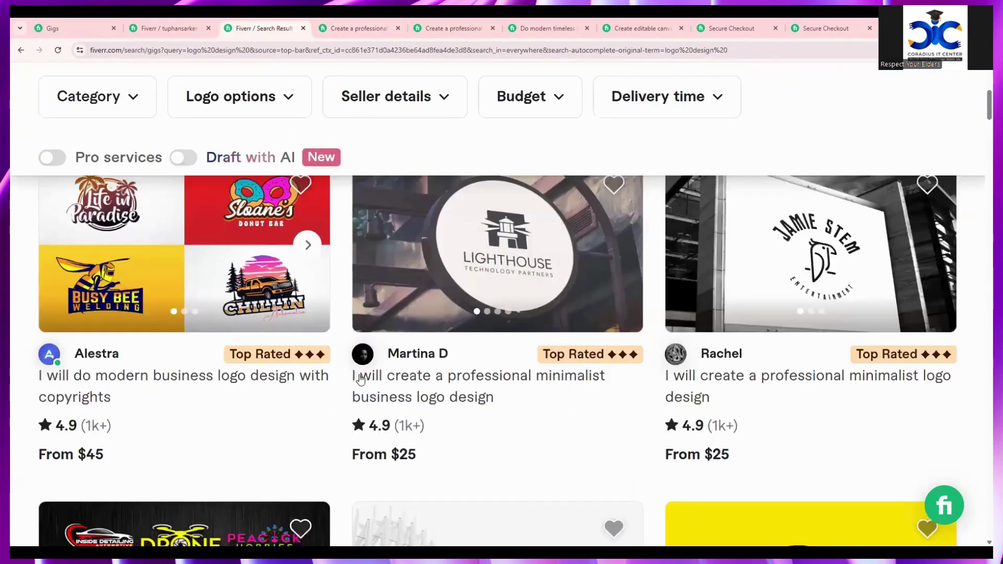
pyautogui.click(156, 26)
pyautogui.moveTo(372, 24); pyautogui.dragTo(306, 24)
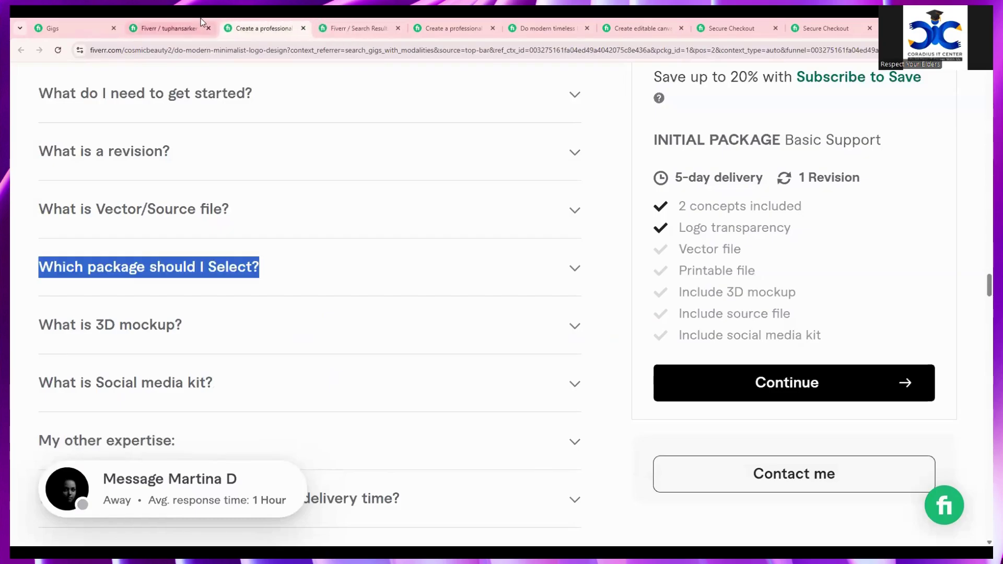
# - Start a new FAQ entry with the question "Which package should I Select?" copied from the competitor gig
pyautogui.click(168, 28)
pyautogui.click(745, 200)
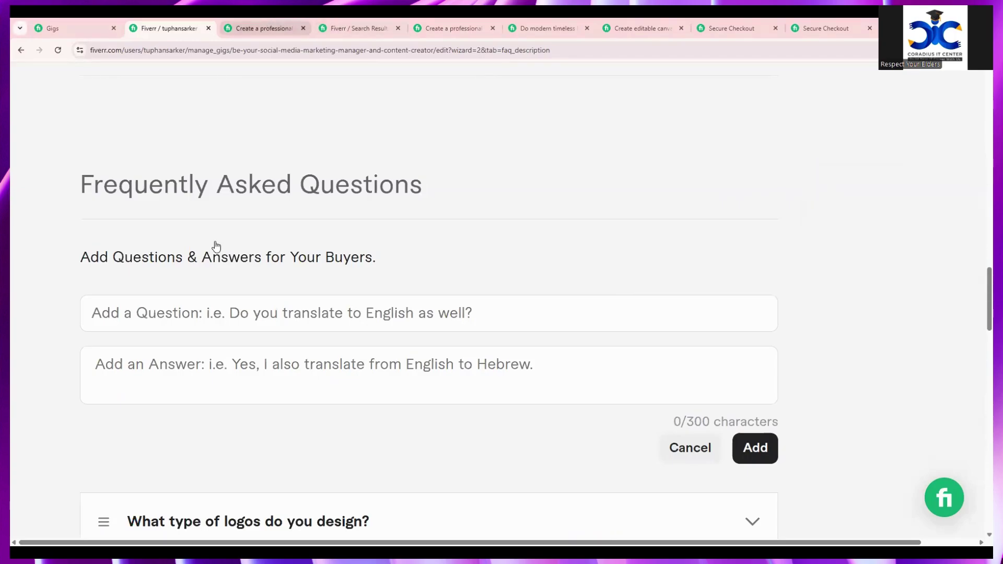
pyautogui.click(264, 29)
pyautogui.rightClick(193, 267)
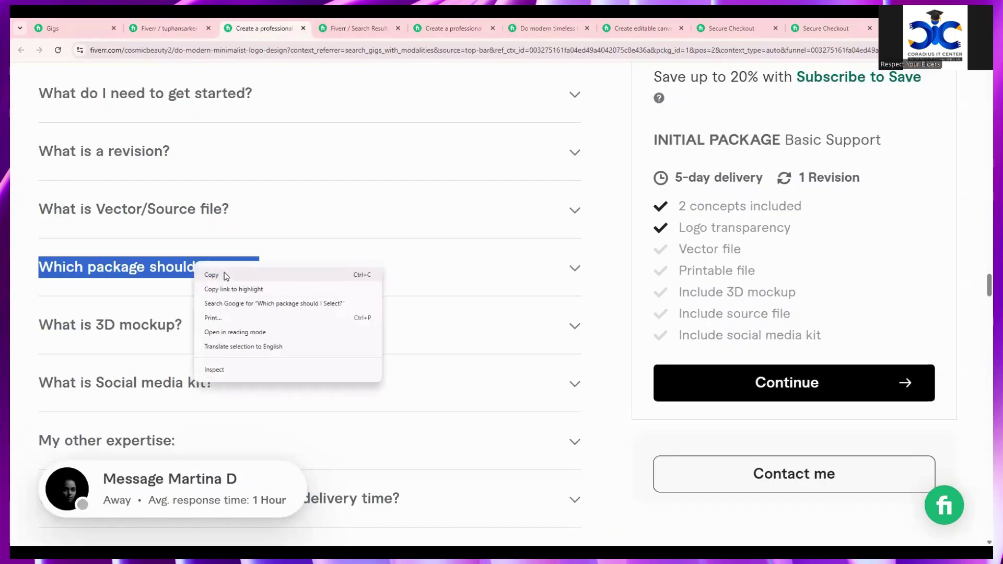
pyautogui.click(223, 274)
pyautogui.click(167, 28)
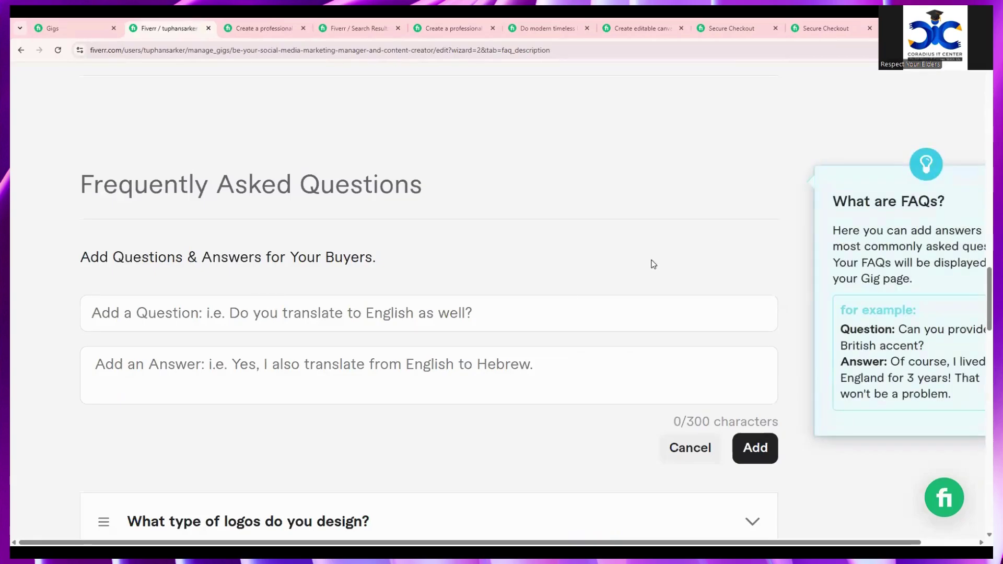
pyautogui.click(472, 325)
pyautogui.hotkey('ctrl', 'v')
# - Copy the competitor gig's answer about differences between the three packages into the answer field and add the FAQ
pyautogui.click(264, 28)
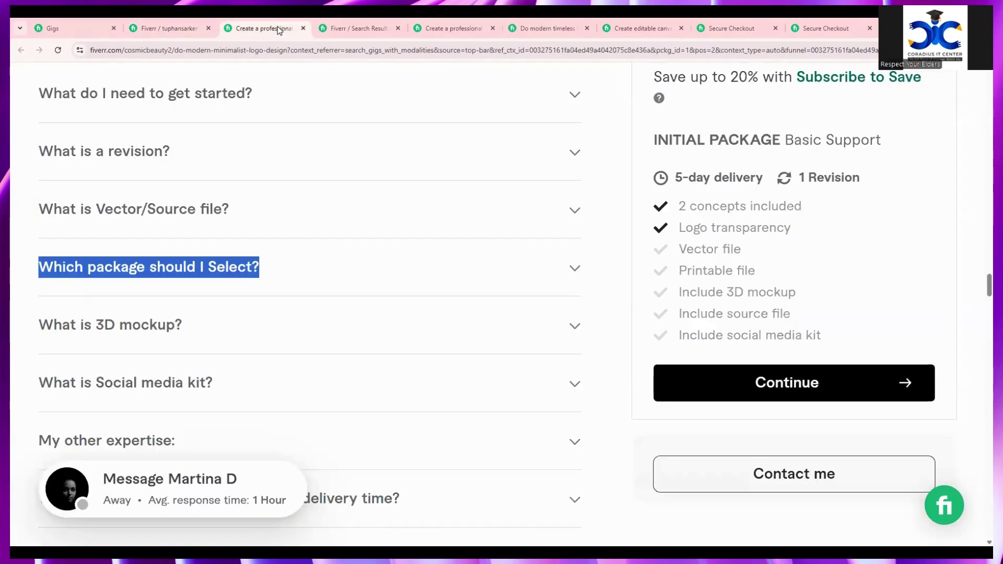
pyautogui.click(275, 260)
pyautogui.moveTo(503, 354); pyautogui.dragTo(38, 307)
pyautogui.rightClick(71, 313)
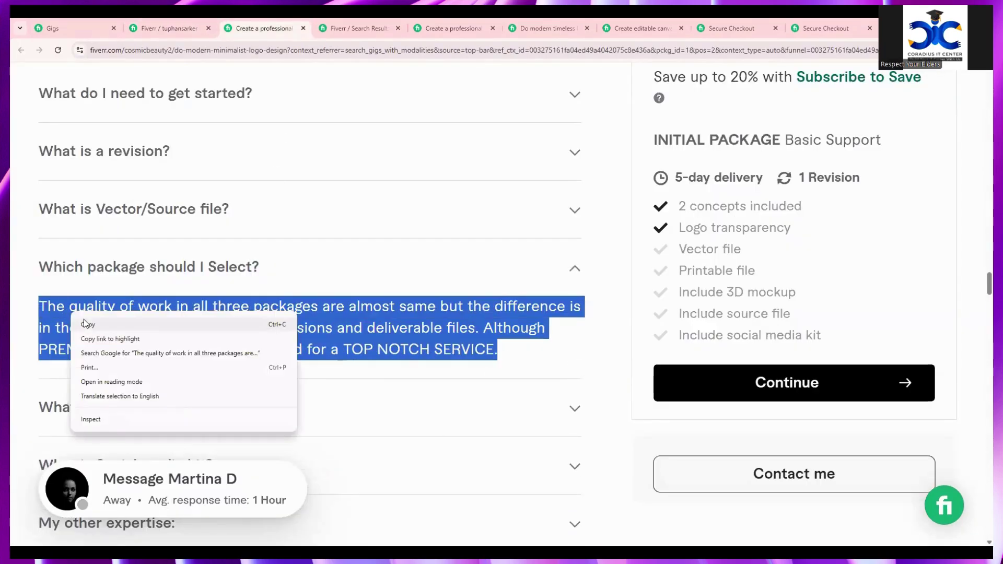
pyautogui.click(88, 325)
pyautogui.click(164, 28)
pyautogui.click(528, 376)
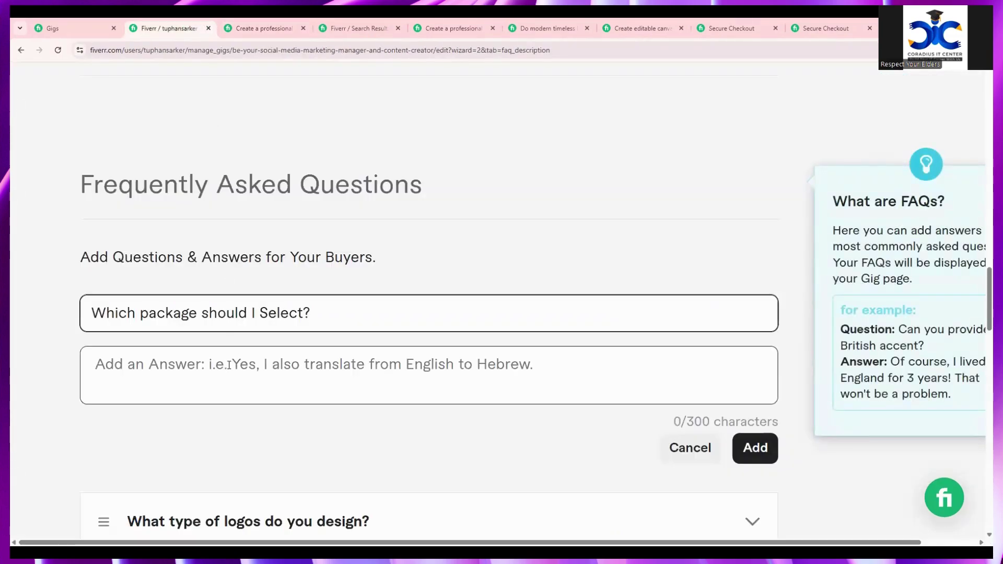
pyautogui.hotkey('ctrl', 'v')
pyautogui.click(755, 448)
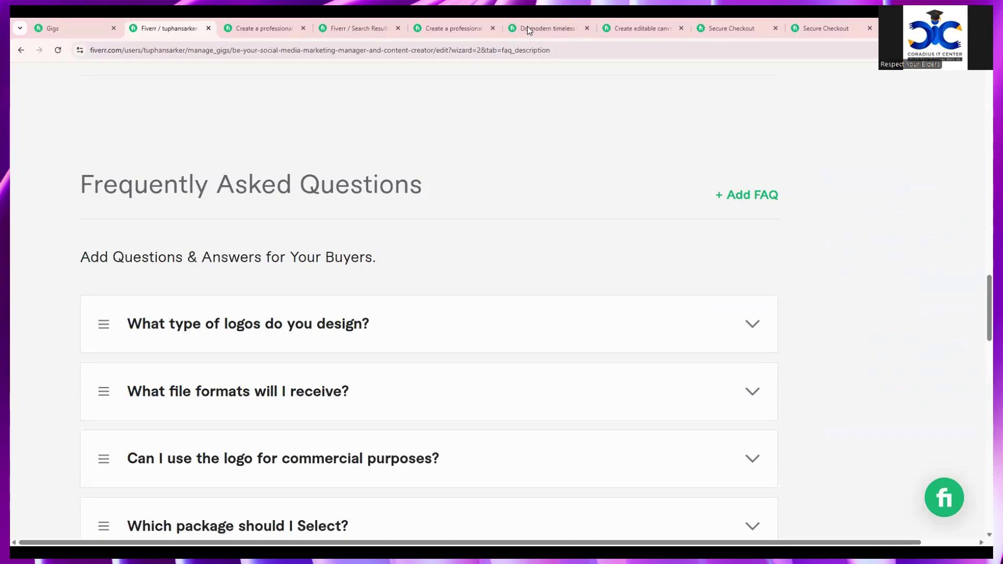
pyautogui.scroll(-3, 403, 275)
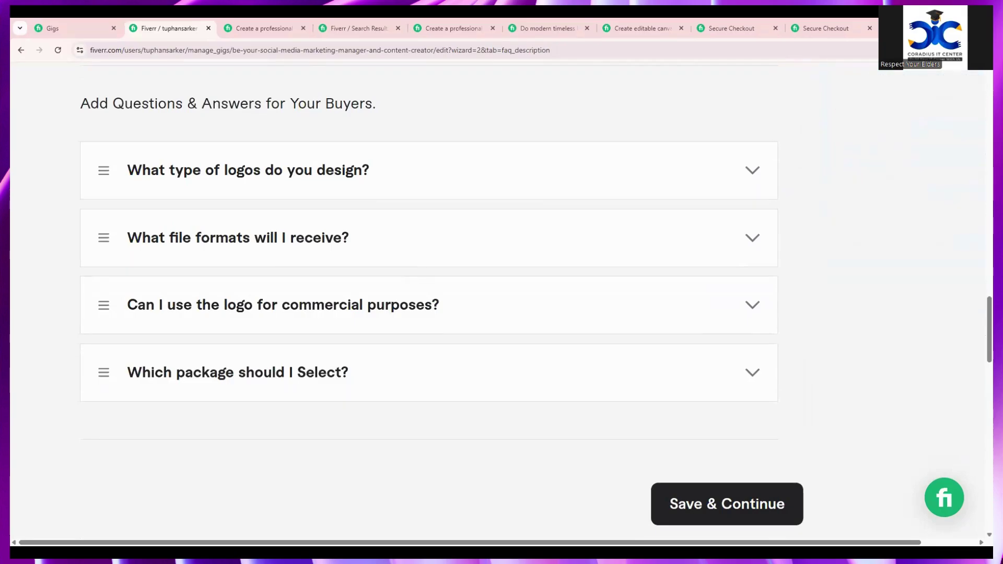
pyautogui.moveTo(626, 322)
pyautogui.scroll(3, 626, 323)
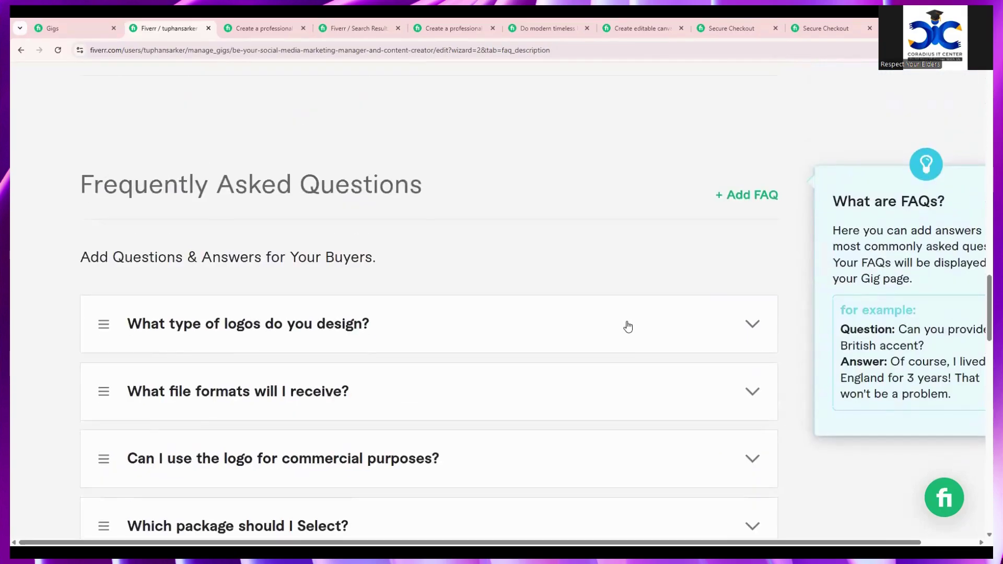
pyautogui.scroll(-3, 628, 326)
pyautogui.scroll(3, 628, 327)
pyautogui.click(344, 21)
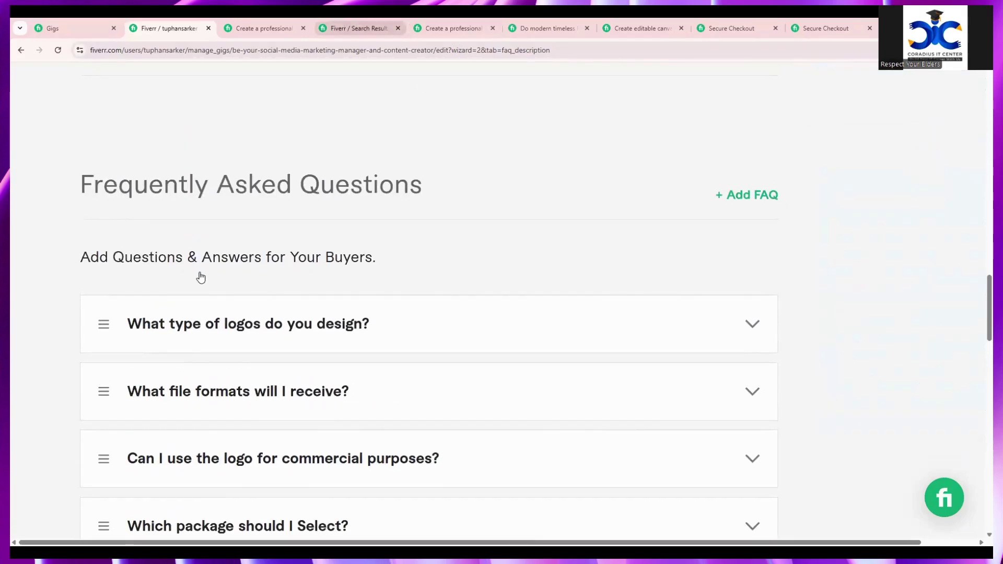
pyautogui.click(193, 19)
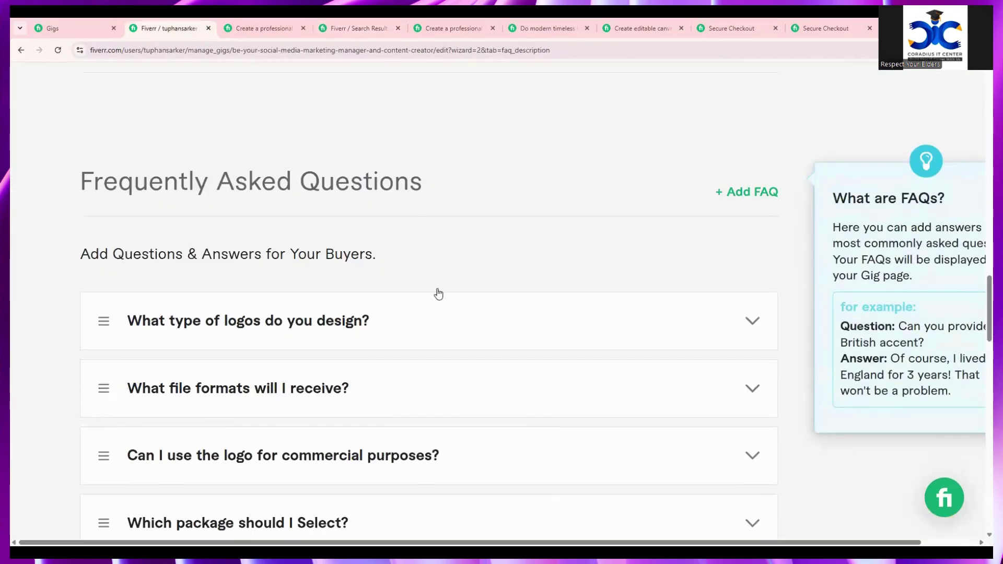
# - Try to save the description and FAQs, and check the error beneath the gig description
pyautogui.scroll(-4, 439, 292)
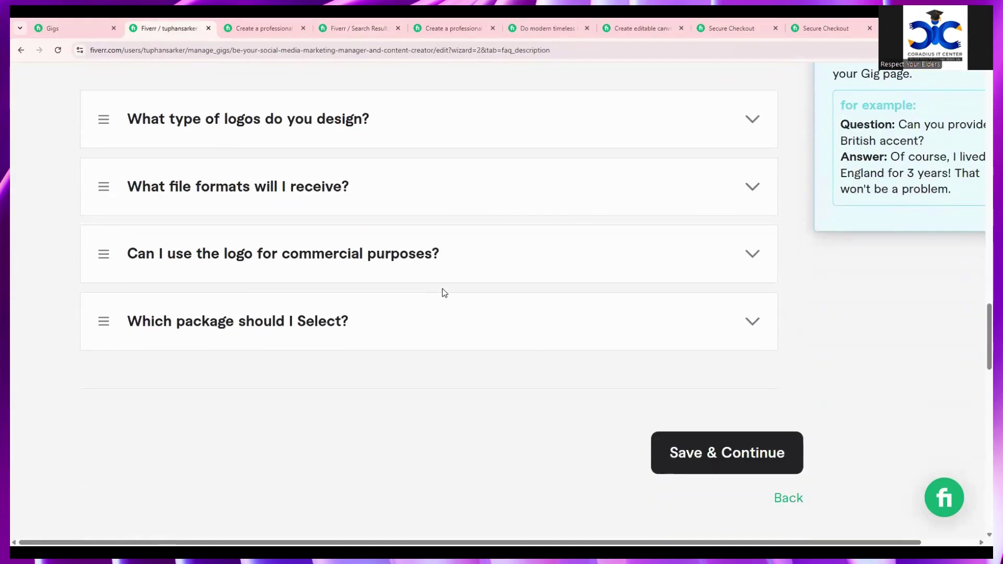
pyautogui.click(693, 453)
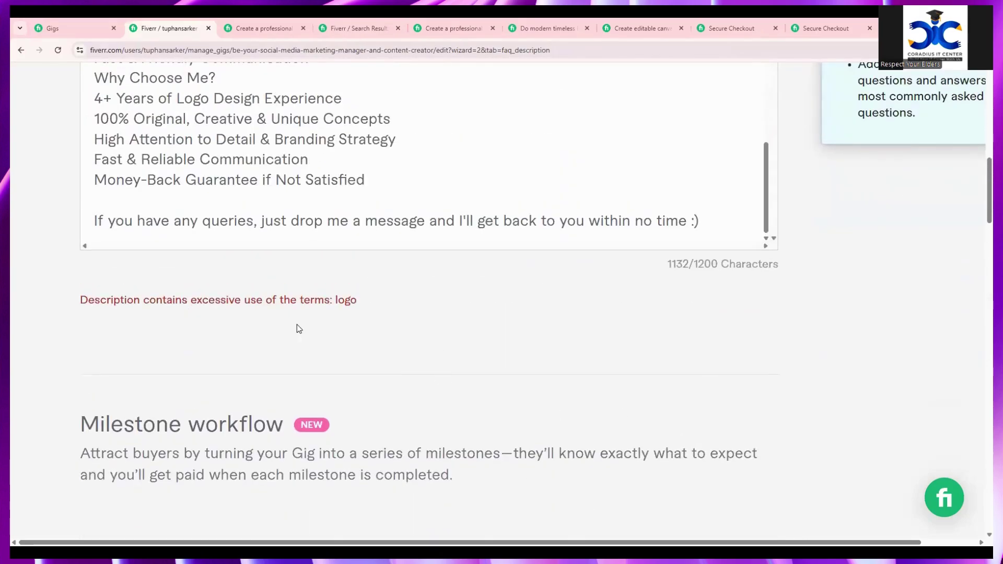
pyautogui.scroll(1, 300, 326)
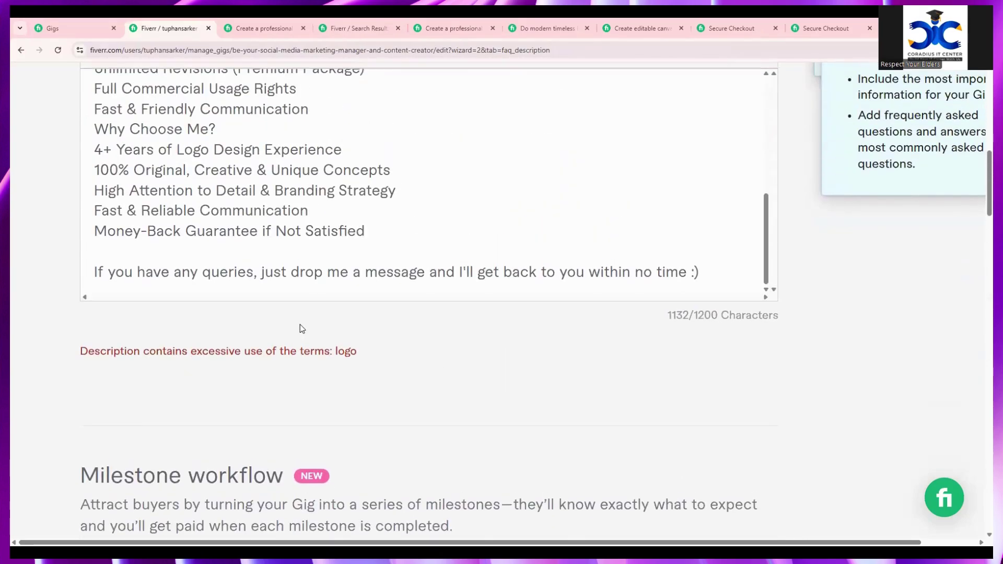
pyautogui.click(341, 352)
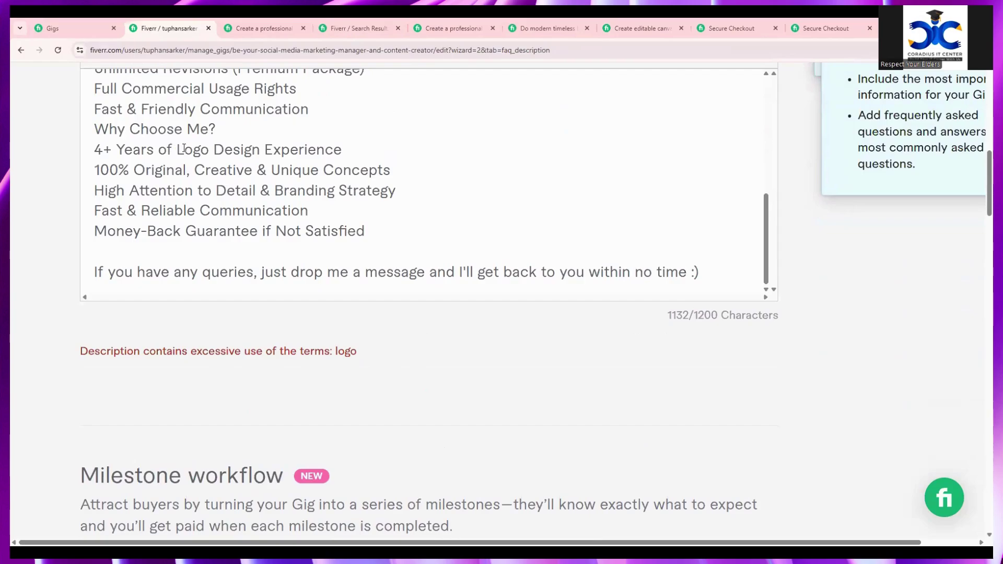
# - Remove the word "logo" from the design experience line, the "100% Custom & Unique" line and the "visually stunning" sentence in the description
pyautogui.click(184, 148)
pyautogui.press('BackSpace')
pyautogui.scroll(2, 209, 168)
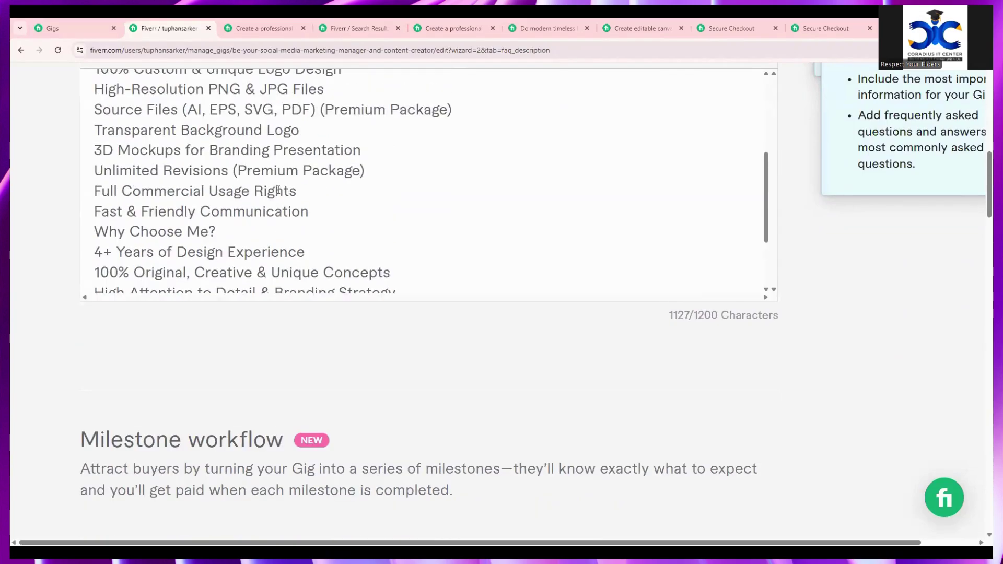
pyautogui.scroll(1, 223, 182)
pyautogui.scroll(2, 223, 182)
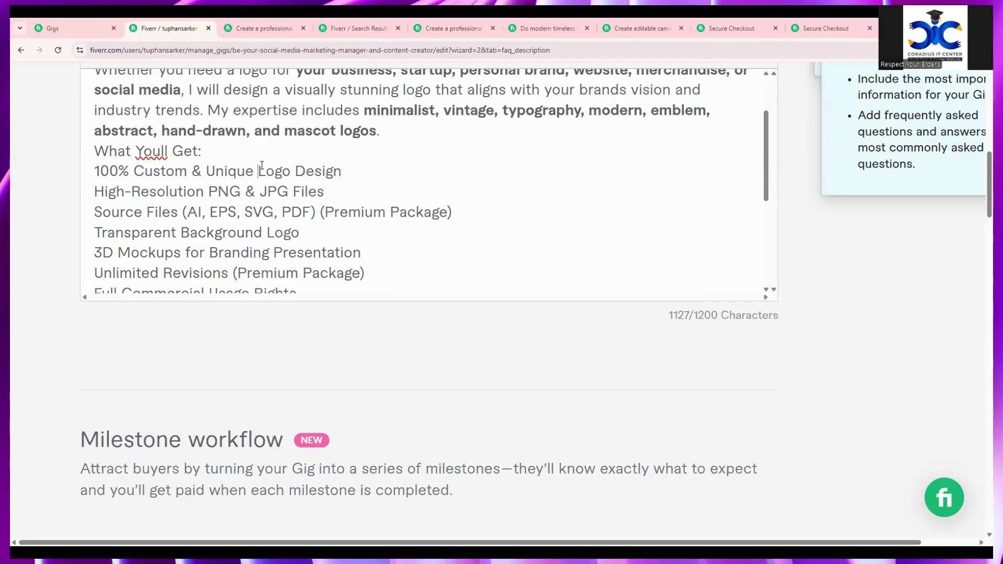
pyautogui.doubleClick(268, 171)
pyautogui.press('BackSpace')
pyautogui.scroll(3, 321, 175)
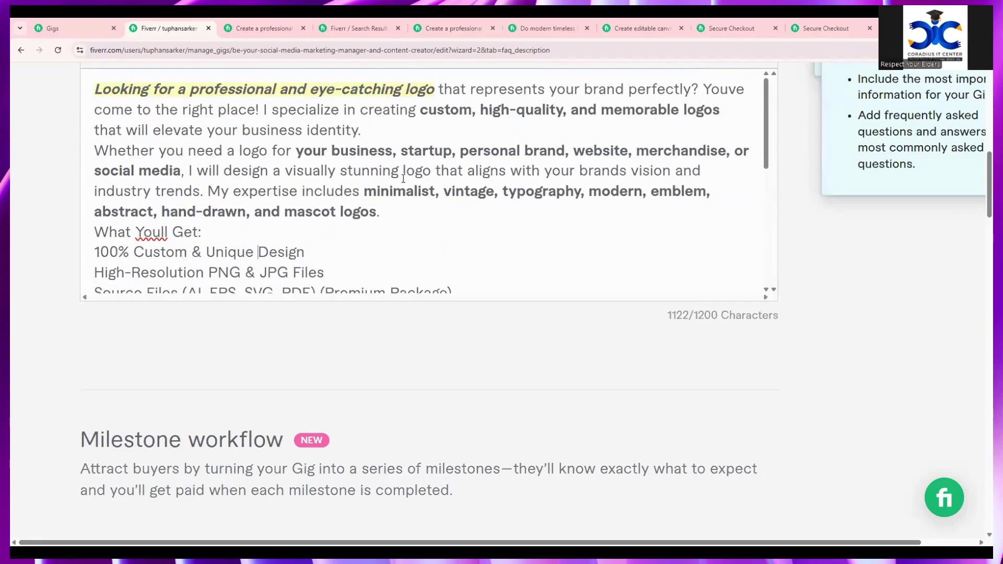
pyautogui.doubleClick(419, 173)
pyautogui.press('BackSpace')
# - Save the shortened description and FAQs and continue to the Requirements stage
pyautogui.scroll(-15, 450, 218)
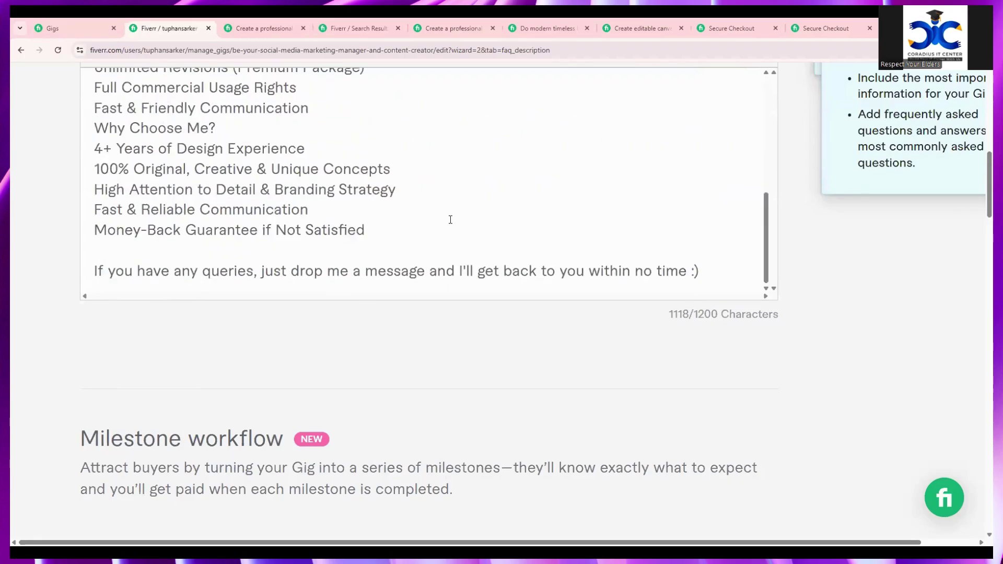
pyautogui.scroll(-3, 695, 224)
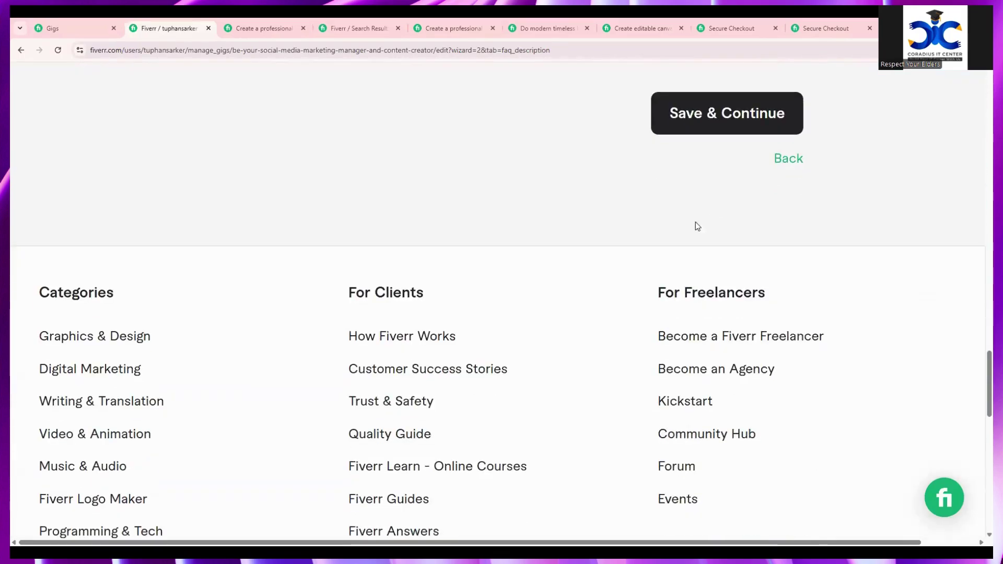
pyautogui.scroll(2, 701, 230)
pyautogui.click(715, 233)
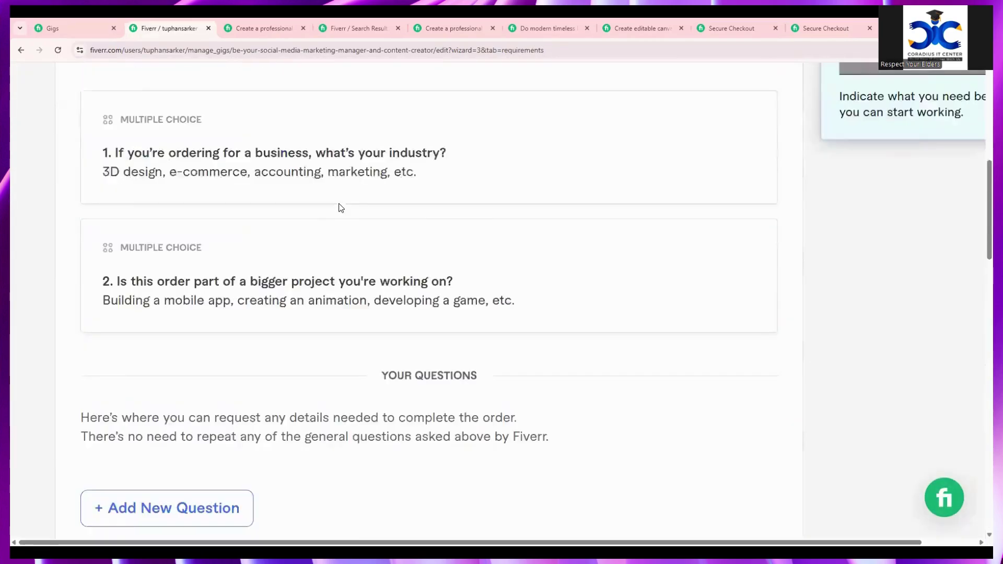
# - Add a required free-text buyer question, "Do you provide mockups for my logo?", to the gig requirements
pyautogui.scroll(-8, 374, 259)
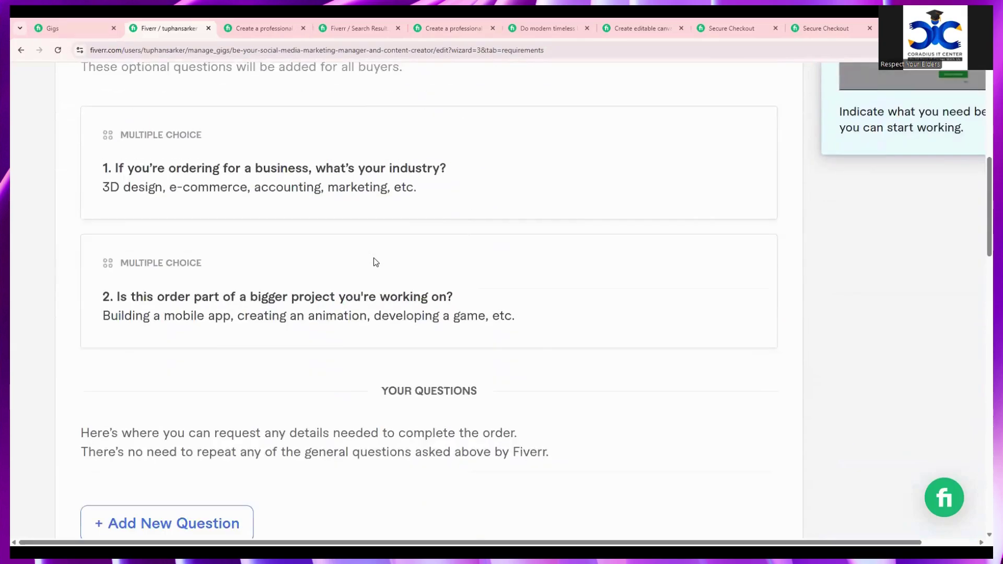
pyautogui.scroll(-3, 134, 379)
pyautogui.click(134, 373)
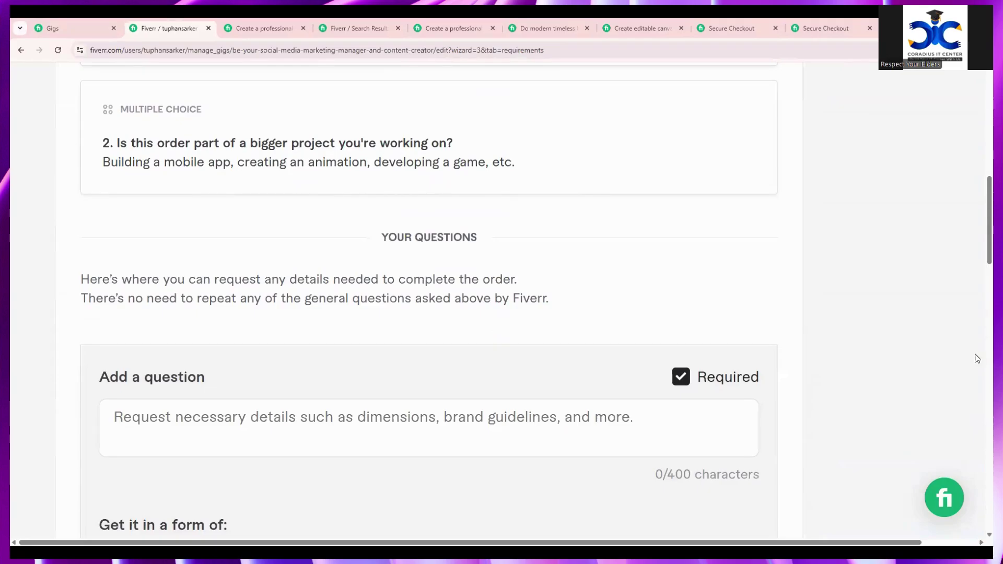
pyautogui.click(523, 418)
pyautogui.hotkey('ctrl', 'v')
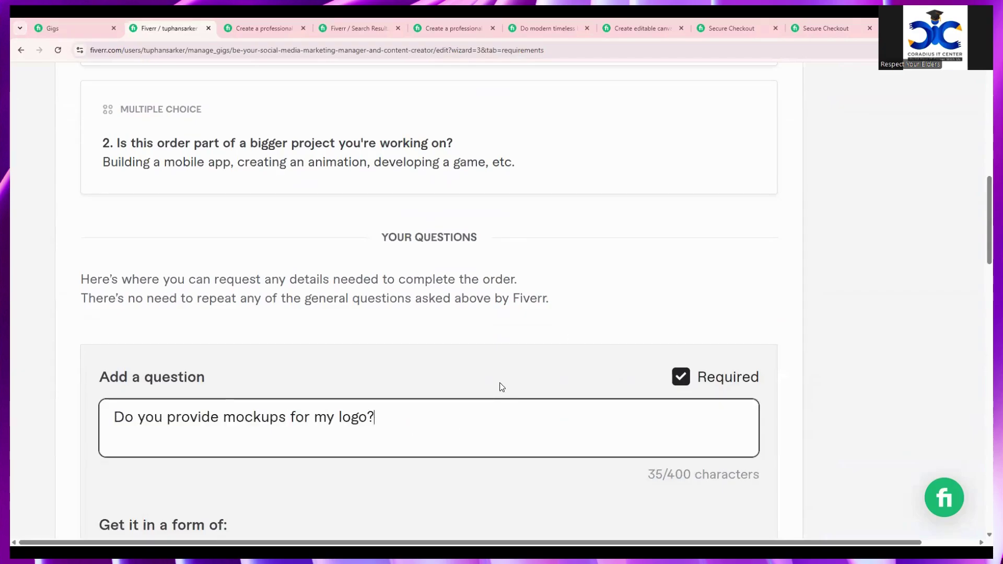
pyautogui.scroll(-4, 502, 387)
pyautogui.click(730, 426)
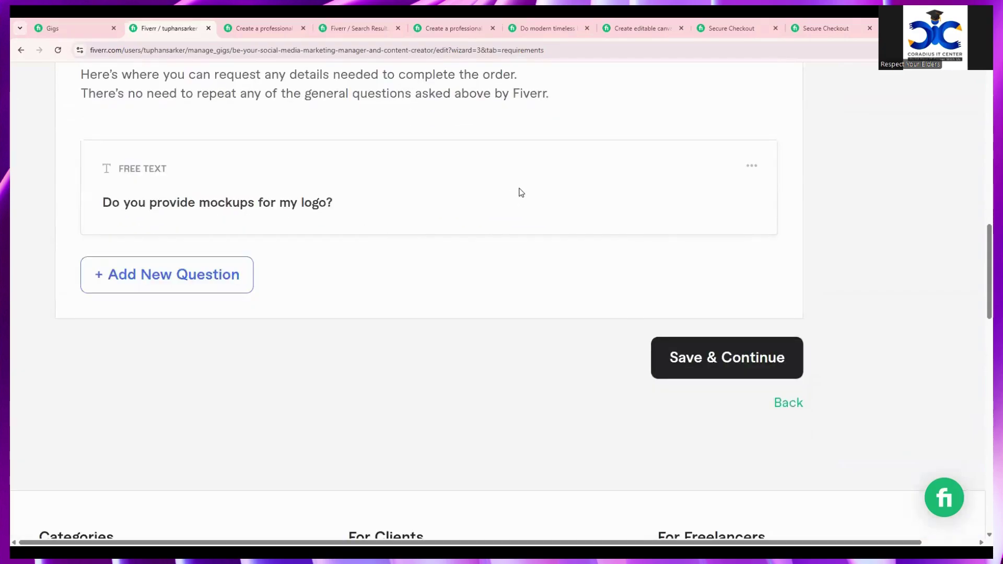
# - Save the requirements, continue to the Gallery stage and examine its image upload section
pyautogui.click(709, 353)
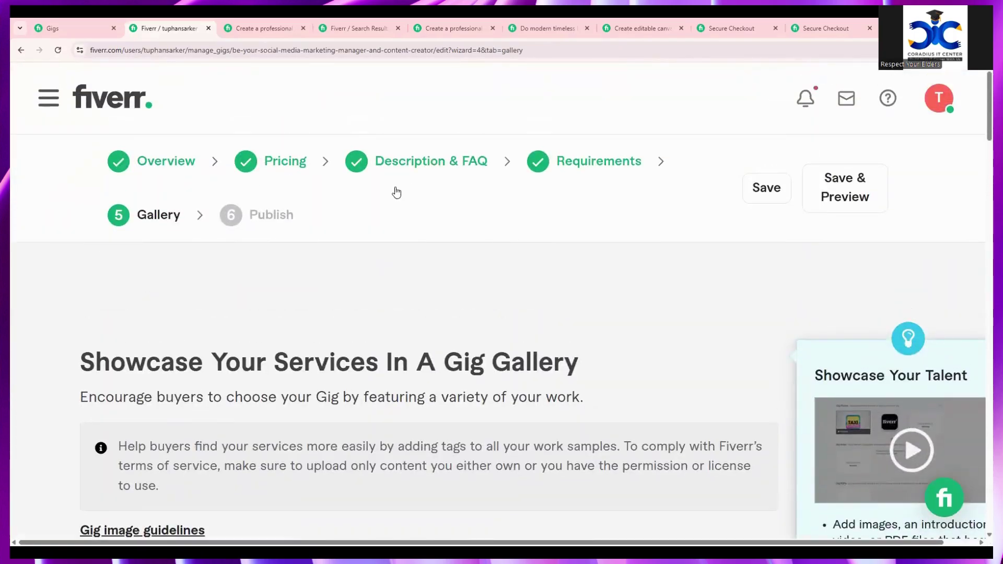
pyautogui.scroll(-9, 413, 256)
pyautogui.scroll(-1, 366, 272)
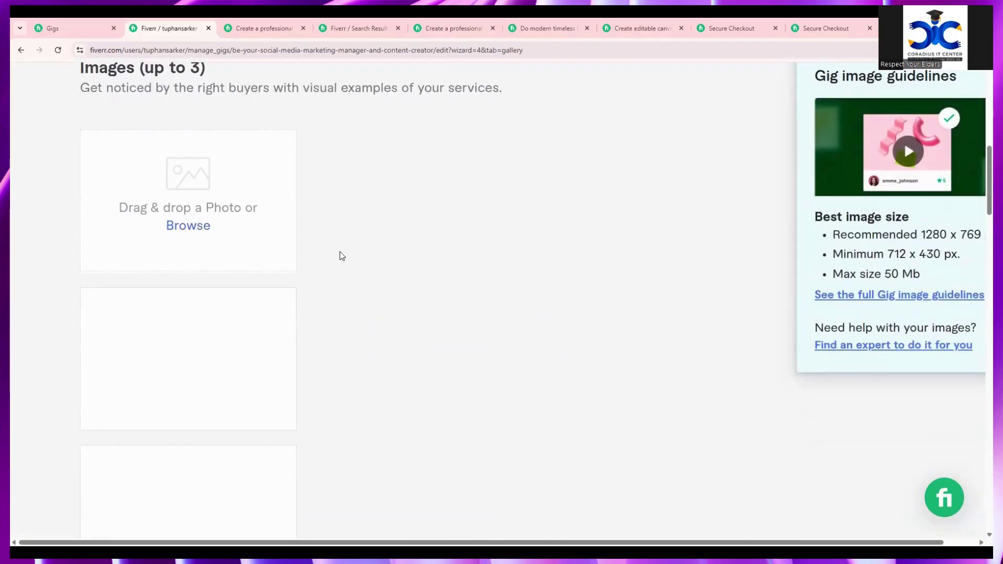
pyautogui.scroll(2, 293, 240)
pyautogui.moveTo(137, 171); pyautogui.dragTo(225, 178)
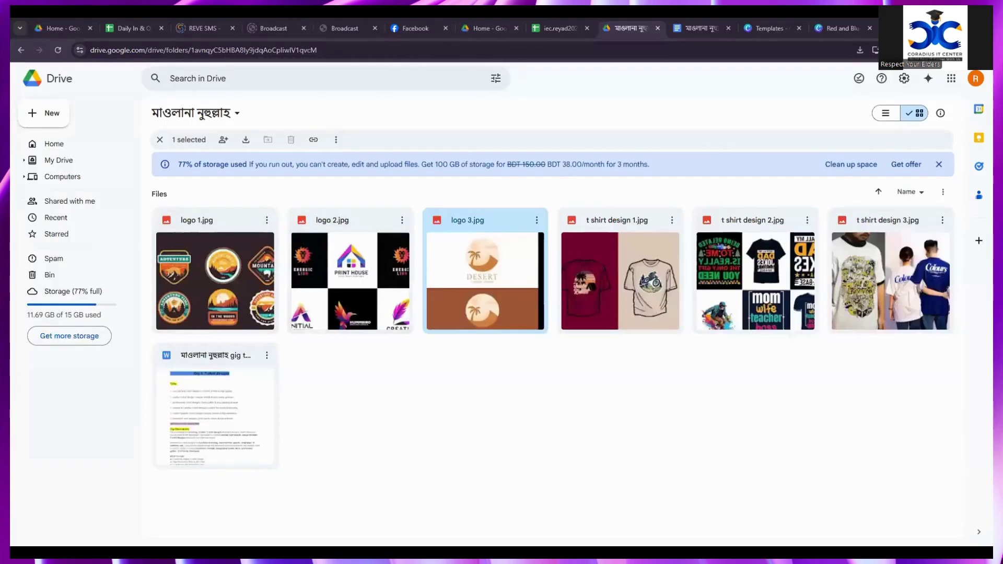
# - Switch to the Google Drive folder and download logo 1.jpg, logo 2.jpg and logo 3.jpg
pyautogui.click(267, 220)
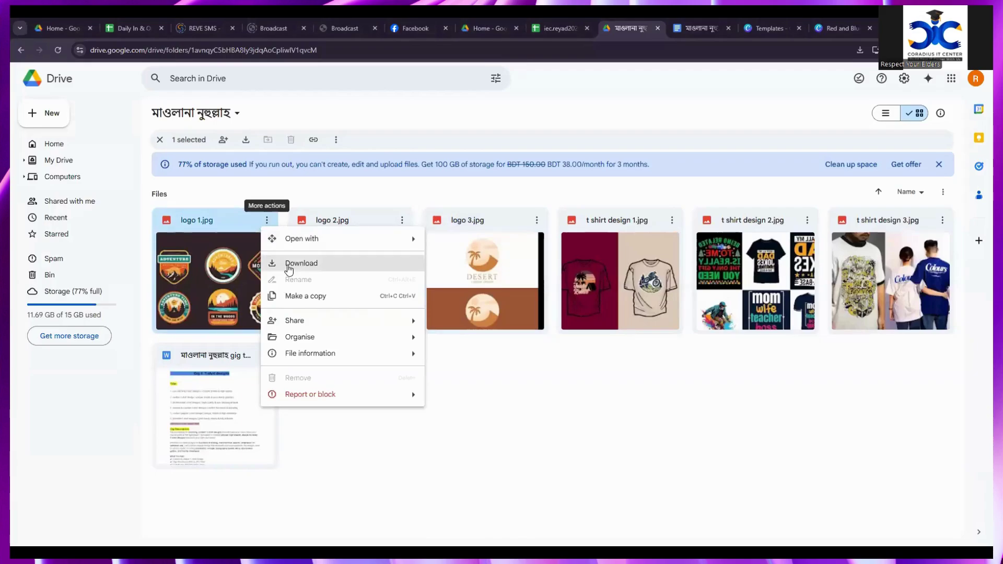
pyautogui.click(289, 264)
pyautogui.click(402, 220)
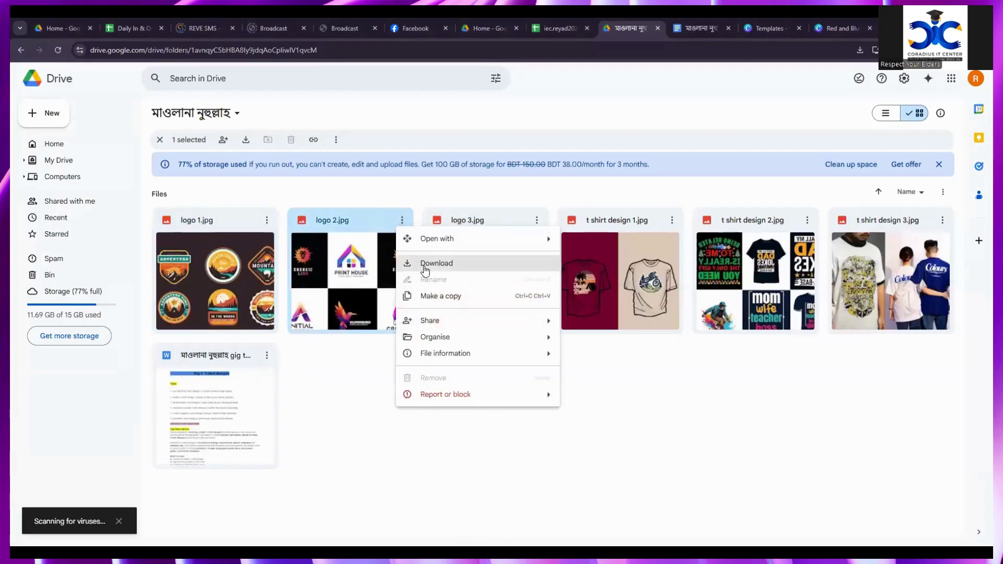
pyautogui.click(425, 266)
pyautogui.click(537, 220)
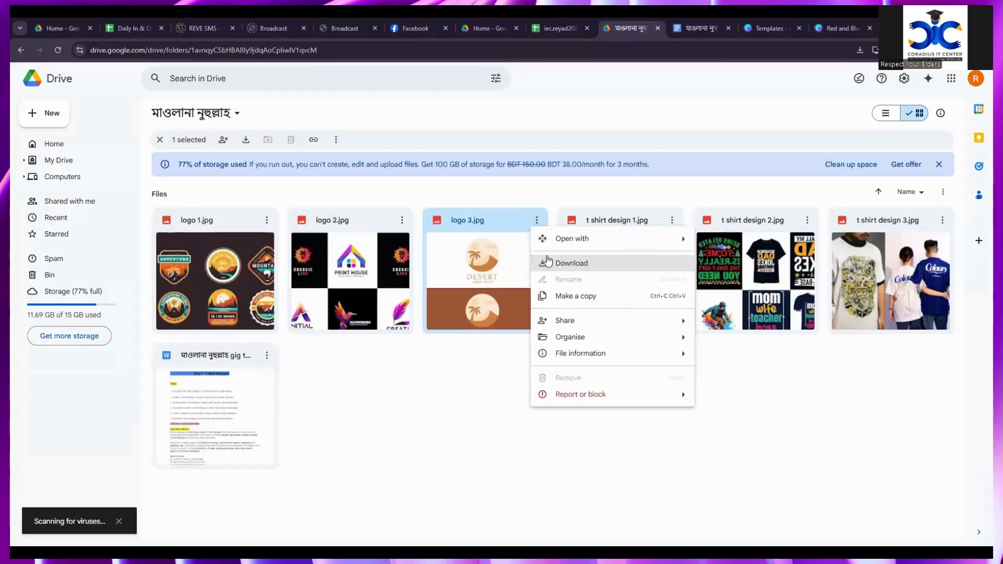
pyautogui.click(547, 262)
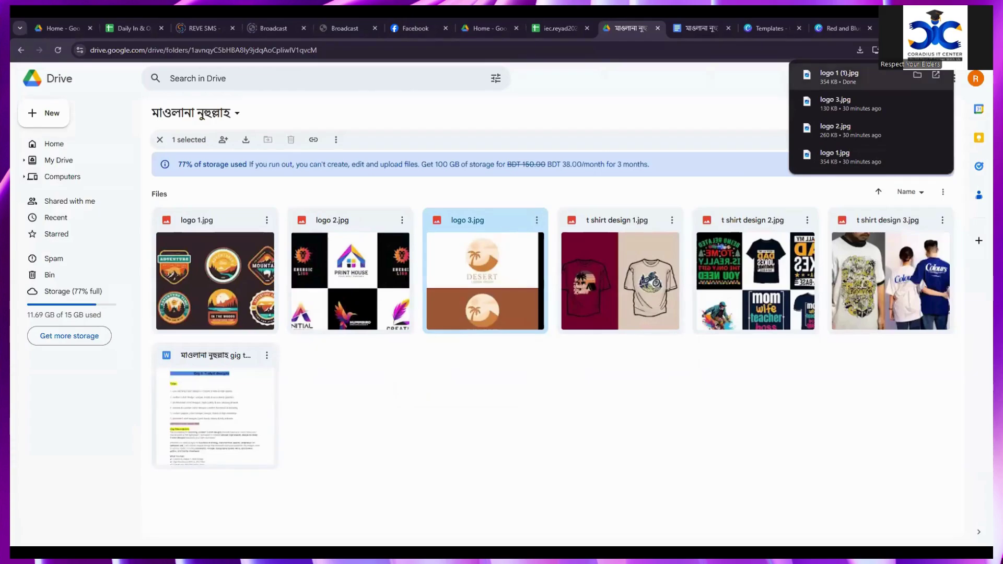
# - Switch to the Downloads folder and copy the newly downloaded logo 1 (1), logo 2 (1) and logo 3 (1) images
pyautogui.click(857, 77)
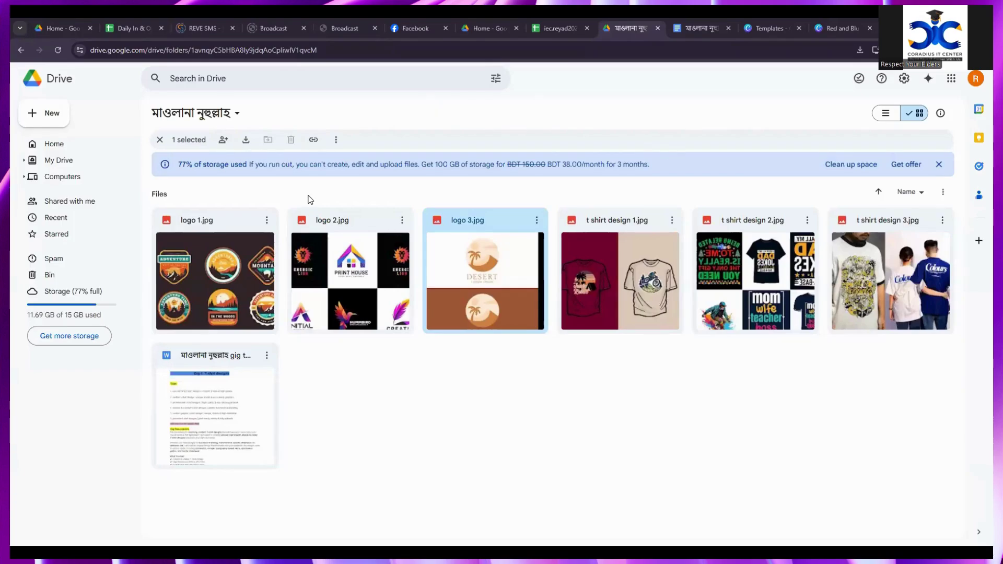
pyautogui.hotkey('alt', 'Tab')
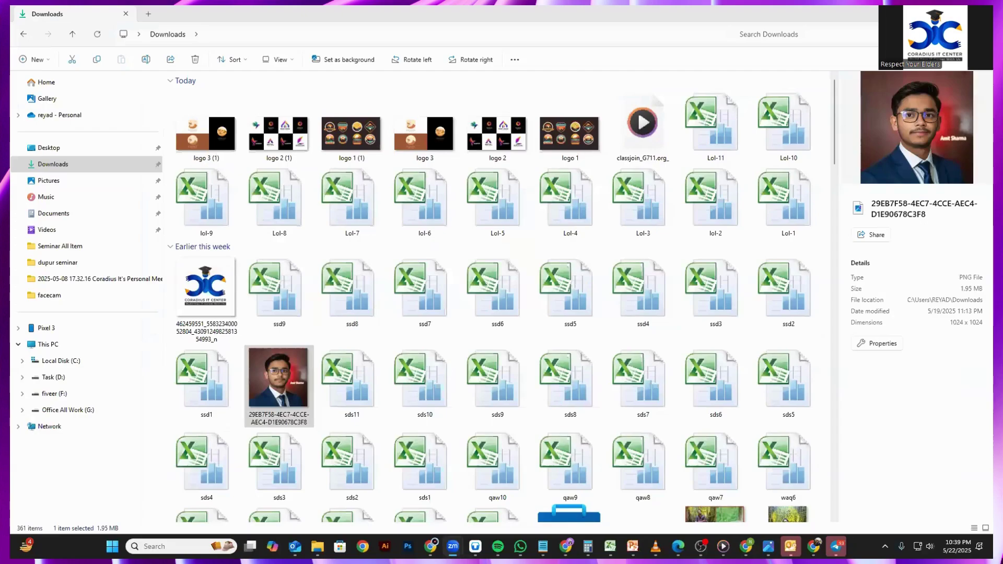
pyautogui.scroll(2, 436, 177)
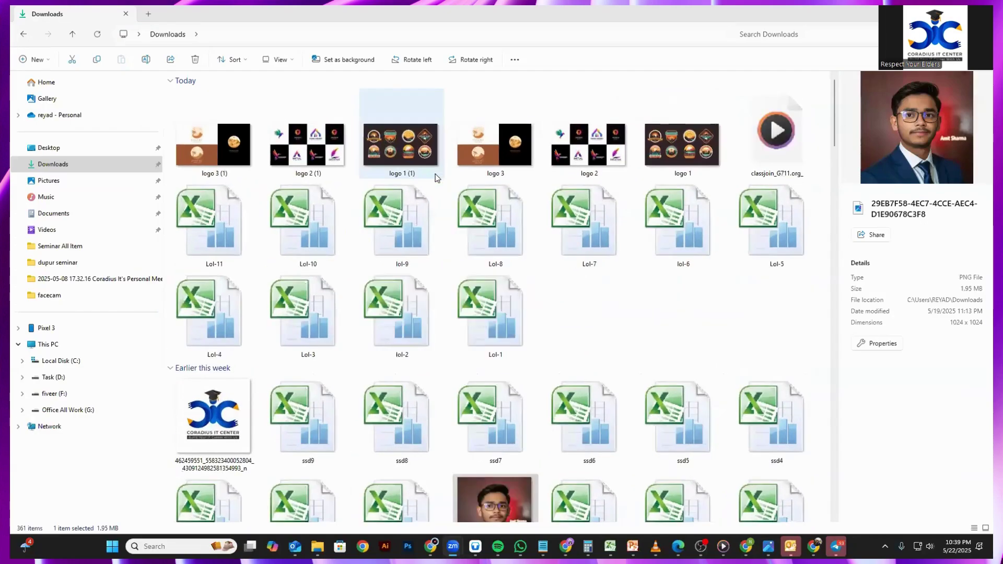
pyautogui.scroll(1, 437, 178)
pyautogui.click(264, 135)
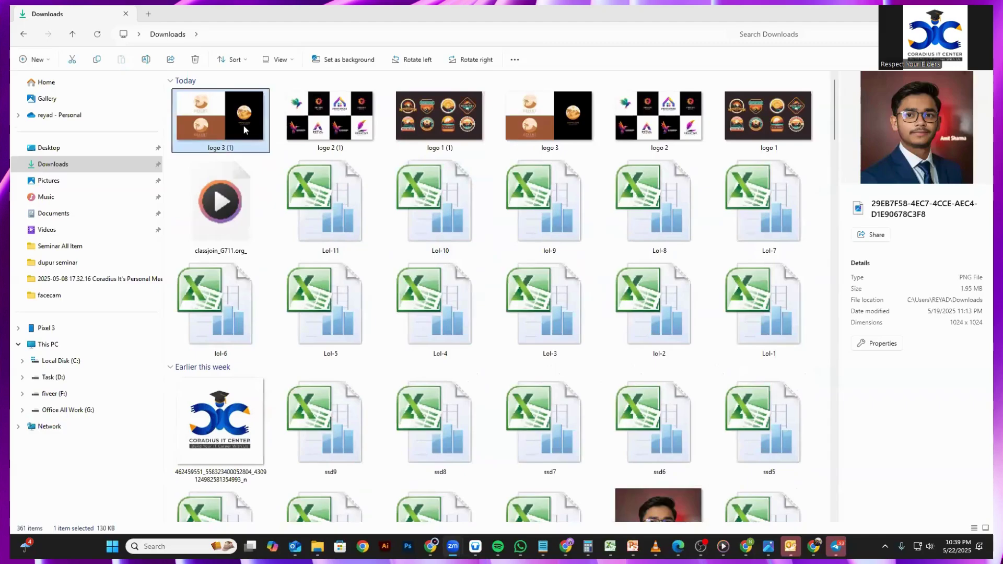
pyautogui.keyDown('ctrl'); pyautogui.click(352, 131); pyautogui.keyUp('ctrl')
pyautogui.keyDown('ctrl'); pyautogui.click(426, 126); pyautogui.keyUp('ctrl')
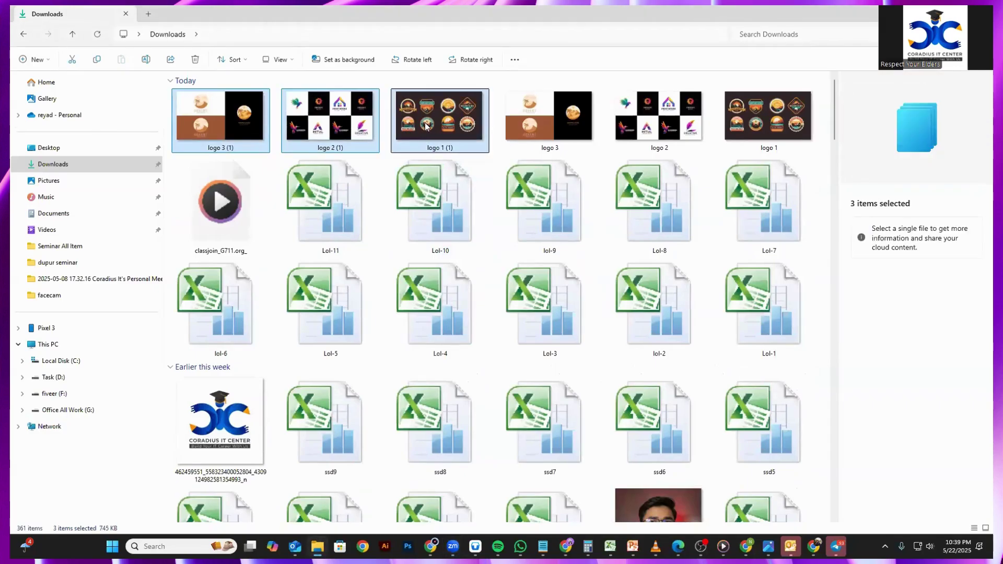
pyautogui.hotkey('ctrl', 'c')
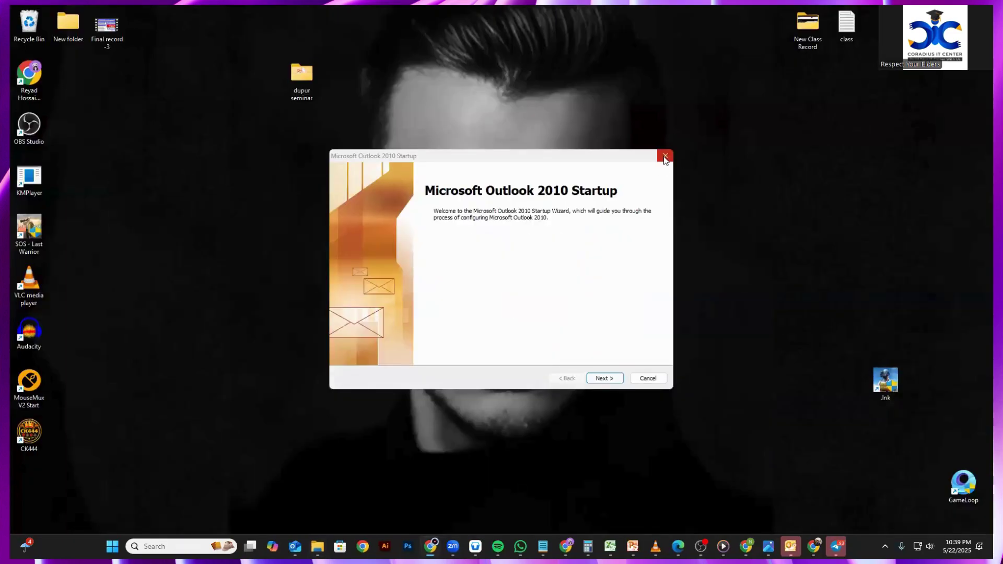
# - Create a new folder on the desktop, keeping its default name, and paste the three copied logo images into it
pyautogui.rightClick(790, 111)
pyautogui.moveTo(813, 232)
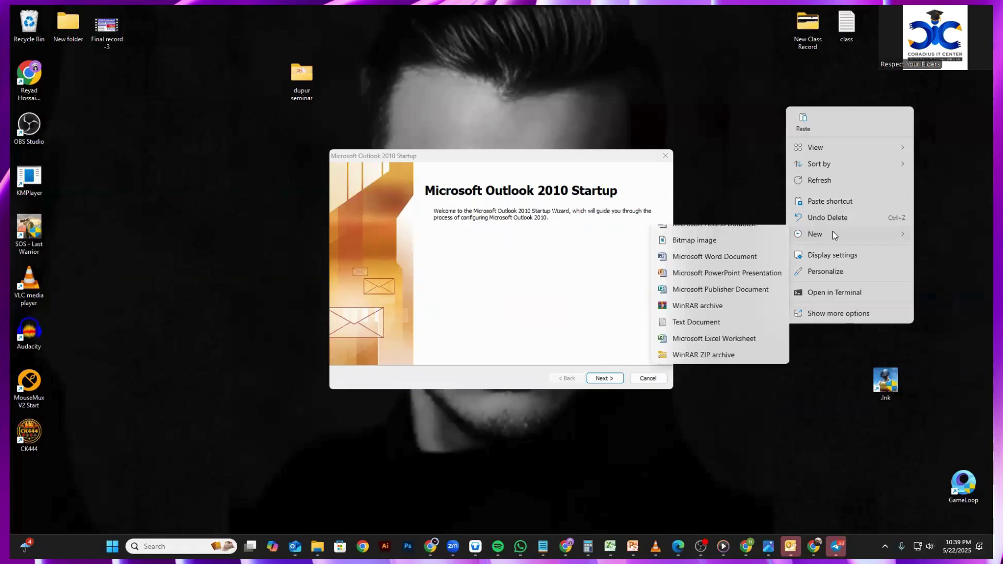
pyautogui.click(679, 232)
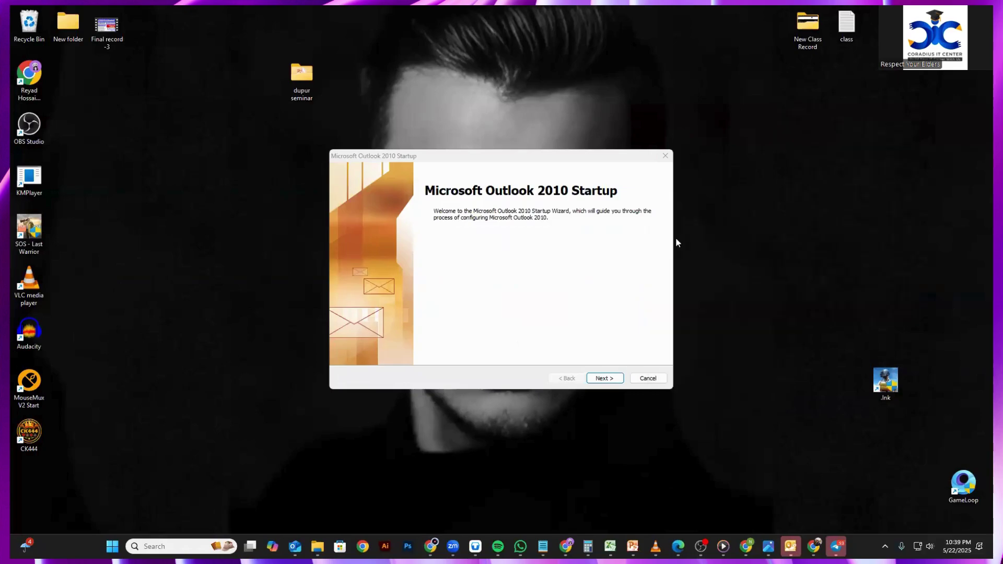
pyautogui.click(838, 159)
pyautogui.doubleClick(808, 131)
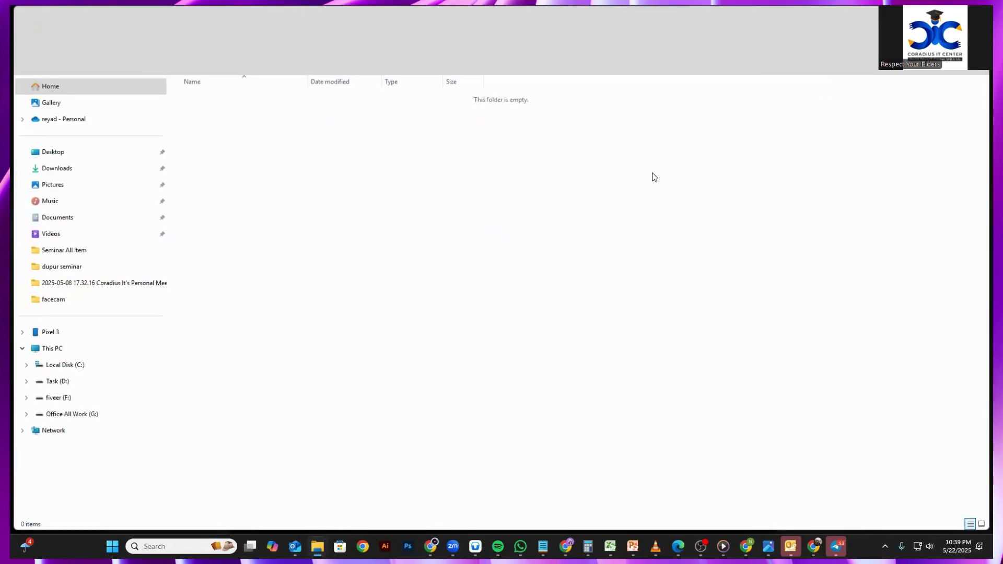
pyautogui.hotkey('ctrl', 'v')
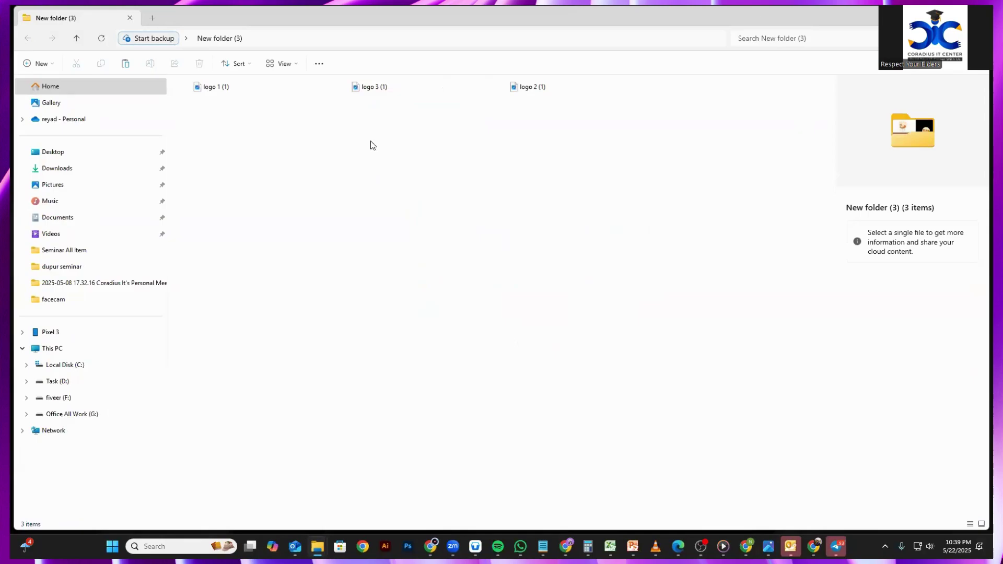
# - Preview each of the three logo images in the new folder and enlarge their thumbnails
pyautogui.click(213, 93)
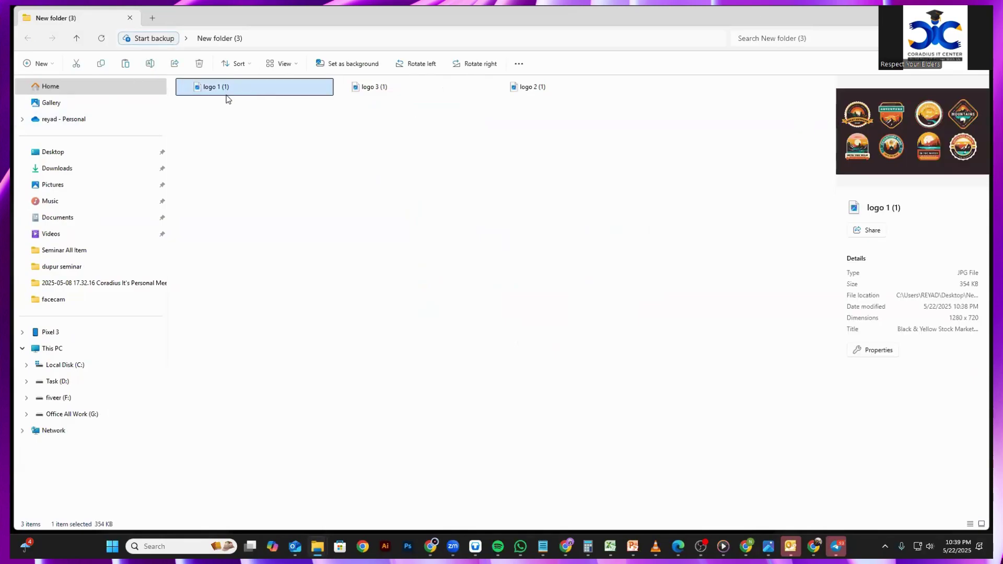
pyautogui.click(395, 93)
pyautogui.click(515, 87)
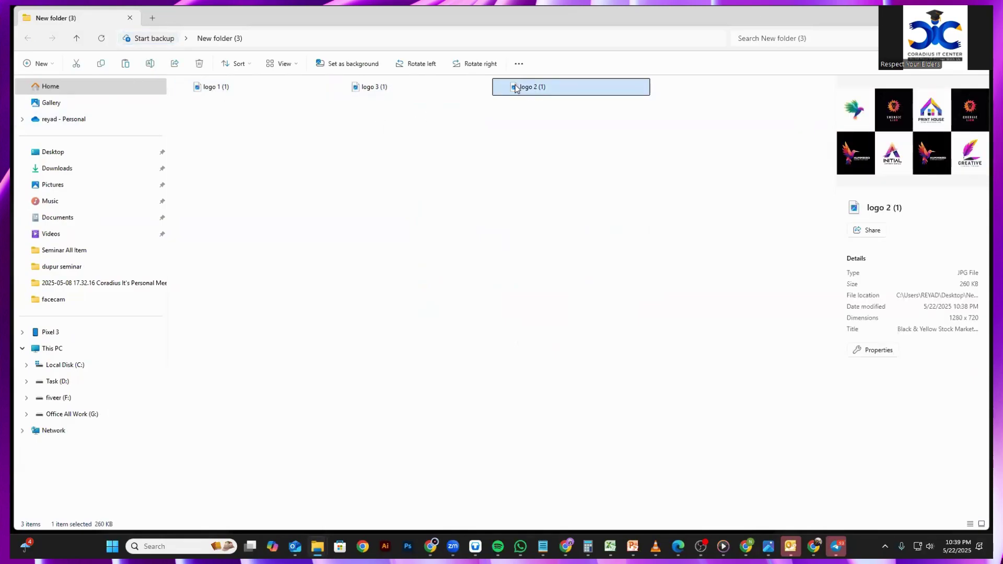
pyautogui.keyDown('ctrl'); pyautogui.scroll(4, 298, 132); pyautogui.keyUp('ctrl')
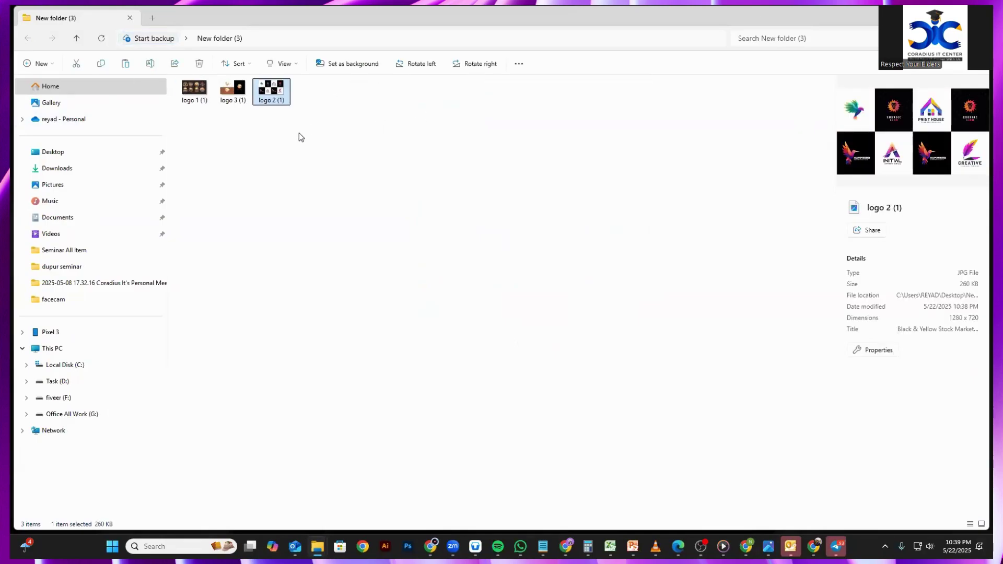
pyautogui.keyDown('ctrl'); pyautogui.scroll(5, 300, 129); pyautogui.keyUp('ctrl')
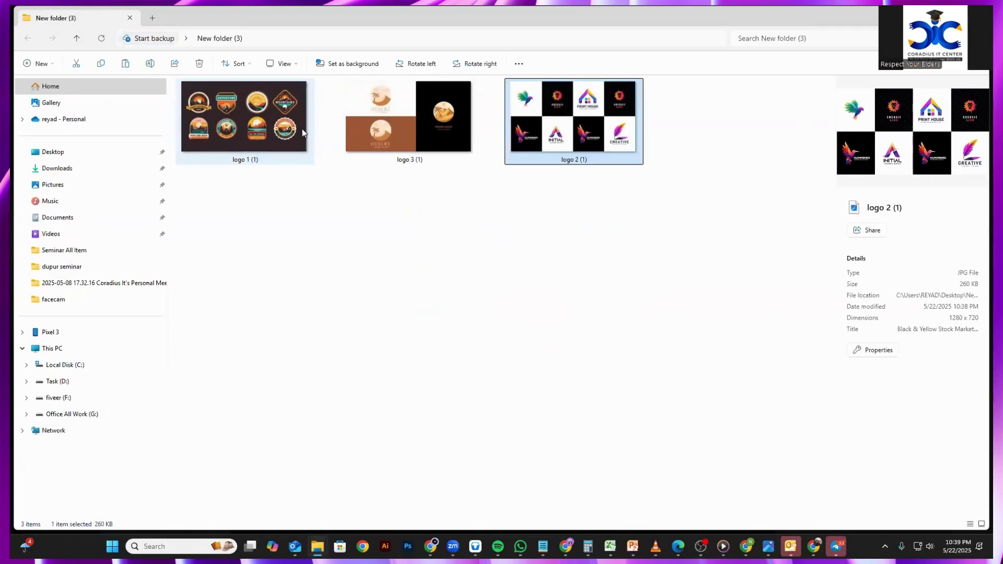
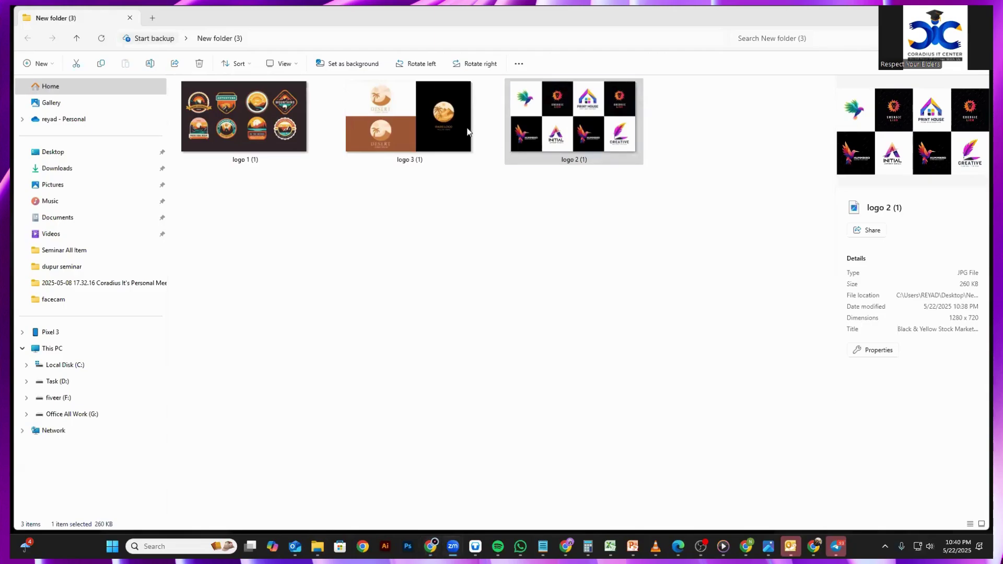
# - Rename the logo 1 (1) image as "custom t-shirt design unique, trendy & print-ready graphics"
pyautogui.click(269, 137)
pyautogui.rightClick(269, 138)
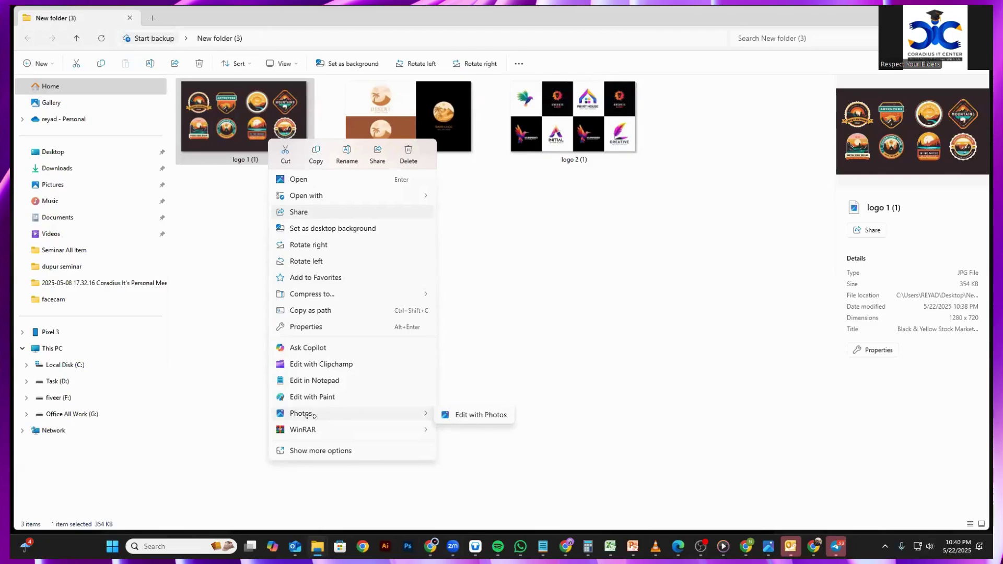
pyautogui.click(342, 450)
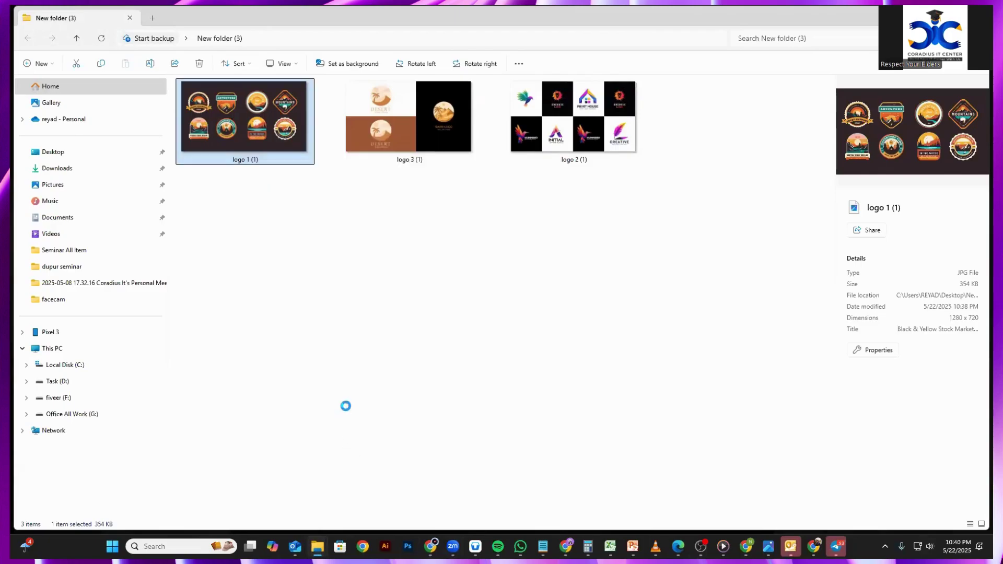
pyautogui.click(306, 457)
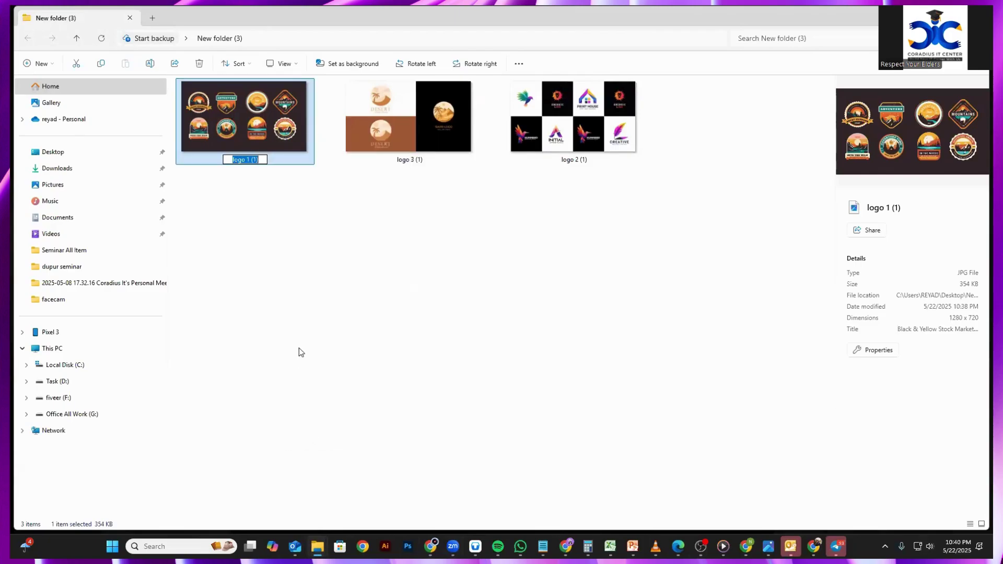
pyautogui.write('custom t-shirt design  unique, trendy & print-ready graphics')
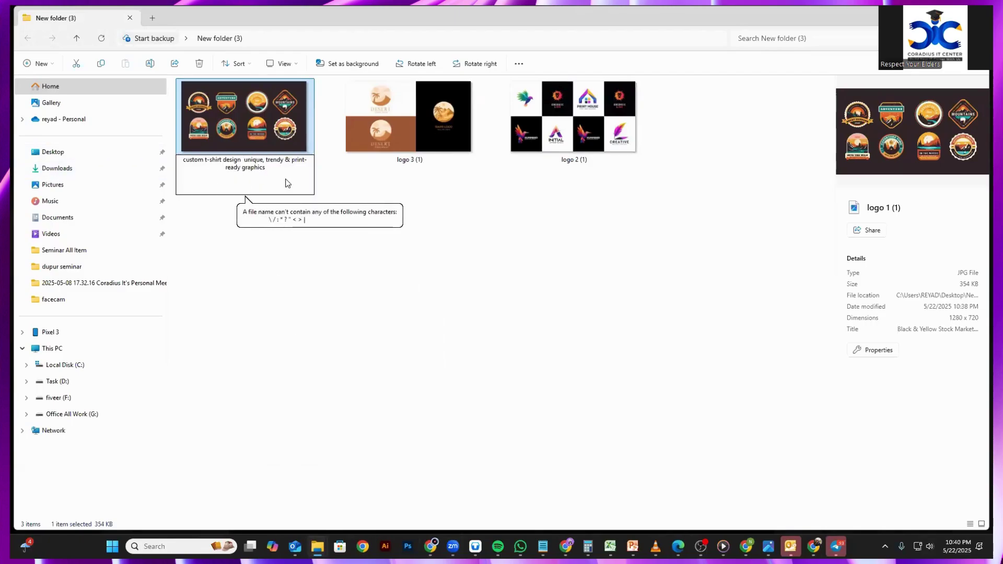
pyautogui.click(374, 179)
# - Rename the logo 3 (1) image as "custom t-shirt design unique, trendy & print-ready graphics", accepting the suggested suffix (2)
pyautogui.click(403, 168)
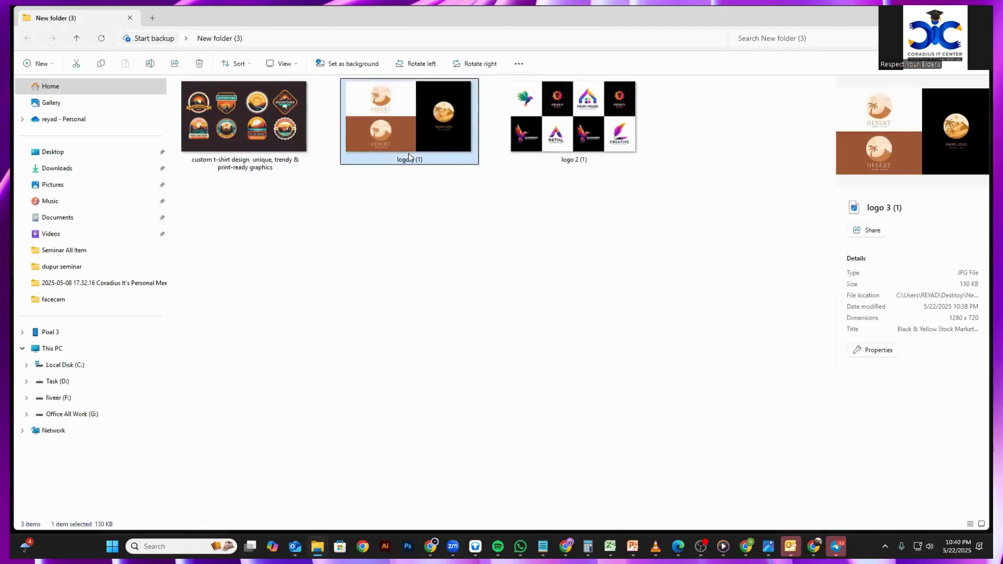
pyautogui.rightClick(411, 156)
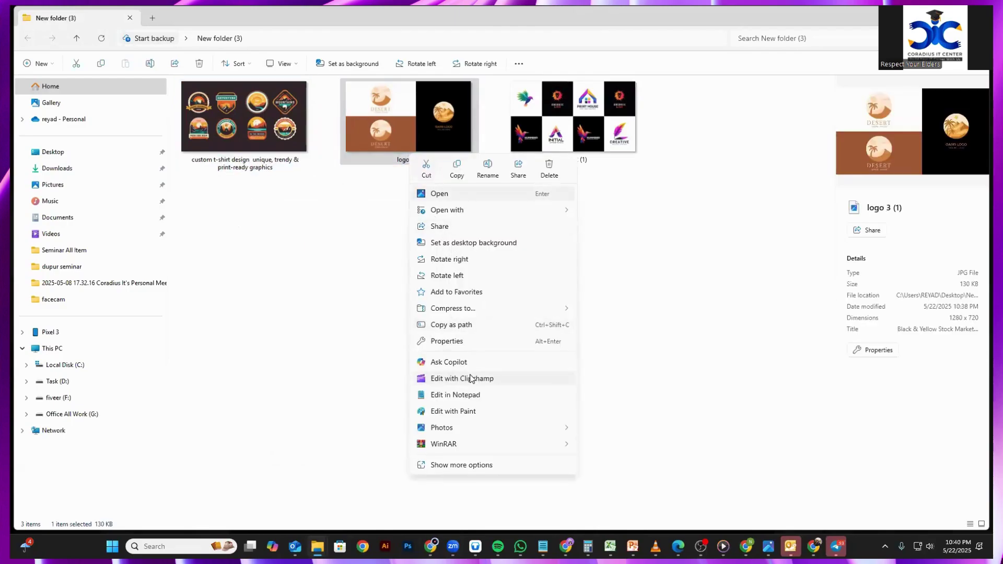
pyautogui.click(477, 465)
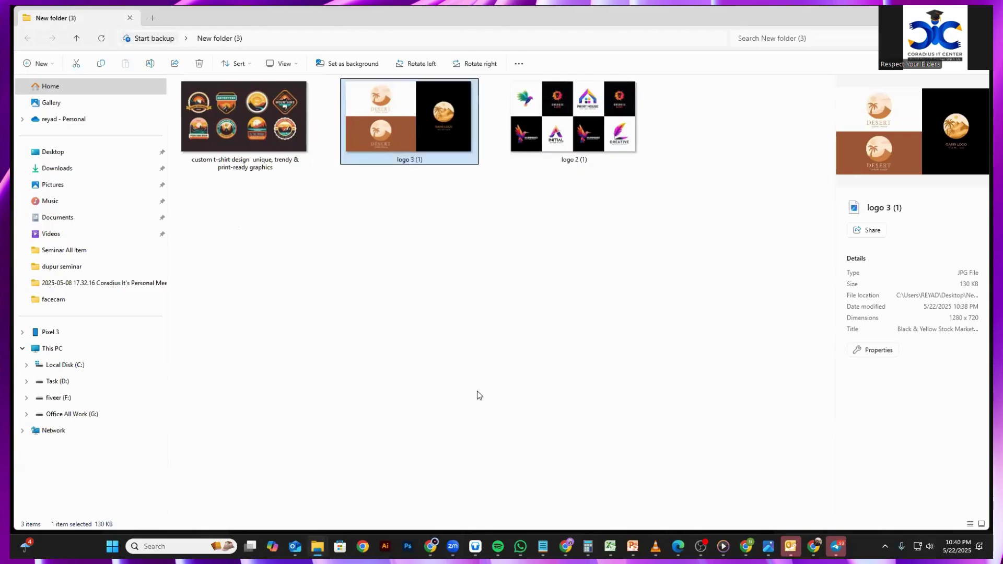
pyautogui.click(442, 470)
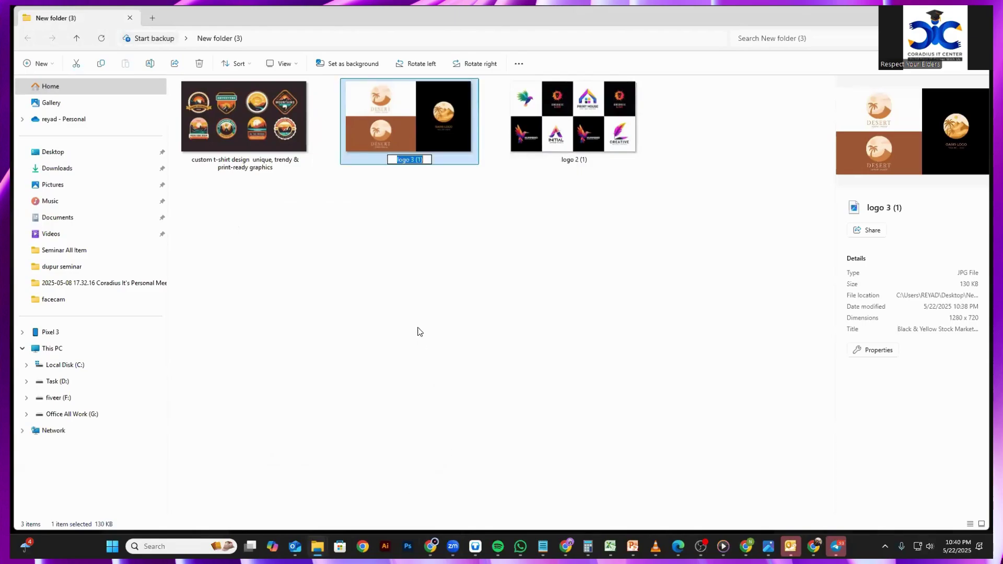
pyautogui.write('custom t-shirt design  unique, trendy & print-ready graphics')
pyautogui.click(558, 310)
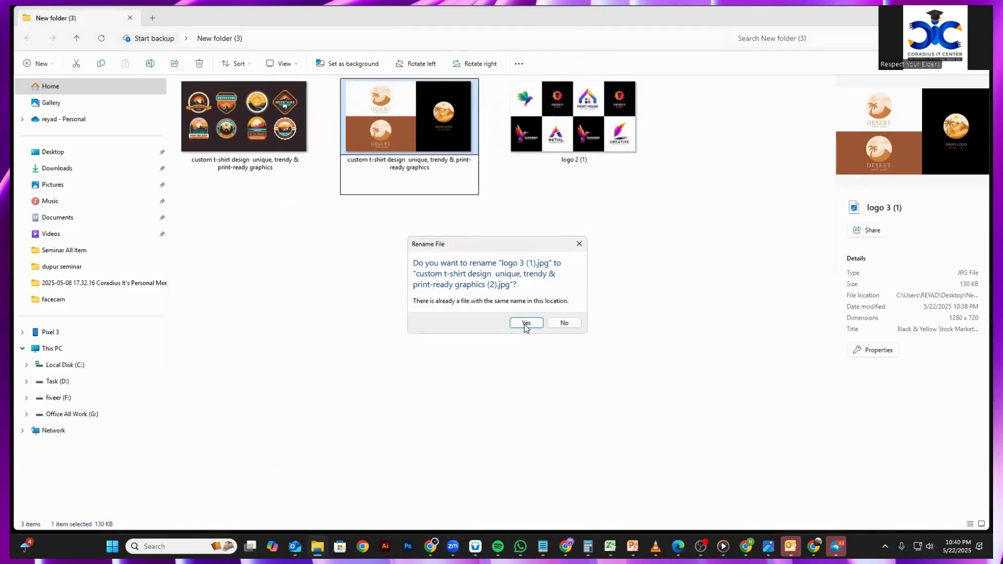
pyautogui.click(525, 323)
# - Rename the logo 2 (1) image as "custom t-shirt design unique, trendy & print-ready graphics", accepting the suggested suffix (3)
pyautogui.click(584, 111)
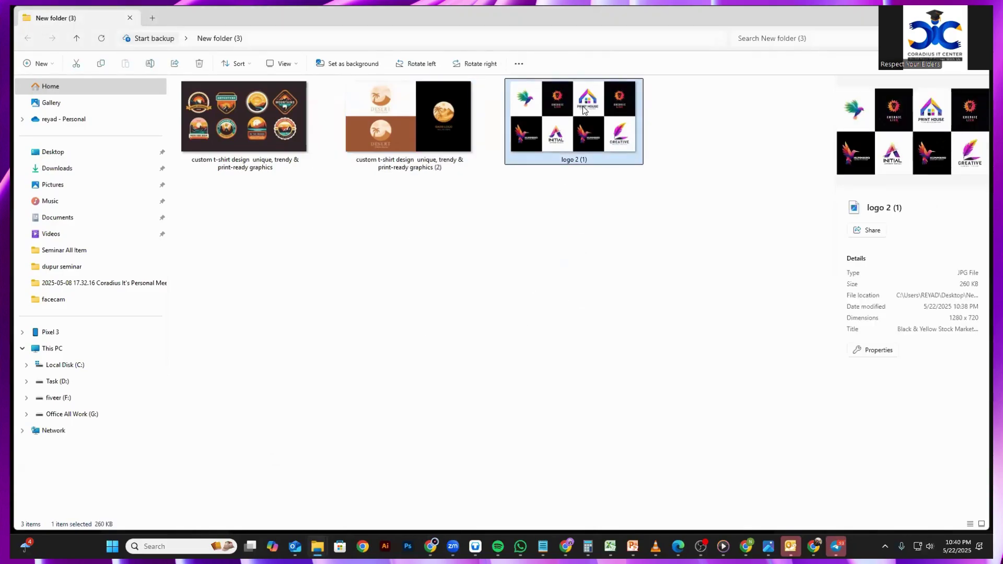
pyautogui.rightClick(585, 109)
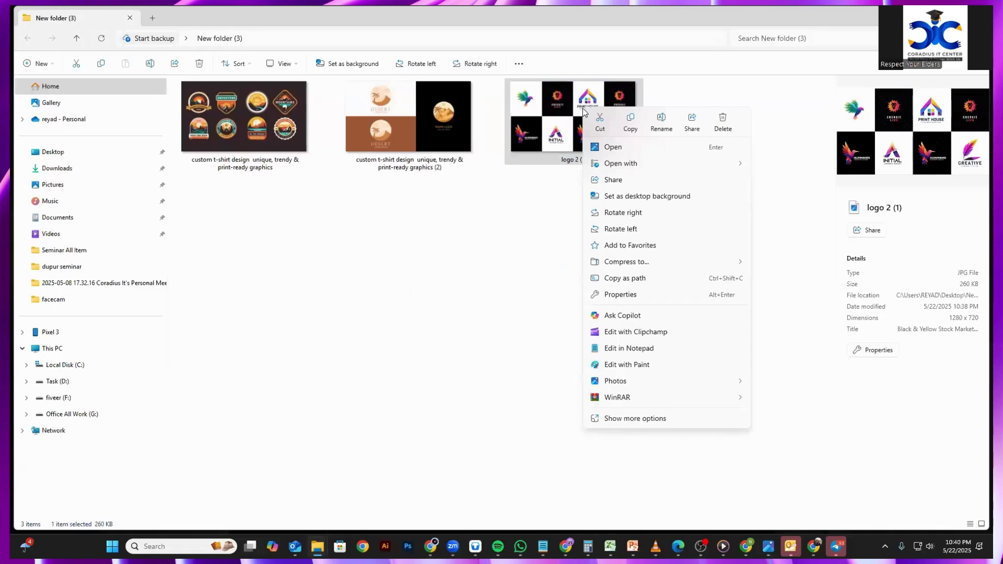
pyautogui.click(619, 421)
pyautogui.click(619, 426)
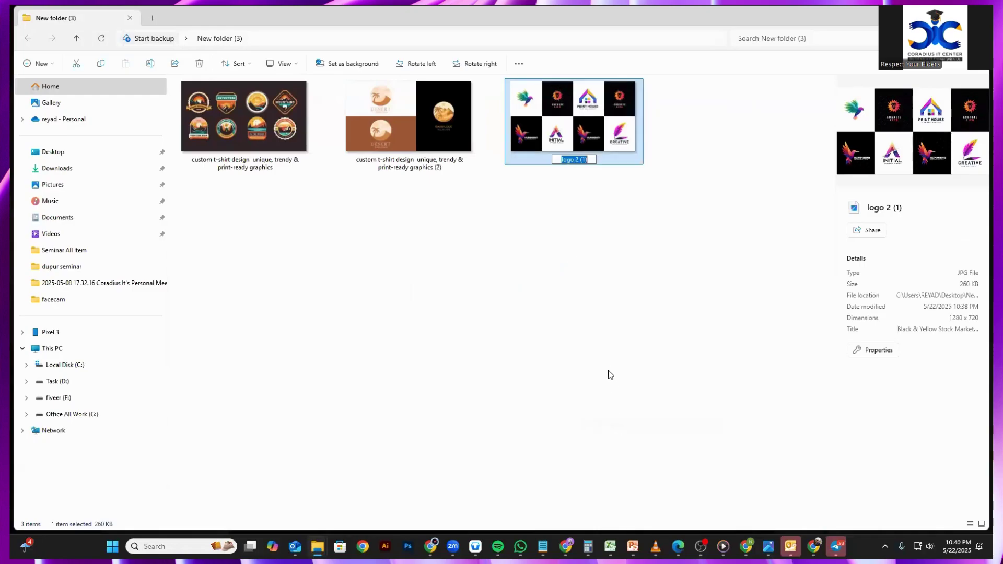
pyautogui.write('custom t-shirt design unique, trendy & print-ready graphics')
pyautogui.press('Return')
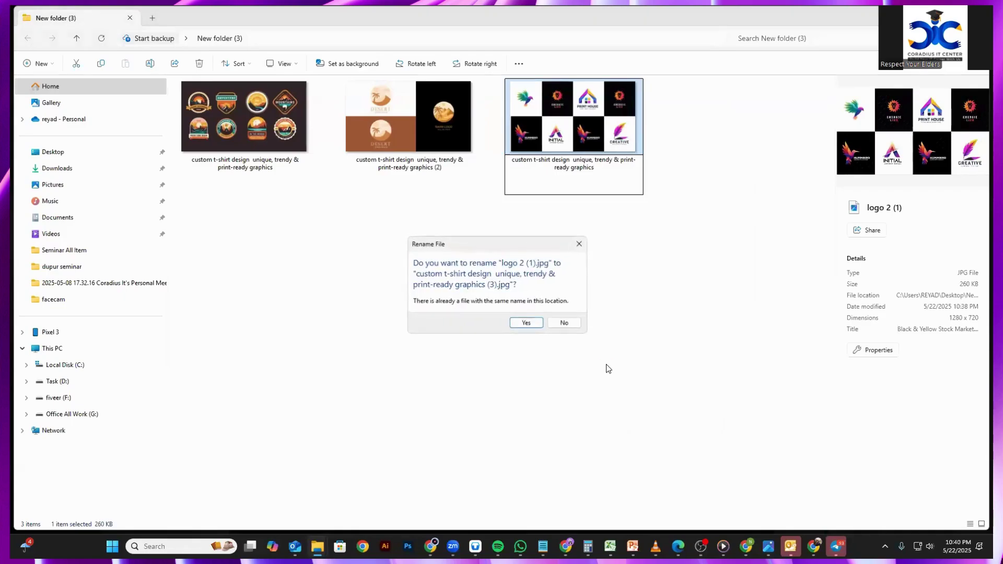
pyautogui.click(525, 323)
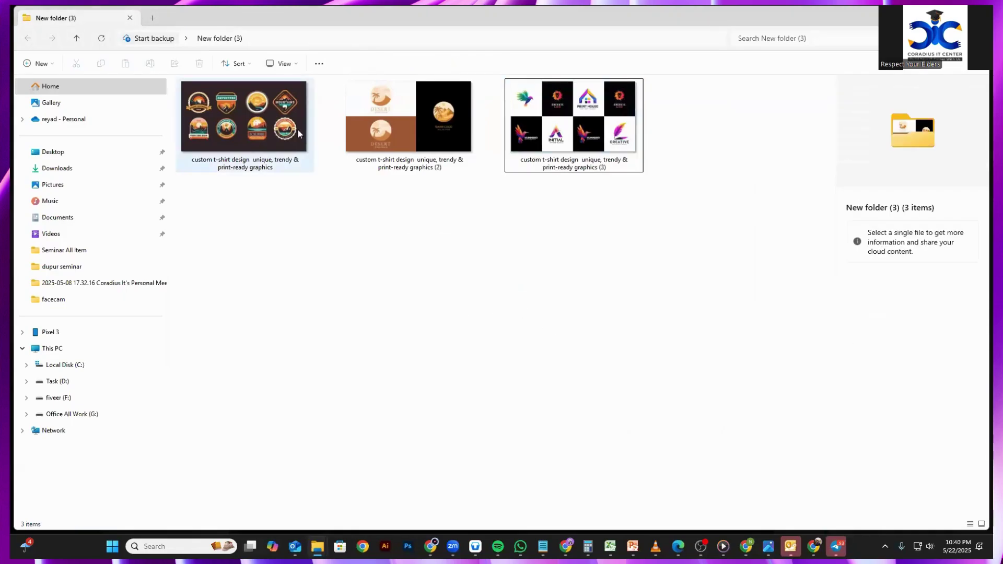
# - Open the properties of the first logo image, without a number suffix, and view its detailed metadata
pyautogui.click(235, 122)
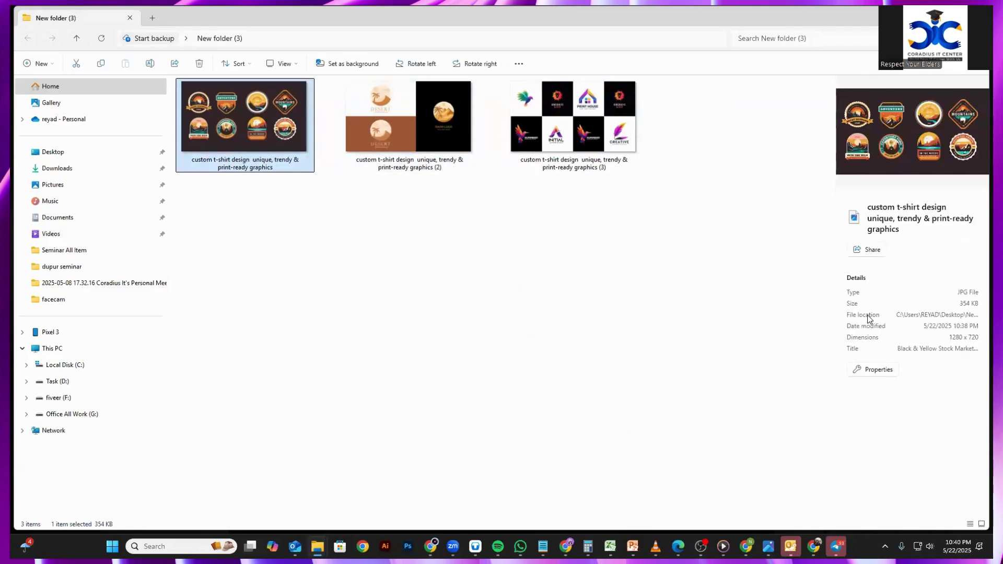
pyautogui.click(878, 371)
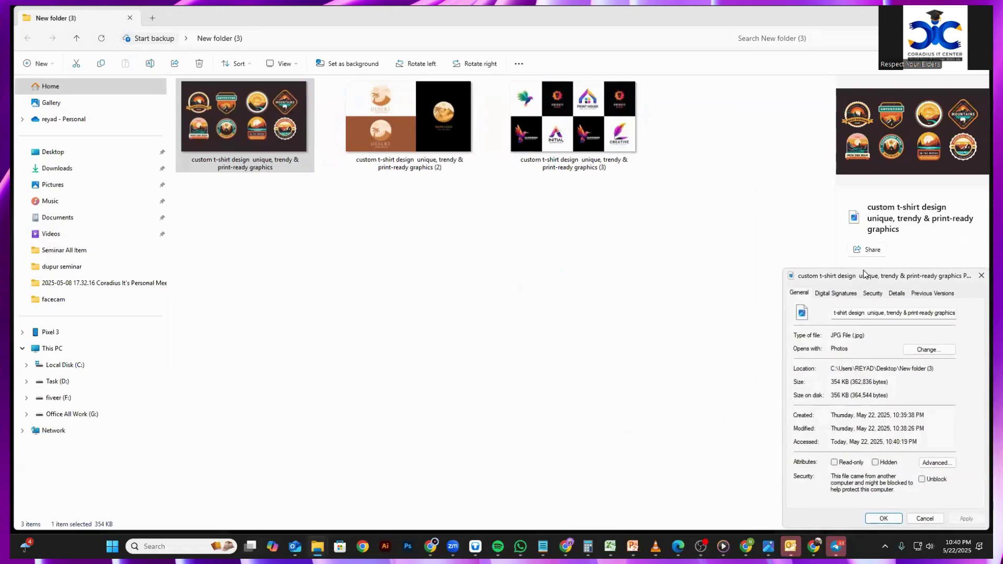
pyautogui.moveTo(867, 275); pyautogui.dragTo(406, 114)
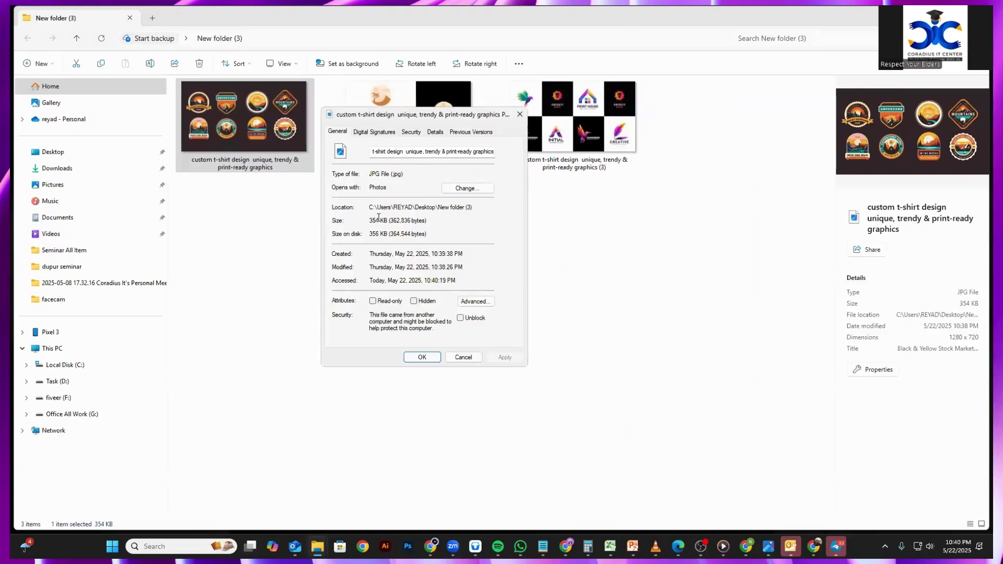
pyautogui.click(377, 133)
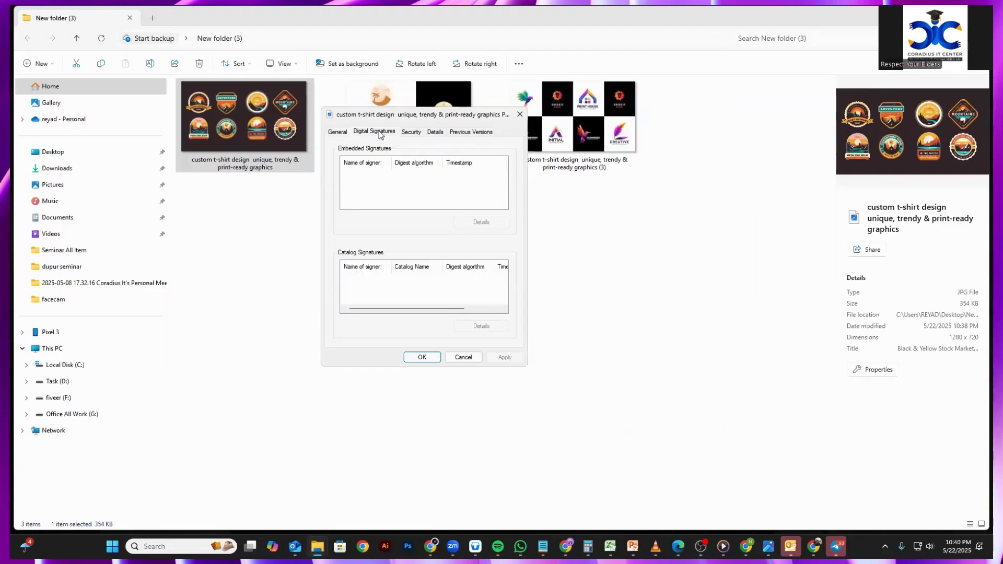
pyautogui.click(336, 132)
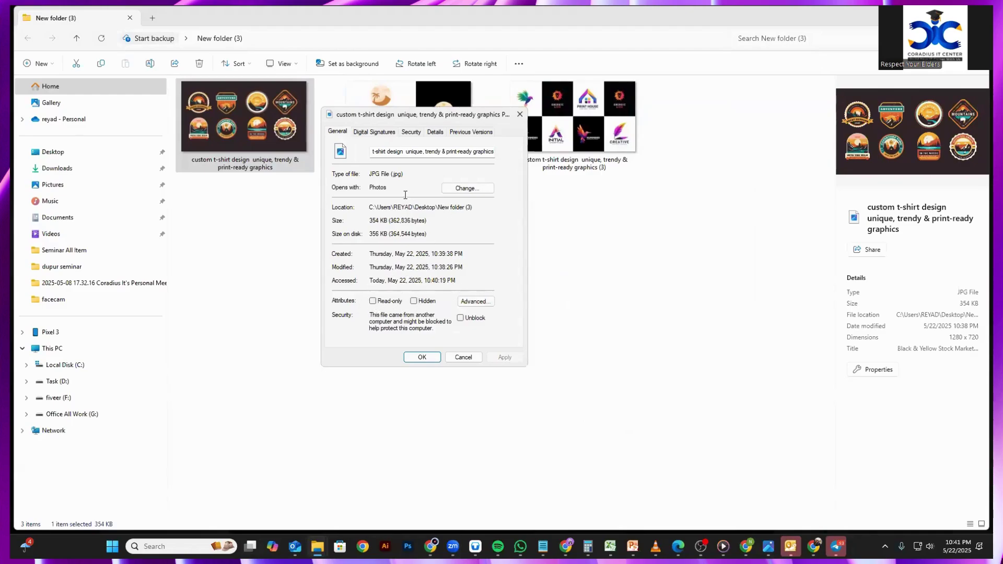
pyautogui.click(438, 132)
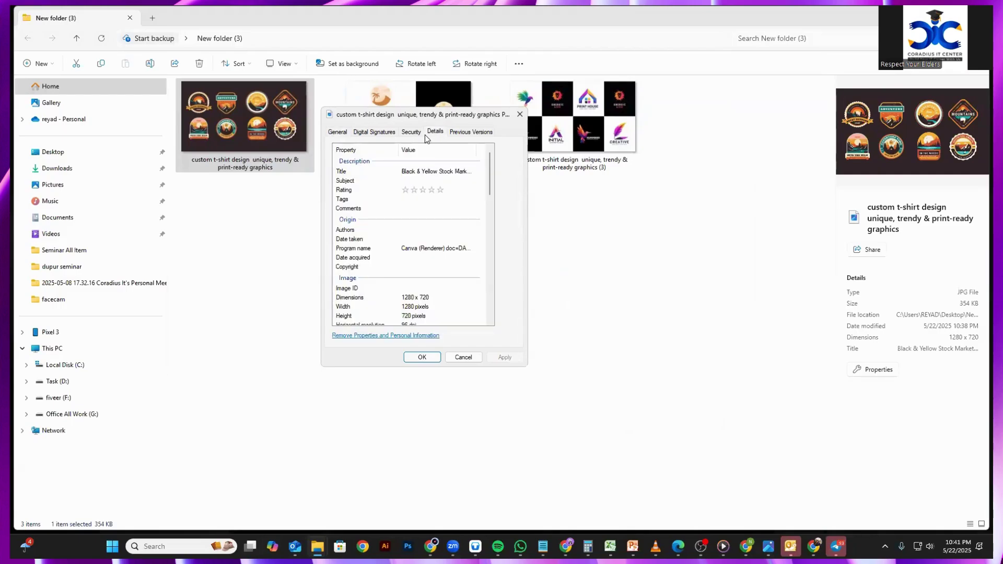
# - Try to give the first image a five-star rating and open its tags for editing
pyautogui.click(441, 190)
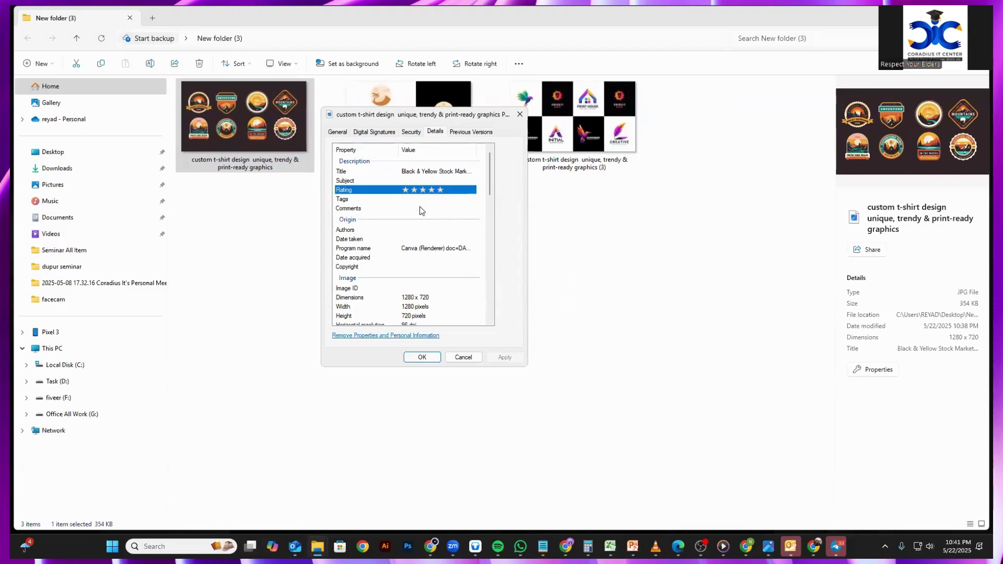
pyautogui.click(374, 203)
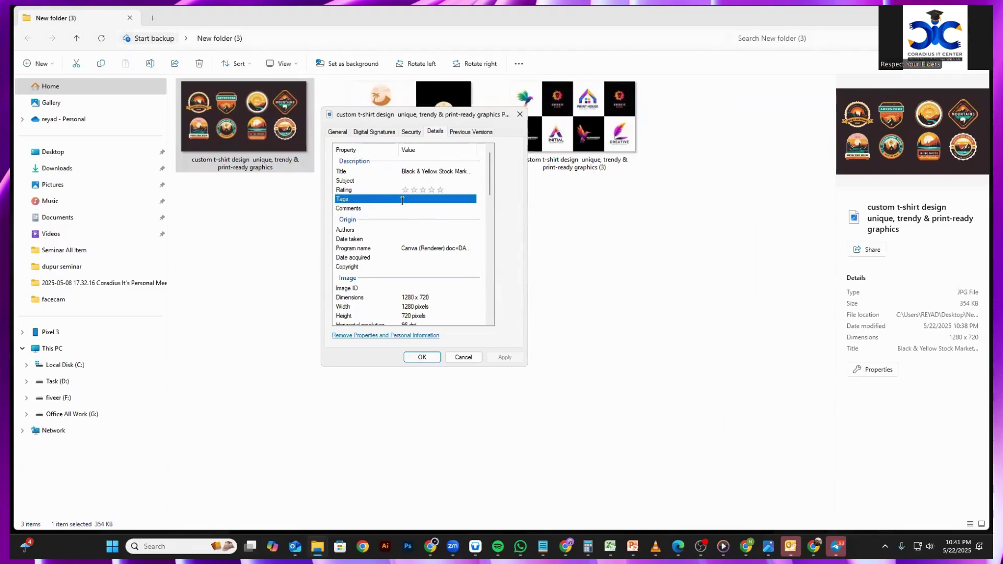
pyautogui.click(403, 199)
pyautogui.click(416, 192)
pyautogui.click(420, 201)
pyautogui.click(422, 198)
# - Select the image's whole title text, try a five-star rating again, and select the tags property
pyautogui.click(444, 169)
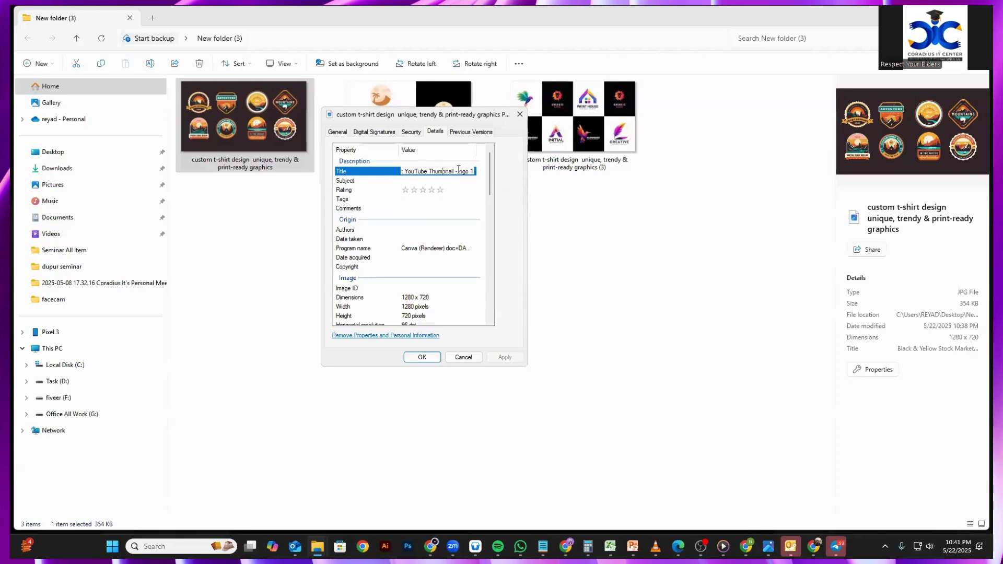
pyautogui.hotkey('ctrl', 'a')
pyautogui.click(481, 189)
pyautogui.click(439, 169)
pyautogui.click(440, 190)
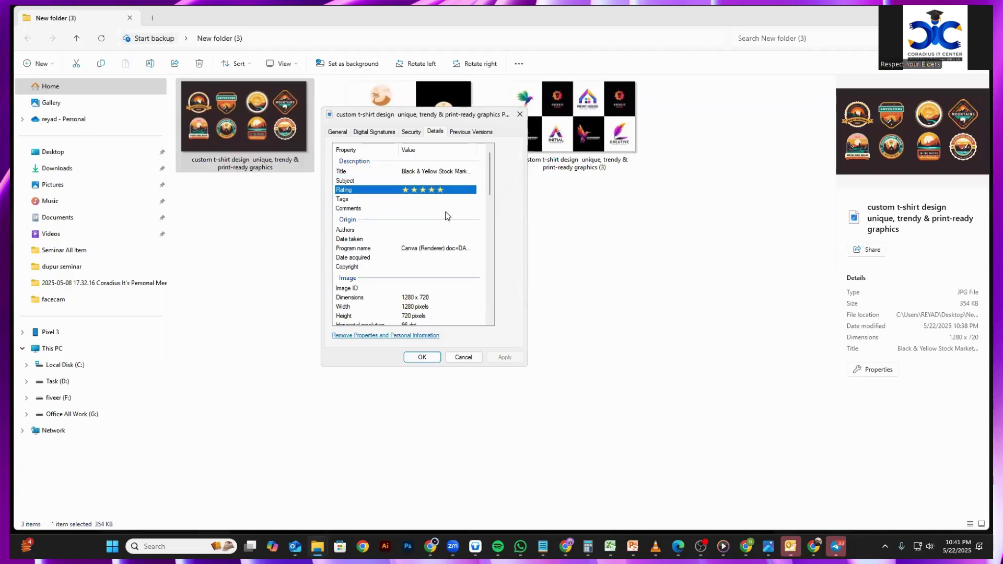
pyautogui.click(361, 207)
pyautogui.click(361, 201)
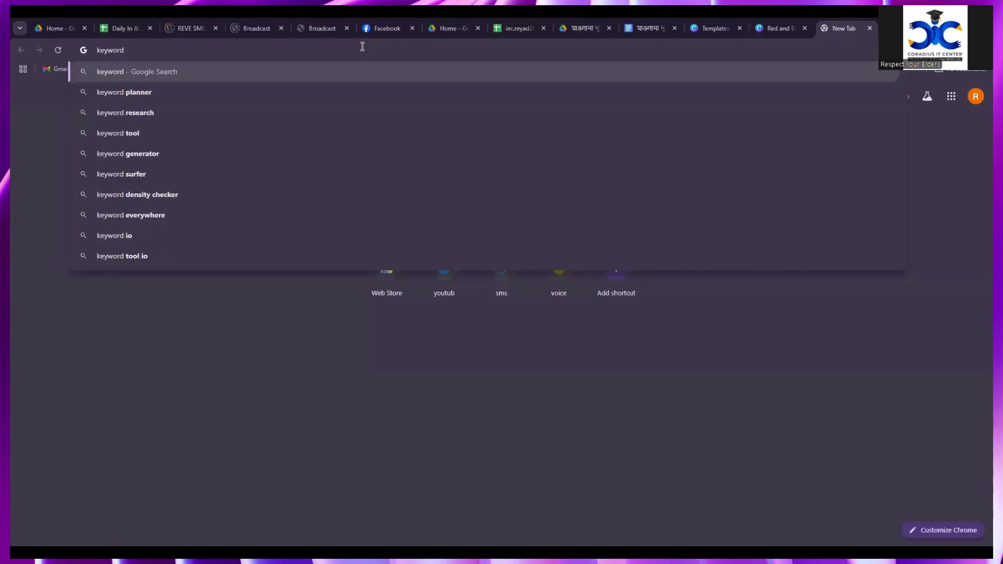
# - Switch to Chrome, open keyword.io and search its Google longtail suggestions for "logo design" in United States (en)
pyautogui.write('.io')
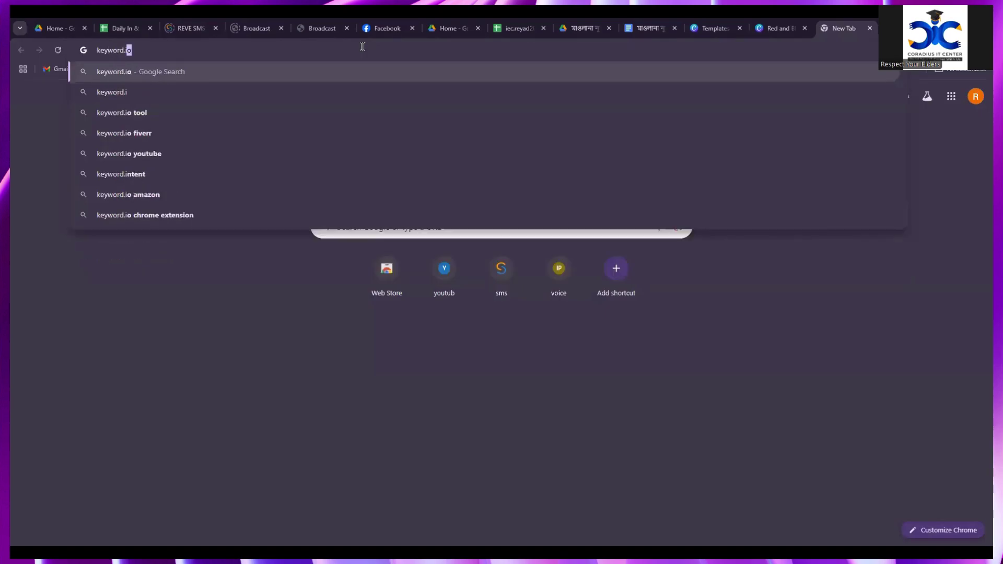
pyautogui.press('Return')
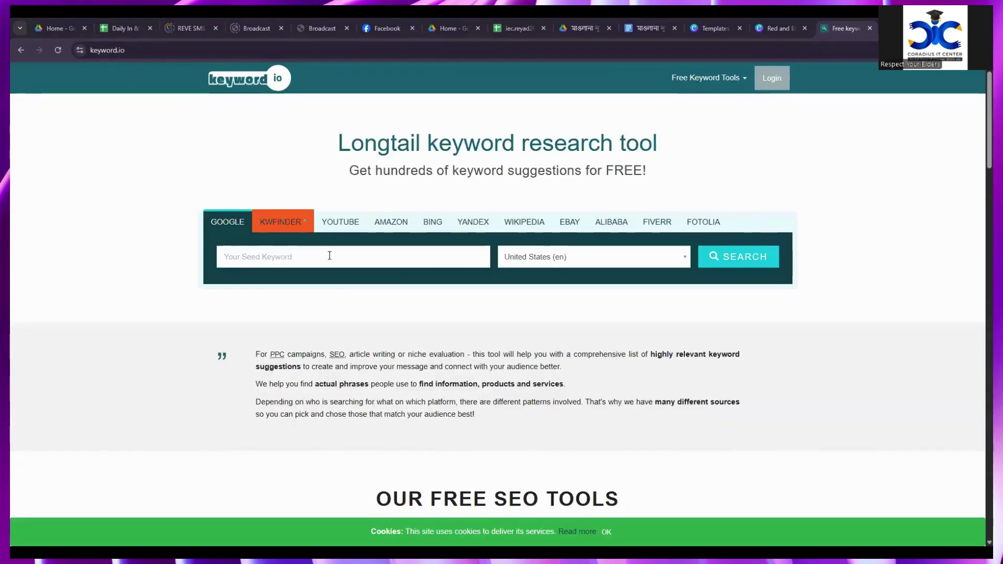
pyautogui.click(330, 255)
pyautogui.write('logo des')
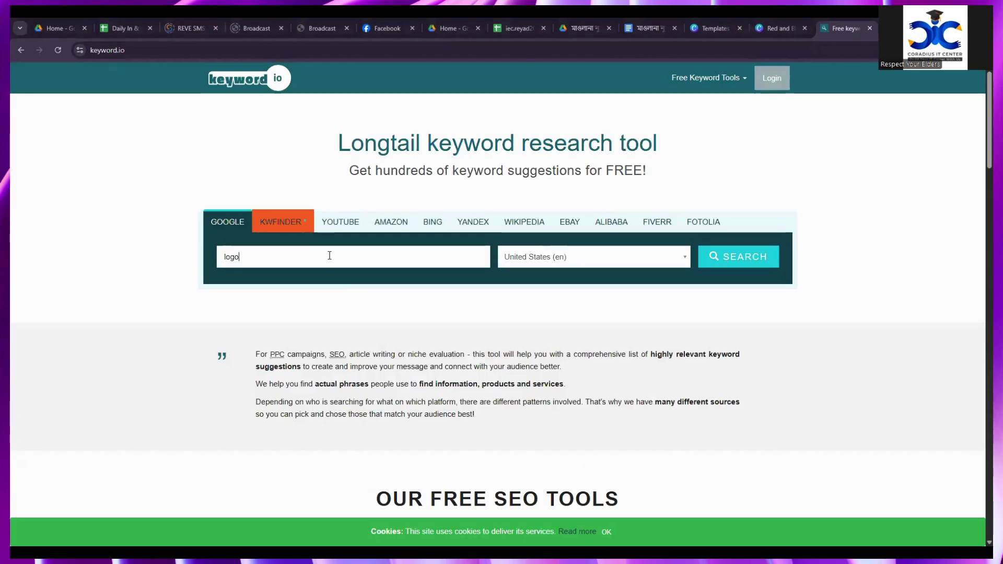
pyautogui.write('ign')
pyautogui.press('Return')
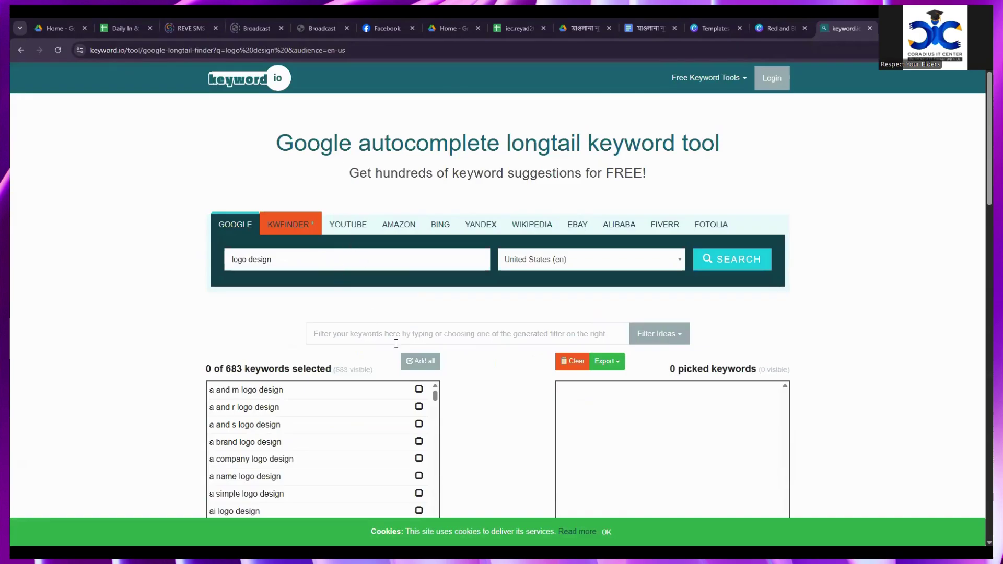
pyautogui.scroll(-2, 396, 343)
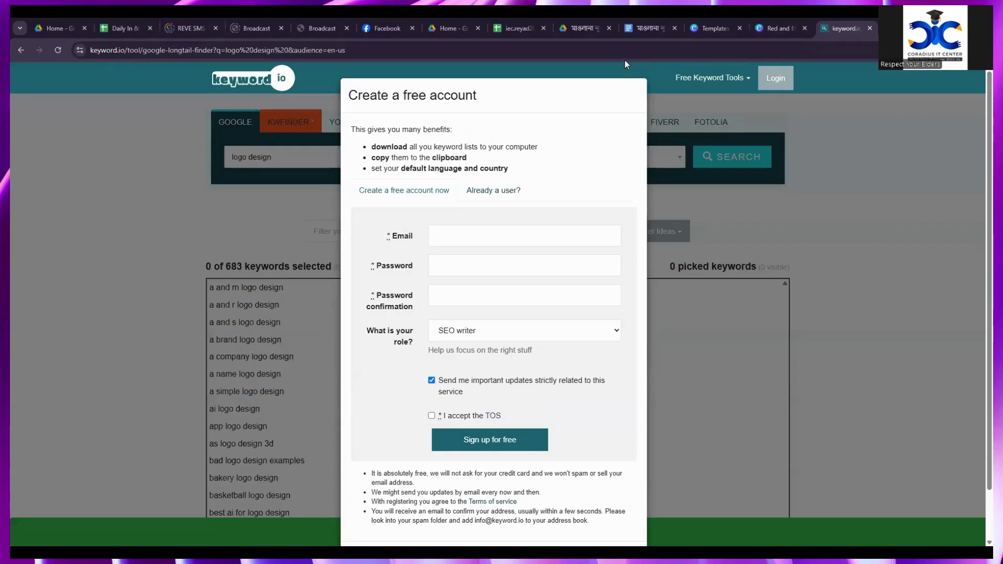
# - Try to sign up for a free keyword.io account with the email and password blank, accepting the TOS when retrying
pyautogui.scroll(-1, 504, 439)
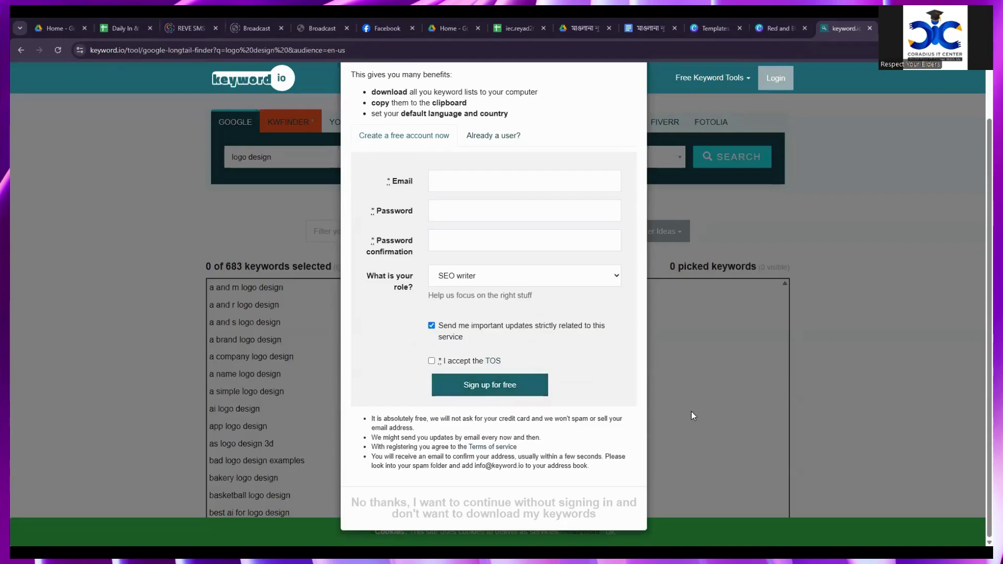
pyautogui.click(460, 385)
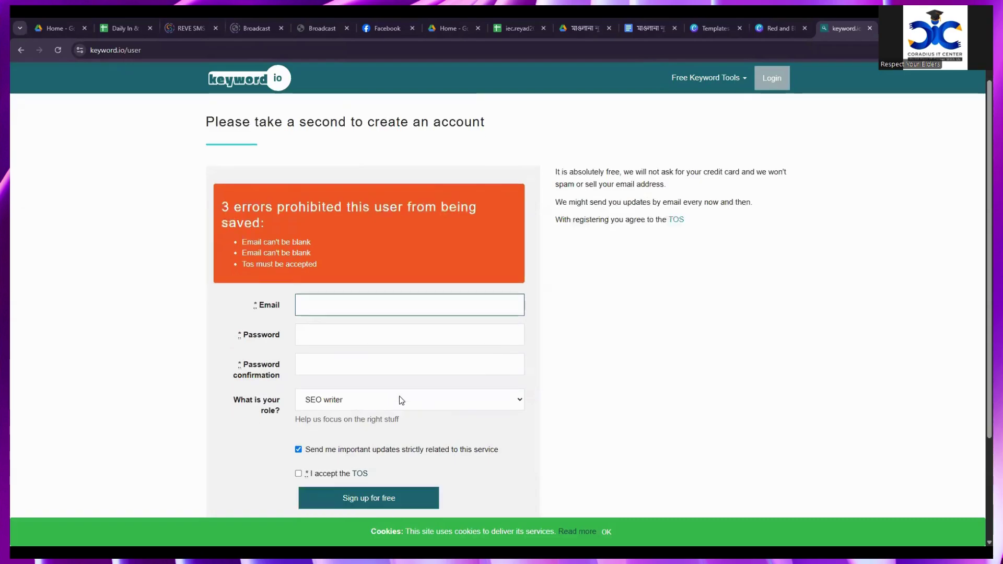
pyautogui.hotkey('alt', 'Left')
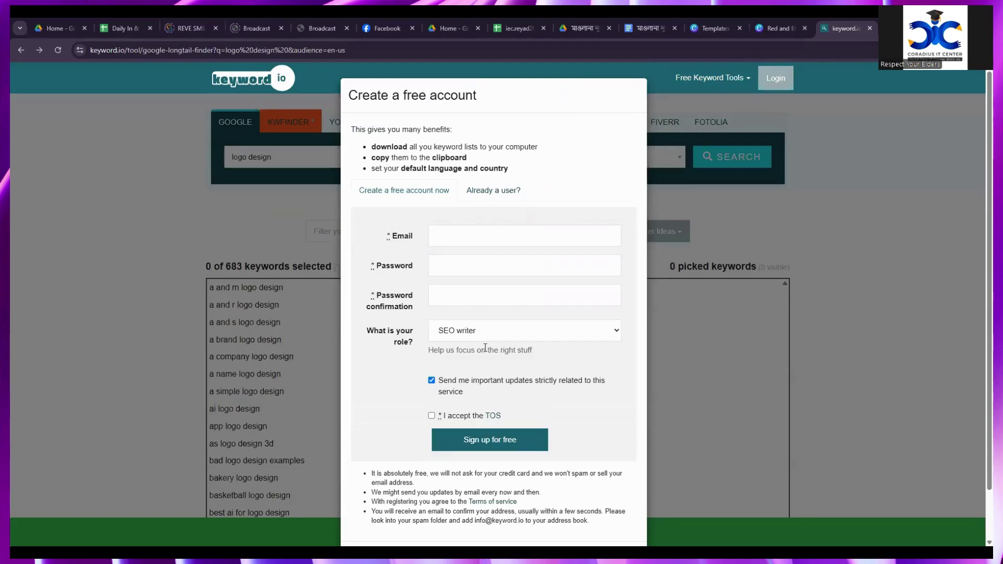
pyautogui.click(431, 380)
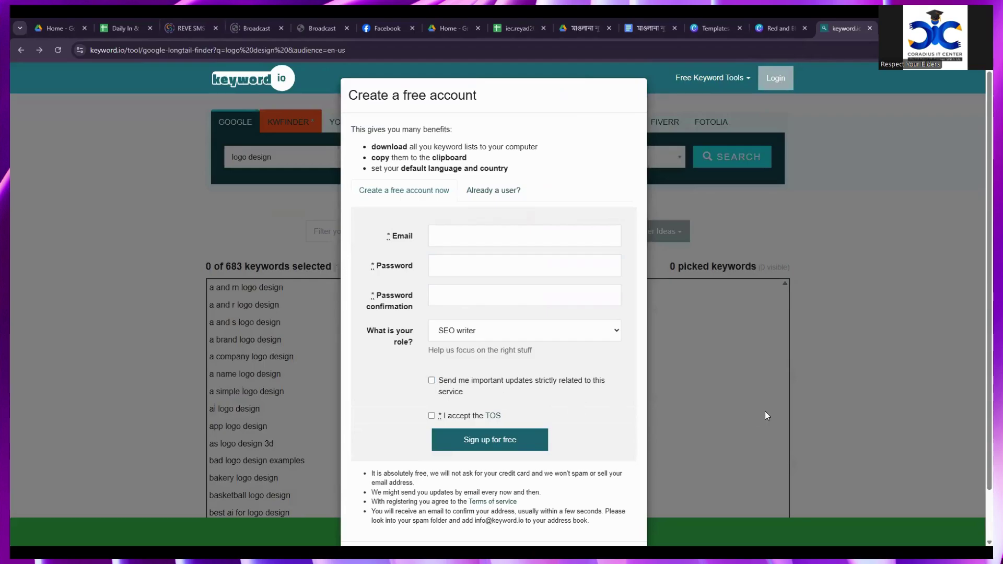
pyautogui.click(432, 416)
pyautogui.click(463, 439)
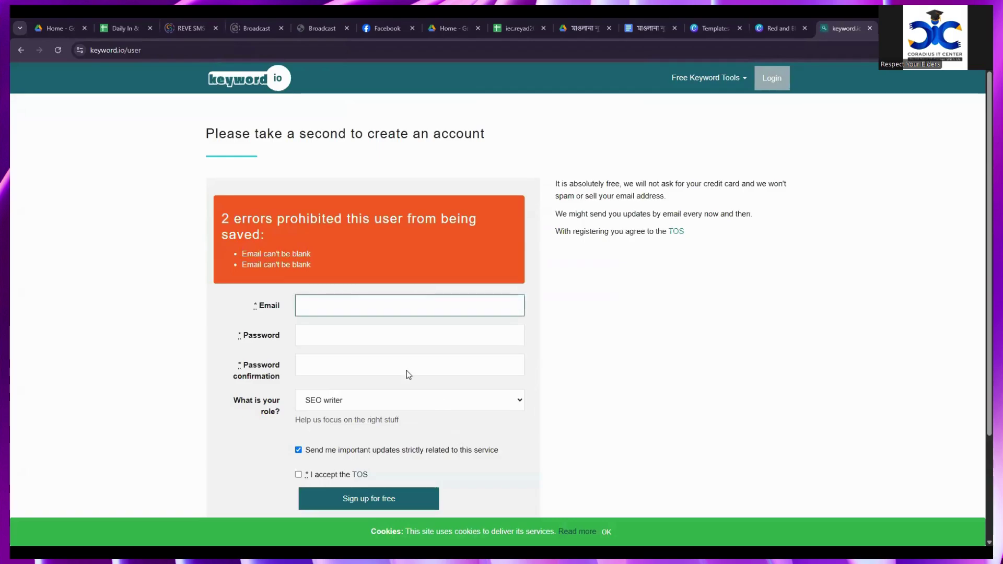
pyautogui.scroll(-2, 389, 369)
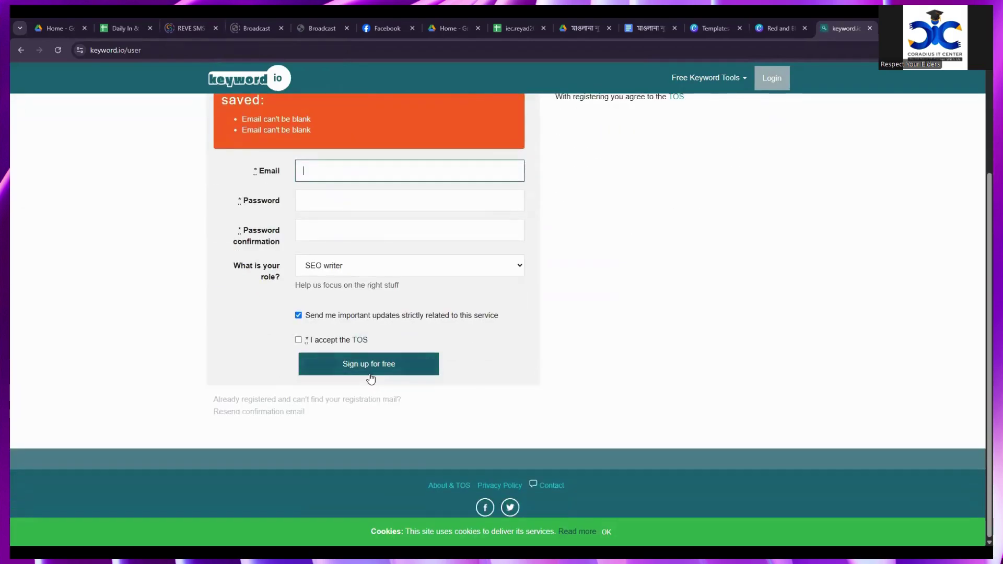
pyautogui.click(299, 339)
pyautogui.click(358, 365)
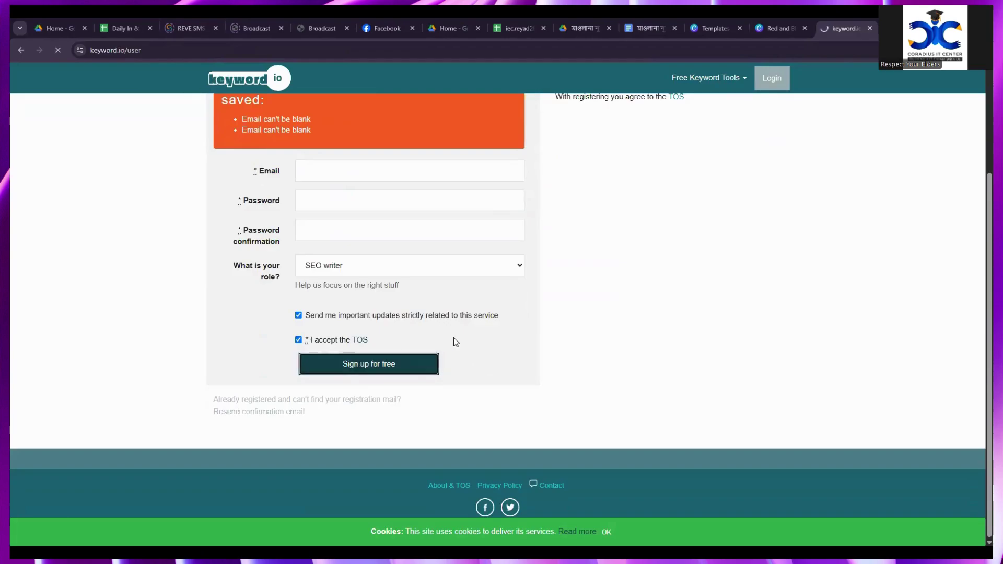
# - Open the keyword.io login page and examine its login and free account forms
pyautogui.click(781, 76)
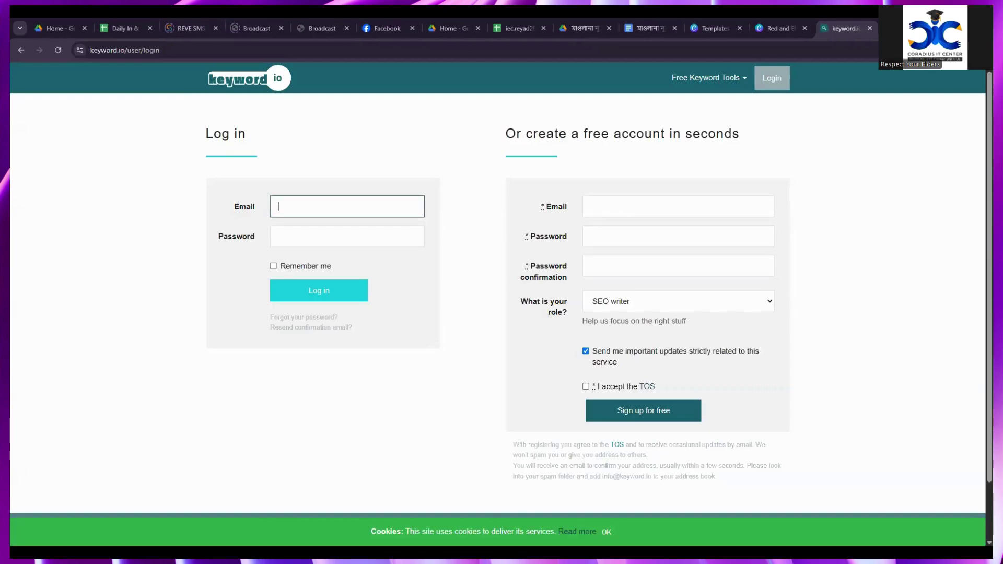
pyautogui.scroll(-1, 538, 363)
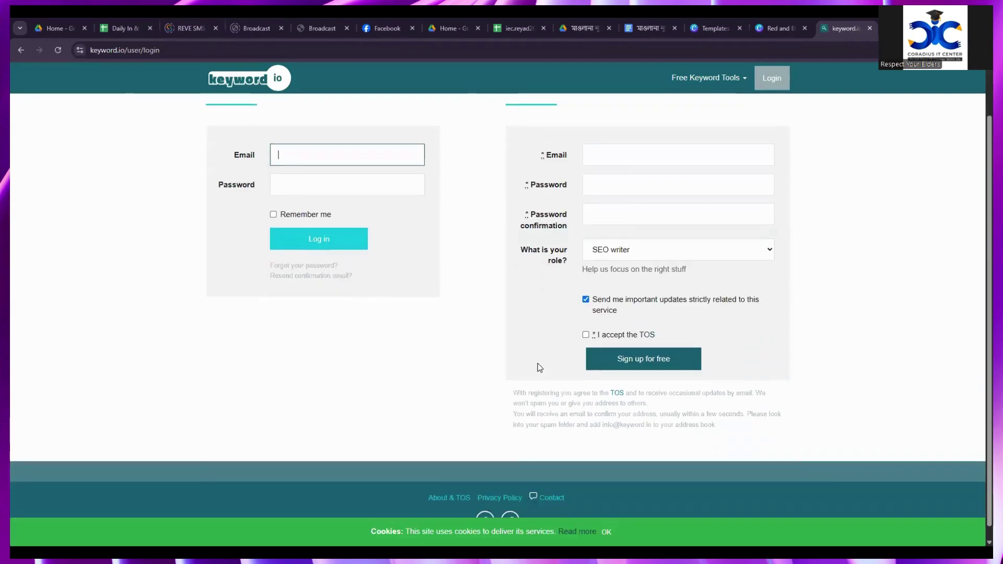
pyautogui.scroll(1, 395, 281)
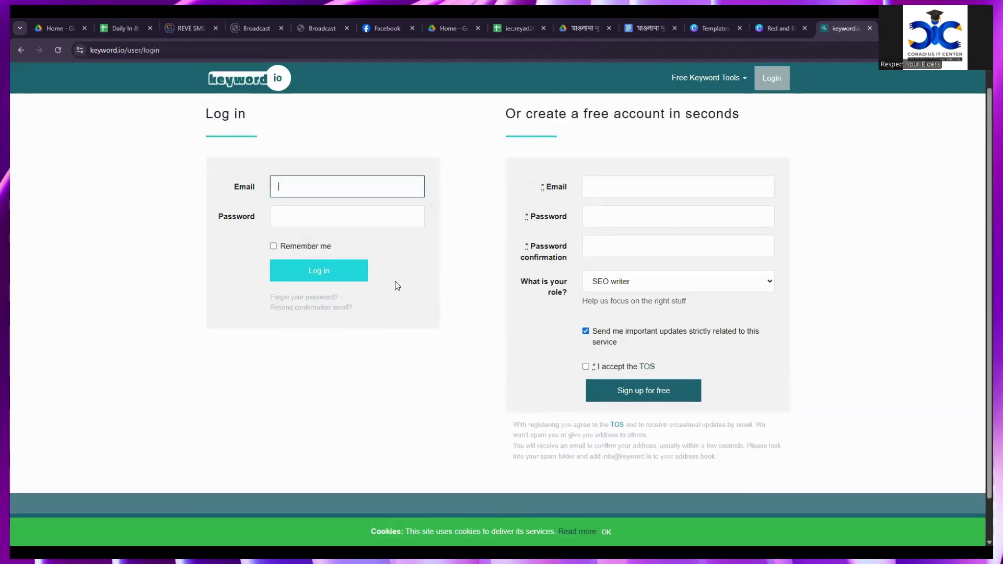
# - Open the Google Autosuggest Longtail Keywords Tool and enter "logo" as the seed keyword
pyautogui.click(727, 77)
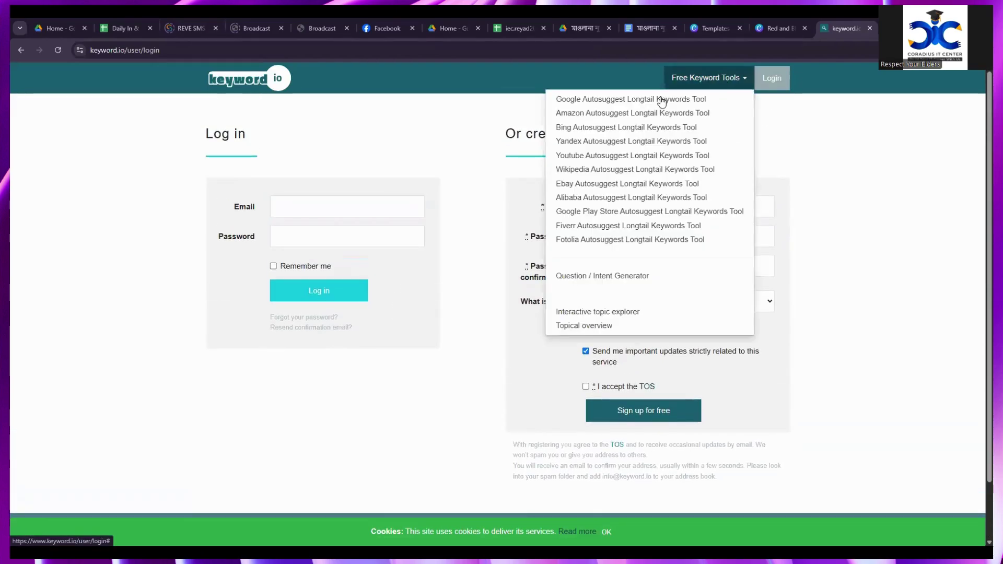
pyautogui.click(599, 103)
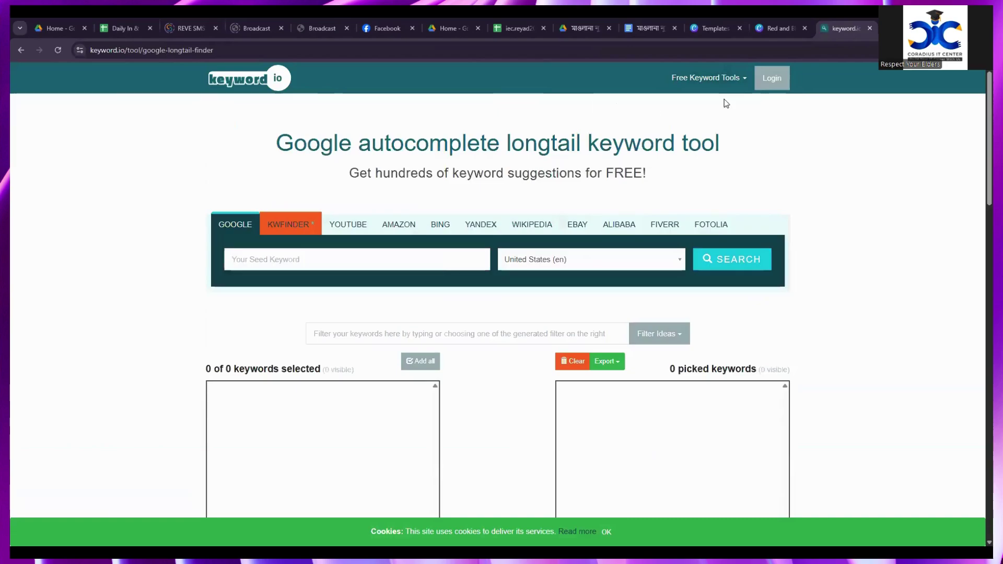
pyautogui.scroll(-2, 372, 202)
pyautogui.scroll(1, 372, 203)
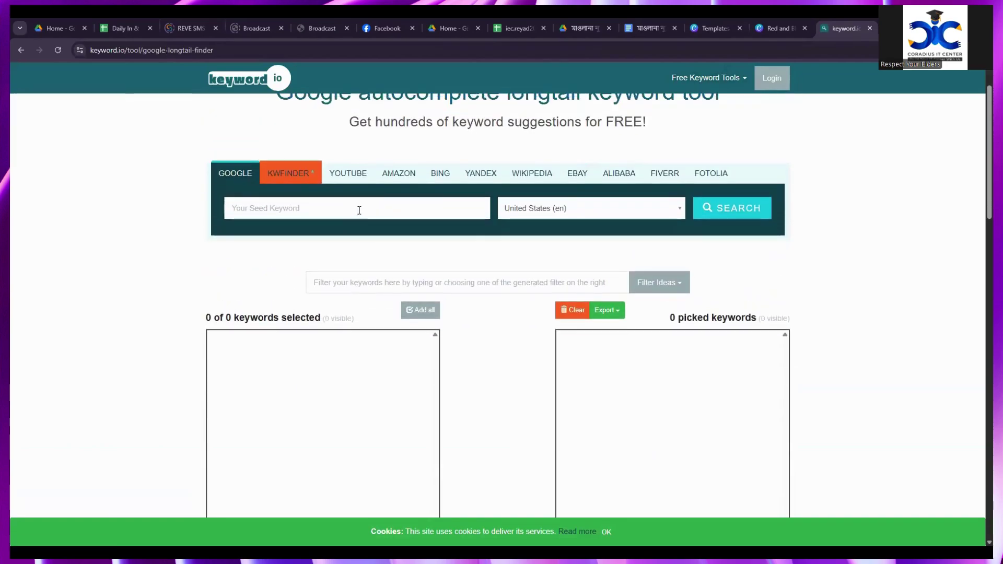
pyautogui.click(360, 210)
pyautogui.write('logo')
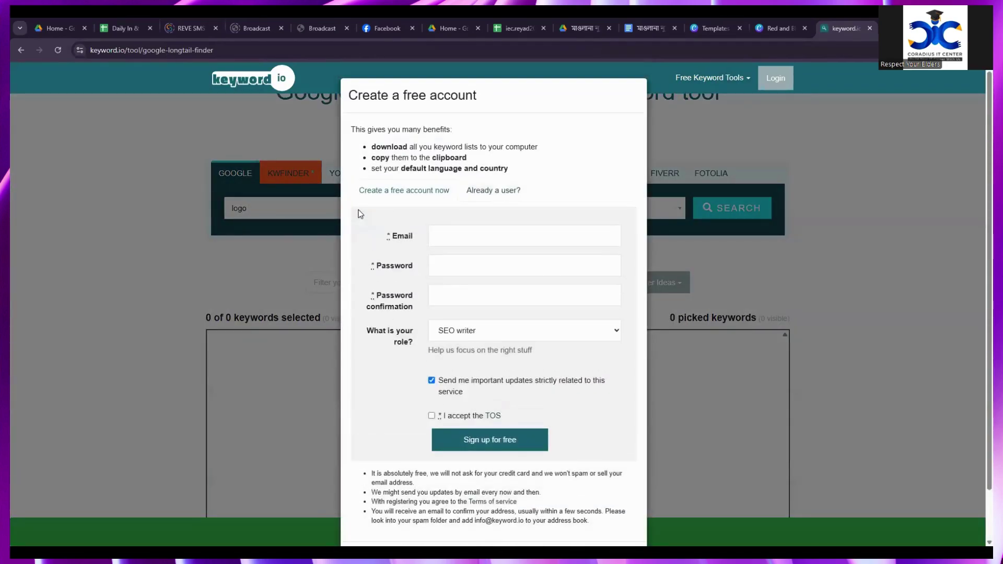
# - Search Google for "keyword tool" in a new tab and open the keywordtool.io site
pyautogui.hotkey('ctrl', 't')
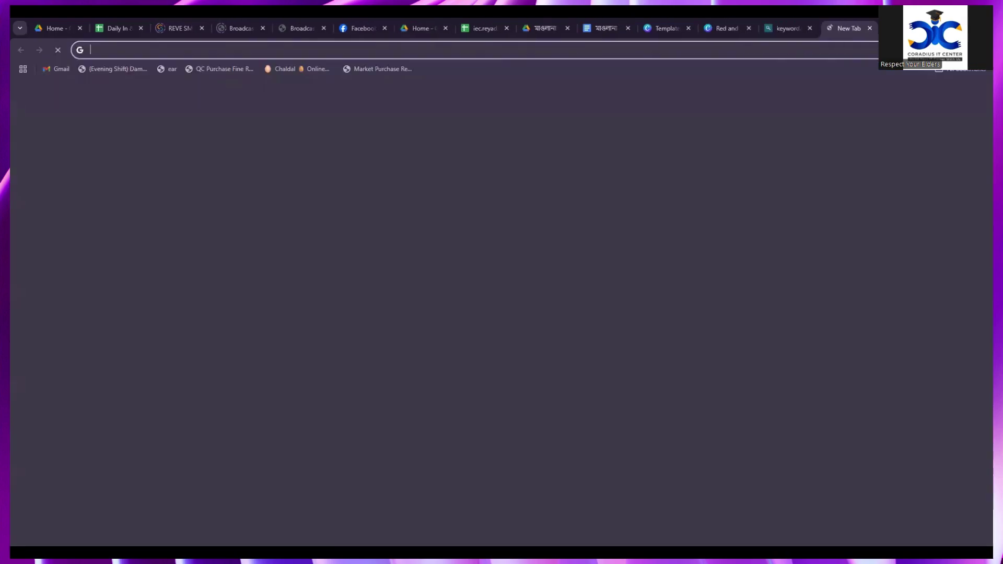
pyautogui.write('keywo')
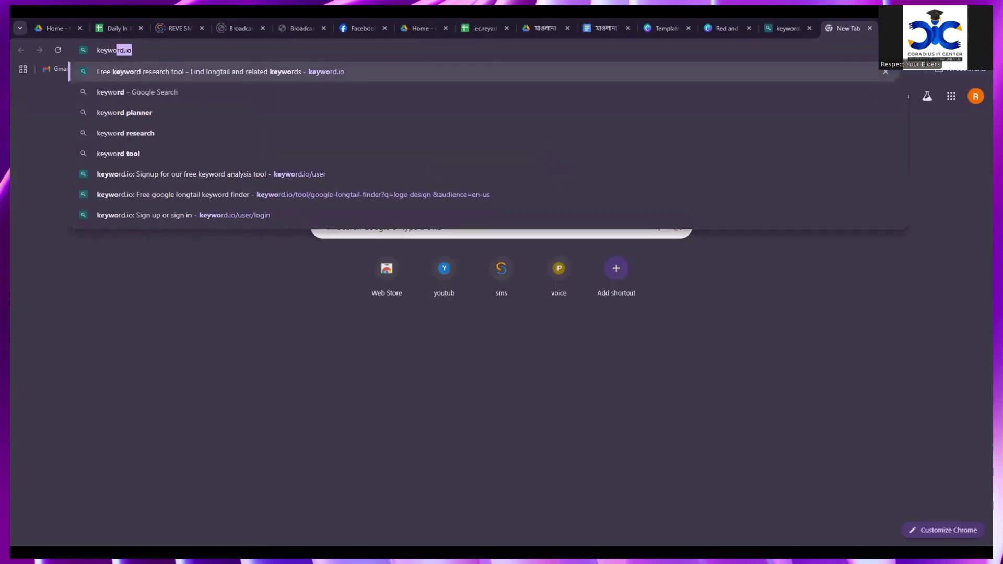
pyautogui.write('rd tool')
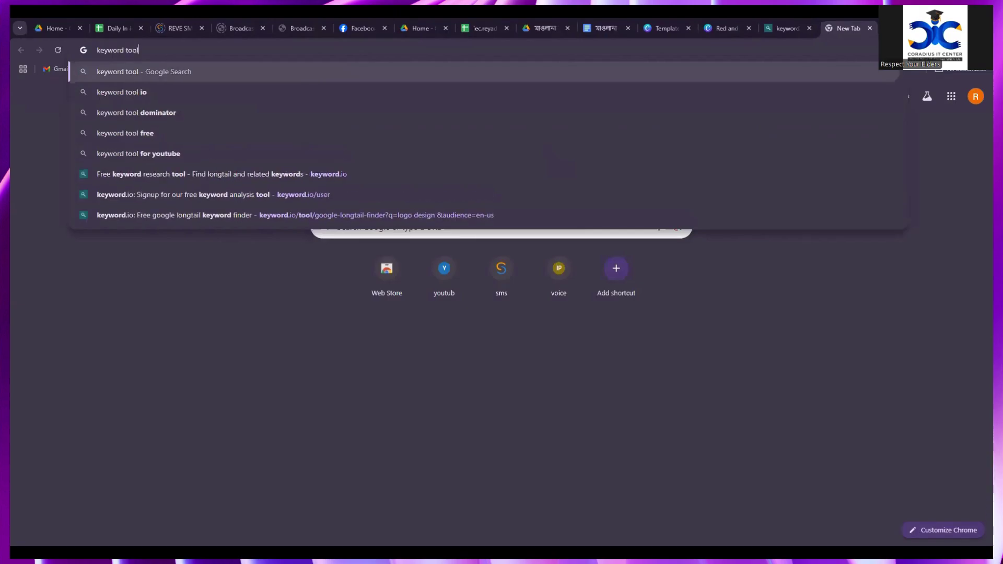
pyautogui.press('Return')
pyautogui.click(400, 175)
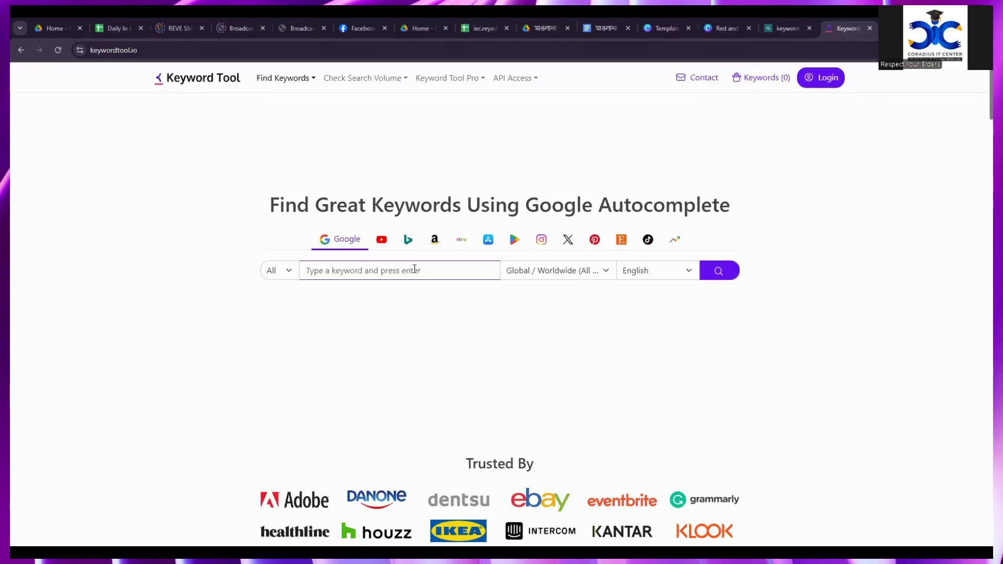
# - Enter "logo design" as the keyword to research and open the location choices
pyautogui.write('logo design')
pyautogui.click(593, 273)
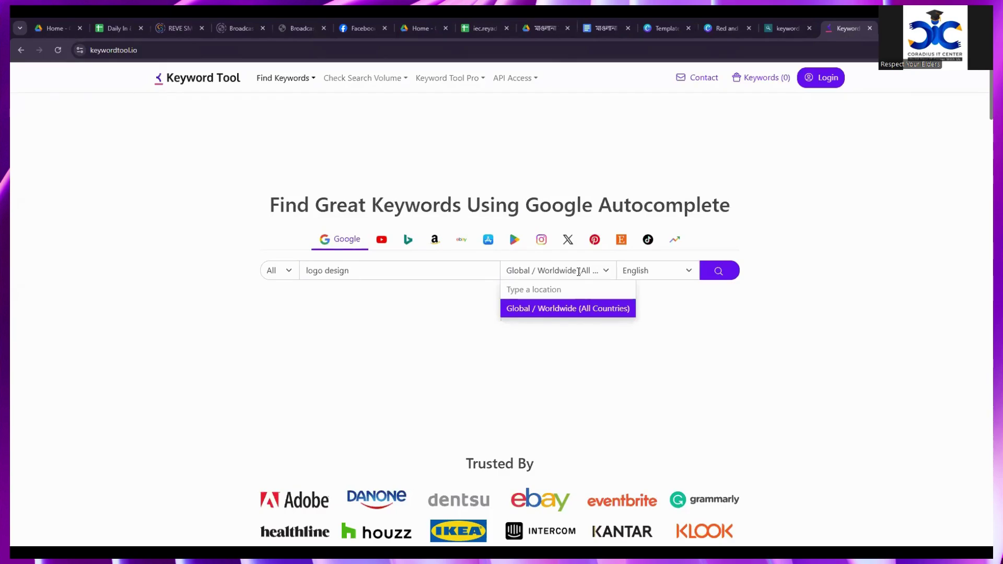
pyautogui.write('U')
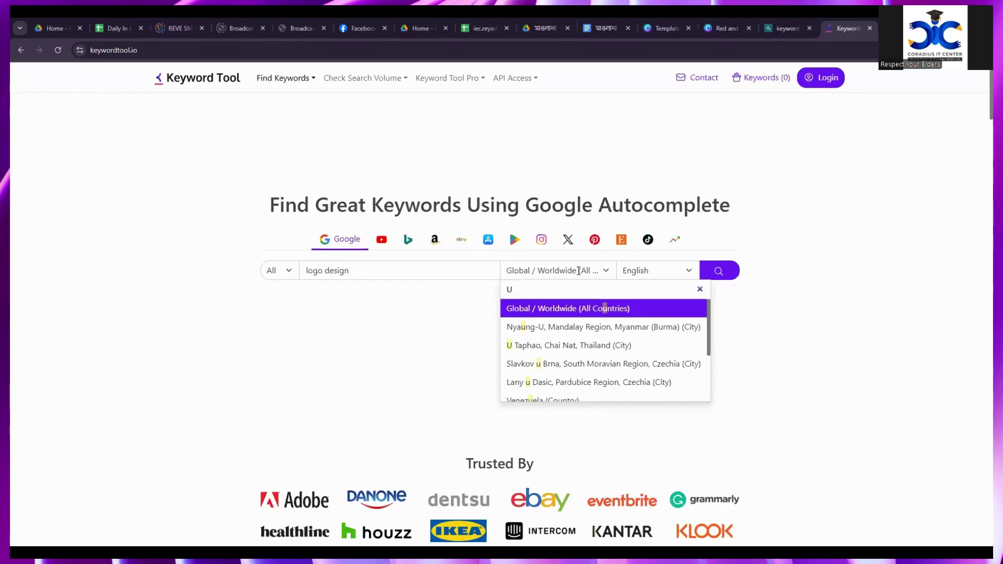
pyautogui.press('BackSpace')
pyautogui.write('amiri')
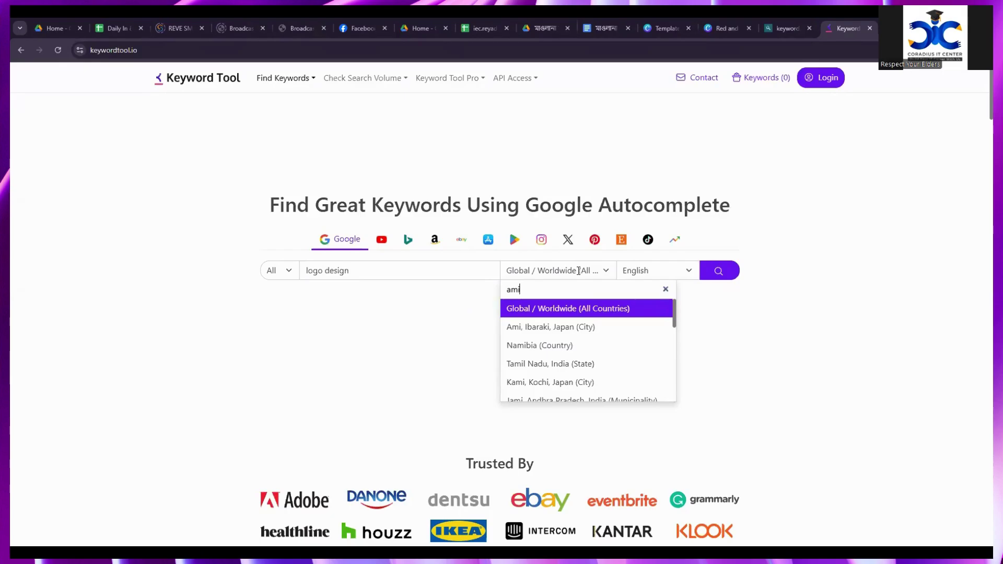
pyautogui.press('BackSpace')
pyautogui.press('BackSpace')
pyautogui.press('BackSpace')
# - Choose Global / Worldwide (All Countries) as the location and run the keyword search in English
pyautogui.click(588, 309)
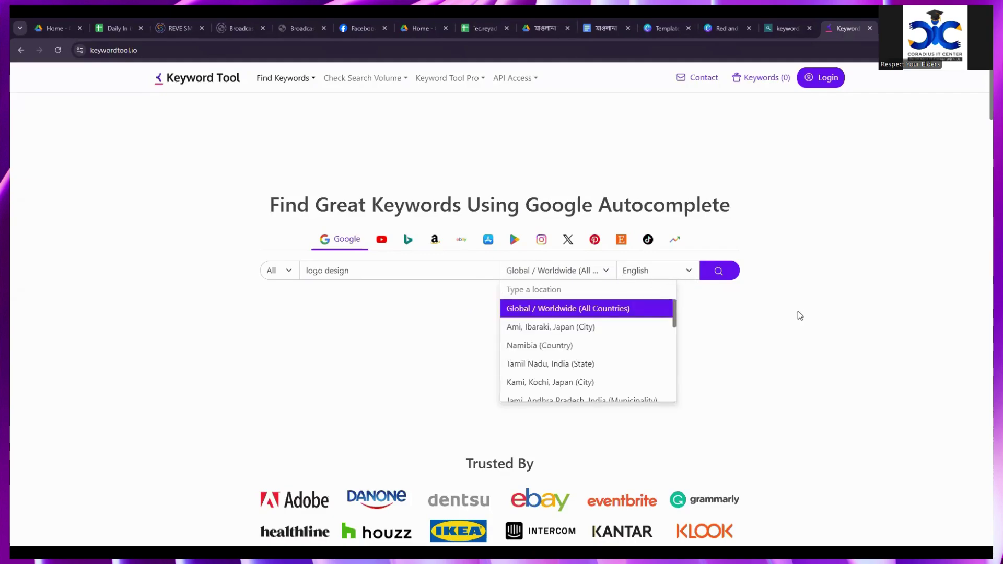
pyautogui.click(719, 270)
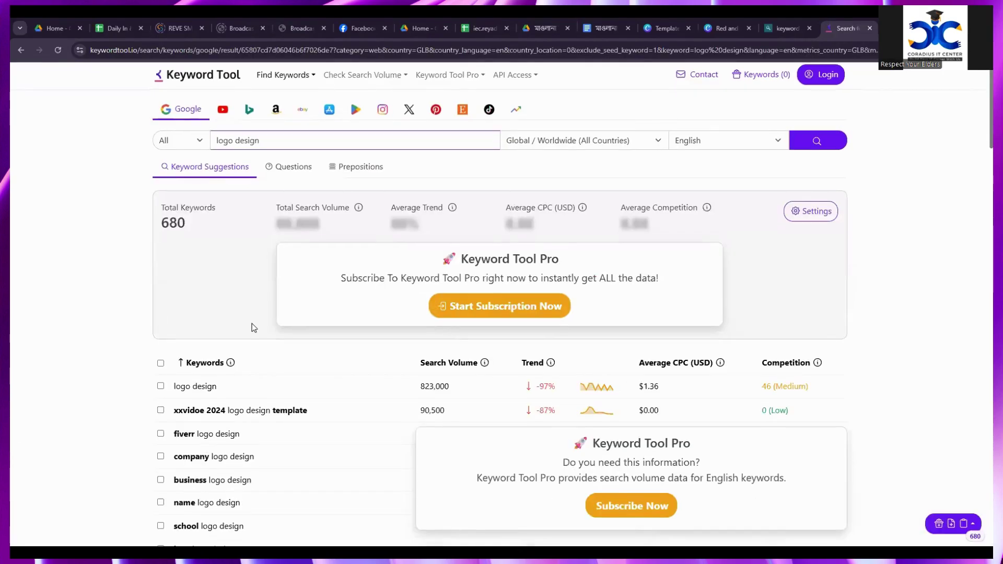
# - Select the keyword suggestions "logo design", "company logo design" and "business logo design"
pyautogui.scroll(-3, 252, 324)
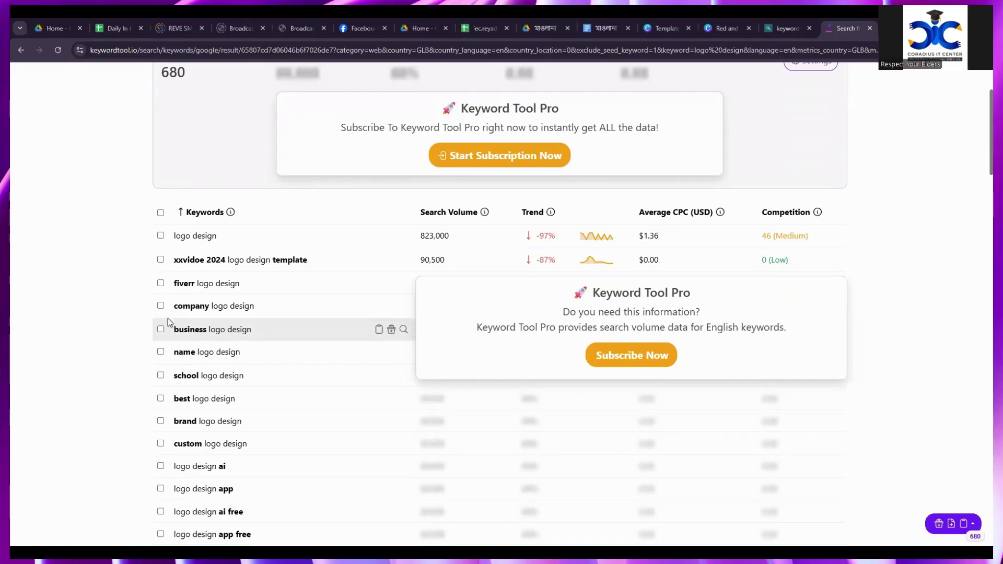
pyautogui.click(160, 236)
pyautogui.scroll(-1, 176, 288)
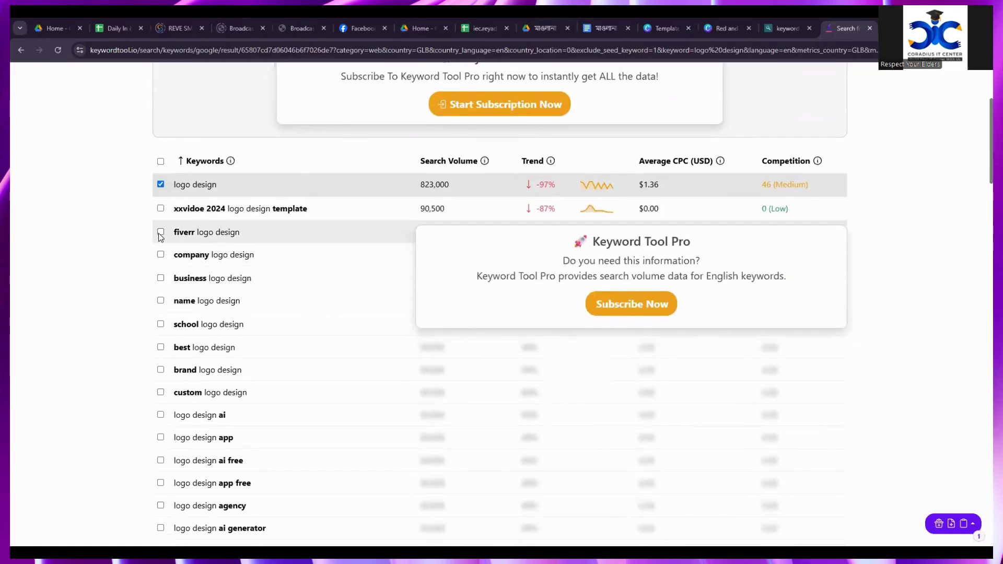
pyautogui.click(161, 255)
pyautogui.scroll(-2, 172, 283)
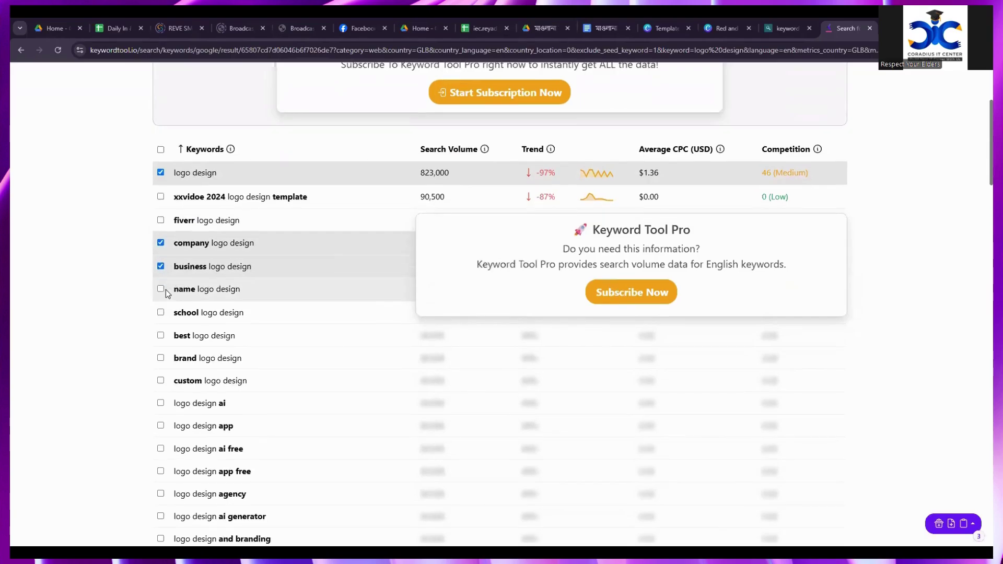
pyautogui.scroll(2, 158, 253)
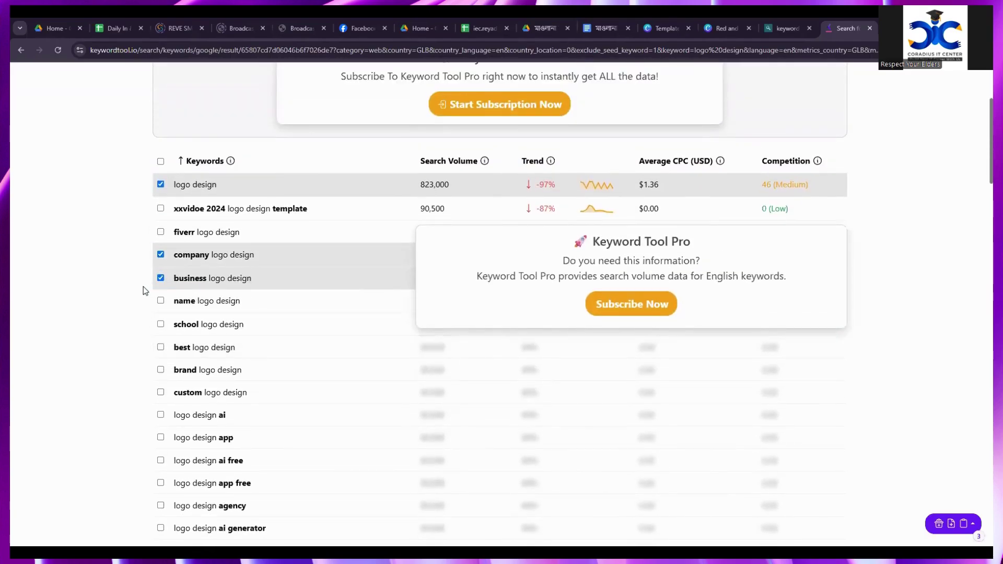
# - Add the name, school, best, brand and custom logo design suggestions to the keyword selection
pyautogui.click(161, 301)
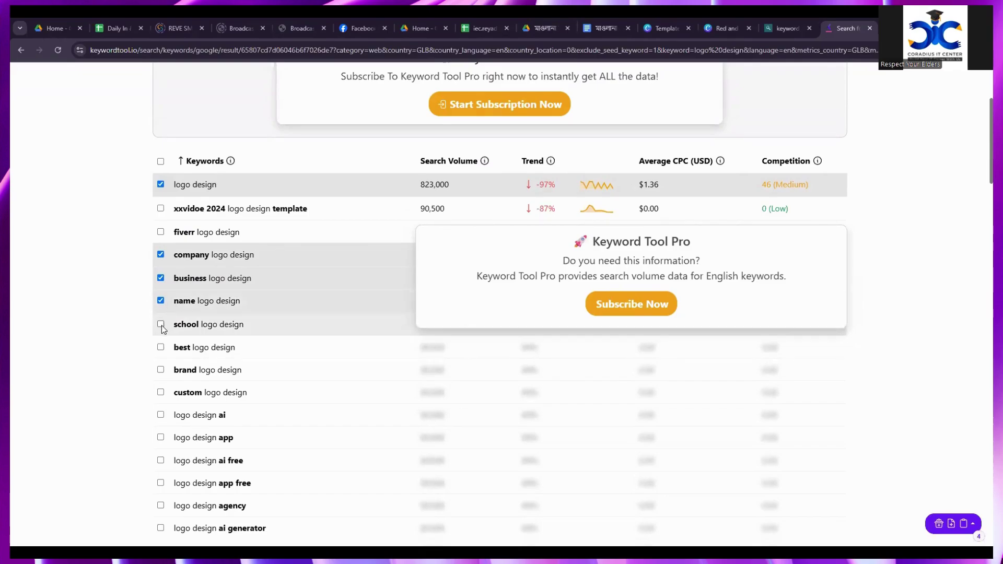
pyautogui.click(161, 325)
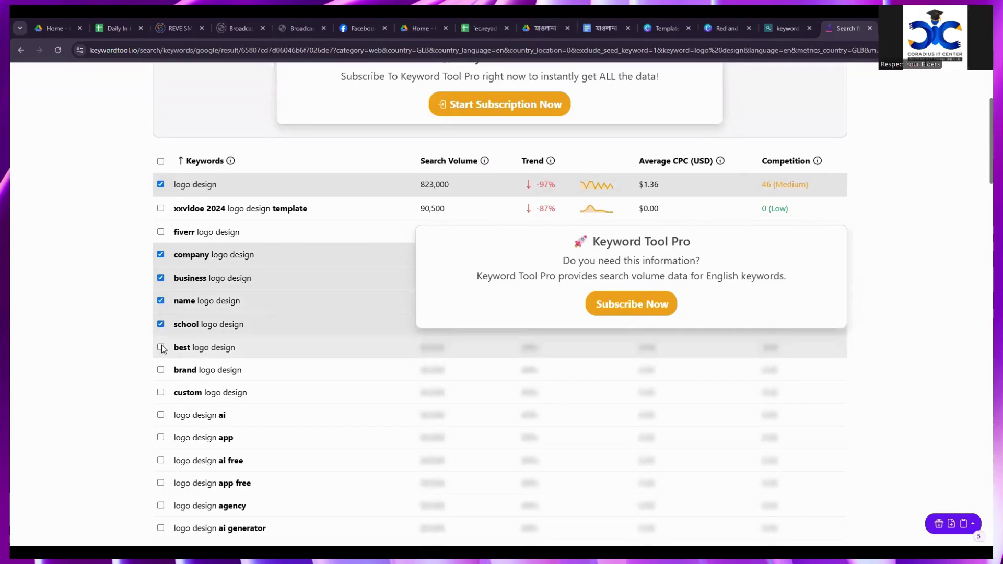
pyautogui.click(160, 348)
pyautogui.click(161, 370)
pyautogui.click(161, 392)
# - Add the suggestions "logo design ai", "logo design app", "logo design agency", "logo design and branding" and "logo design artist" to the selection
pyautogui.scroll(-2, 168, 395)
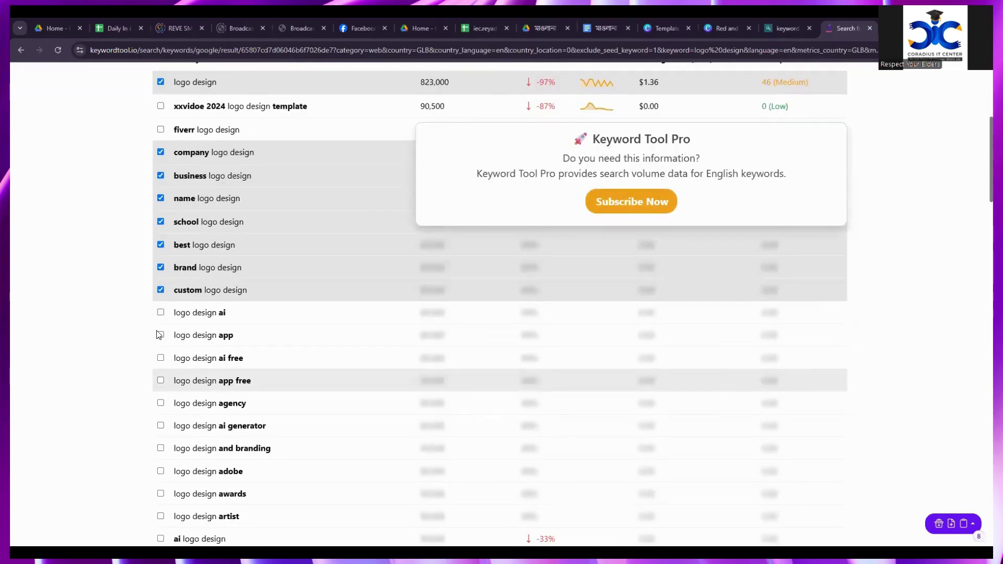
pyautogui.click(161, 312)
pyautogui.click(161, 335)
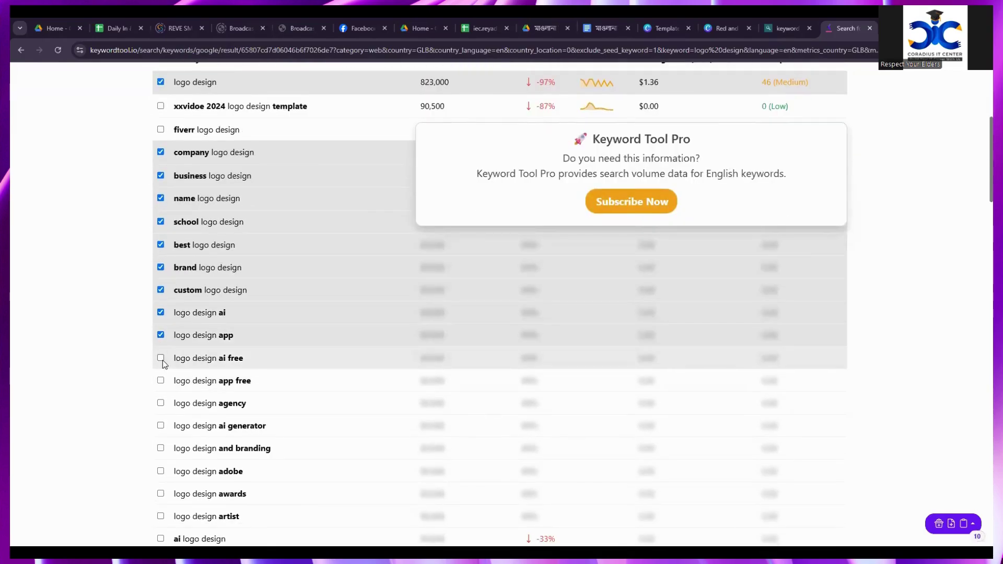
pyautogui.scroll(-1, 177, 389)
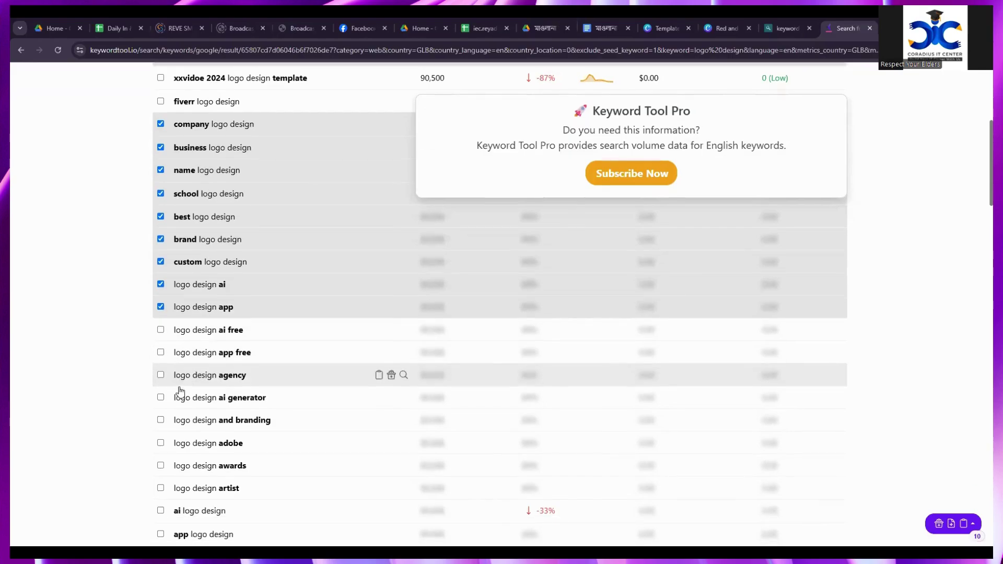
pyautogui.scroll(-1, 181, 391)
pyautogui.click(160, 353)
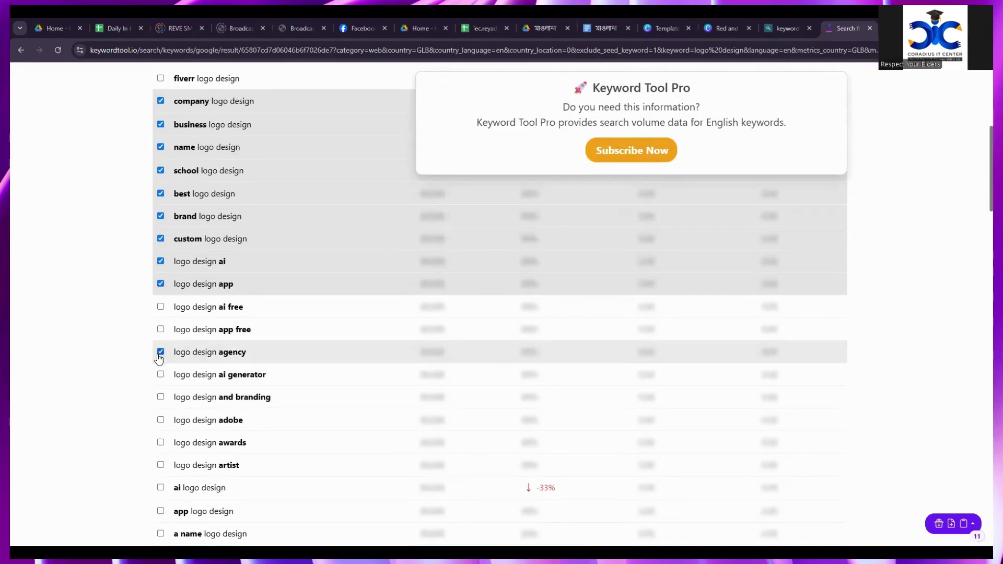
pyautogui.scroll(-2, 179, 374)
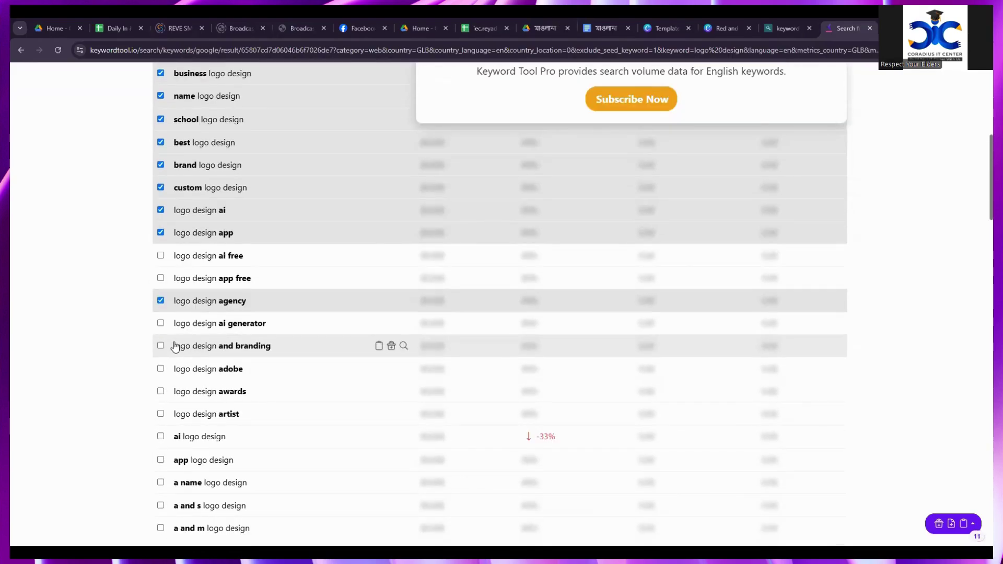
pyautogui.scroll(-2, 174, 356)
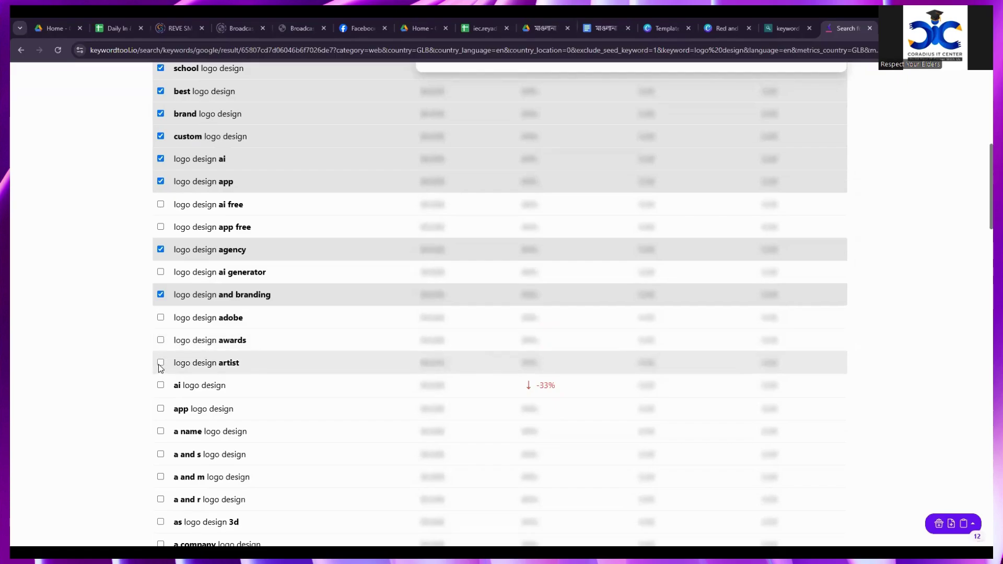
pyautogui.scroll(-1, 192, 372)
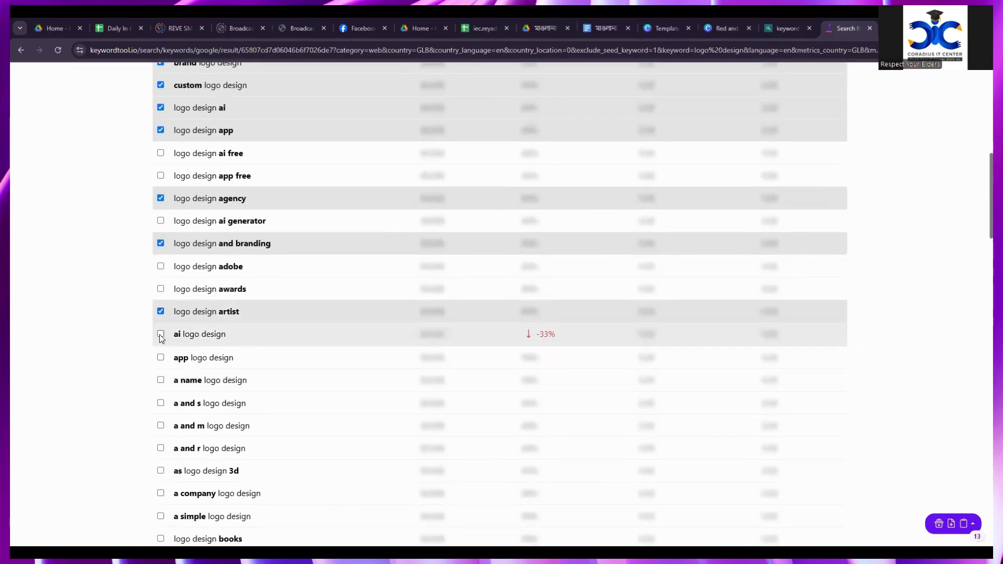
# - Add "app logo design", "a company logo design" and "logo design books" to the selection, and copy all selected keywords
pyautogui.scroll(-1, 190, 371)
pyautogui.click(161, 307)
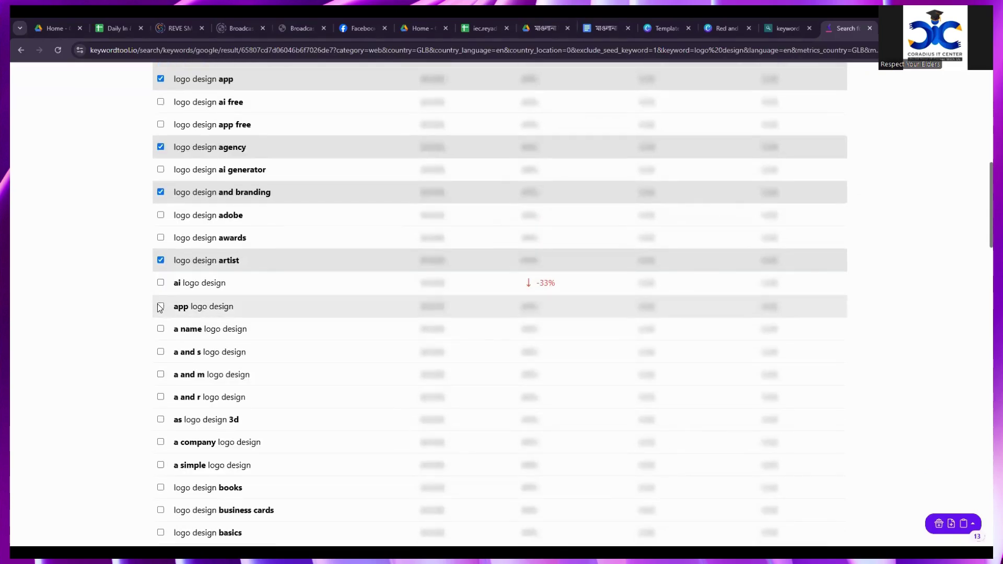
pyautogui.scroll(-1, 175, 357)
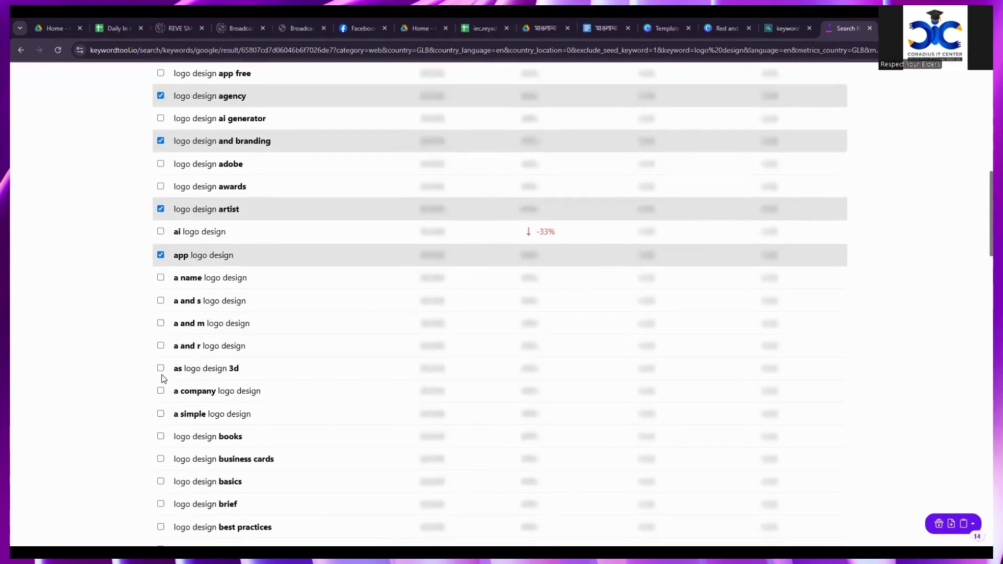
pyautogui.click(161, 391)
pyautogui.scroll(-2, 159, 345)
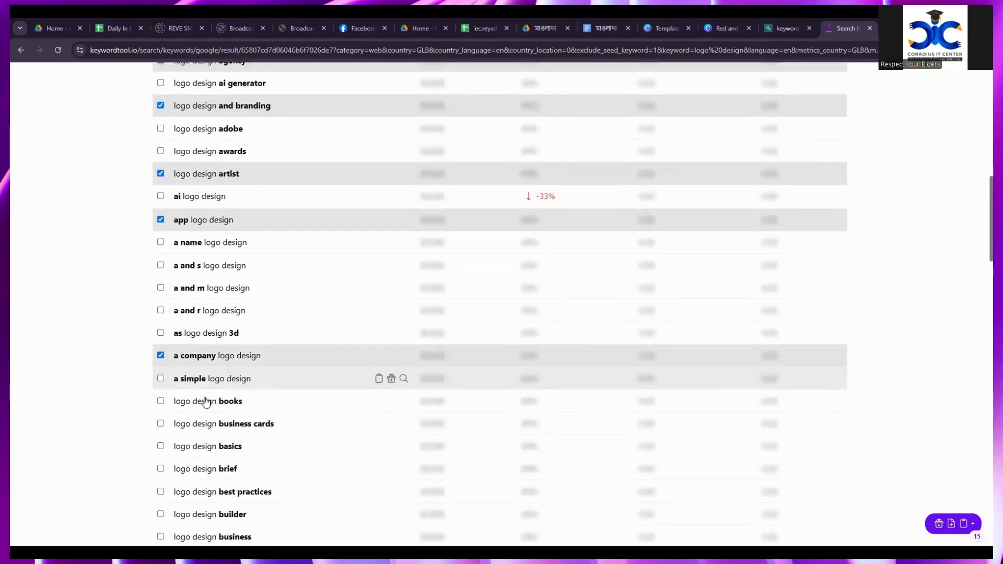
pyautogui.click(160, 334)
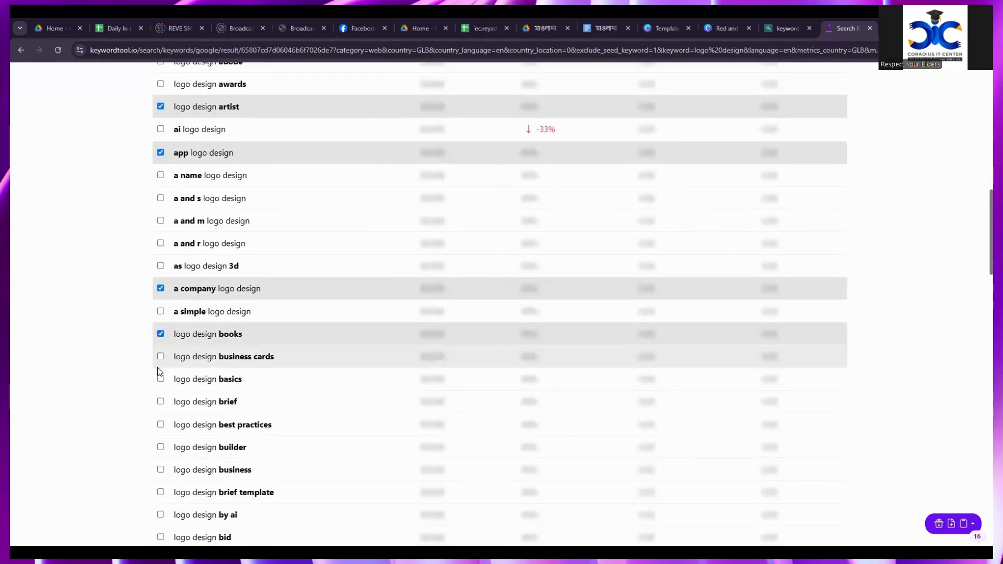
pyautogui.click(970, 527)
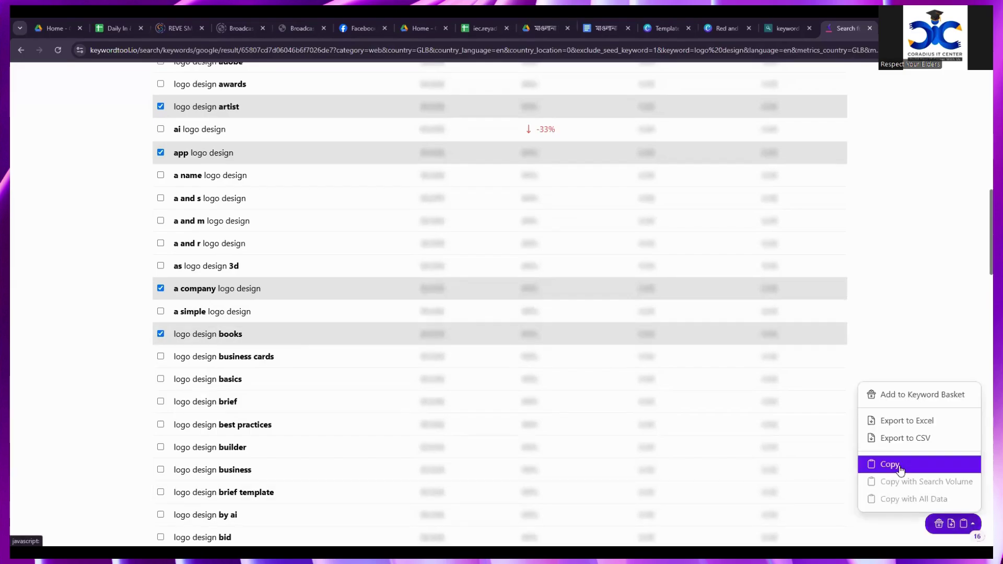
pyautogui.click(877, 465)
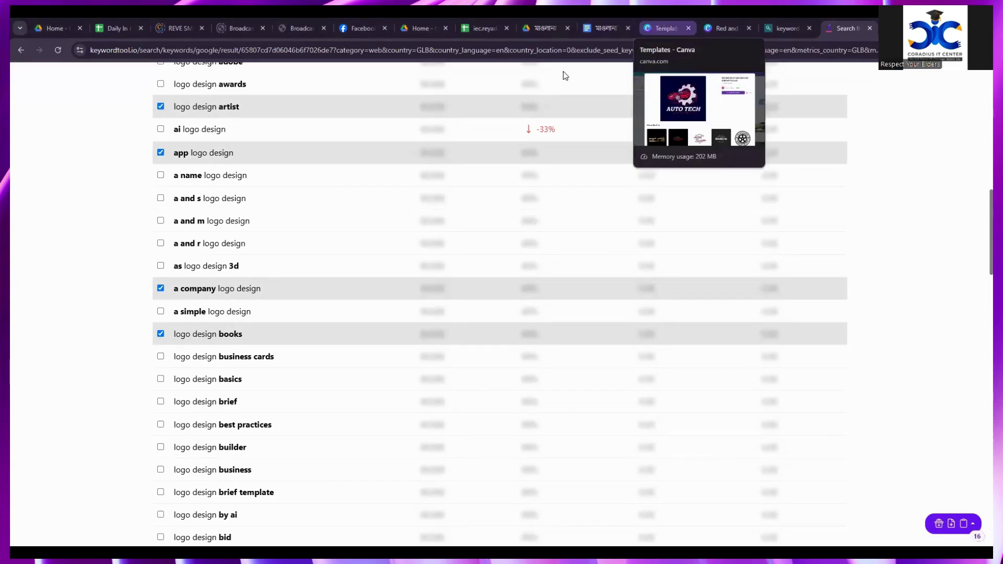
# - Switch to the gig text document in Google Docs and copy the word "unique" from the first Gig-2 logo design title
pyautogui.click(606, 29)
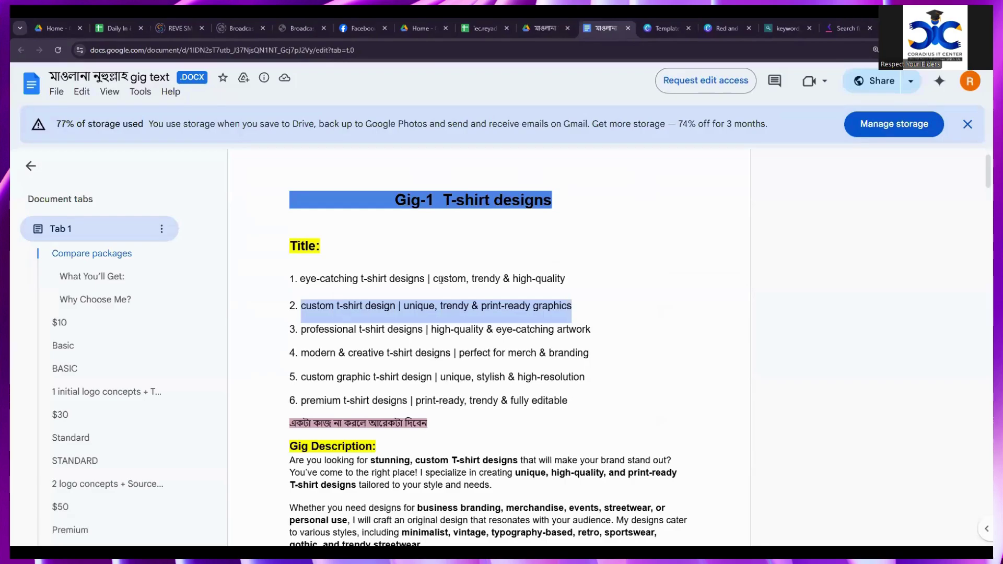
pyautogui.scroll(1, 395, 315)
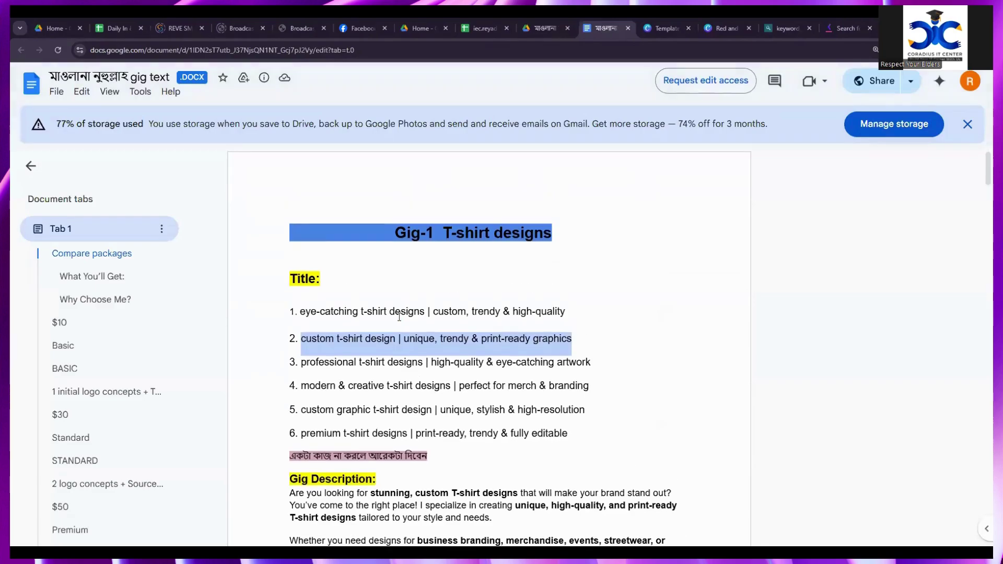
pyautogui.scroll(-10, 397, 311)
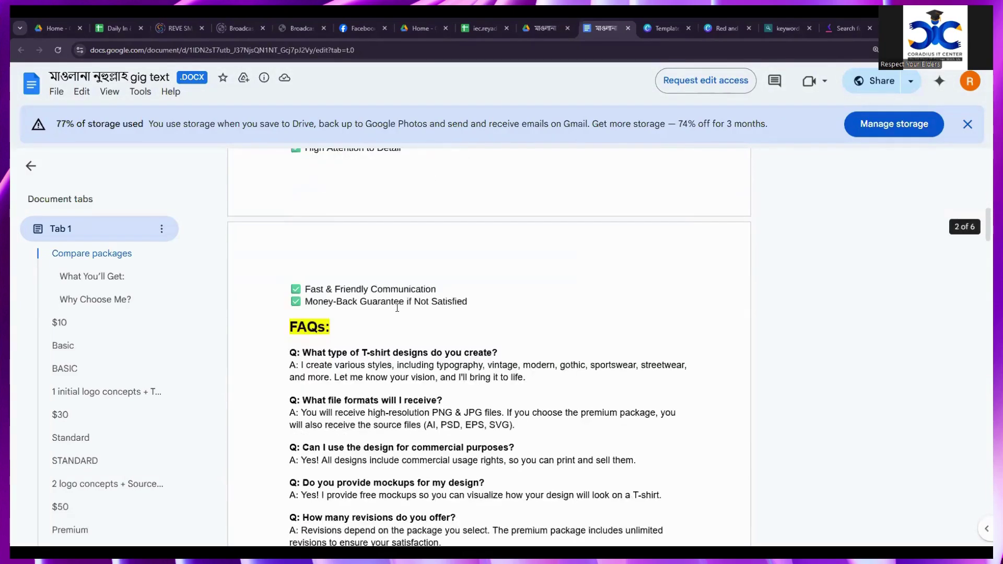
pyautogui.scroll(12, 389, 304)
pyautogui.scroll(-20, 382, 296)
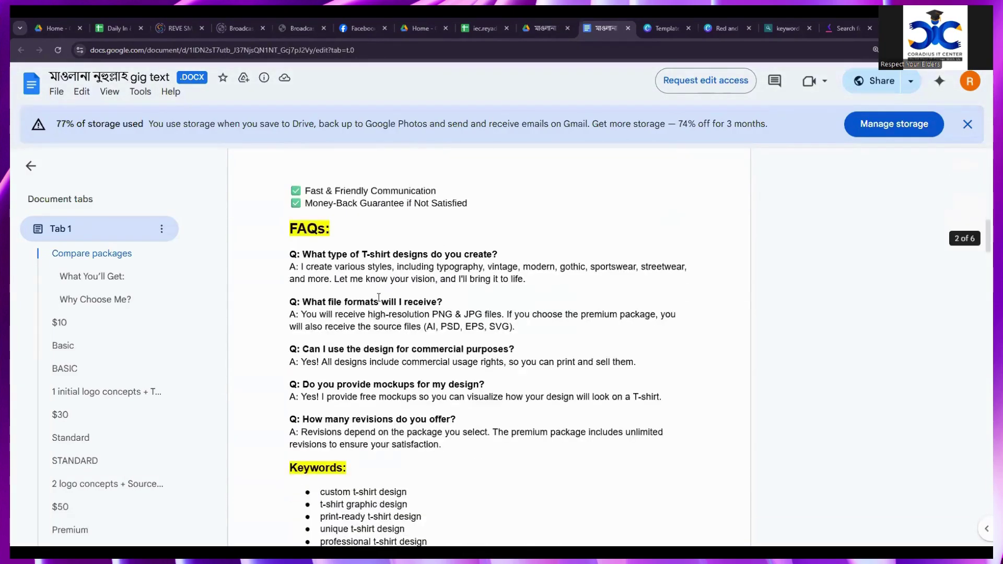
pyautogui.scroll(-3, 379, 301)
pyautogui.scroll(2, 365, 302)
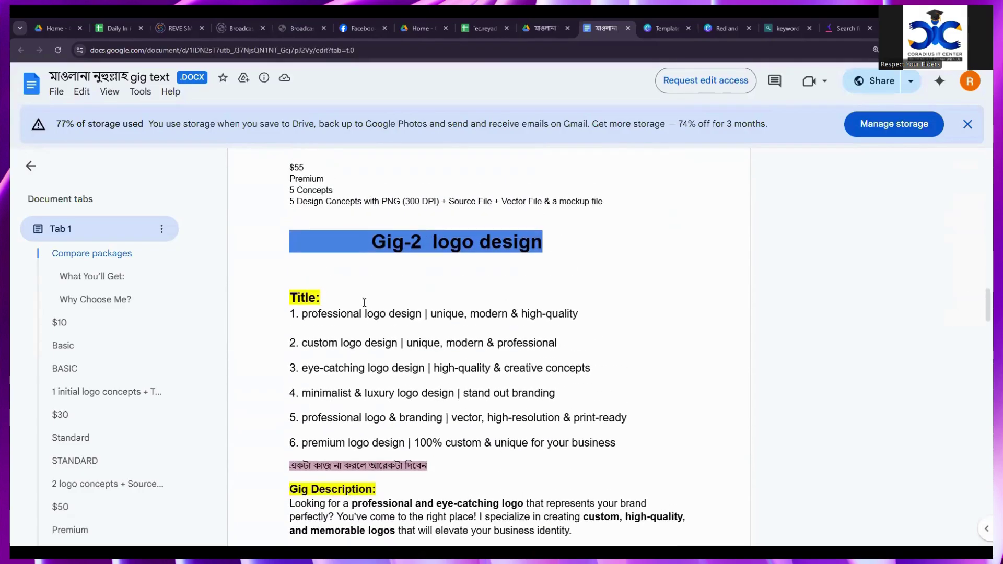
pyautogui.doubleClick(448, 314)
pyautogui.rightClick(449, 314)
pyautogui.click(486, 326)
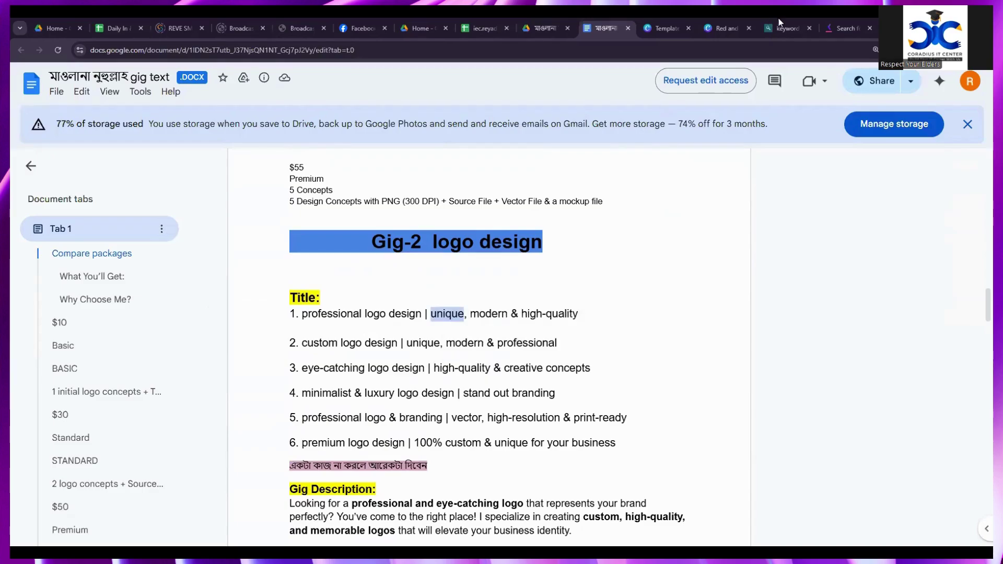
# - Return to Keyword Tool and search for "unique logo" keyword suggestions, replacing the previous keyword with the copied word plus "logo"
pyautogui.click(836, 25)
pyautogui.scroll(10, 292, 273)
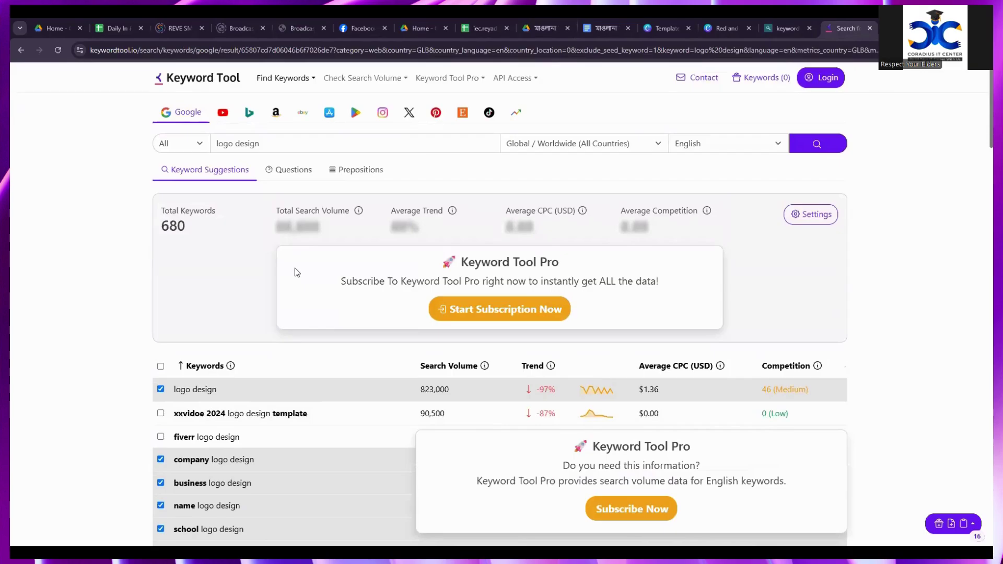
pyautogui.tripleClick(289, 145)
pyautogui.hotkey('ctrl', 'v')
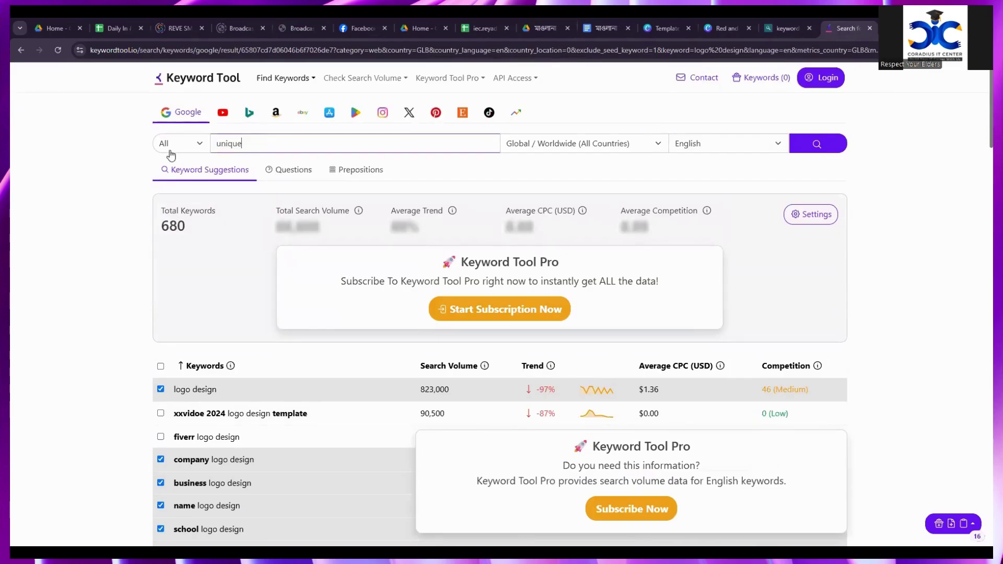
pyautogui.write('logo')
pyautogui.click(810, 147)
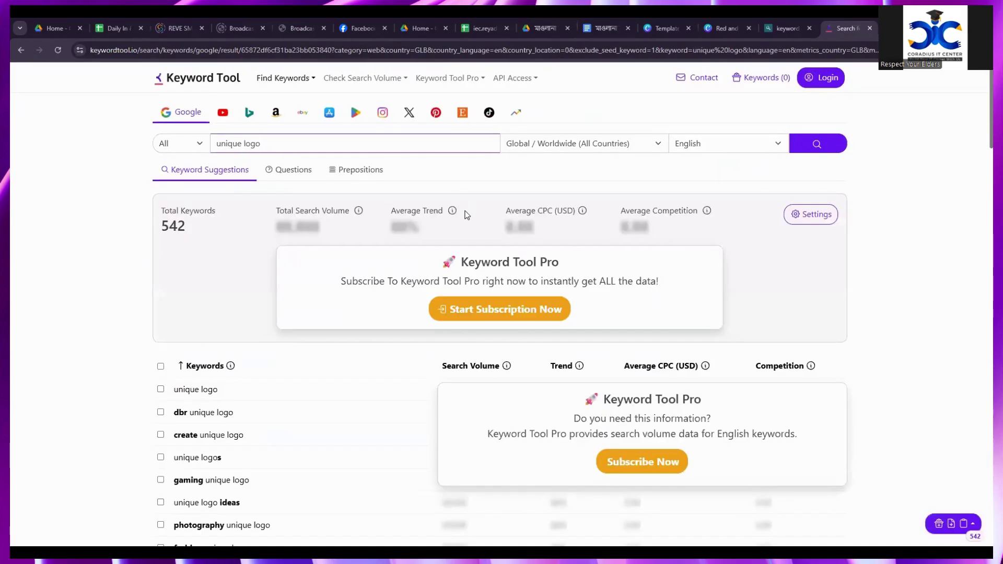
# - Select the suggestions "unique logo", "unique logos", "unique logo ideas", "unique logo creator" and "unique logo fonts"
pyautogui.scroll(-3, 365, 251)
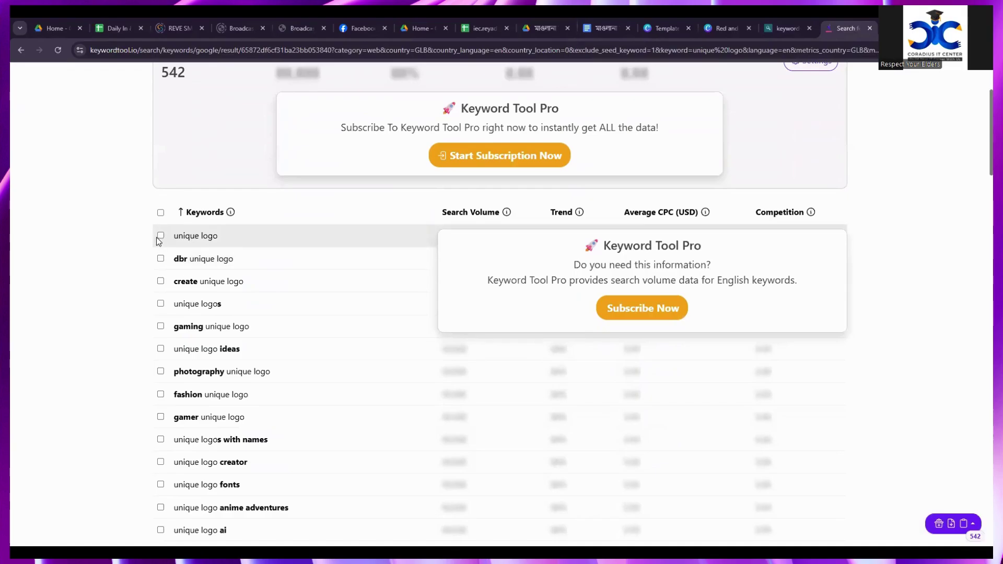
pyautogui.click(161, 236)
pyautogui.scroll(-1, 158, 261)
pyautogui.click(160, 255)
pyautogui.scroll(-1, 162, 282)
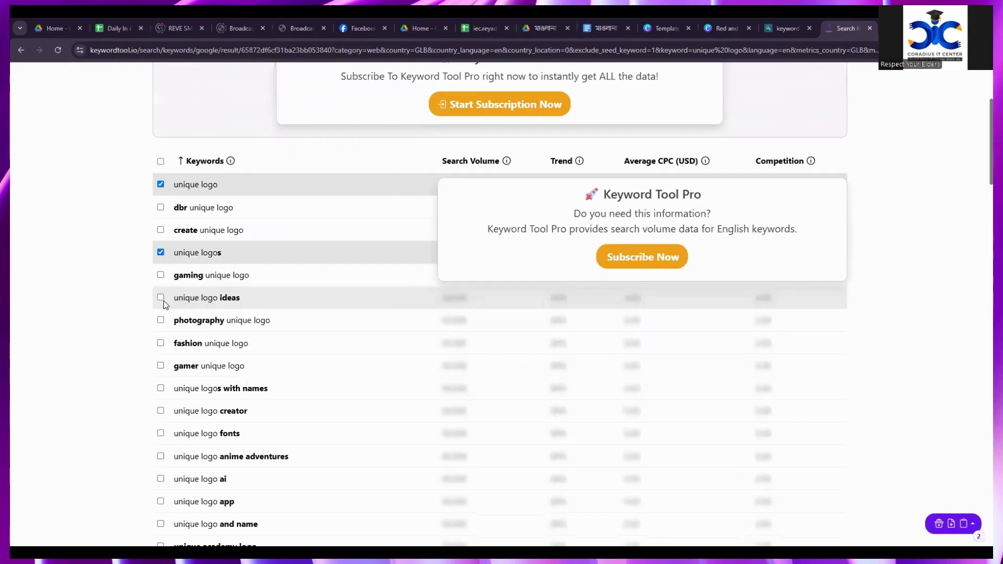
pyautogui.click(162, 299)
pyautogui.scroll(-2, 171, 345)
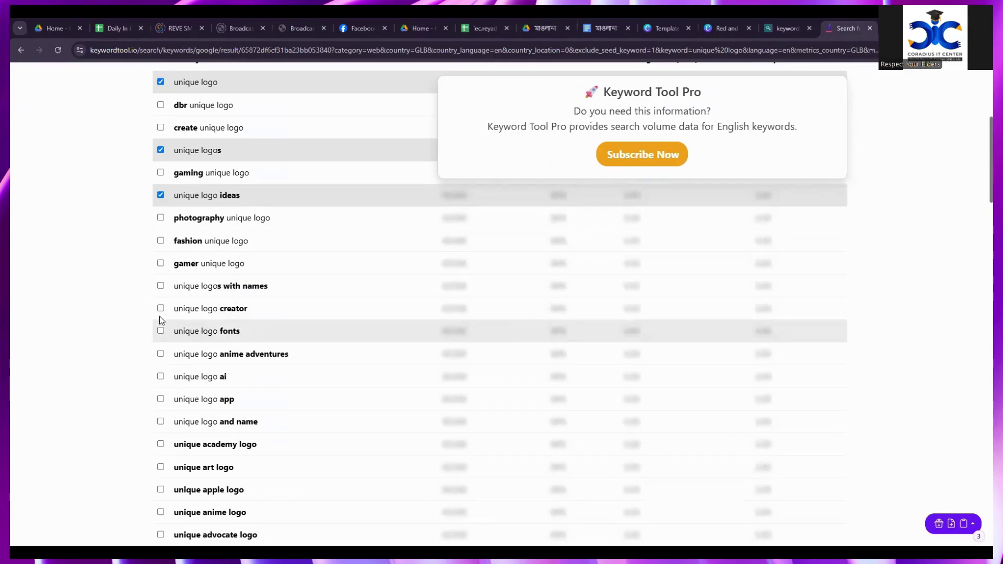
pyautogui.click(161, 309)
pyautogui.click(161, 331)
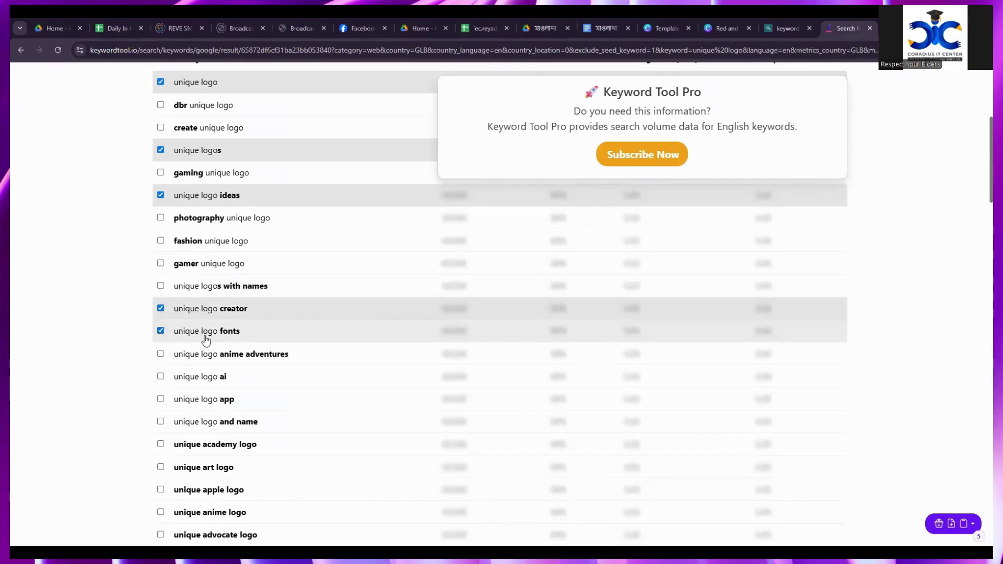
# - Add "unique logo ai", "unique logo app", "unique art logo" and "ai unique logo generator" to the keyword selection
pyautogui.scroll(-1, 205, 340)
pyautogui.click(161, 326)
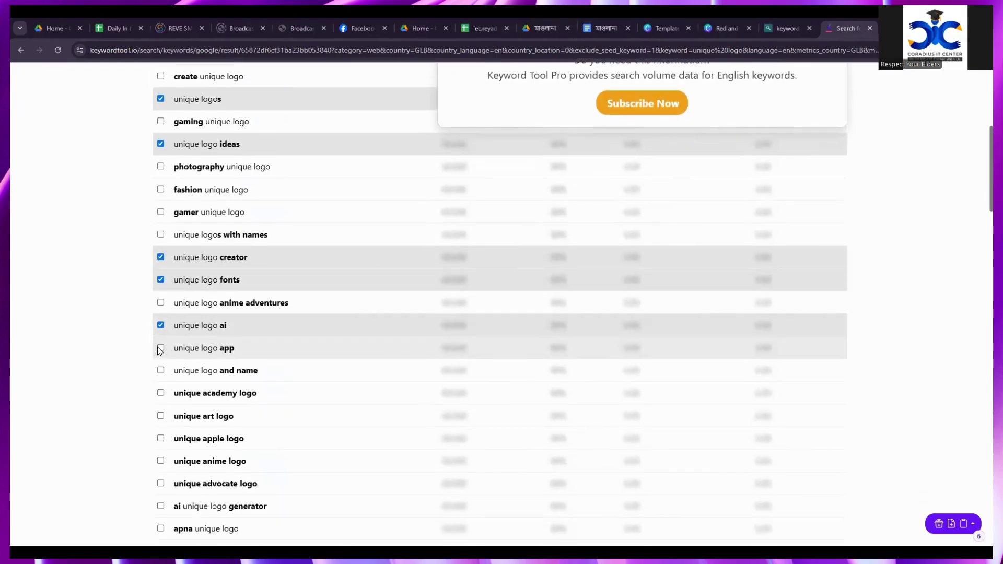
pyautogui.click(160, 348)
pyautogui.scroll(-2, 194, 338)
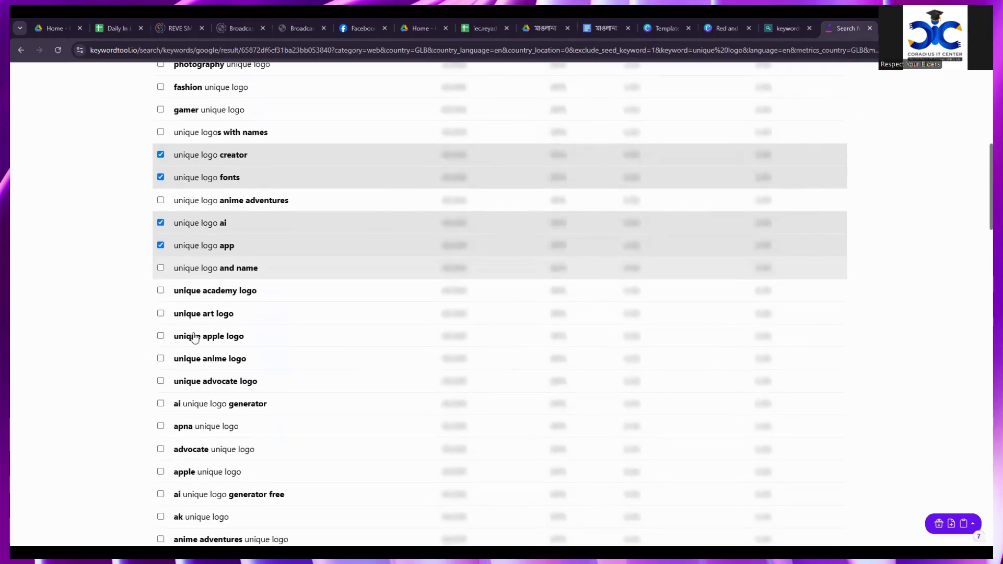
pyautogui.click(161, 313)
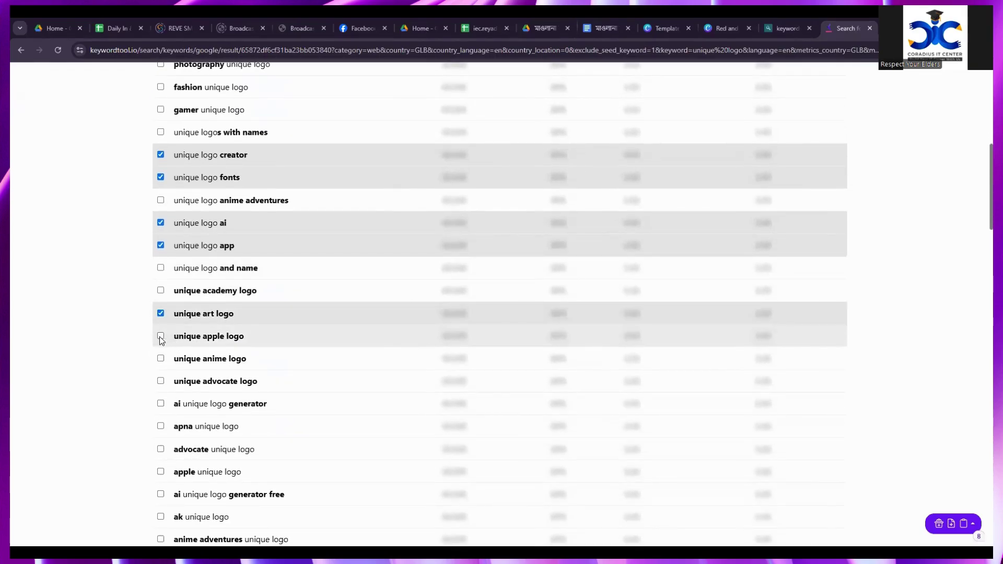
pyautogui.scroll(-1, 192, 357)
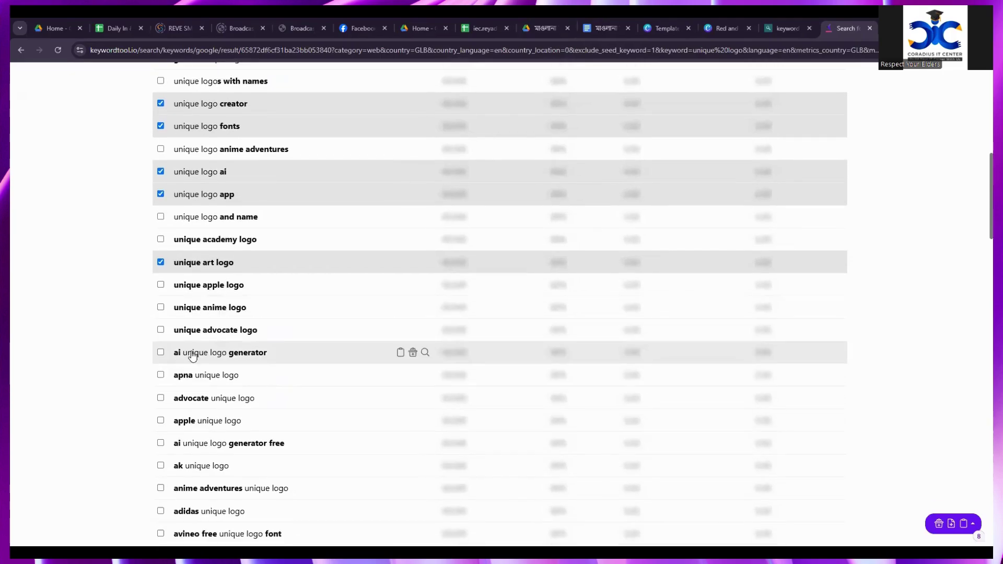
pyautogui.click(161, 352)
pyautogui.scroll(-1, 240, 360)
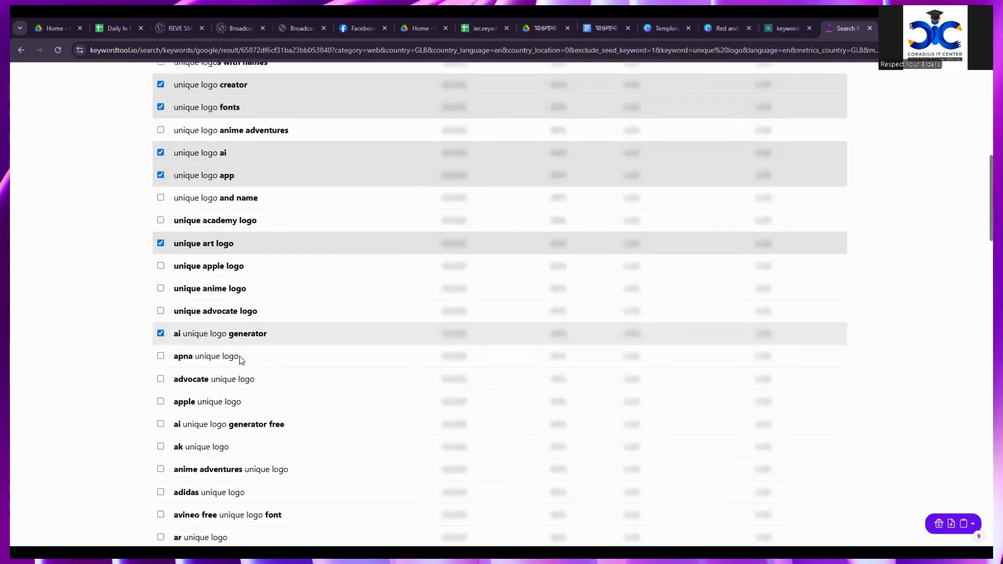
# - Add "unique logo brand" and "unique logo business ideas" to the selection, and copy all selected keywords
pyautogui.scroll(-2, 209, 365)
pyautogui.scroll(-2, 170, 376)
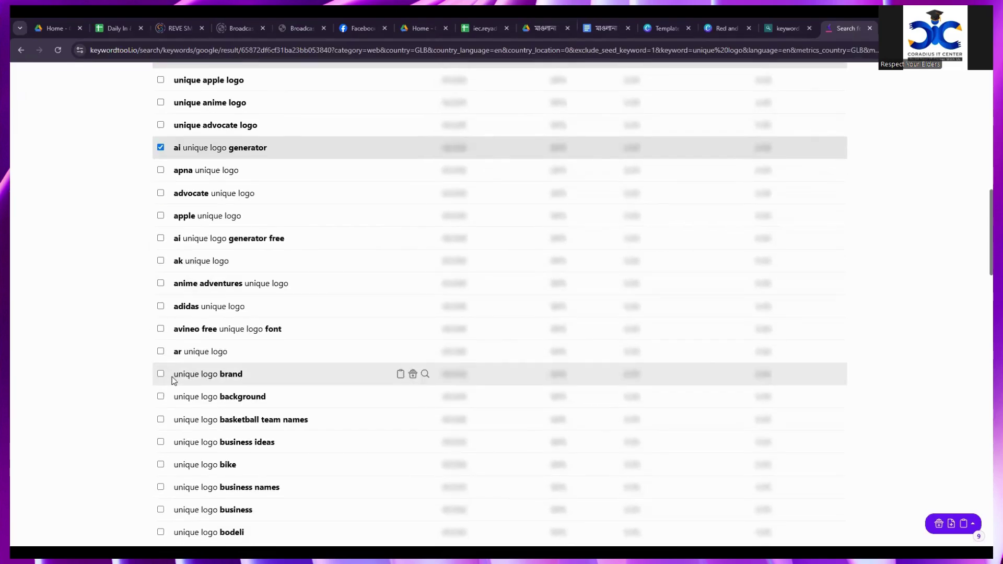
pyautogui.click(162, 374)
pyautogui.scroll(-2, 194, 397)
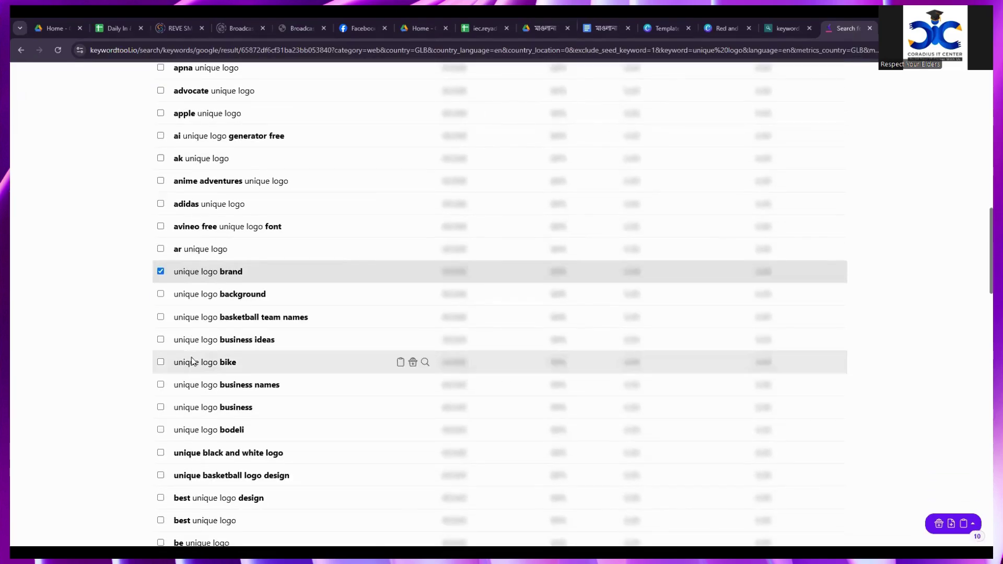
pyautogui.click(161, 340)
pyautogui.click(973, 524)
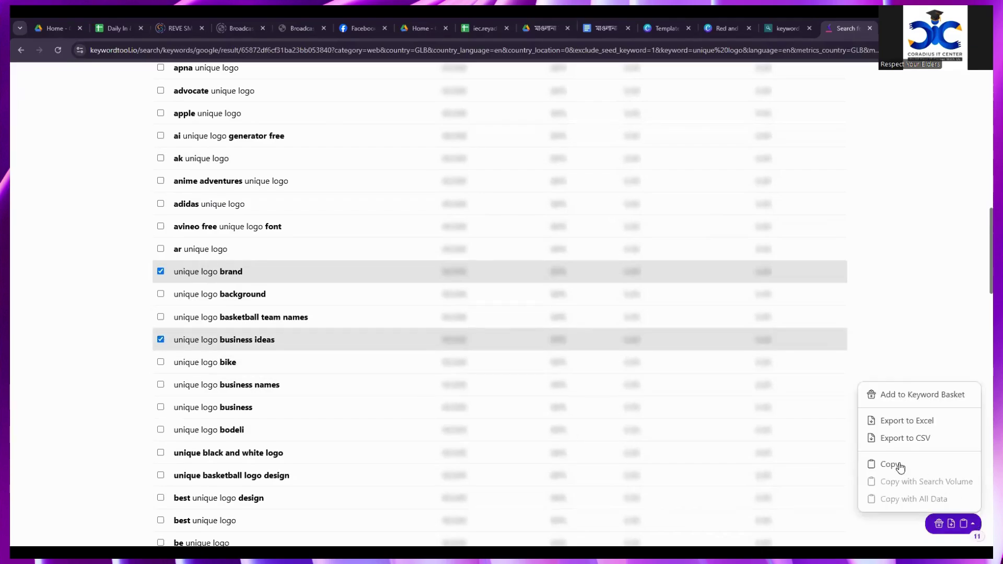
pyautogui.click(890, 464)
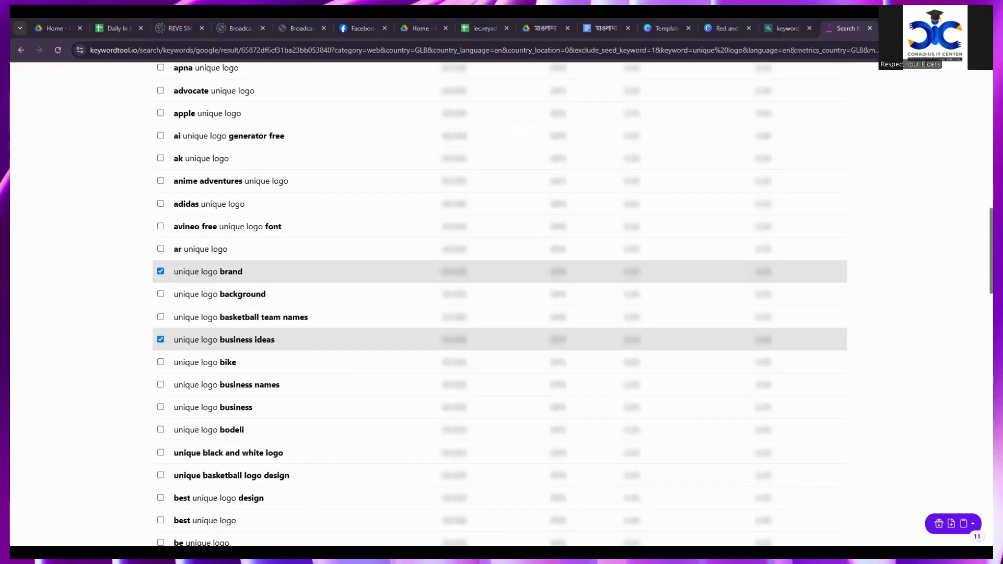
# - Switch to the Notepad keyword list, append the copied "unique logo" keywords below "logo design books", and select the whole list
pyautogui.hotkey('alt', 'Tab')
pyautogui.click(418, 201)
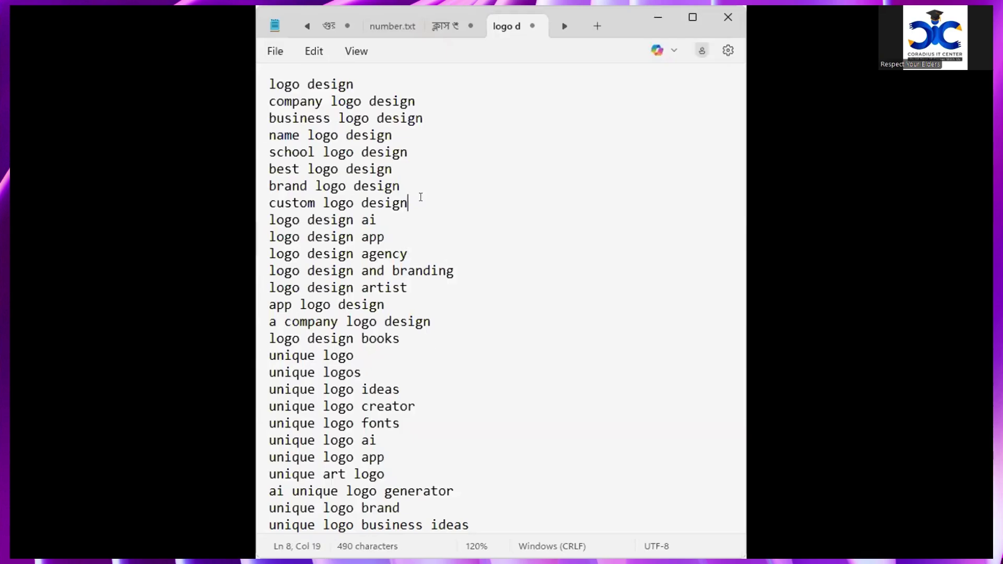
pyautogui.moveTo(481, 524); pyautogui.dragTo(263, 85)
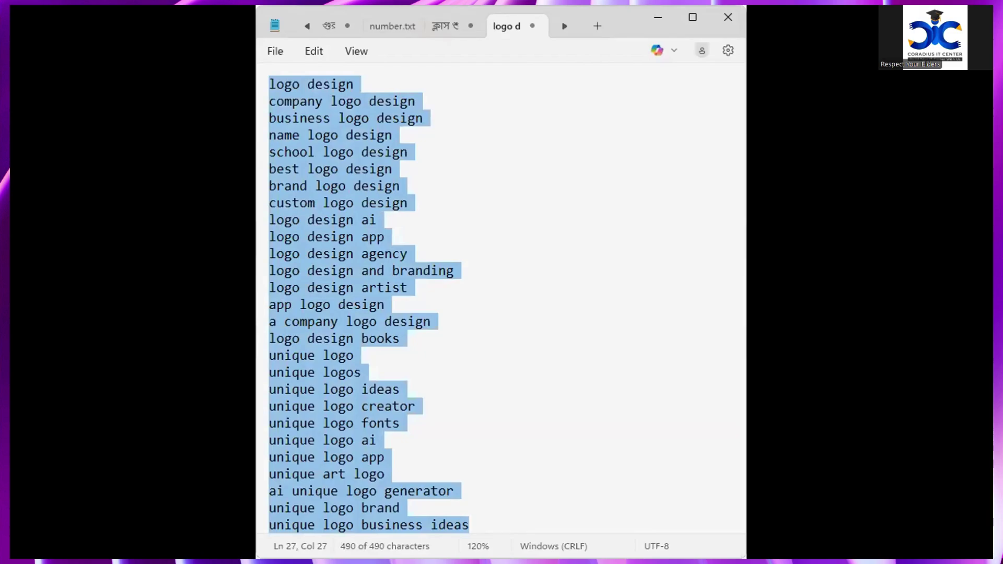
# - Switch to the image folder in File Explorer and fill the first image's Tags property with the keyword list
pyautogui.hotkey('alt', 'Tab')
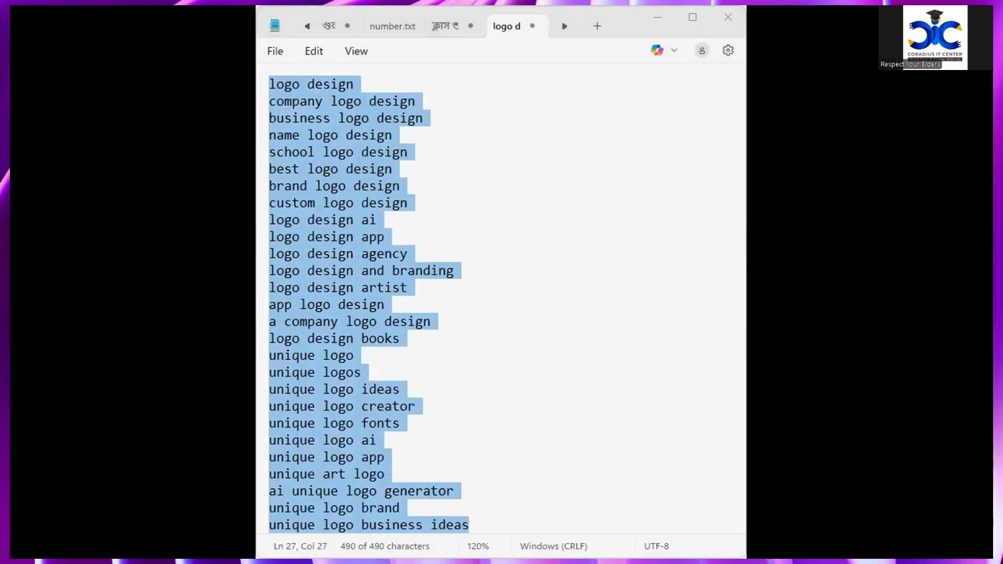
pyautogui.hotkey('alt', 'Tab')
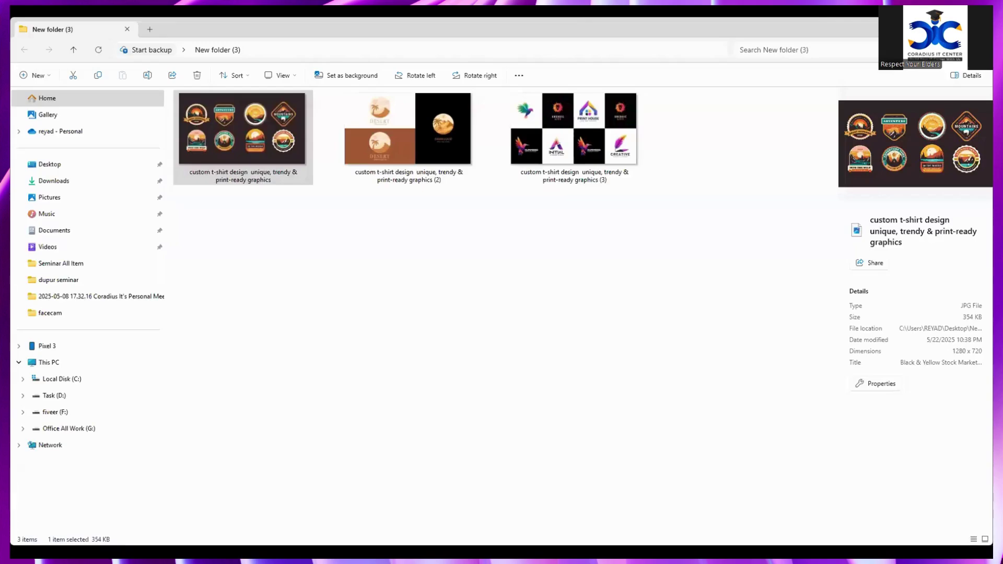
pyautogui.doubleClick(254, 166)
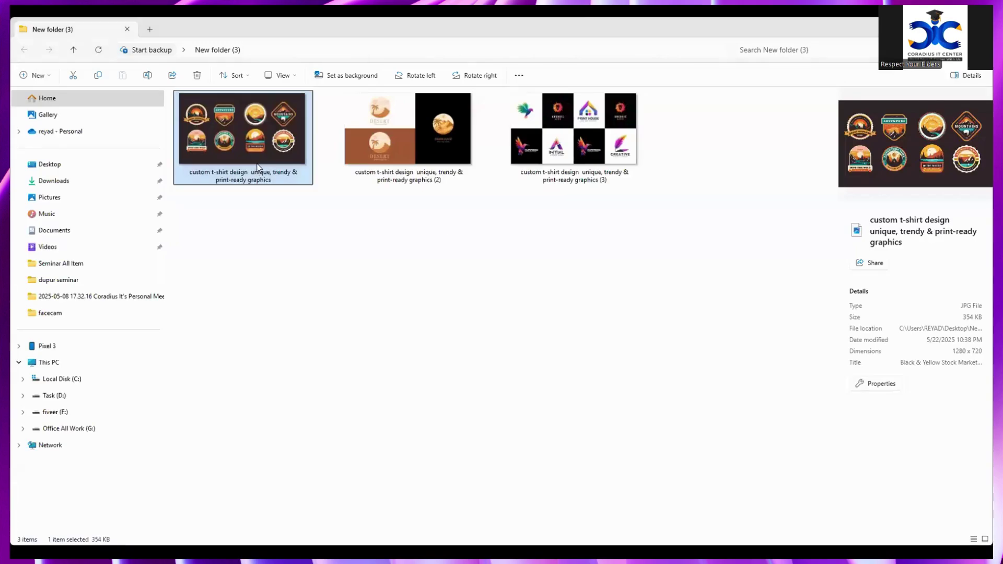
pyautogui.click(877, 384)
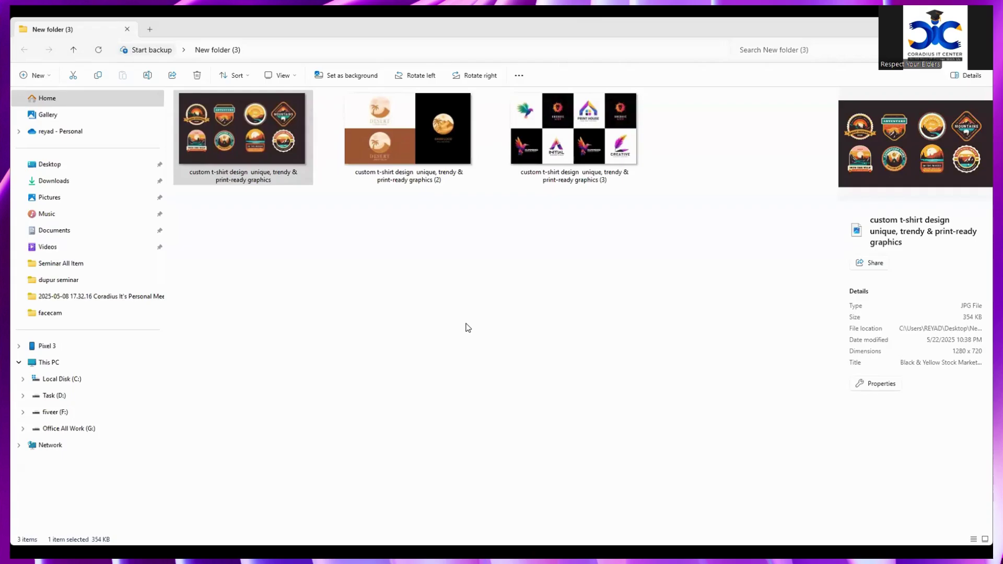
pyautogui.click(448, 309)
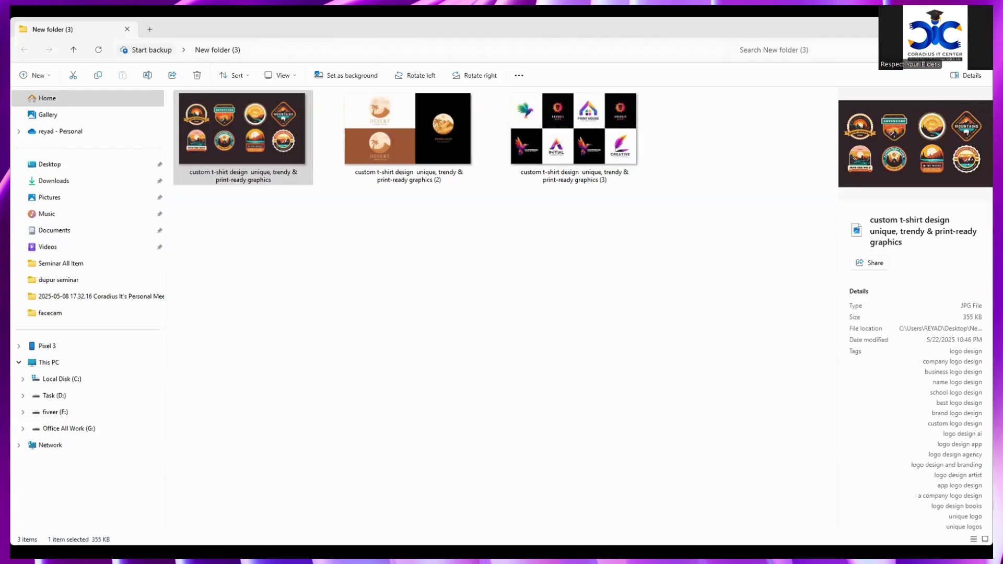
# - Return to the Fiverr gig gallery and dismiss the open tag dialog of the colorful logo sample
pyautogui.hotkey('alt', 'Tab')
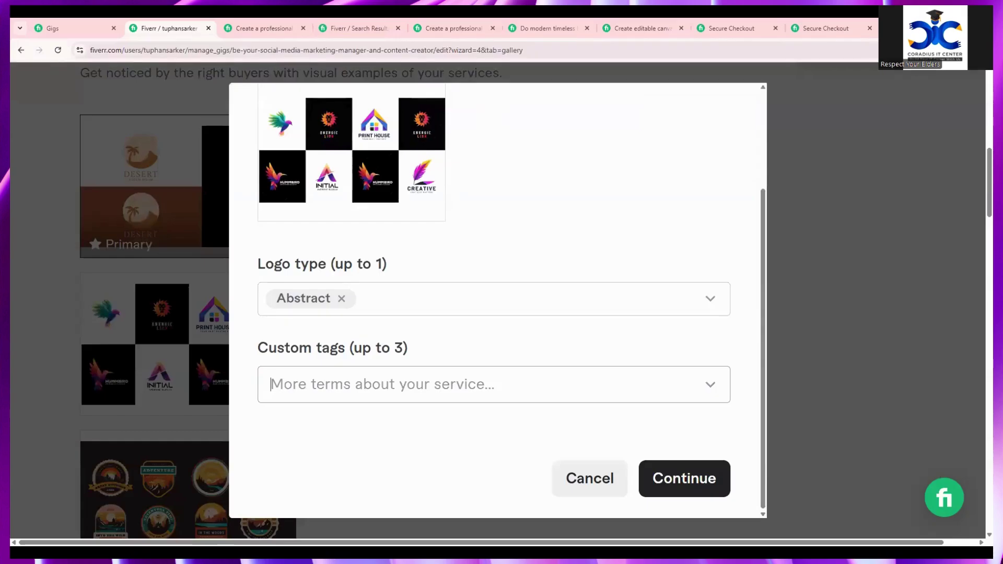
pyautogui.click(822, 112)
pyautogui.scroll(4, 479, 245)
pyautogui.scroll(-2, 455, 256)
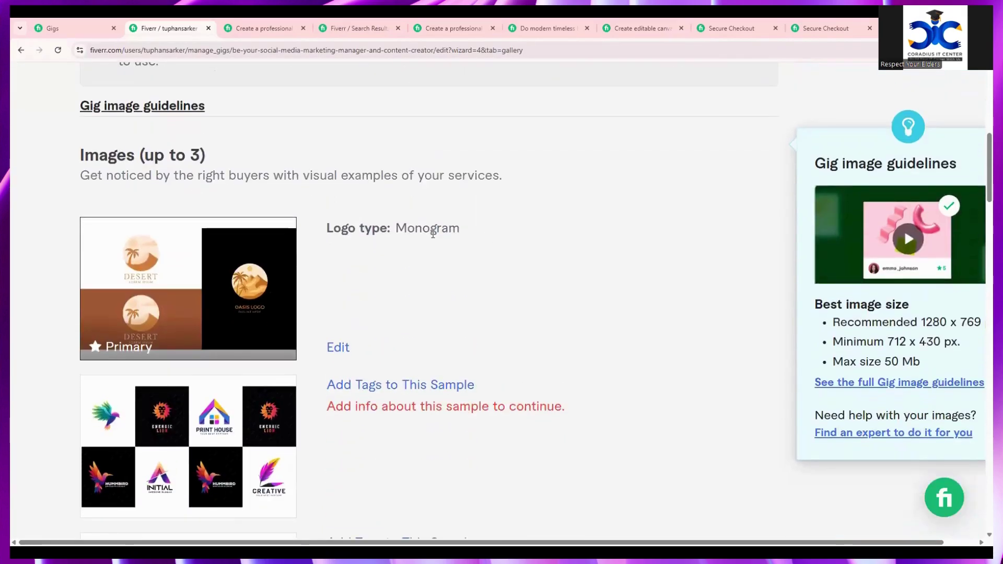
# - Edit the primary desert logo sample to add the custom tag "Custom Logo", and save its tags
pyautogui.click(337, 350)
pyautogui.scroll(-3, 306, 390)
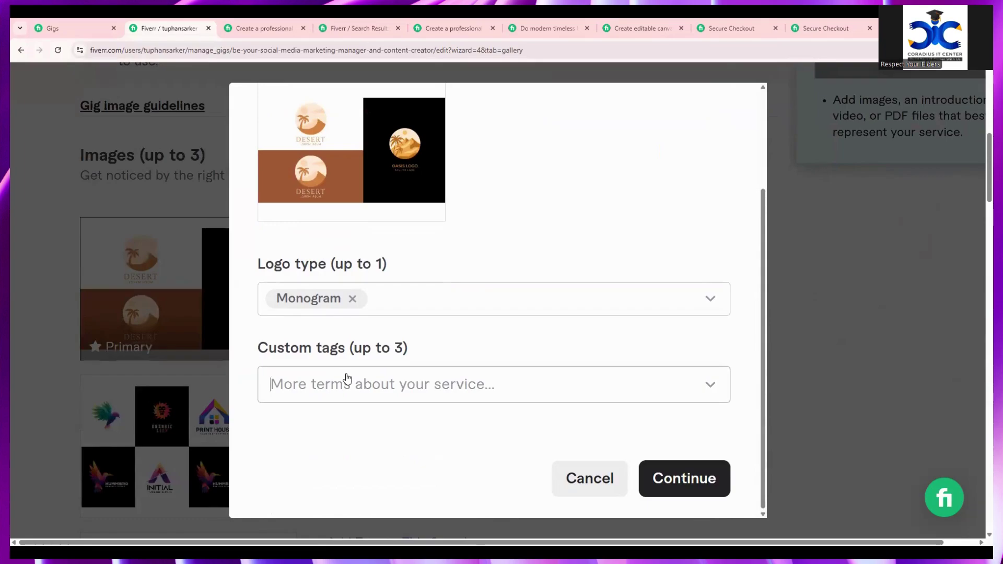
pyautogui.write('logo')
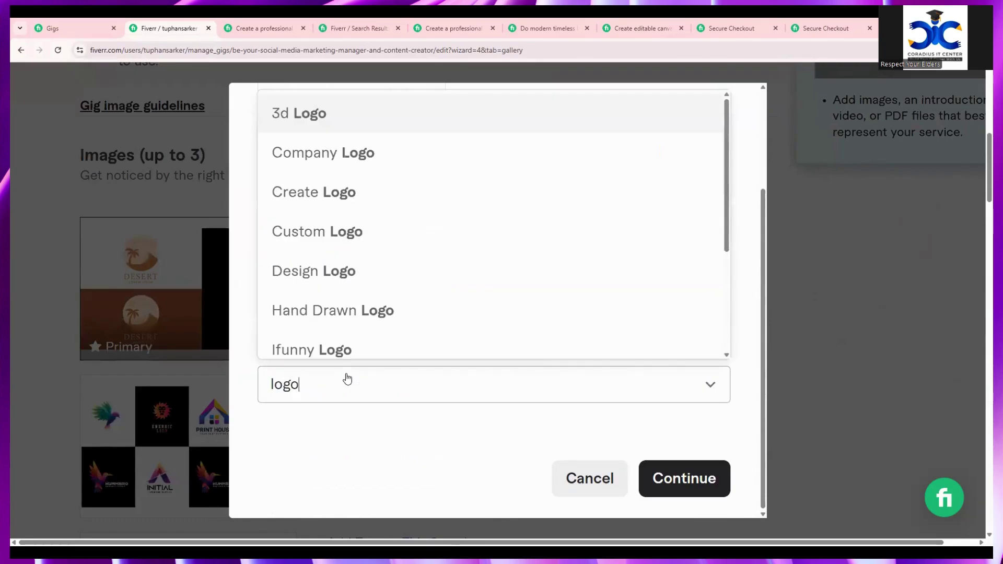
pyautogui.click(336, 231)
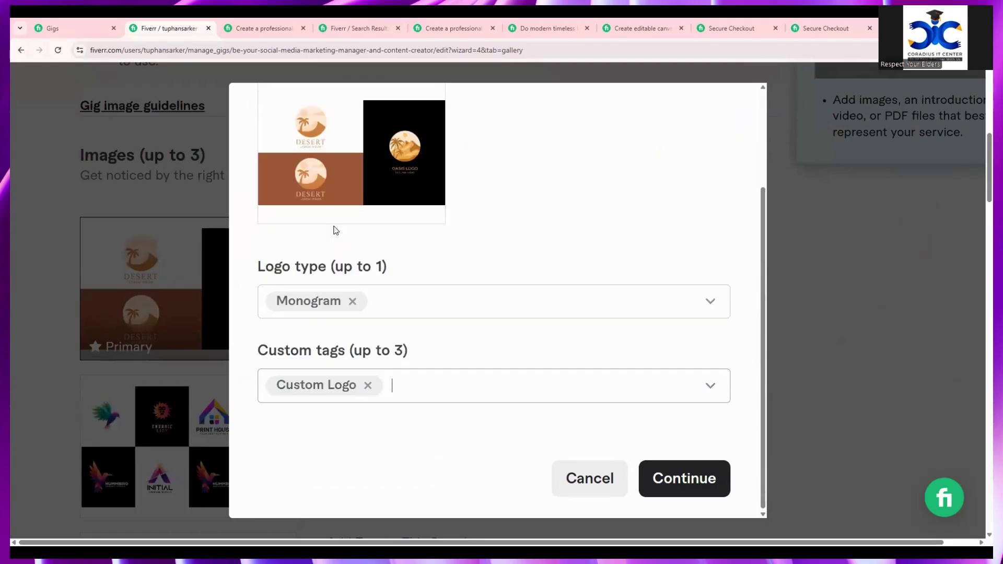
pyautogui.click(698, 477)
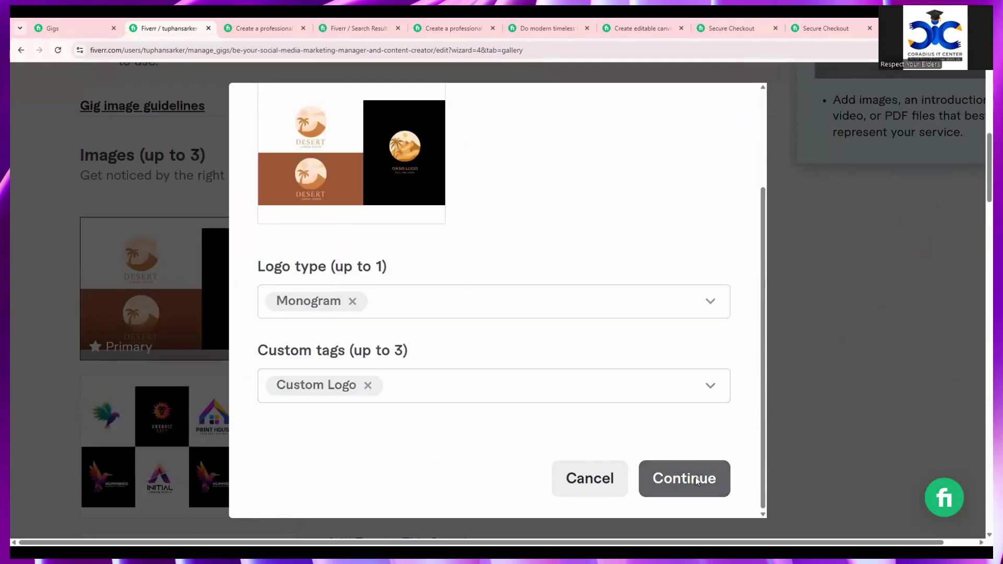
# - Tag the second gallery sample with logo type Wordmark and custom tag "Design Logo", and save its tags
pyautogui.scroll(-1, 382, 351)
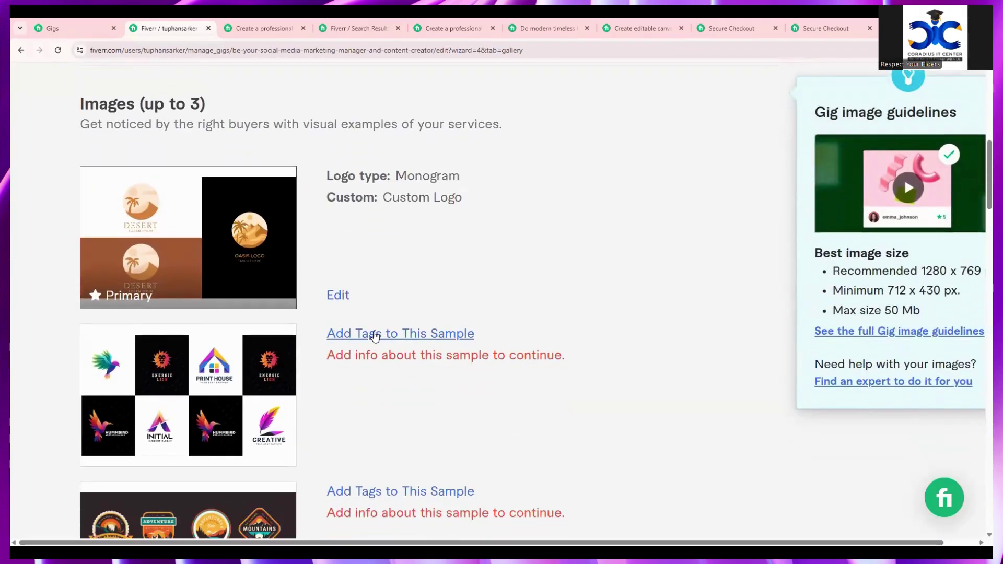
pyautogui.click(369, 334)
pyautogui.click(336, 423)
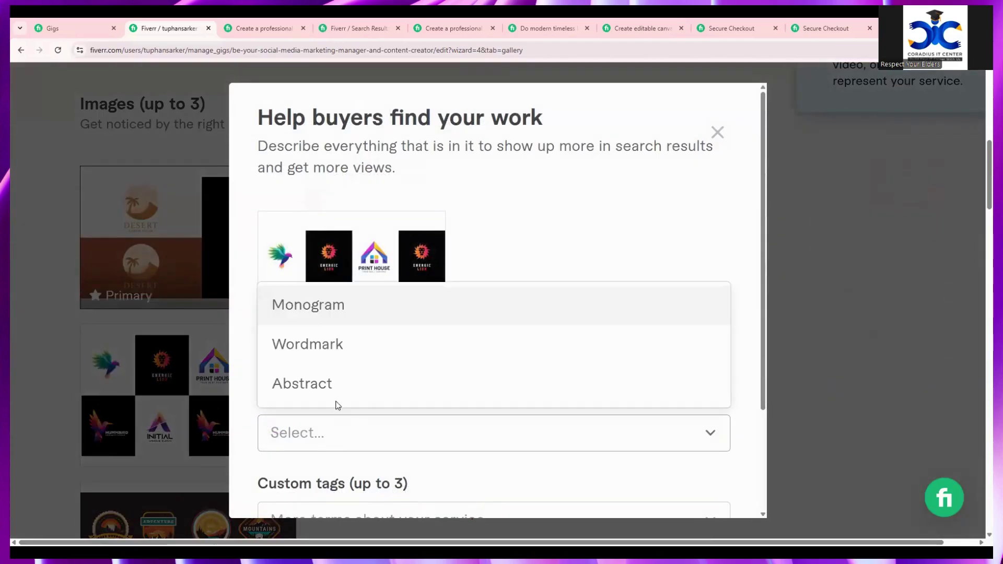
pyautogui.click(336, 350)
pyautogui.scroll(-3, 336, 352)
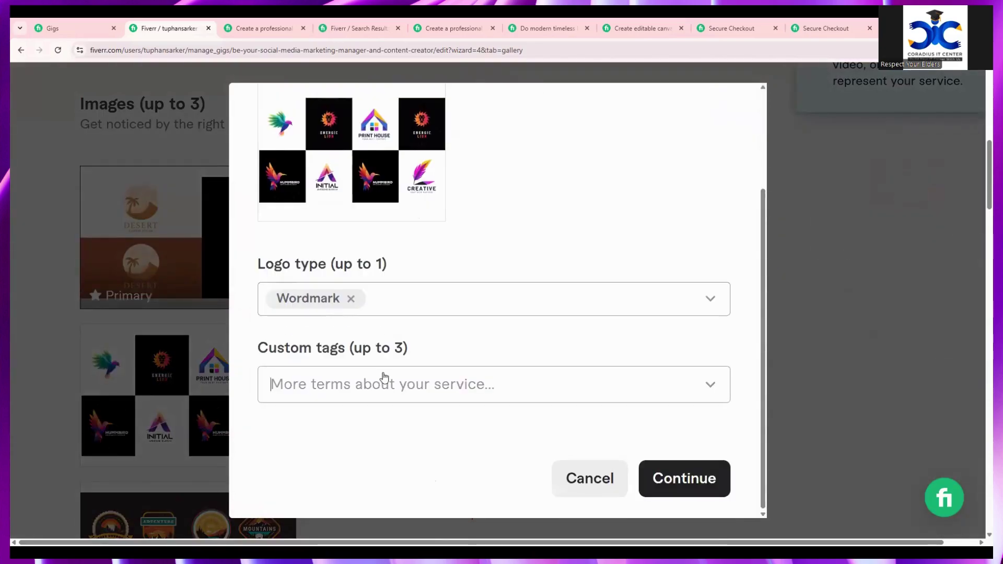
pyautogui.click(371, 359)
pyautogui.write('logo')
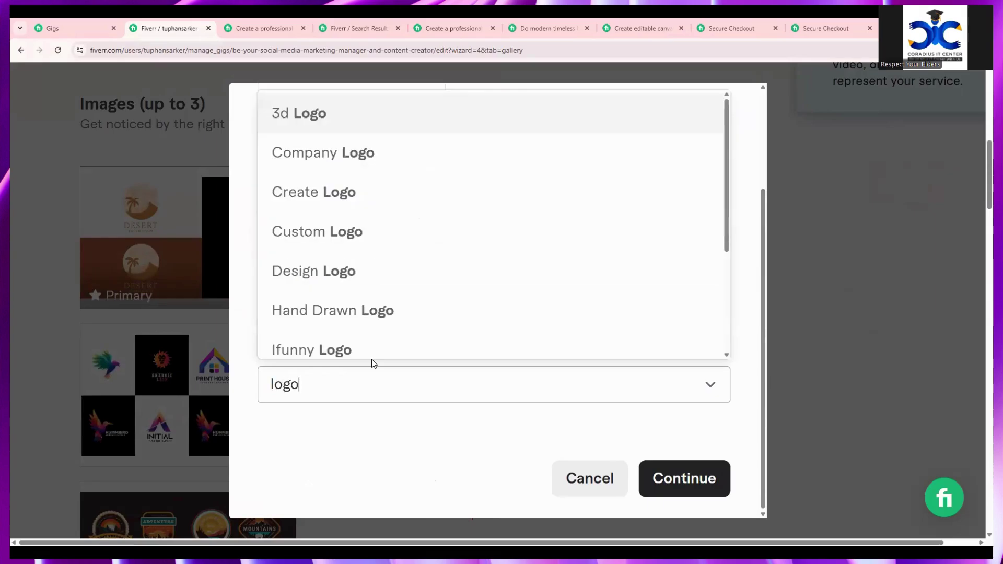
pyautogui.click(314, 275)
pyautogui.click(682, 486)
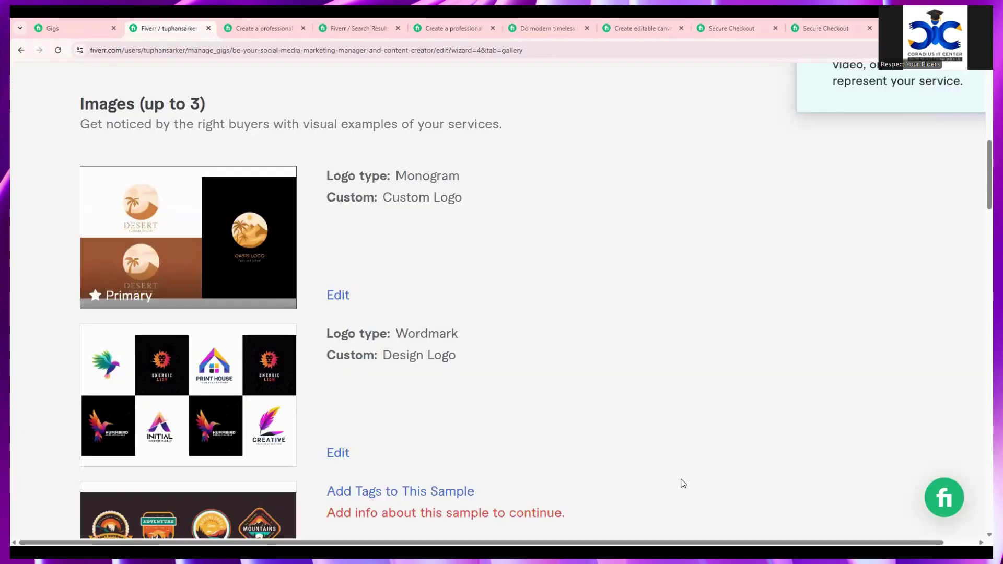
# - Tag the third gallery sample with logo type Abstract and custom tag "Logo Creator", and save its tags
pyautogui.scroll(-4, 643, 458)
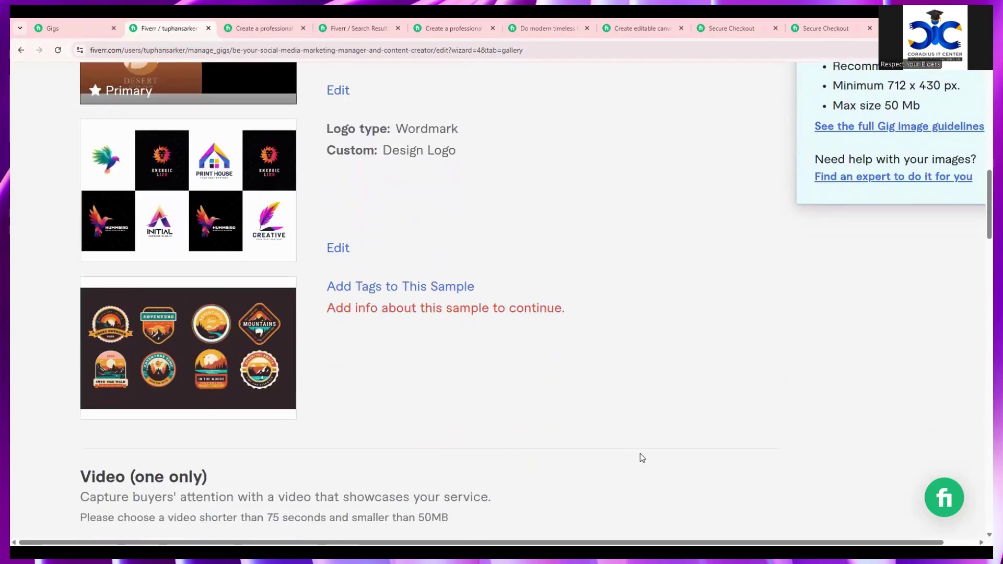
pyautogui.click(385, 287)
pyautogui.scroll(-2, 392, 424)
pyautogui.click(381, 330)
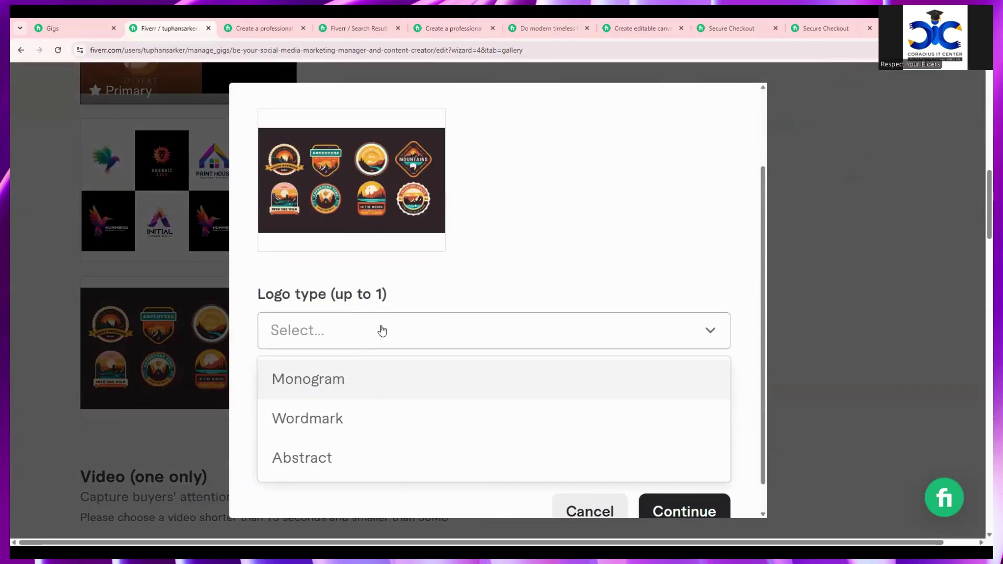
pyautogui.click(333, 466)
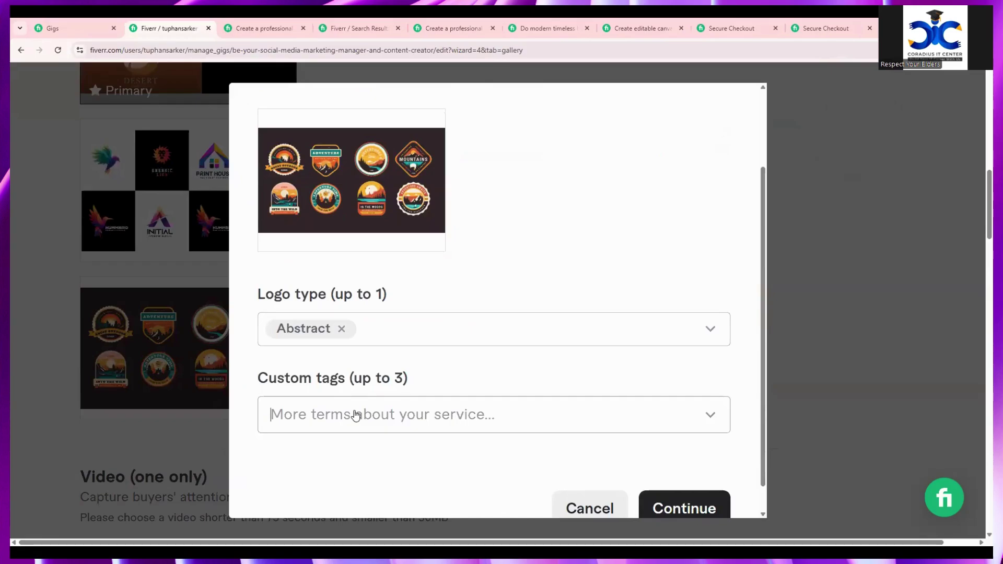
pyautogui.write('logo')
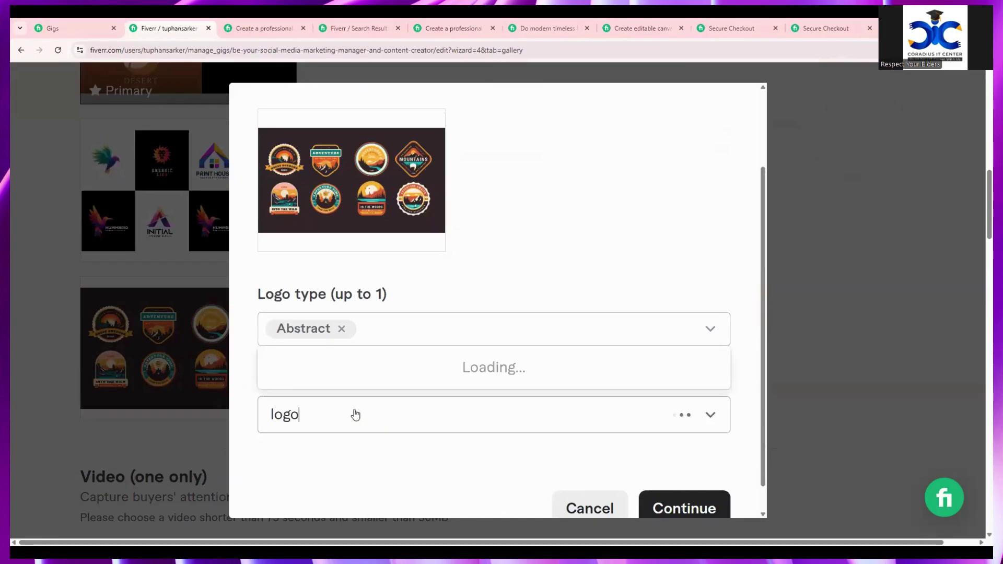
pyautogui.scroll(-3, 387, 298)
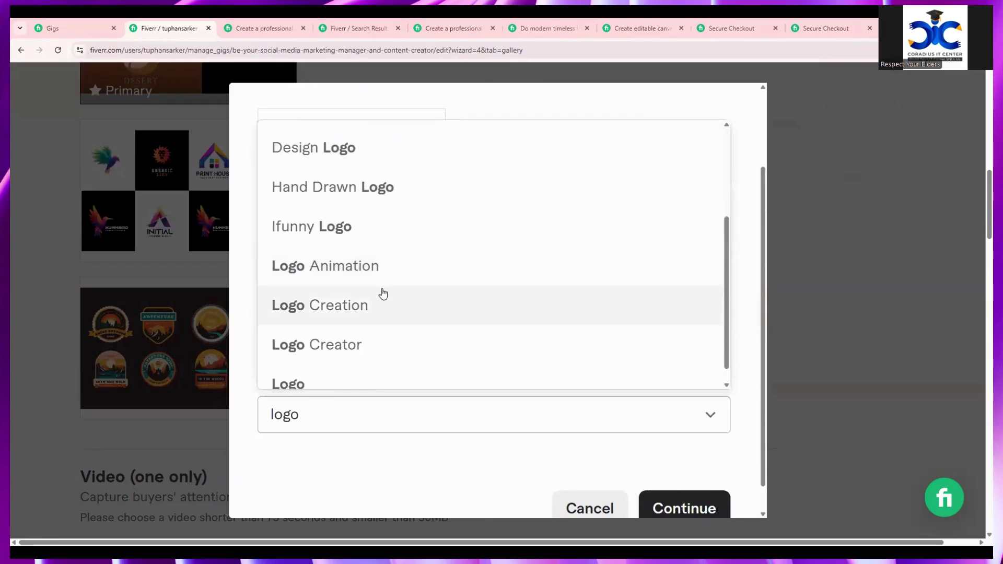
pyautogui.click(378, 352)
pyautogui.click(684, 509)
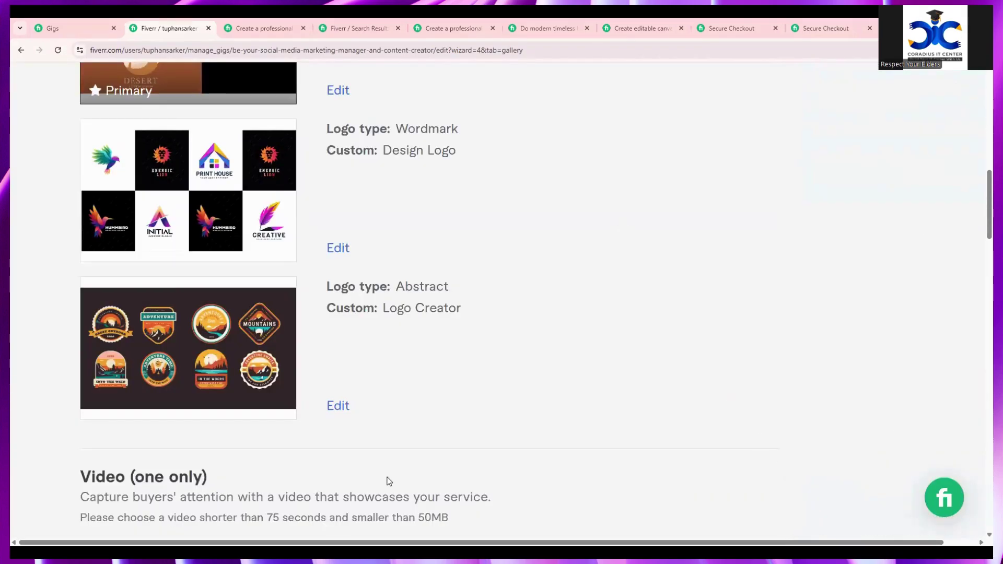
# - Accept the declaration that the materials are original, and save the gallery to continue to the publishing stage
pyautogui.scroll(-3, 385, 479)
pyautogui.scroll(-5, 148, 422)
pyautogui.scroll(-8, 148, 421)
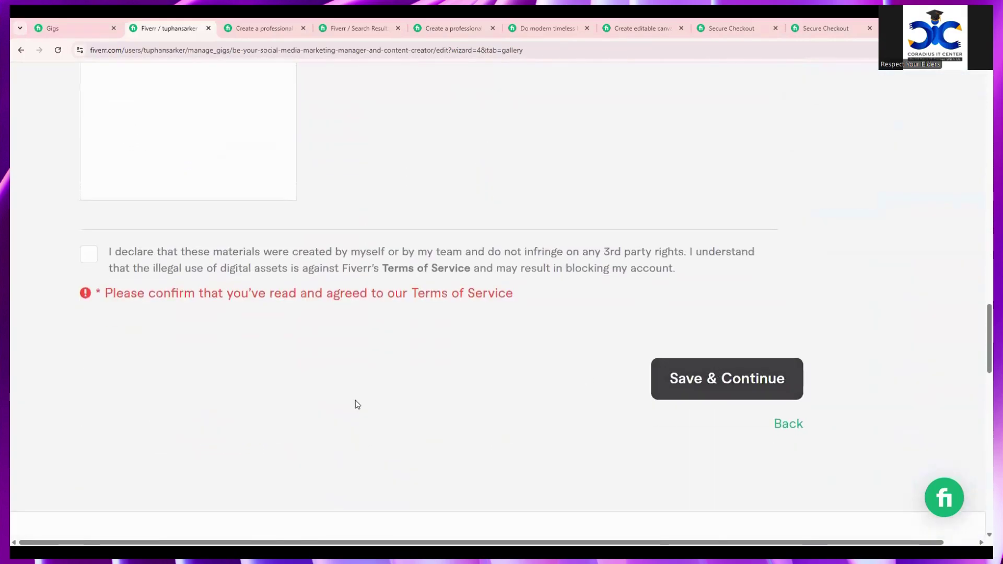
pyautogui.scroll(1, 356, 400)
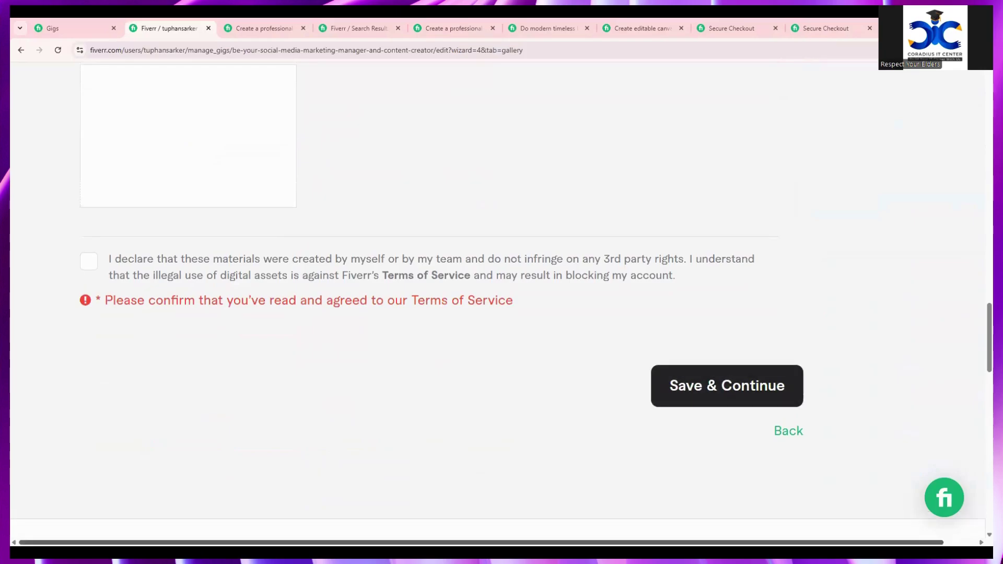
pyautogui.scroll(4, 681, 425)
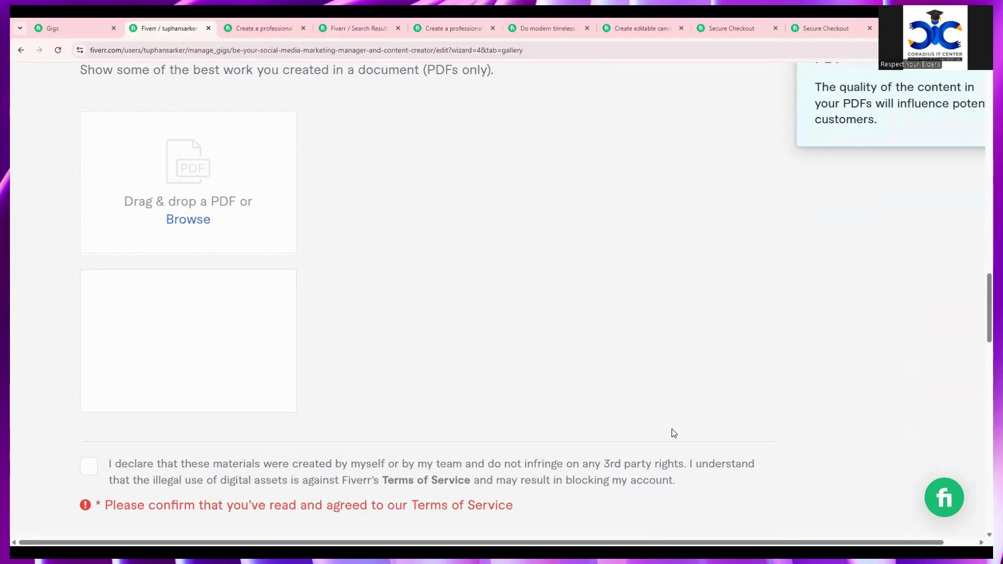
pyautogui.scroll(1, 664, 433)
pyautogui.scroll(-7, 660, 436)
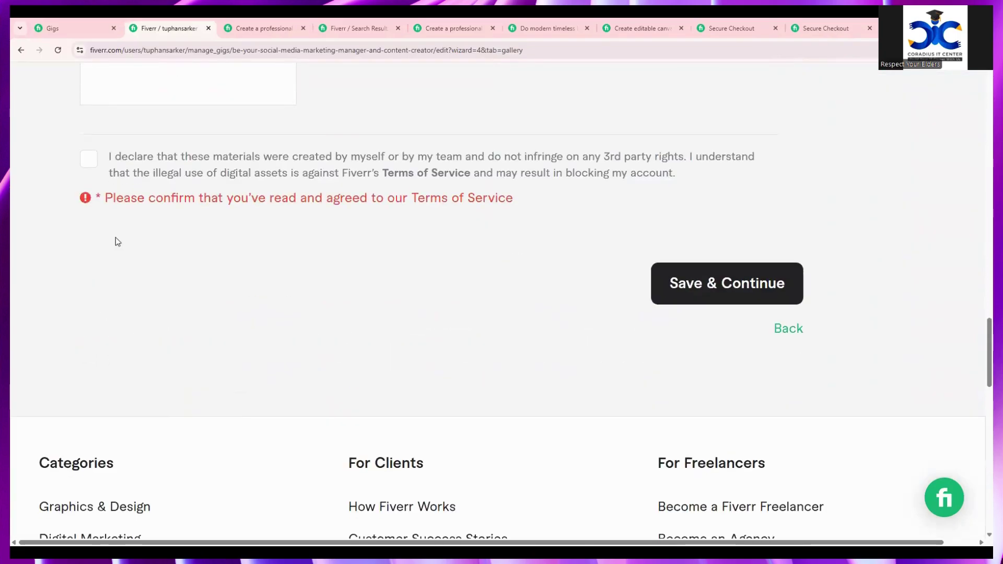
pyautogui.click(89, 158)
pyautogui.click(681, 276)
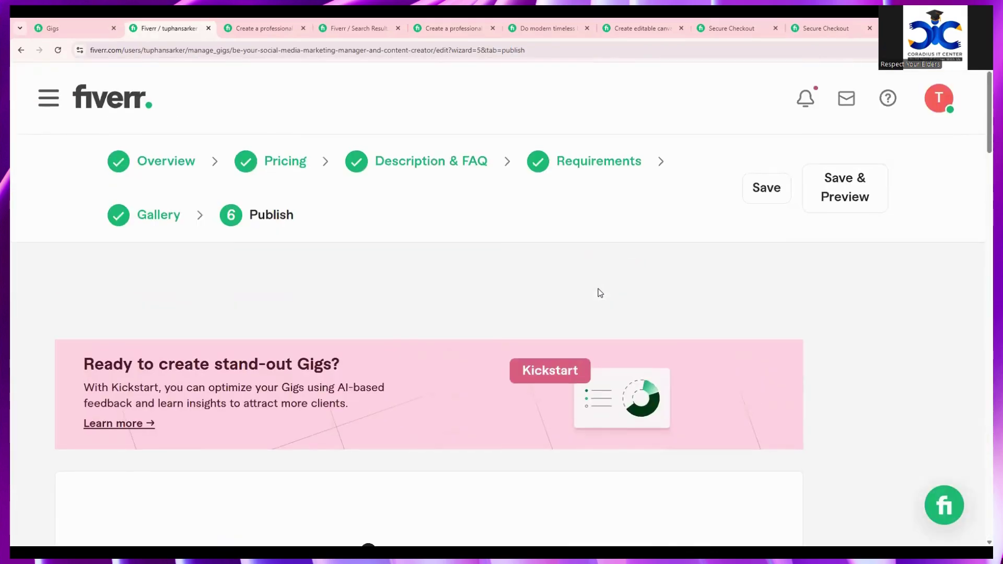
# - Answer No to the U.S. person question in the Form W-9 check and save the answer
pyautogui.scroll(-10, 602, 299)
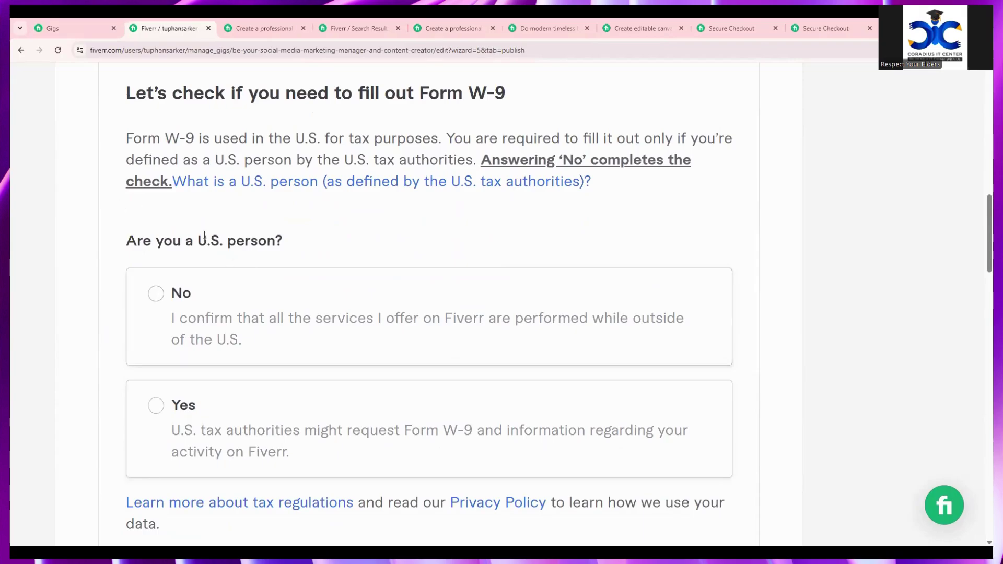
pyautogui.moveTo(131, 241); pyautogui.dragTo(254, 262)
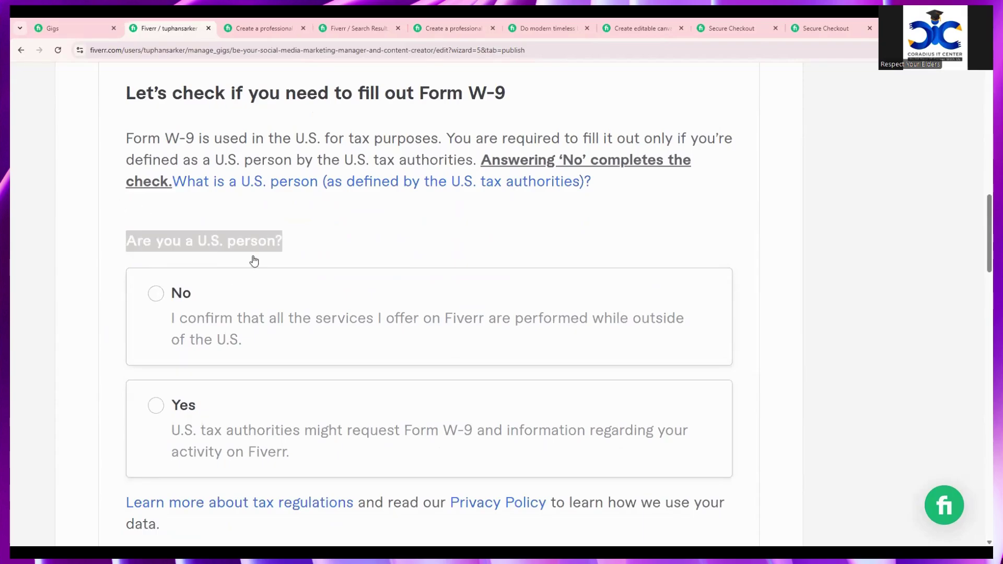
pyautogui.click(157, 407)
pyautogui.click(157, 294)
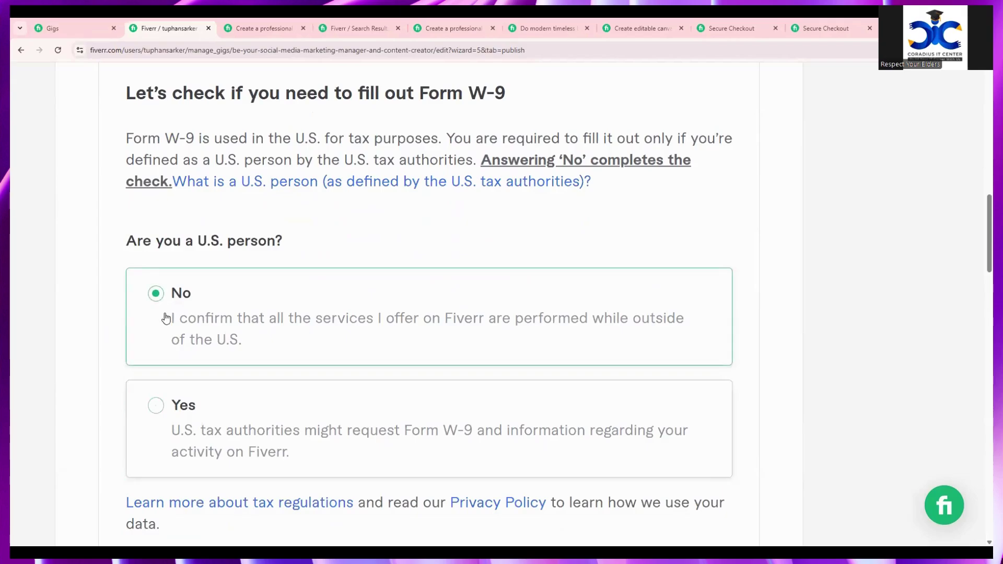
pyautogui.scroll(-3, 193, 348)
pyautogui.scroll(-3, 231, 345)
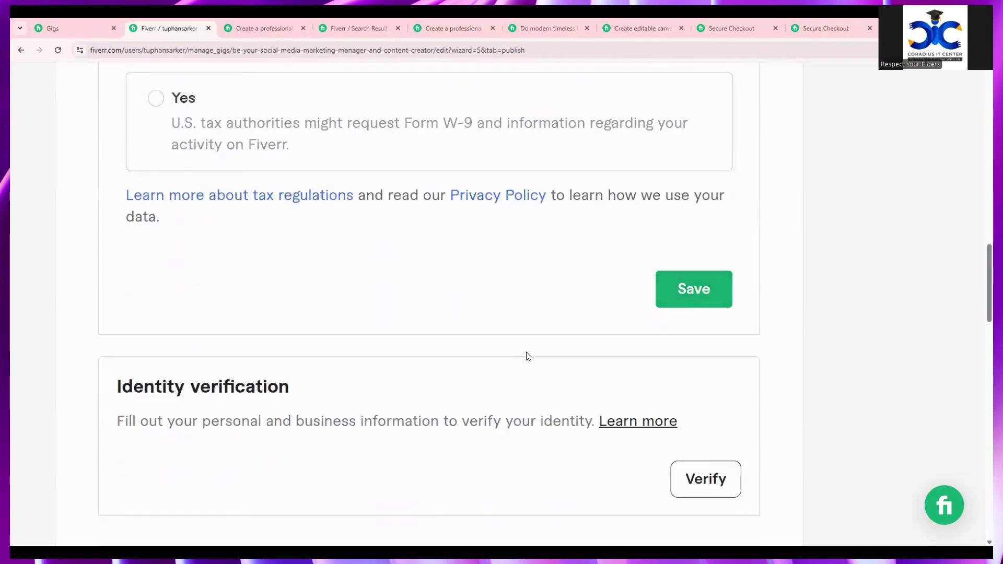
pyautogui.scroll(-3, 529, 354)
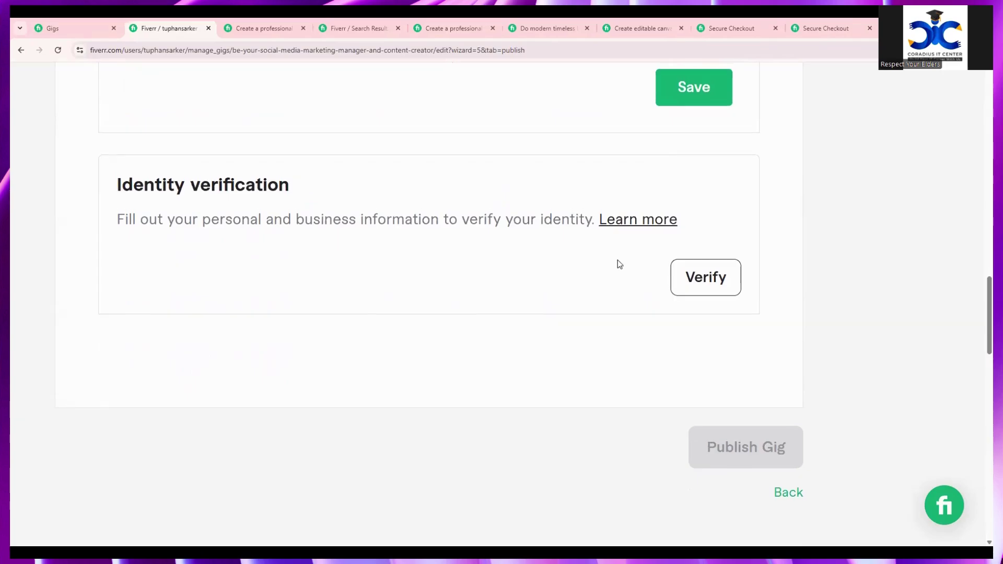
pyautogui.scroll(2, 617, 261)
pyautogui.scroll(-3, 711, 329)
pyautogui.scroll(3, 703, 338)
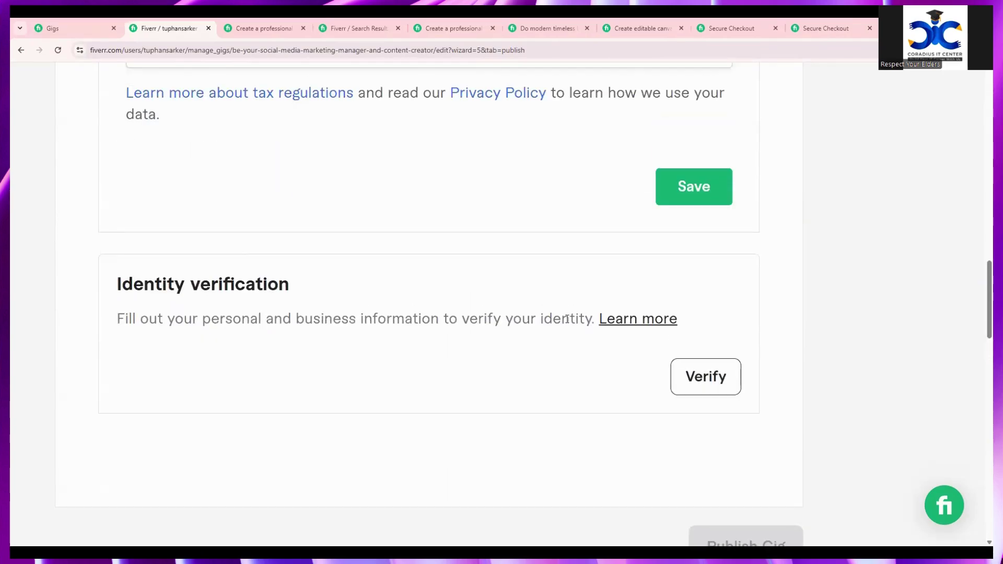
pyautogui.click(712, 197)
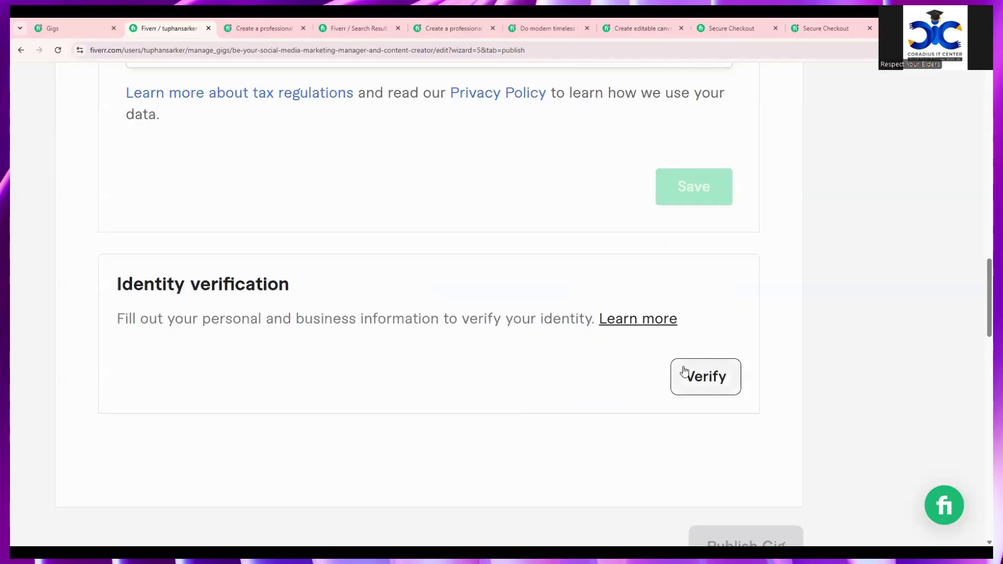
# - Review the remaining publishing requirements, including the U.S. tax details and the identity verification section
pyautogui.scroll(-4, 538, 362)
pyautogui.scroll(8, 539, 361)
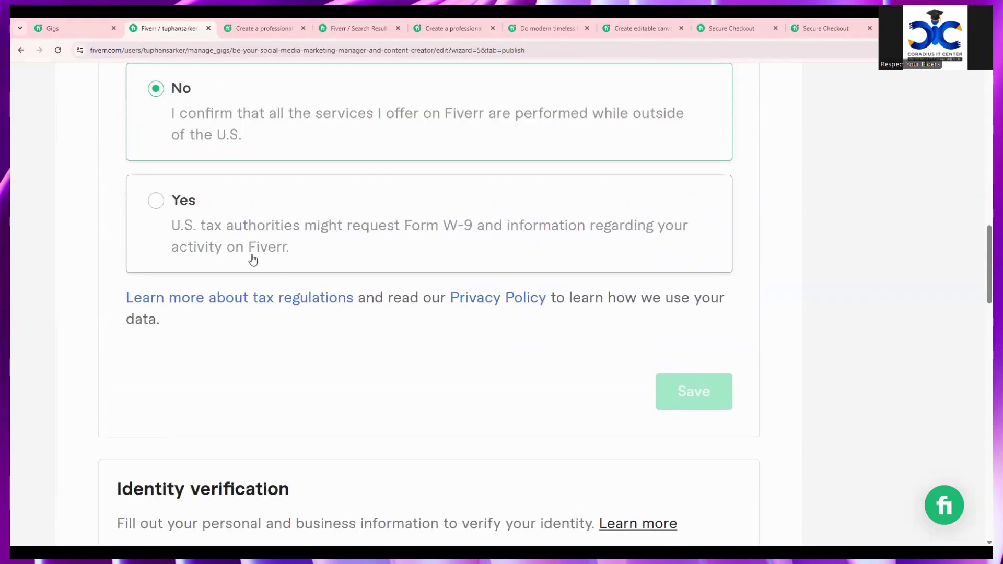
pyautogui.scroll(5, 258, 267)
pyautogui.scroll(2, 258, 267)
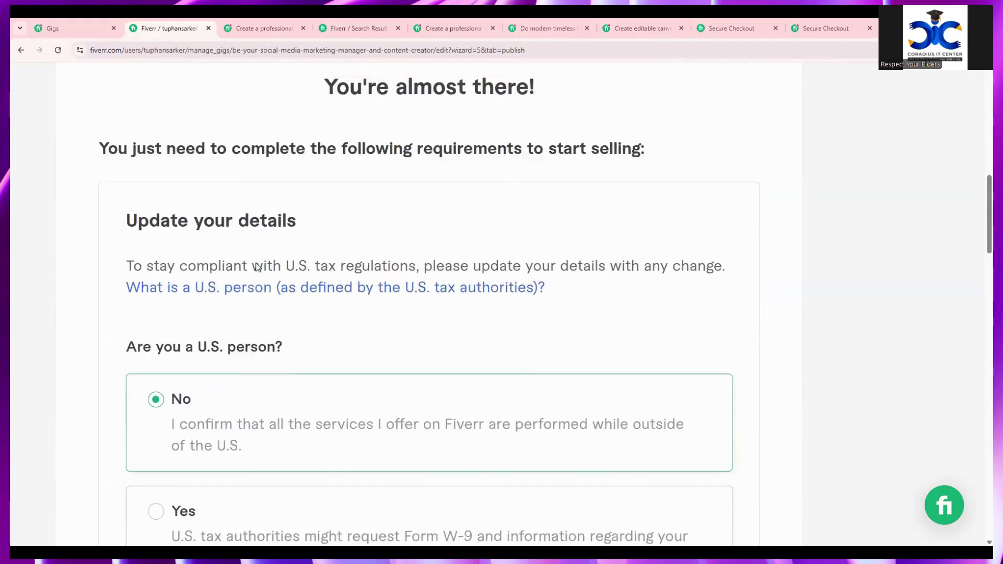
pyautogui.scroll(-1, 256, 264)
pyautogui.scroll(3, 254, 263)
pyautogui.scroll(2, 253, 262)
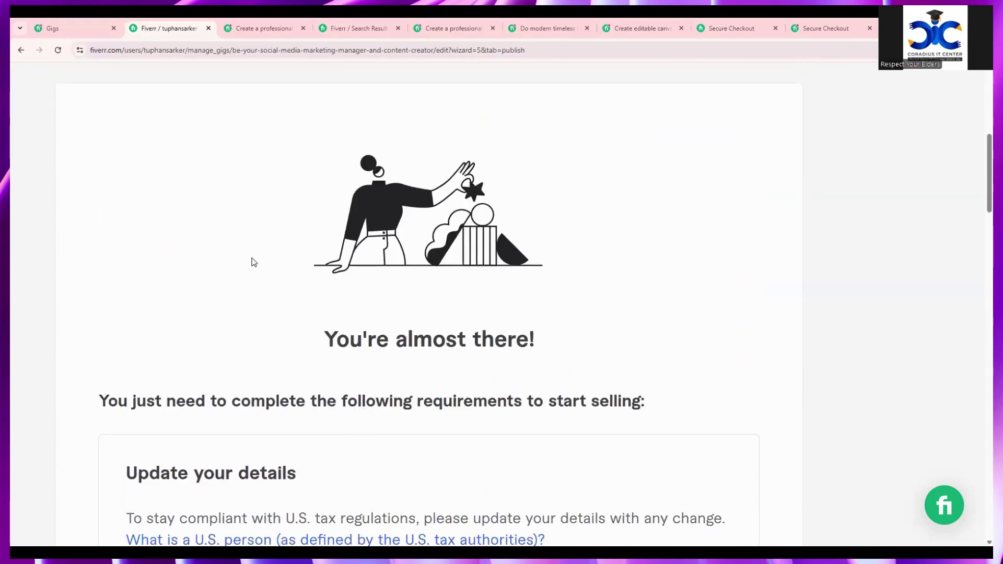
pyautogui.scroll(-11, 271, 282)
pyautogui.scroll(-6, 317, 296)
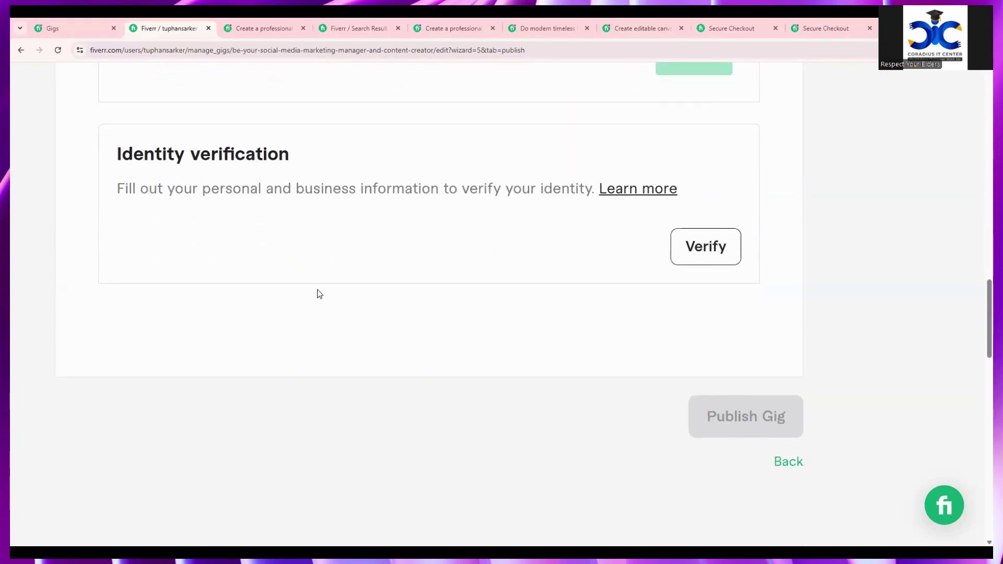
pyautogui.scroll(2, 618, 412)
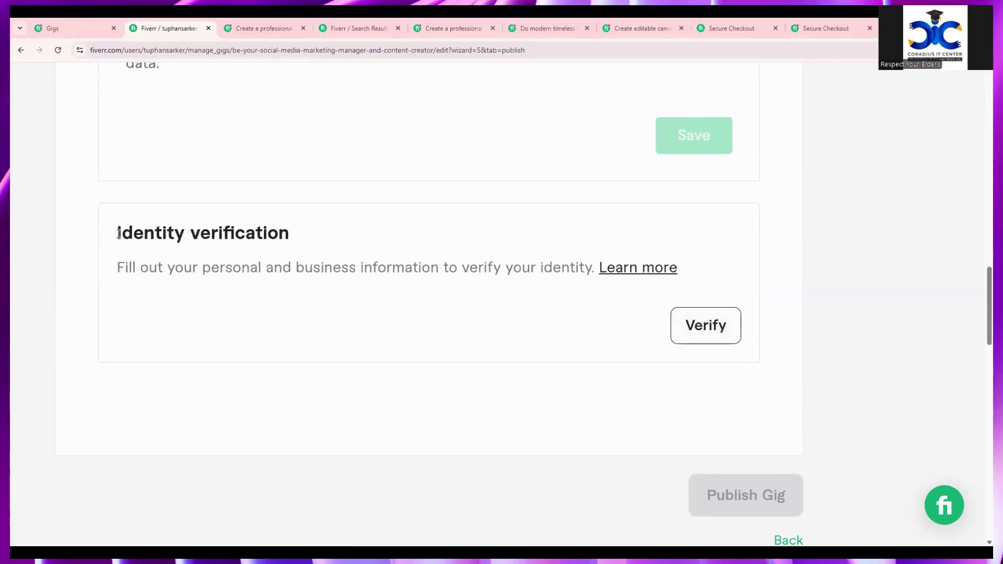
pyautogui.moveTo(114, 233); pyautogui.dragTo(305, 242)
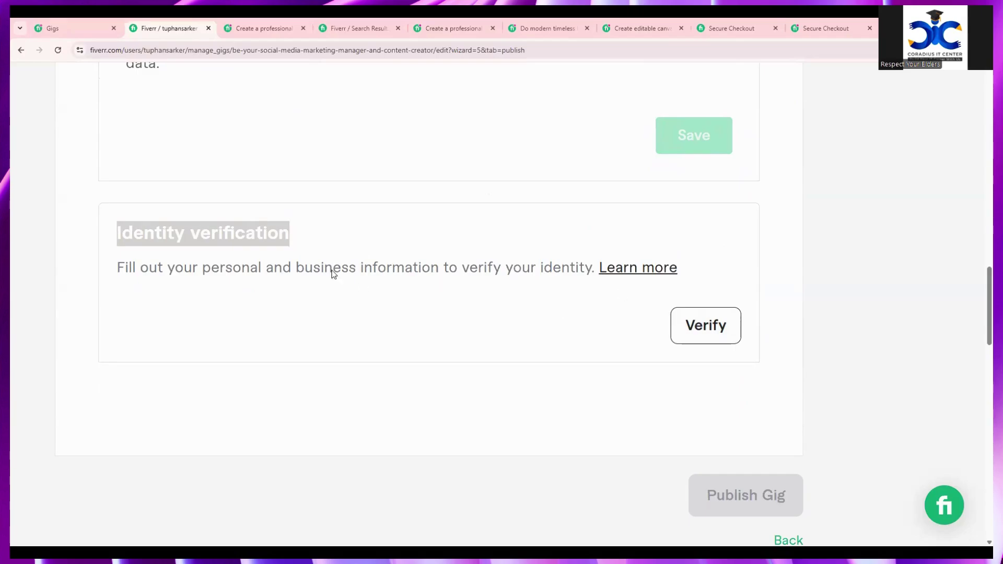
pyautogui.scroll(7, 445, 287)
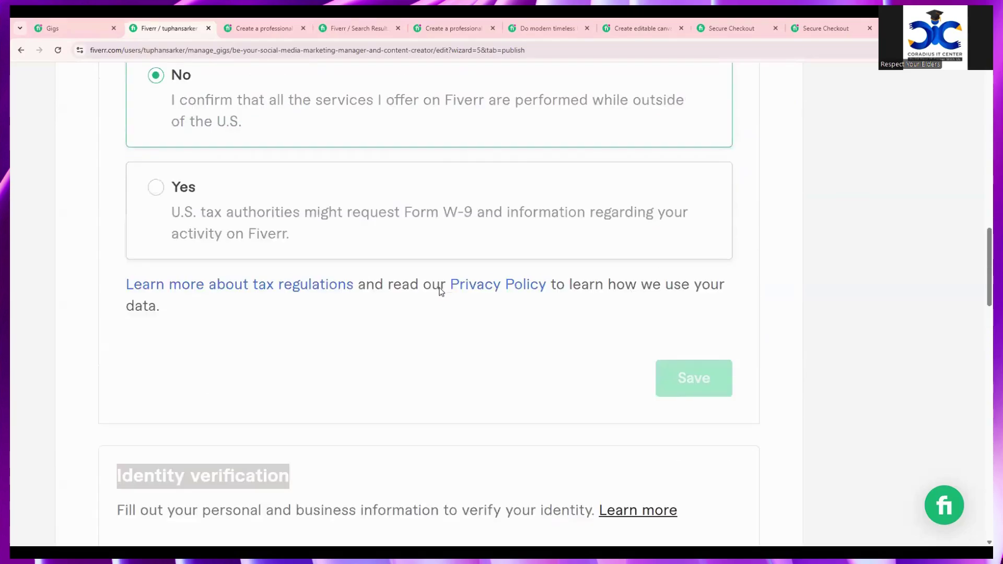
pyautogui.scroll(4, 235, 286)
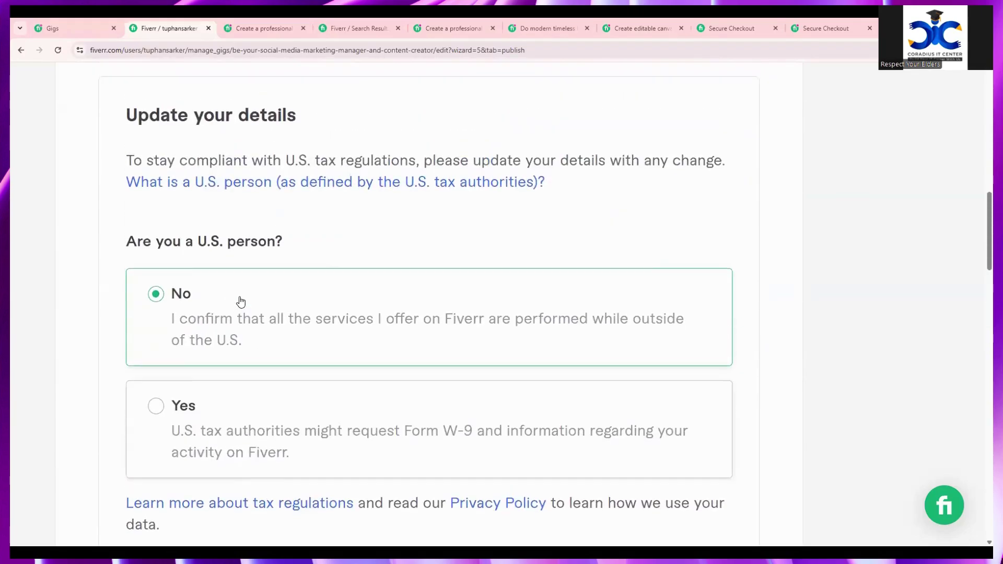
pyautogui.scroll(-10, 236, 286)
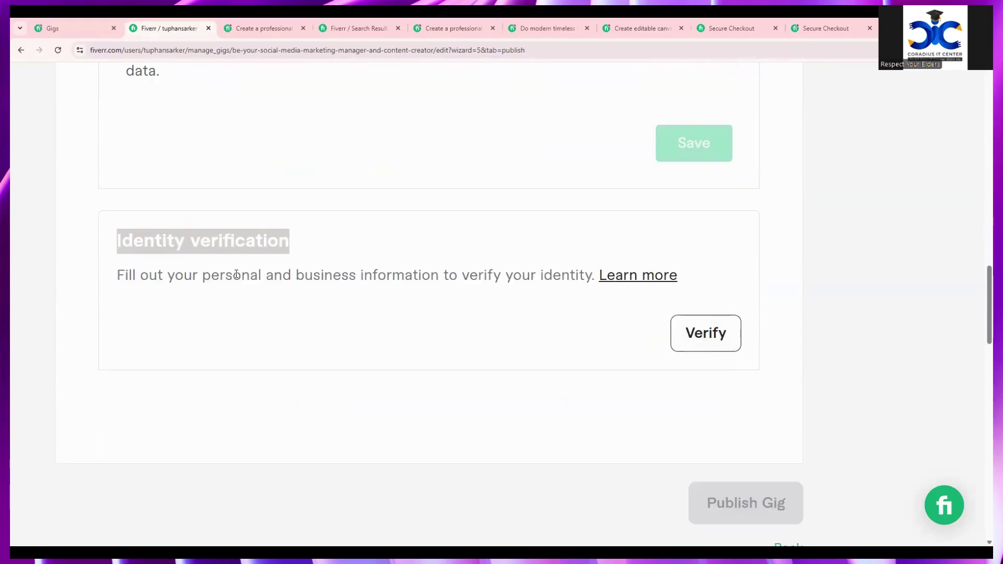
pyautogui.scroll(-1, 236, 274)
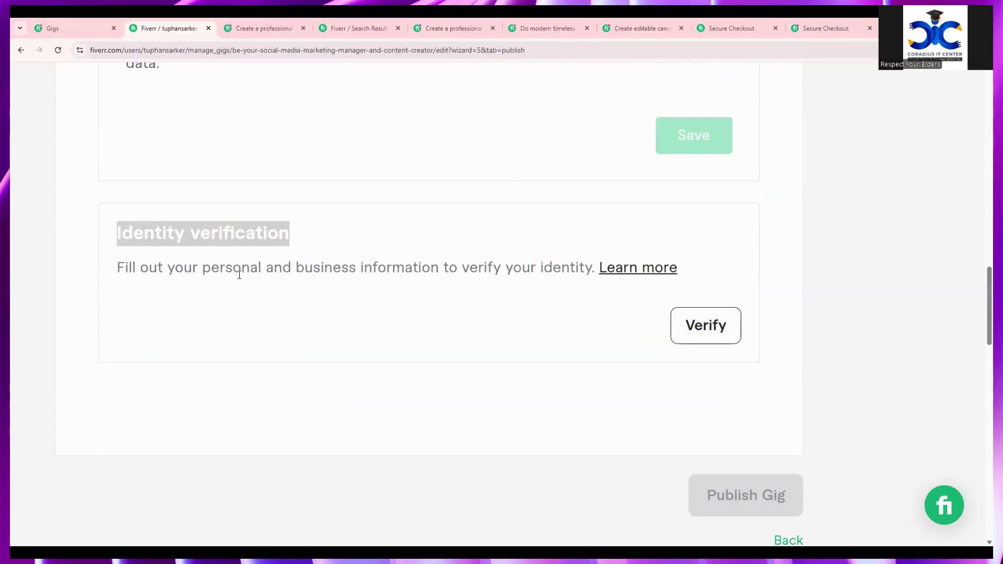
pyautogui.moveTo(117, 266); pyautogui.dragTo(598, 273)
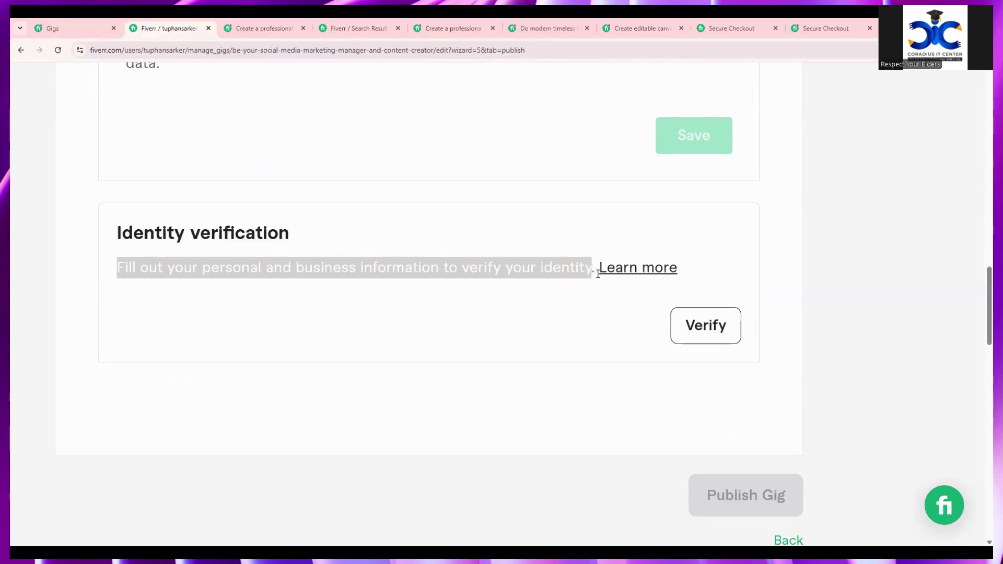
pyautogui.click(541, 328)
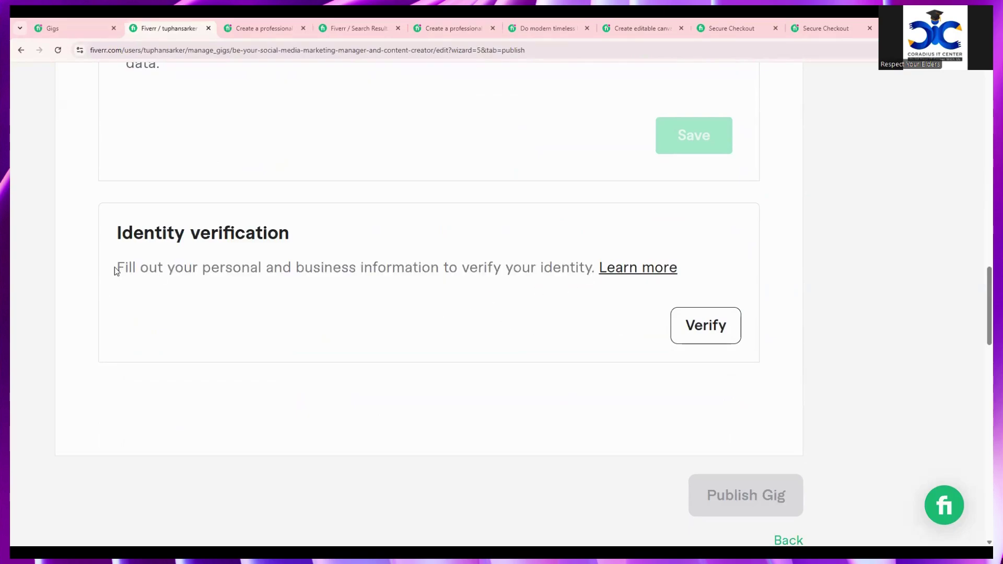
pyautogui.moveTo(116, 267); pyautogui.dragTo(595, 275)
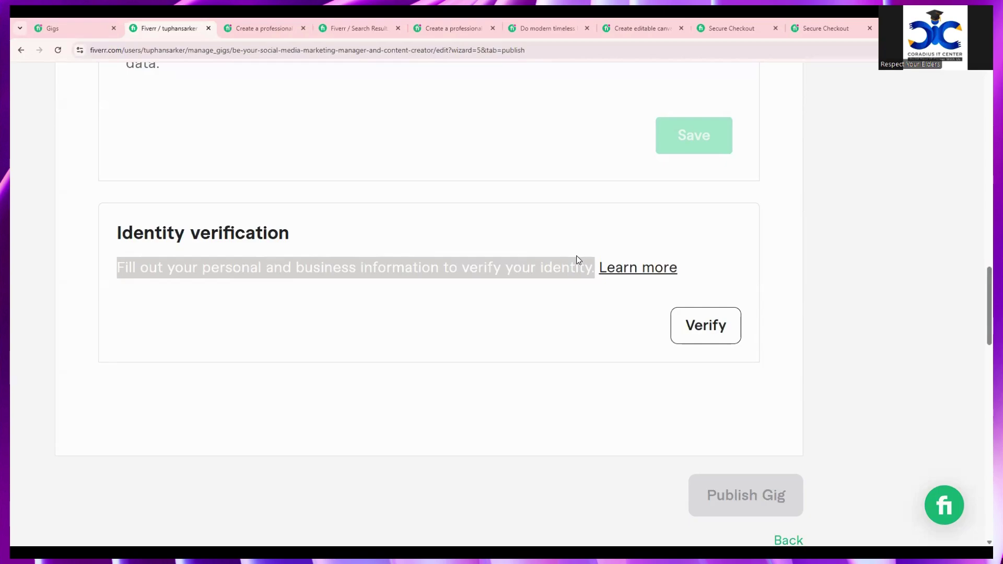
# - Complete the identity verification with Fiverr use set to "Outside of my primary job or profession", and return to the gig
pyautogui.click(702, 325)
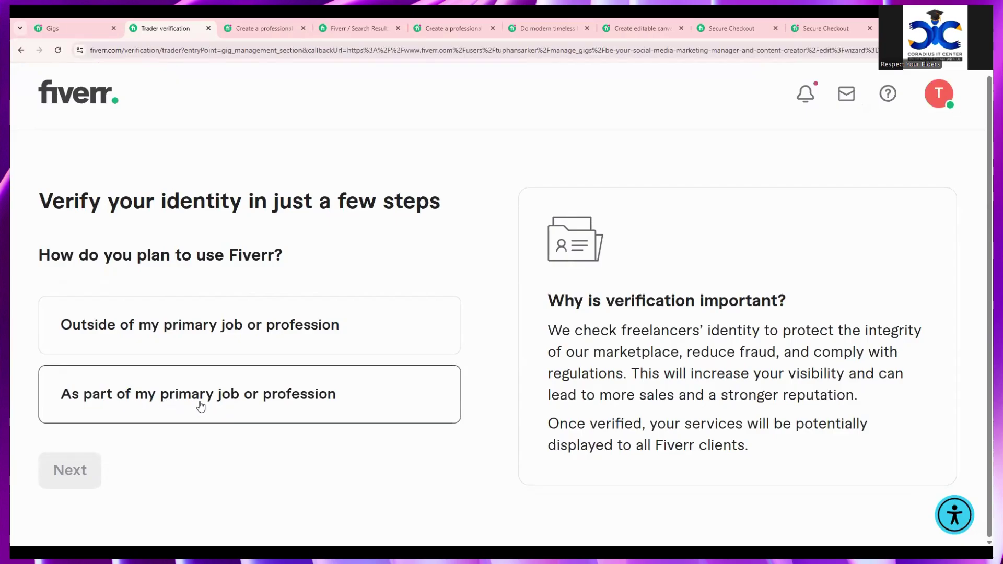
pyautogui.click(129, 340)
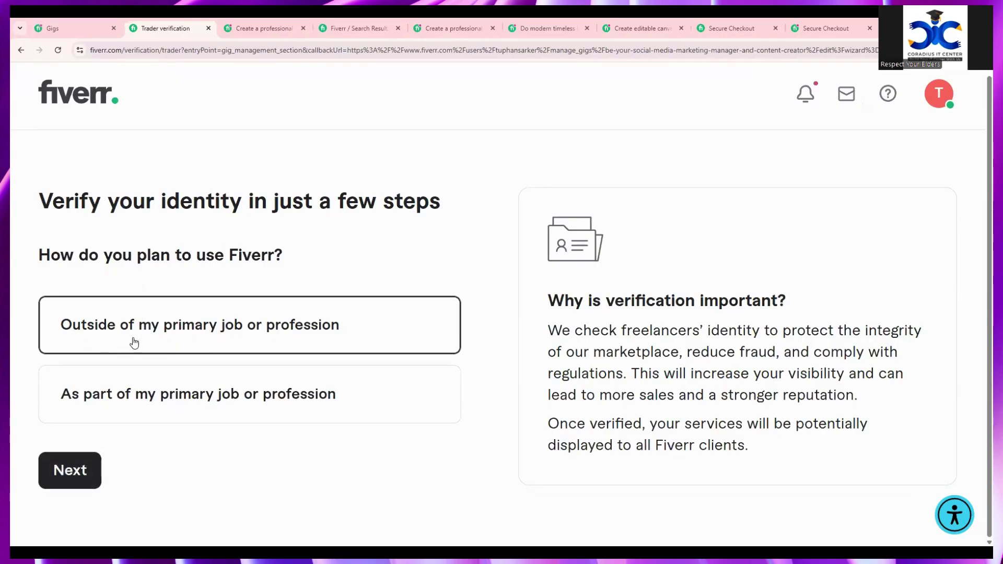
pyautogui.click(47, 471)
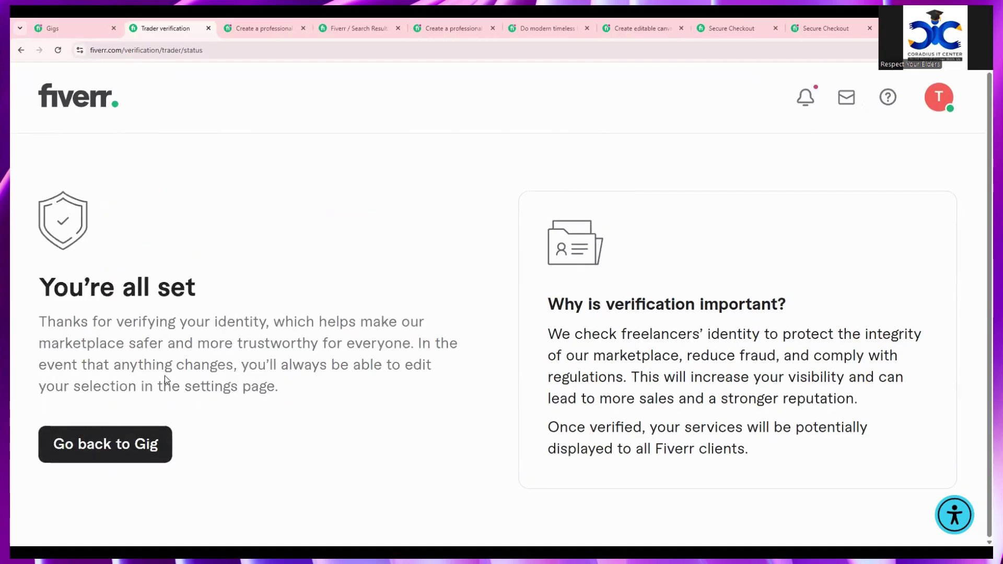
pyautogui.click(90, 452)
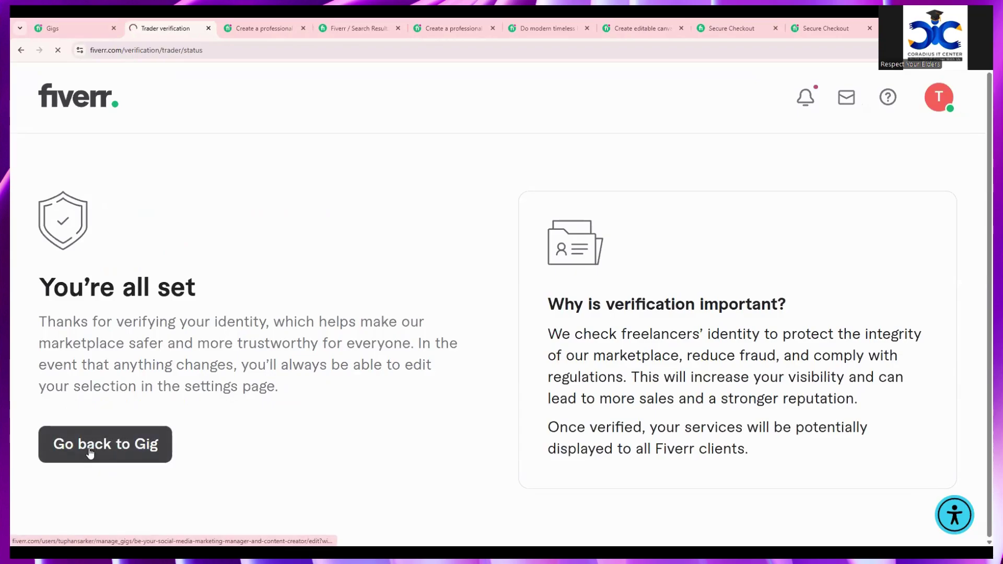
# - Accept the gallery declaration that the materials do not infringe third-party rights once more, and save to continue to publishing
pyautogui.scroll(-5, 280, 420)
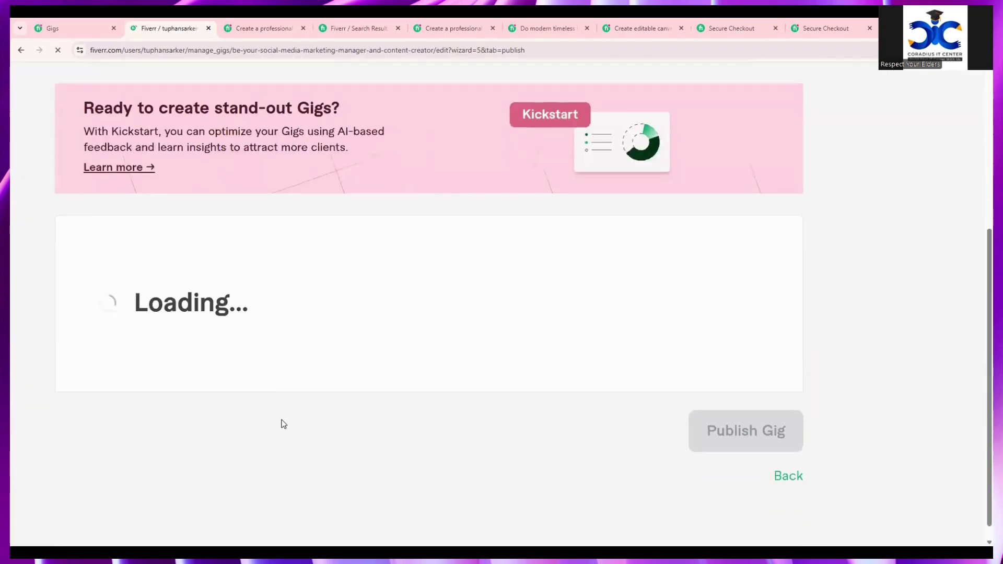
pyautogui.scroll(-5, 293, 424)
pyautogui.click(712, 406)
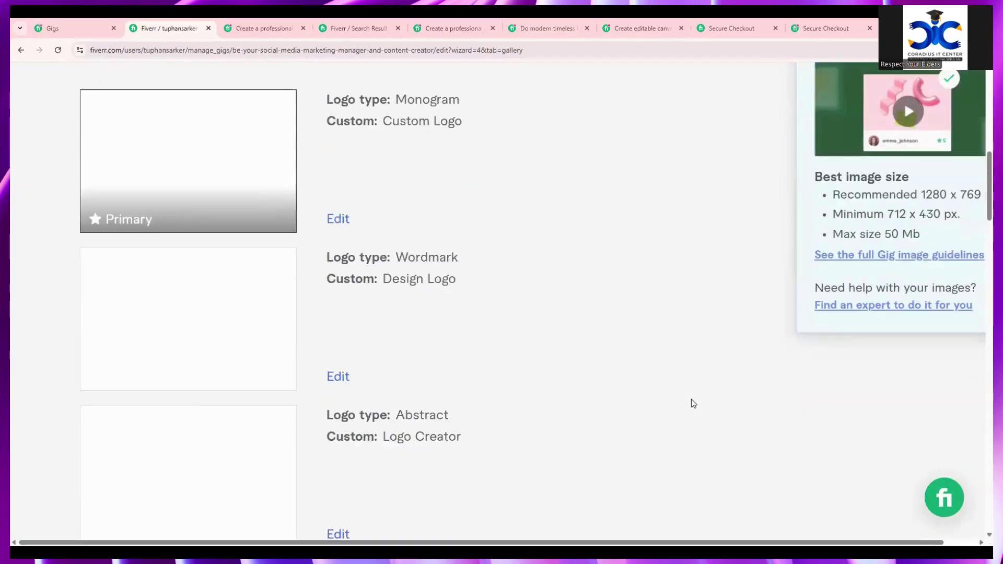
pyautogui.scroll(-10, 674, 401)
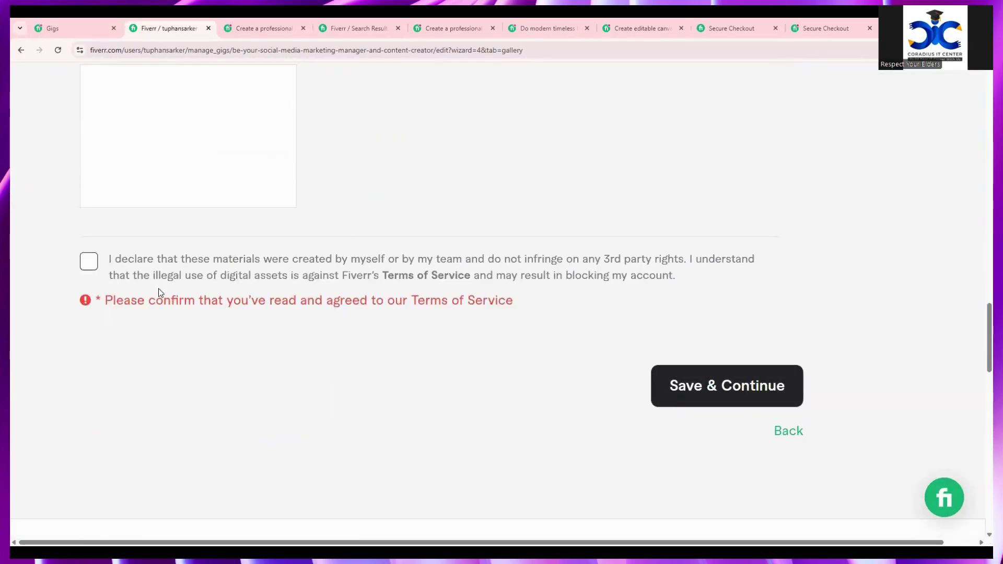
pyautogui.click(89, 261)
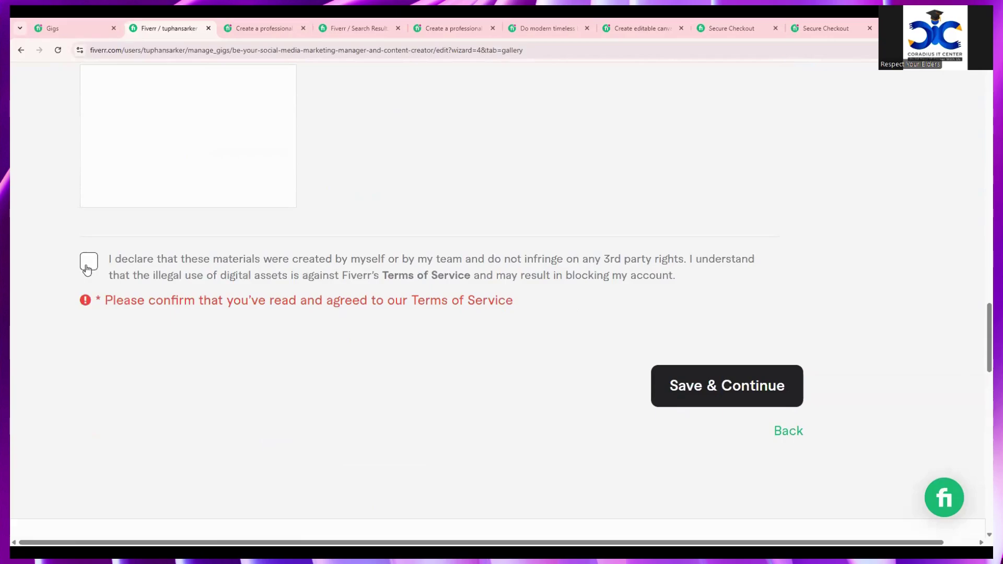
pyautogui.click(665, 366)
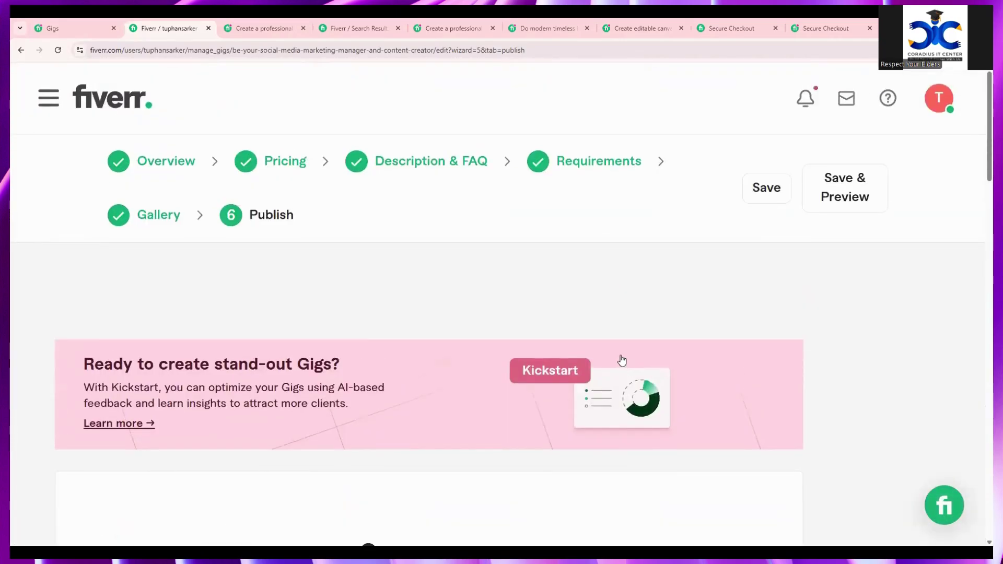
# - Save the completed gig and publish it
pyautogui.scroll(-7, 617, 361)
pyautogui.scroll(-1, 721, 403)
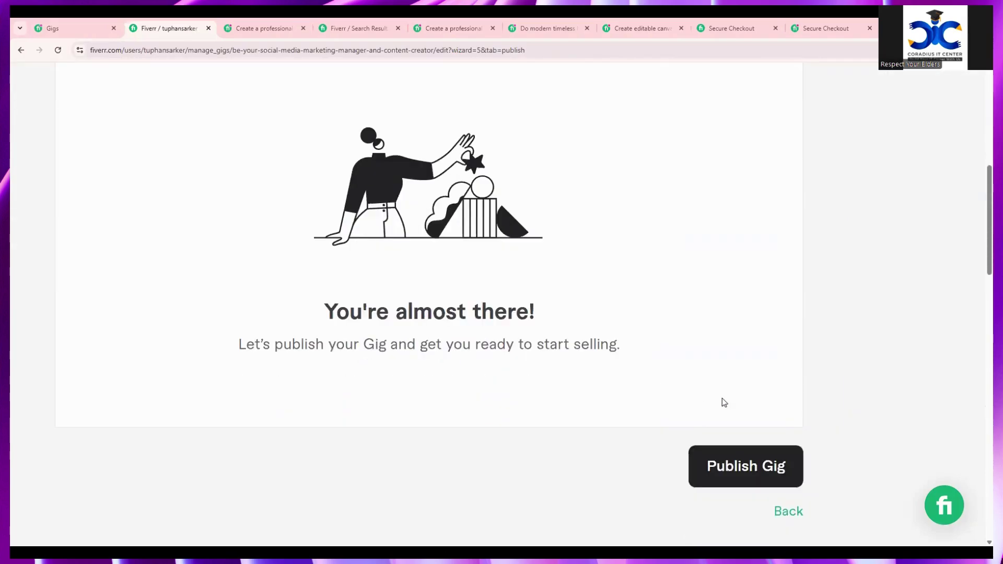
pyautogui.scroll(8, 690, 389)
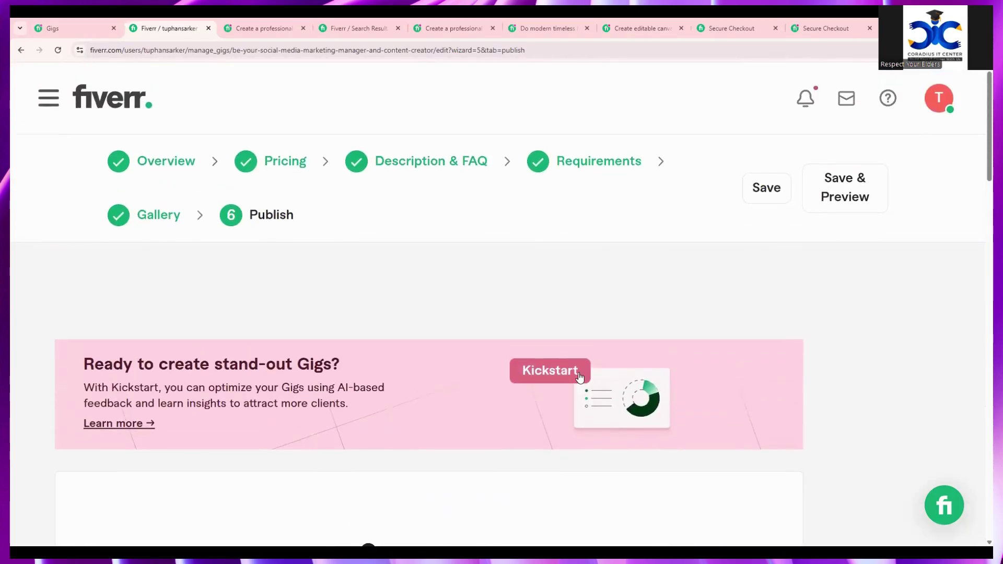
pyautogui.click(772, 197)
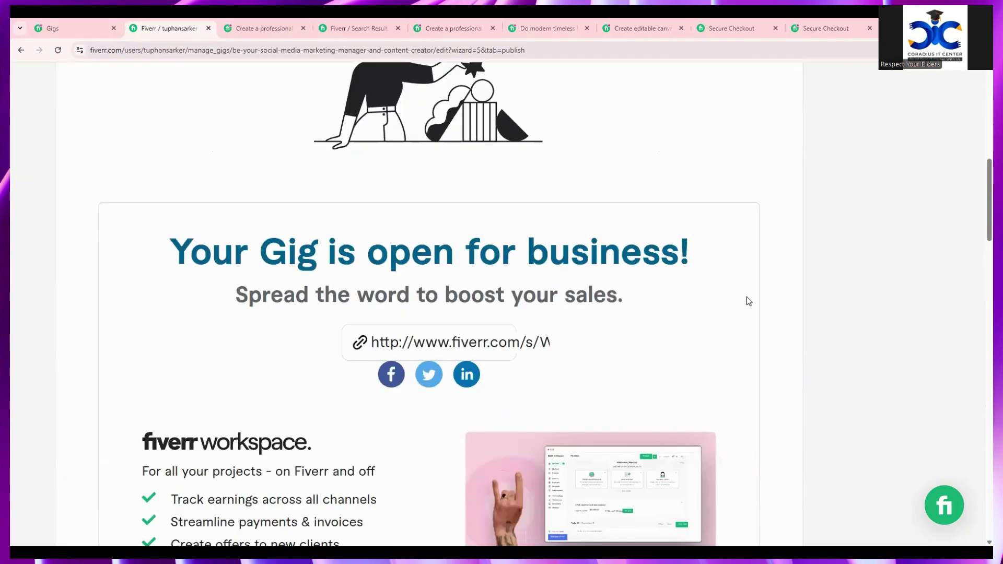
# - Review the published gig's confirmation page, including its share link, Fiverr Workspace and Fiverr Learn sections, and dismiss the seller profile notification
pyautogui.scroll(-5, 747, 298)
pyautogui.scroll(-6, 742, 304)
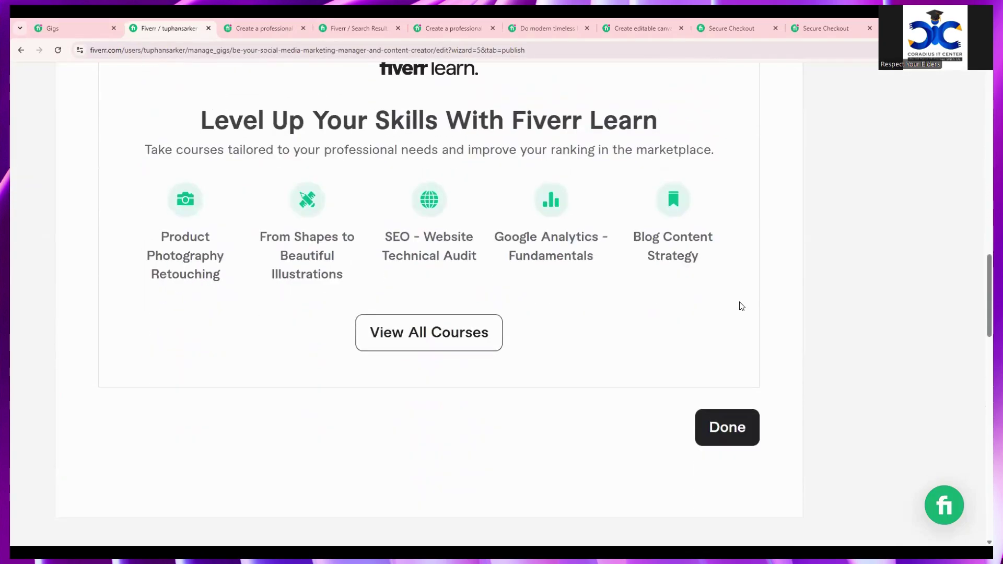
pyautogui.scroll(4, 740, 319)
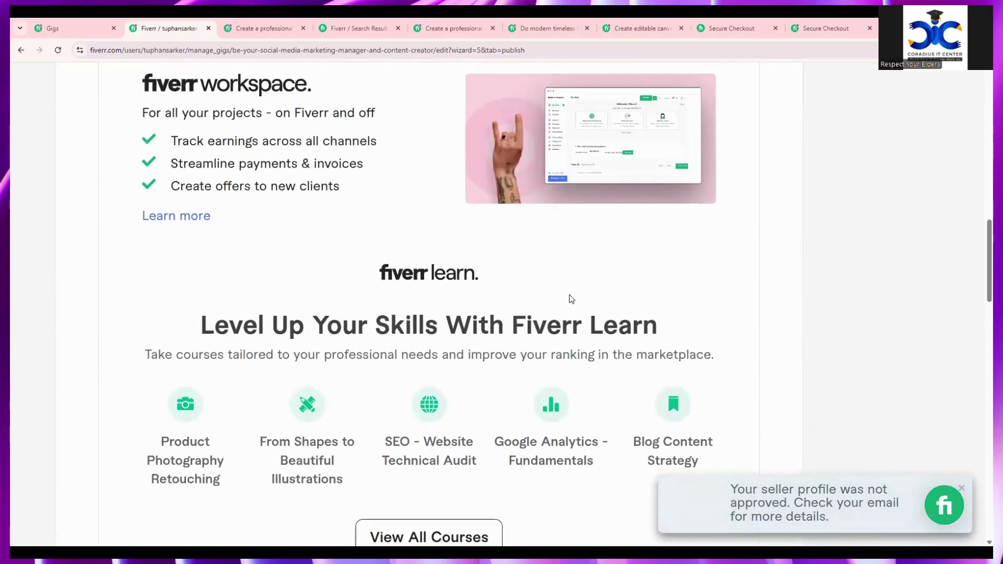
pyautogui.scroll(3, 502, 345)
pyautogui.scroll(4, 637, 410)
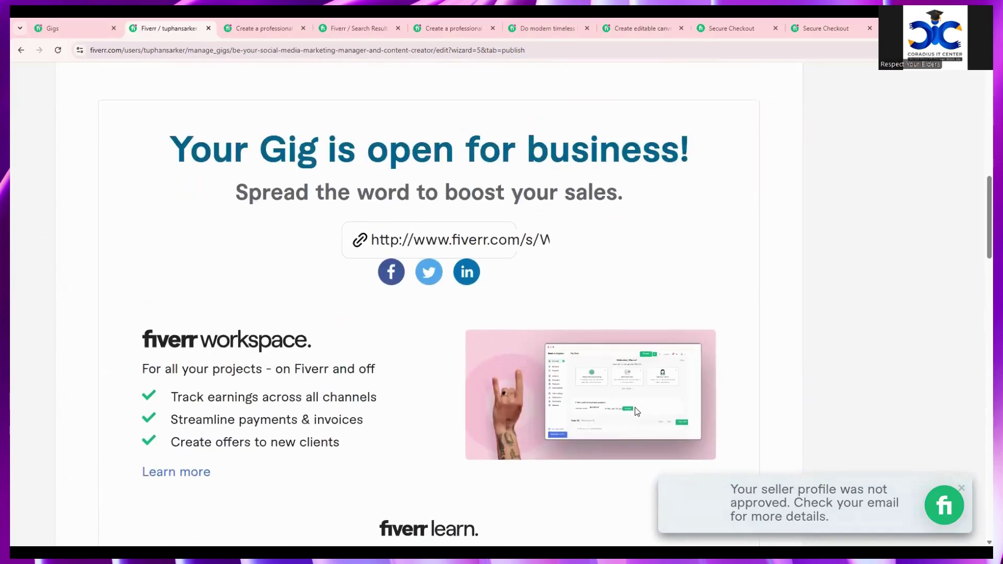
pyautogui.scroll(1, 674, 399)
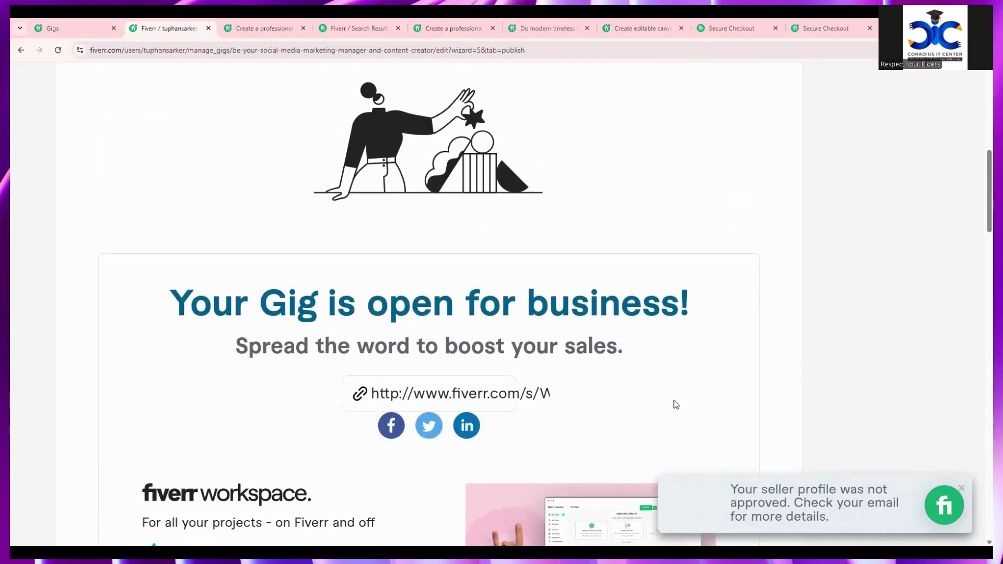
pyautogui.click(962, 489)
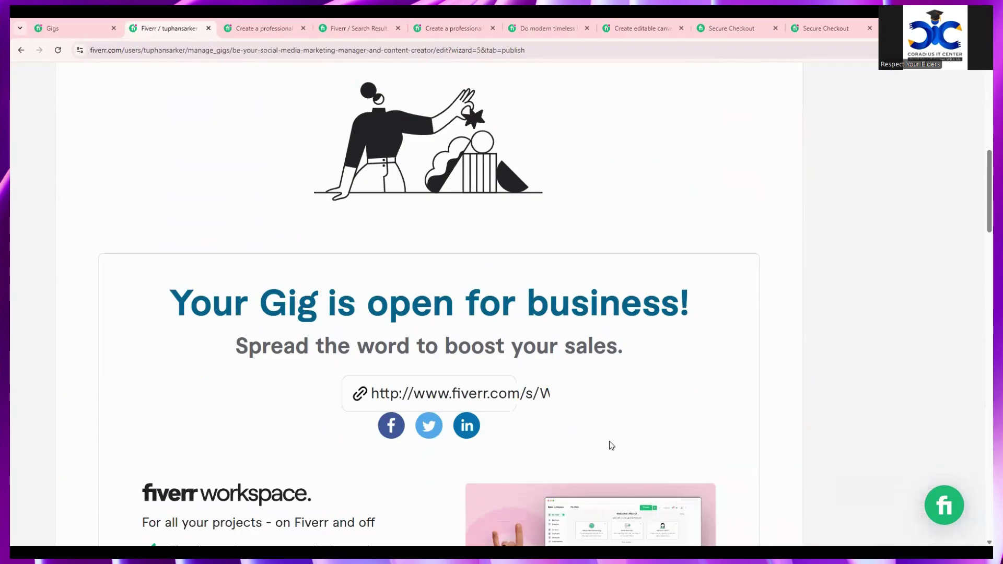
pyautogui.scroll(2, 609, 442)
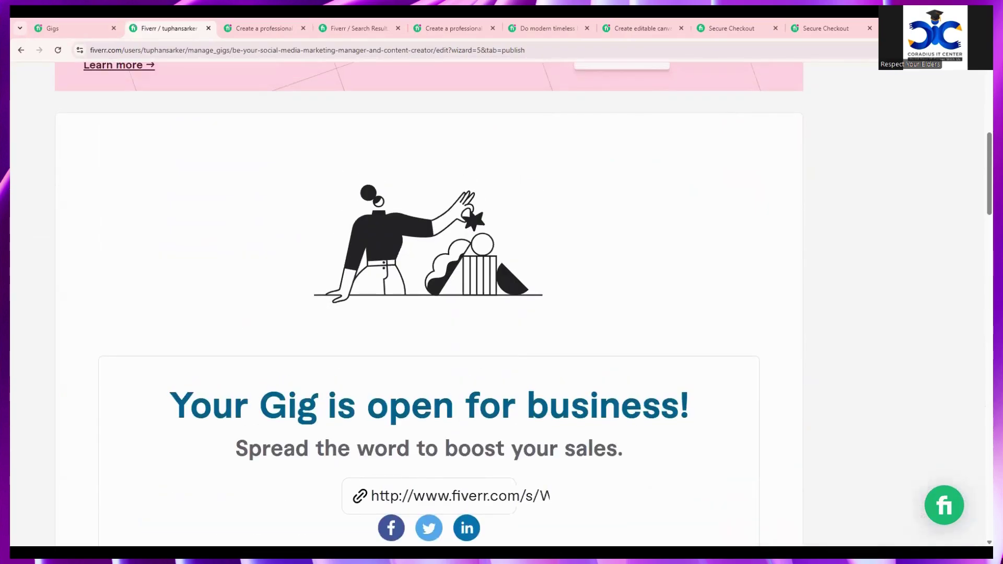